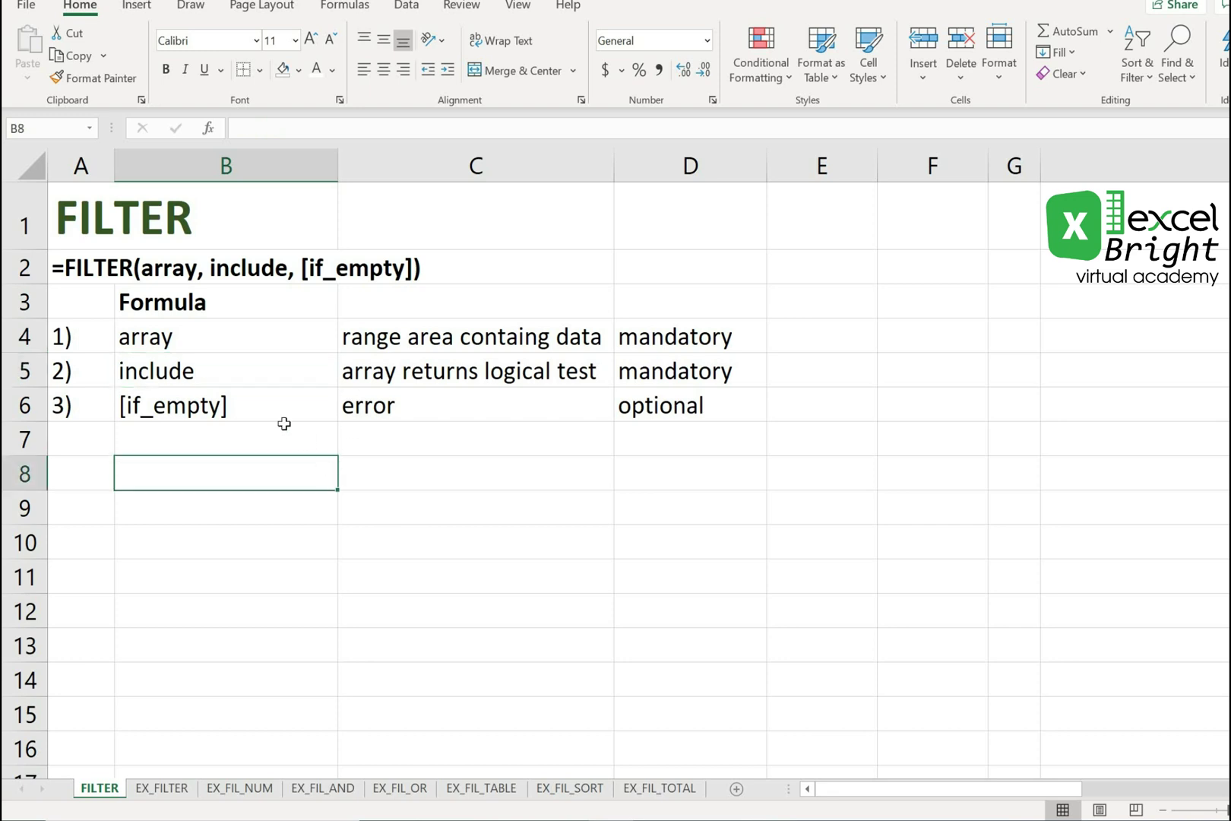
# Step: Review the FILTER function's array, include and [if_empty] arguments, their descriptions and whether each is mandatory or optional
pyautogui.moveTo(209, 335); pyautogui.dragTo(175, 441)
pyautogui.click(363, 350)
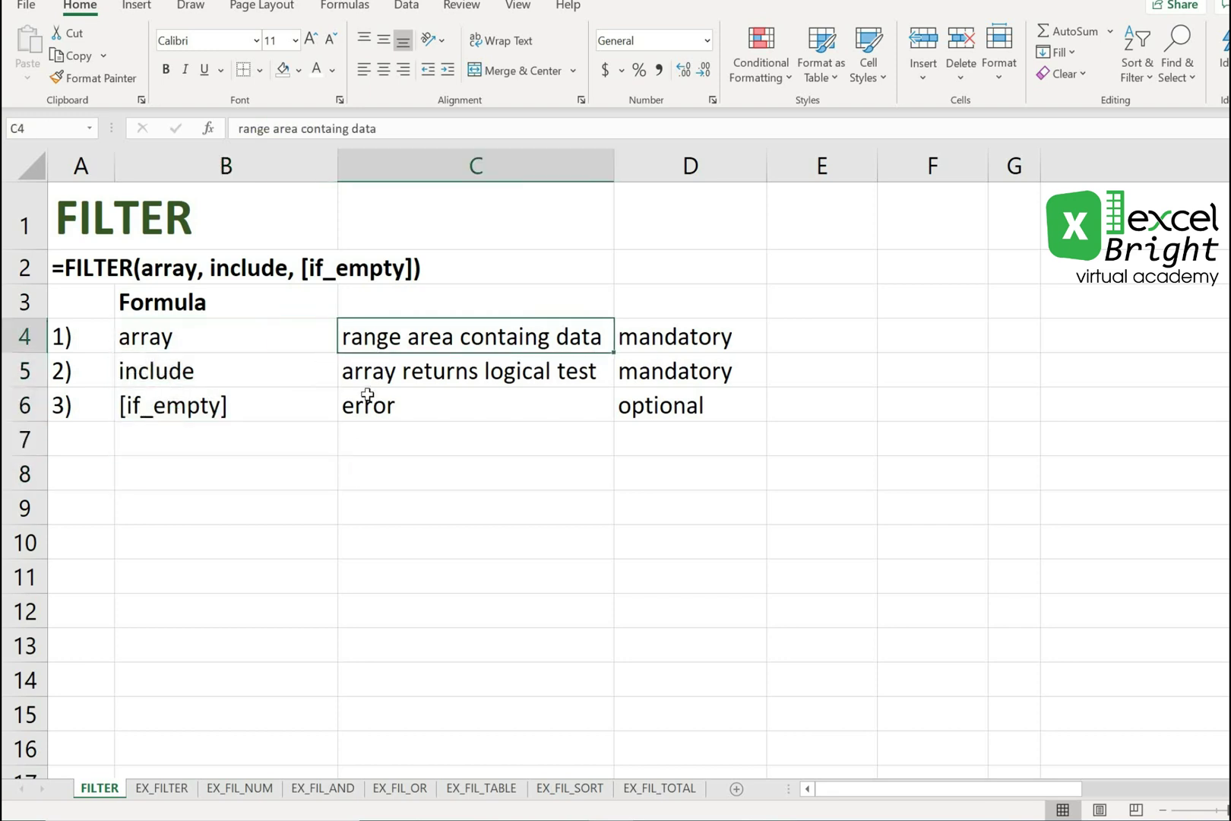
pyautogui.click(363, 401)
pyautogui.click(242, 409)
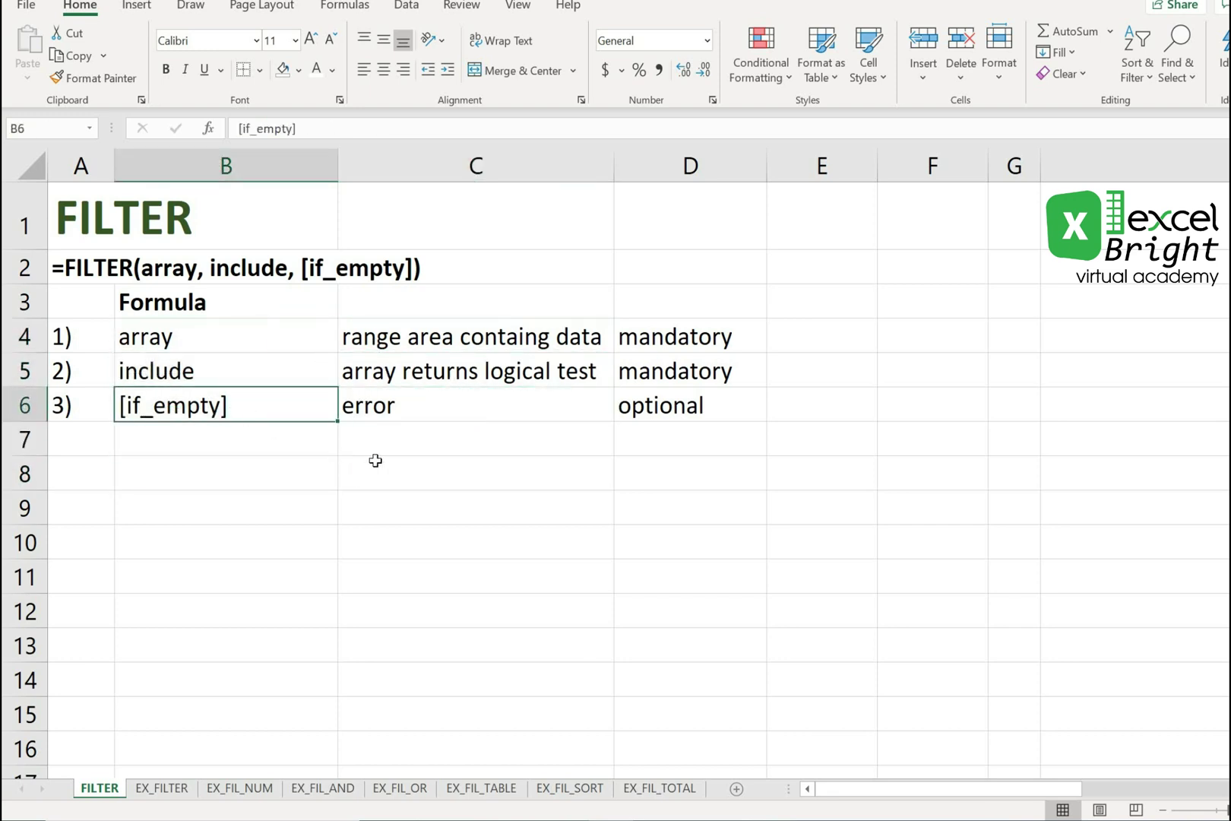
pyautogui.press('Up')
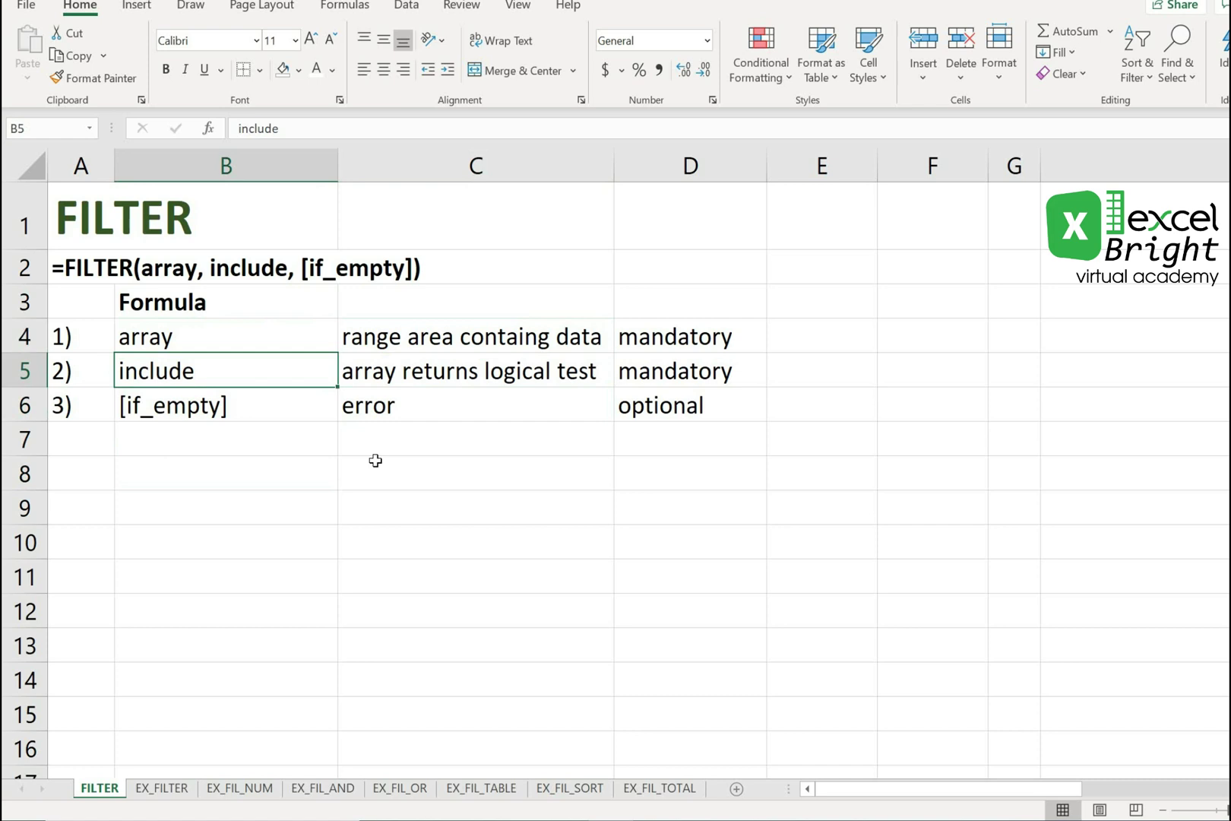
pyautogui.press('Right')
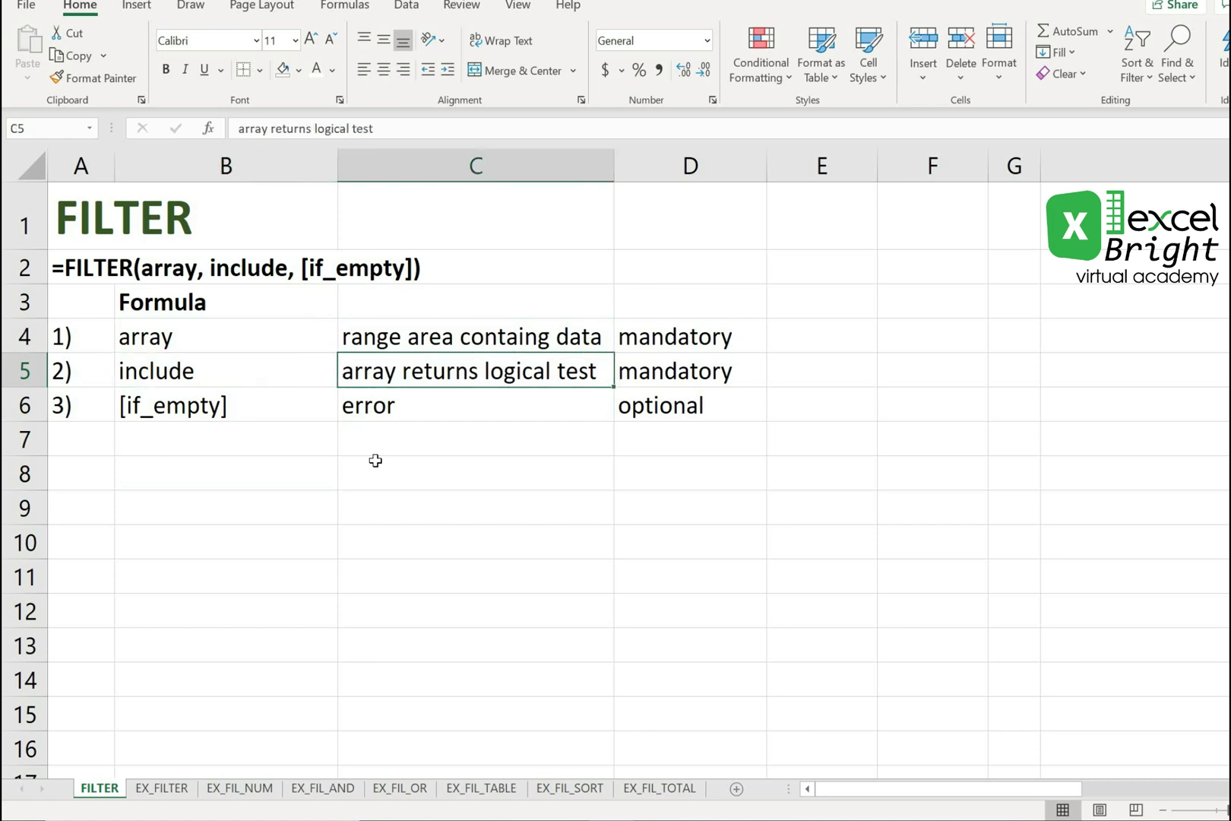
pyautogui.press('Left')
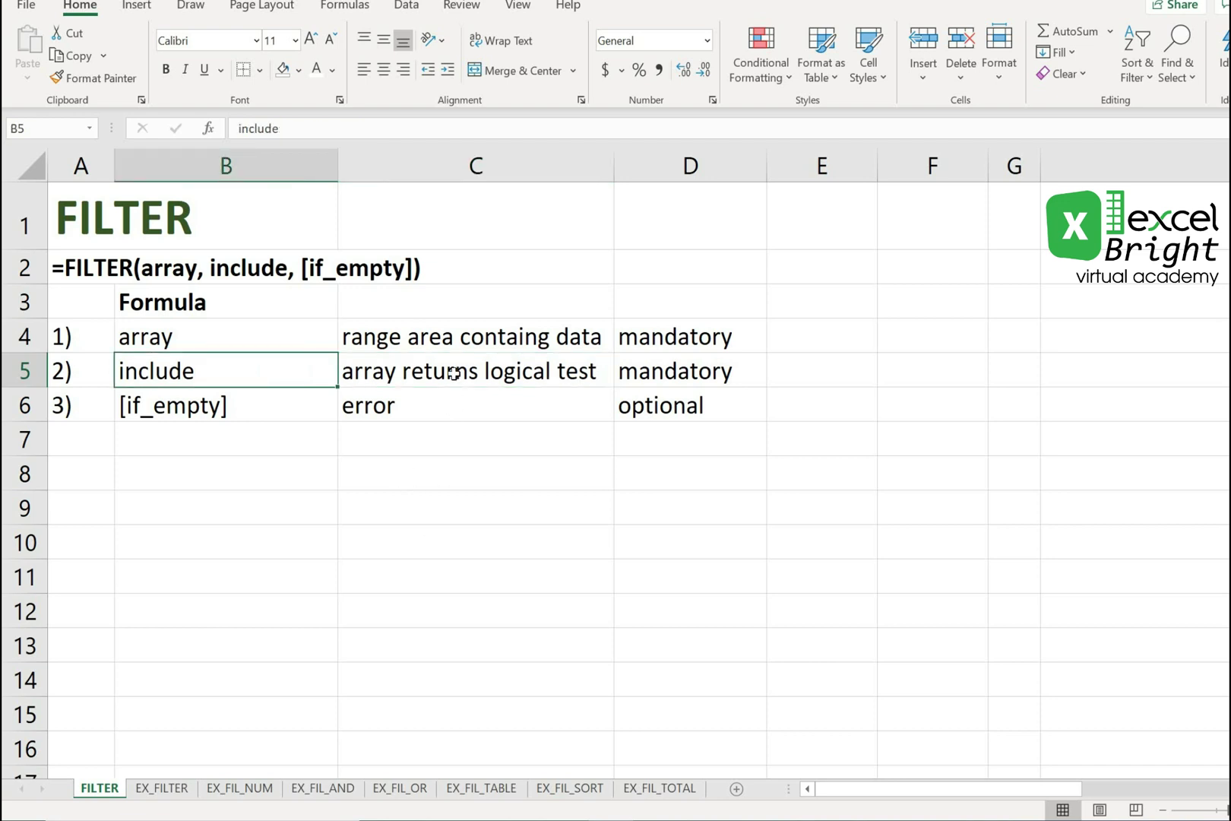
pyautogui.press('Right')
pyautogui.press('Down')
pyautogui.press('Down')
pyautogui.press('Down')
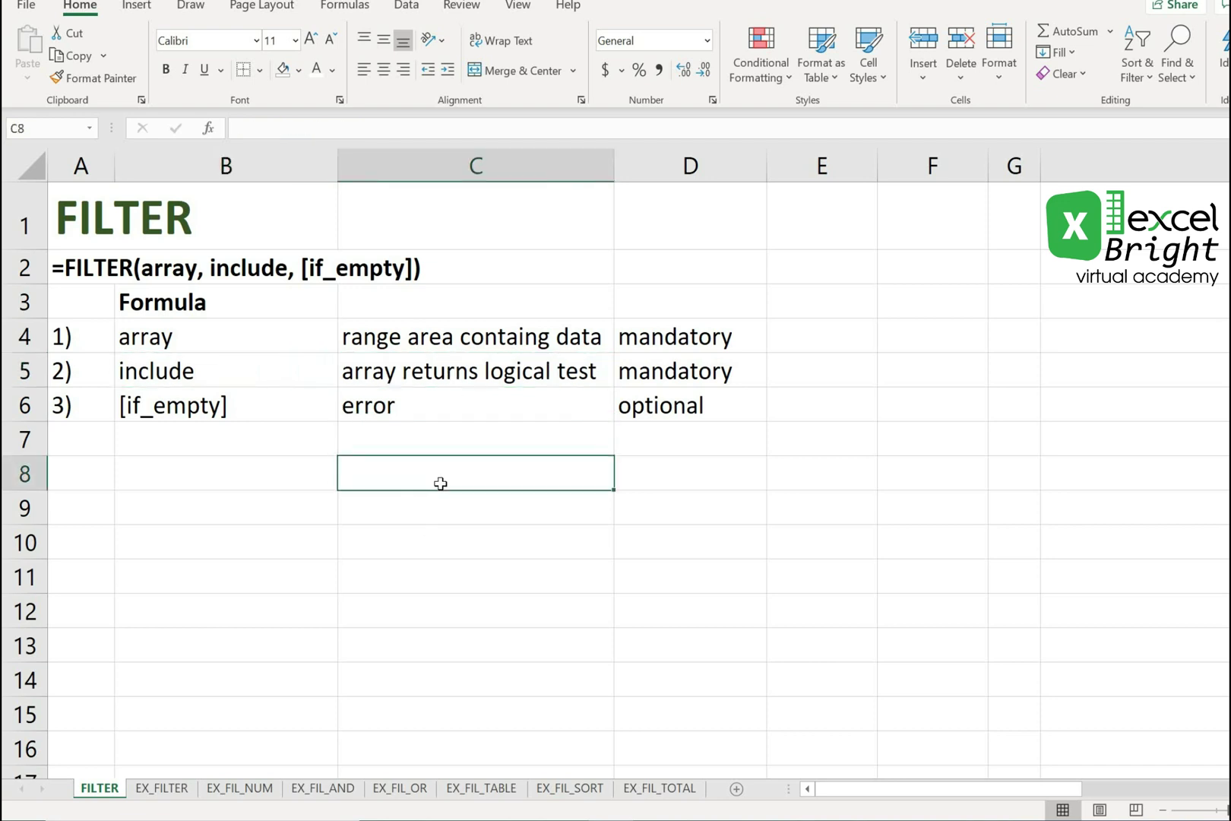
pyautogui.click(429, 410)
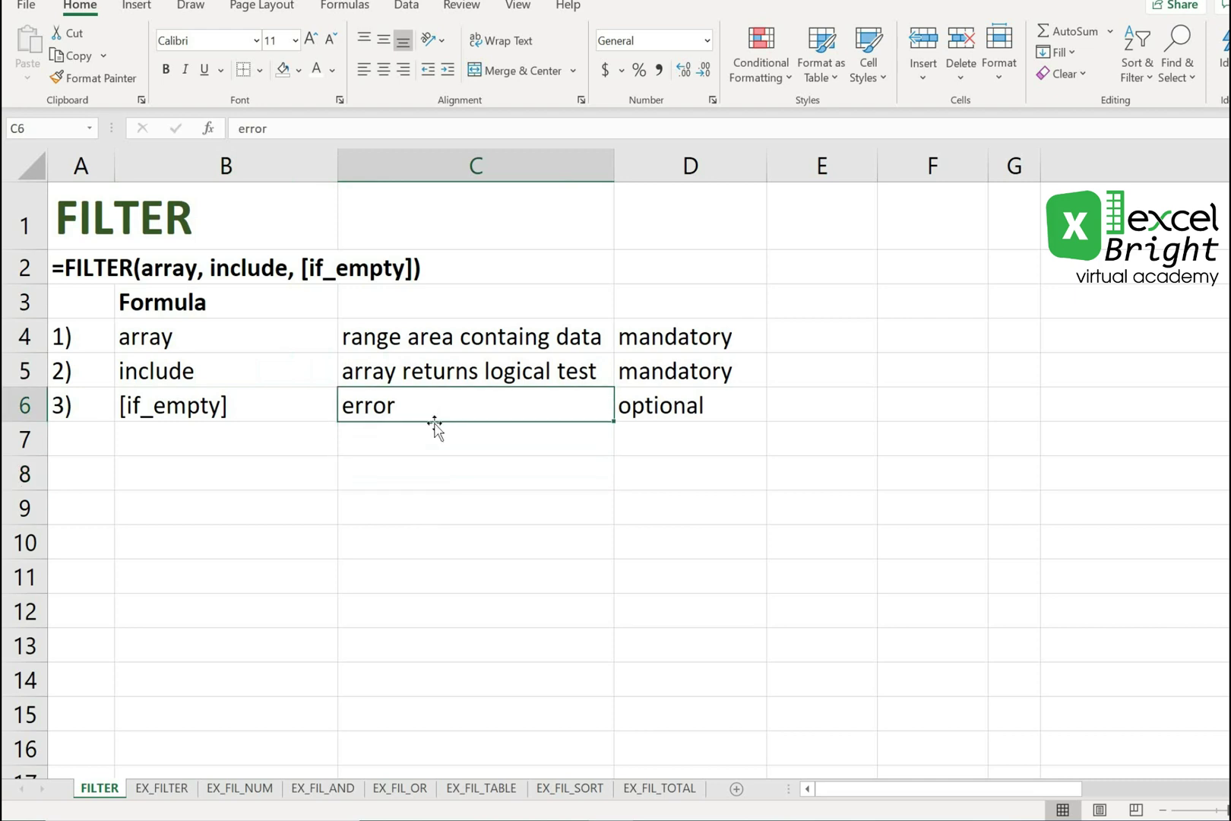
pyautogui.click(465, 376)
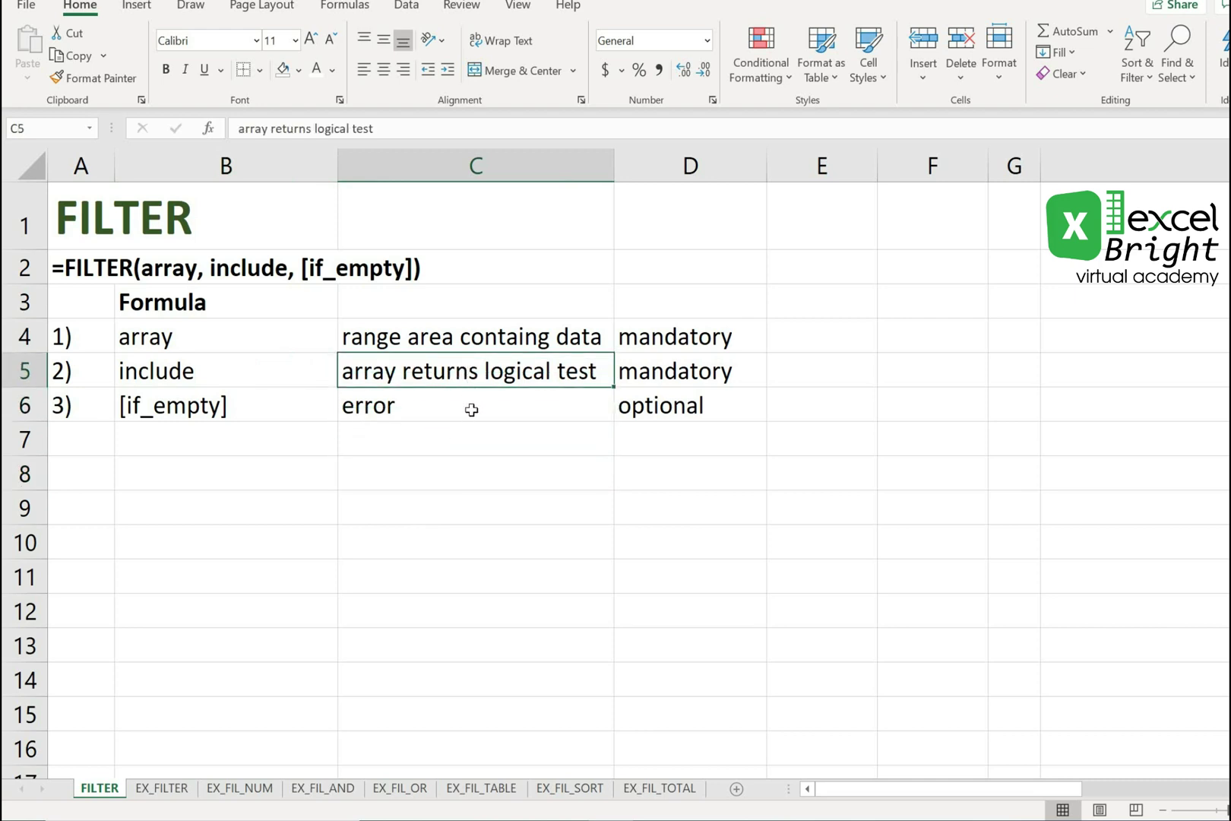
pyautogui.click(473, 409)
pyautogui.click(460, 376)
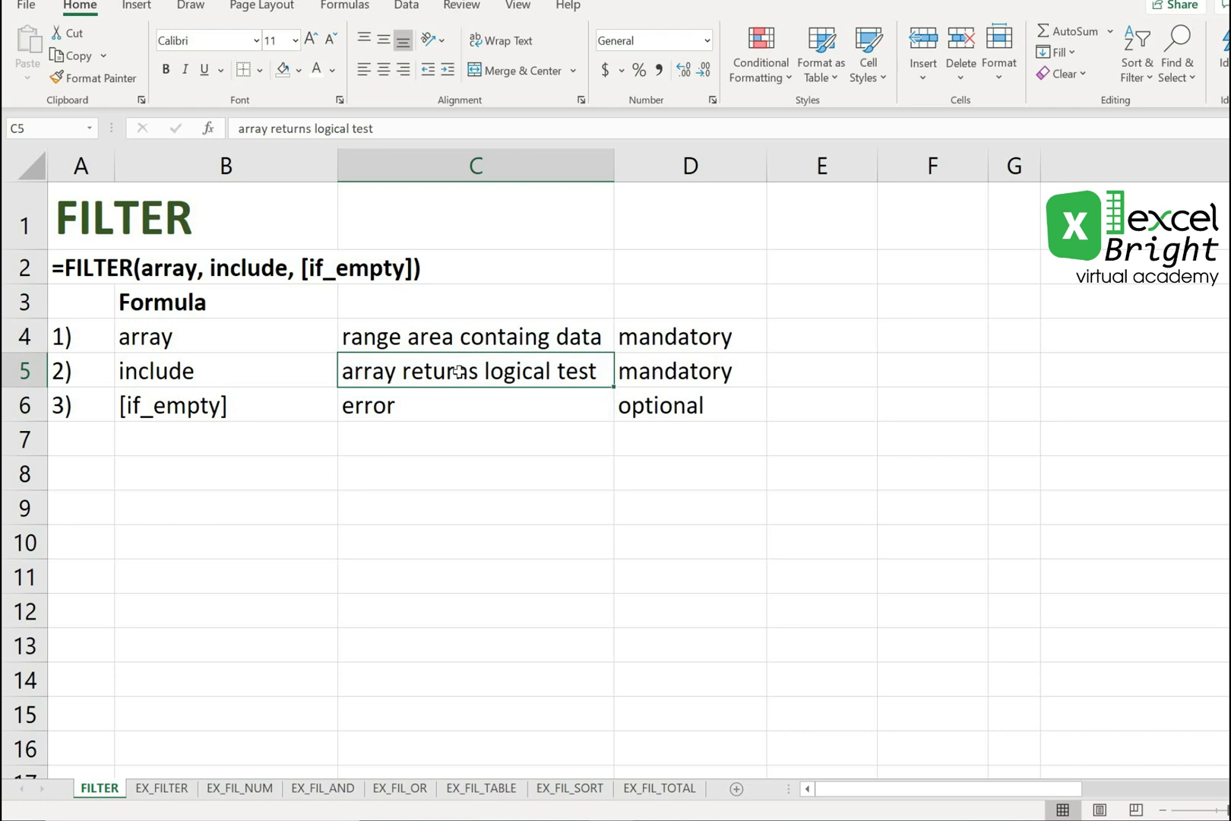
pyautogui.click(414, 404)
pyautogui.click(372, 334)
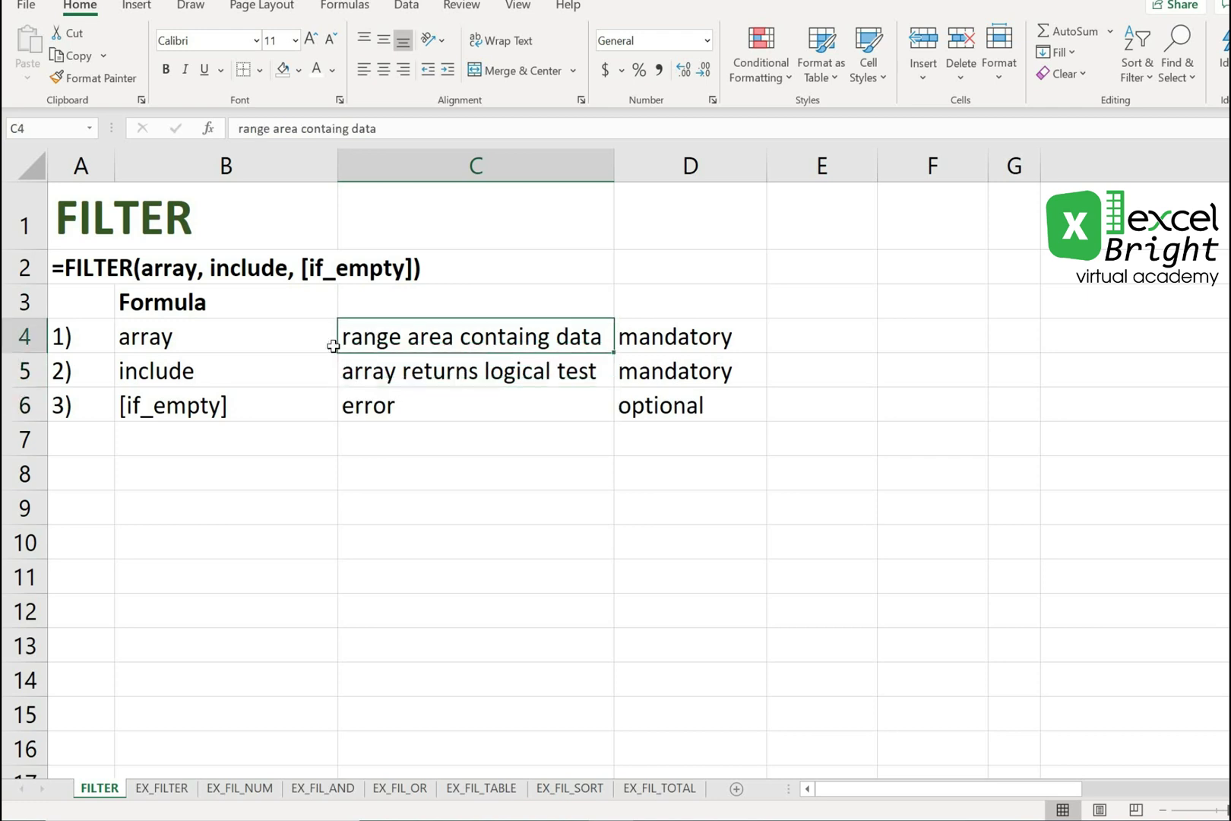
pyautogui.click(446, 374)
pyautogui.click(316, 332)
pyautogui.moveTo(316, 332); pyautogui.dragTo(414, 338)
pyautogui.click(418, 339)
pyautogui.click(316, 363)
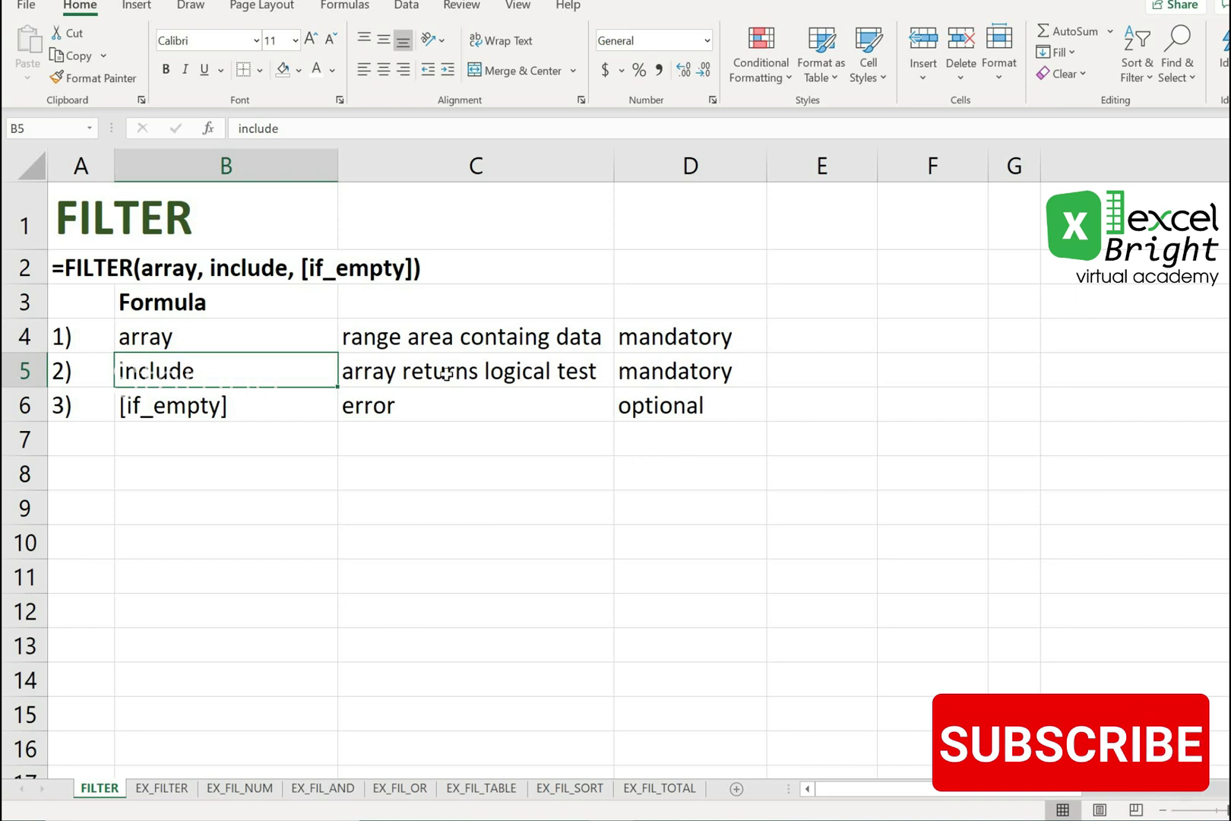
pyautogui.click(440, 417)
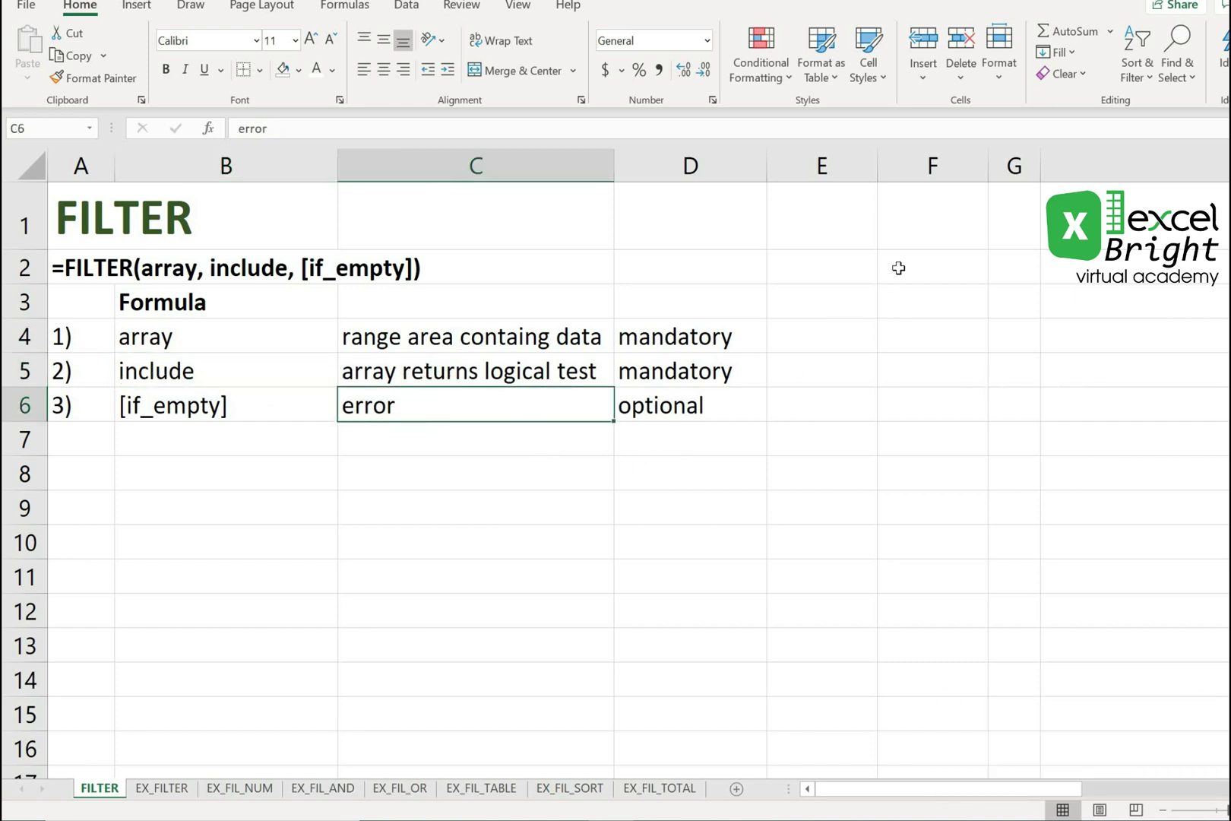
pyautogui.click(472, 481)
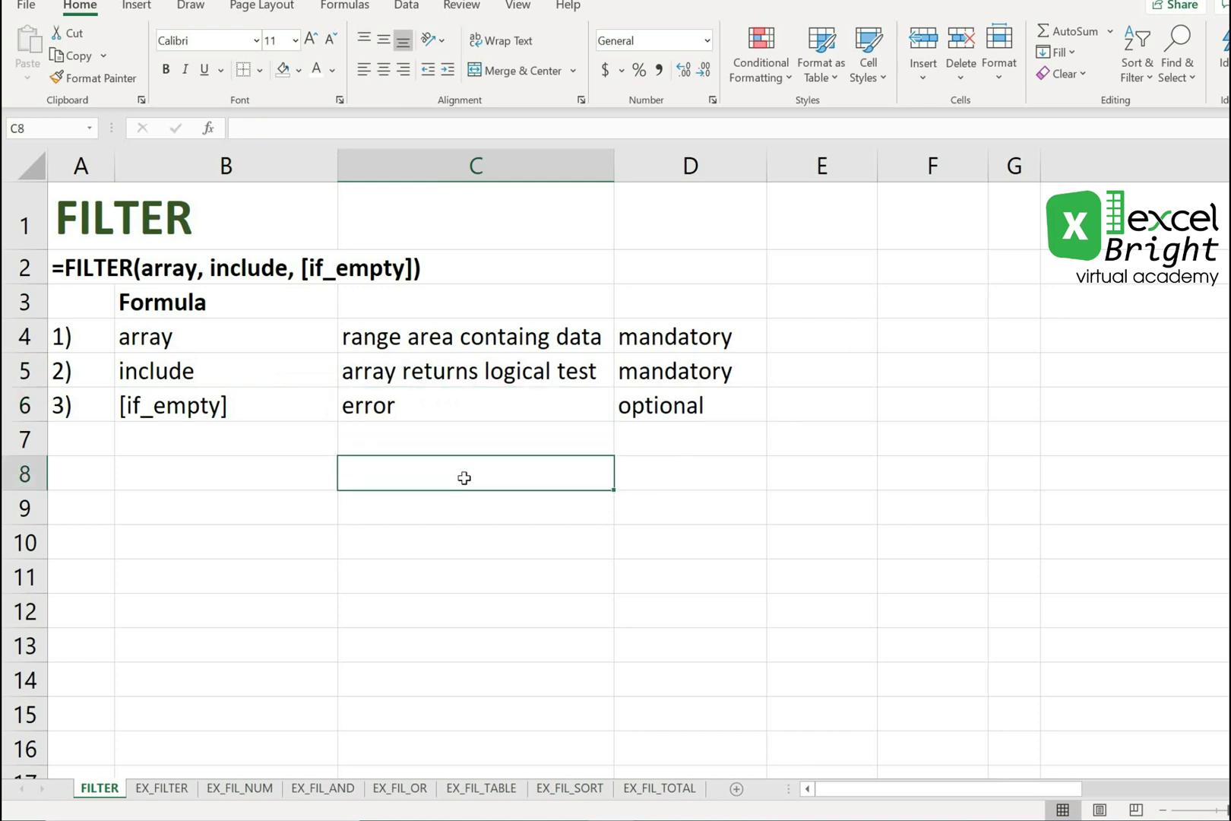
pyautogui.click(432, 440)
pyautogui.moveTo(173, 335); pyautogui.dragTo(668, 405)
pyautogui.click(402, 474)
# Step: Open the EX_FILTER sheet and examine the source table's Name, Country, Department and Amout columns and the output headers in F1:I1
pyautogui.click(183, 778)
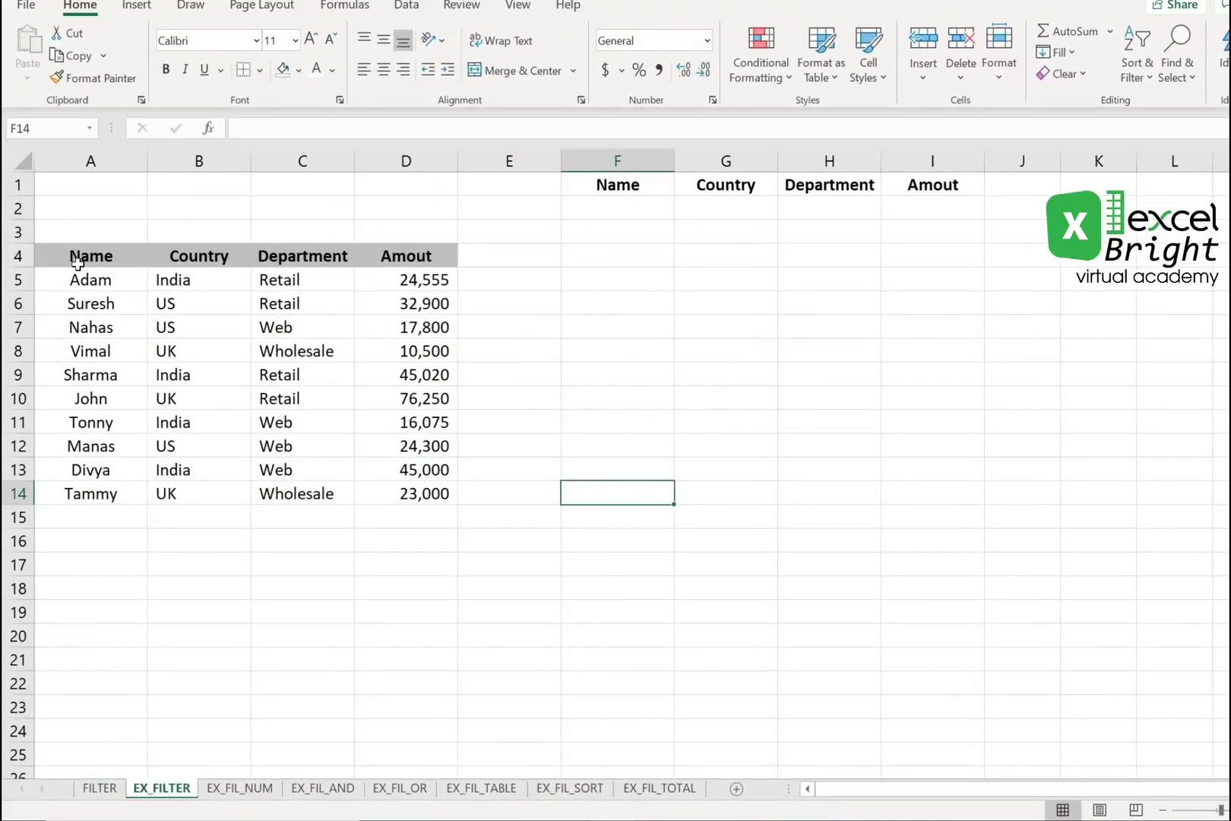
pyautogui.click(78, 263)
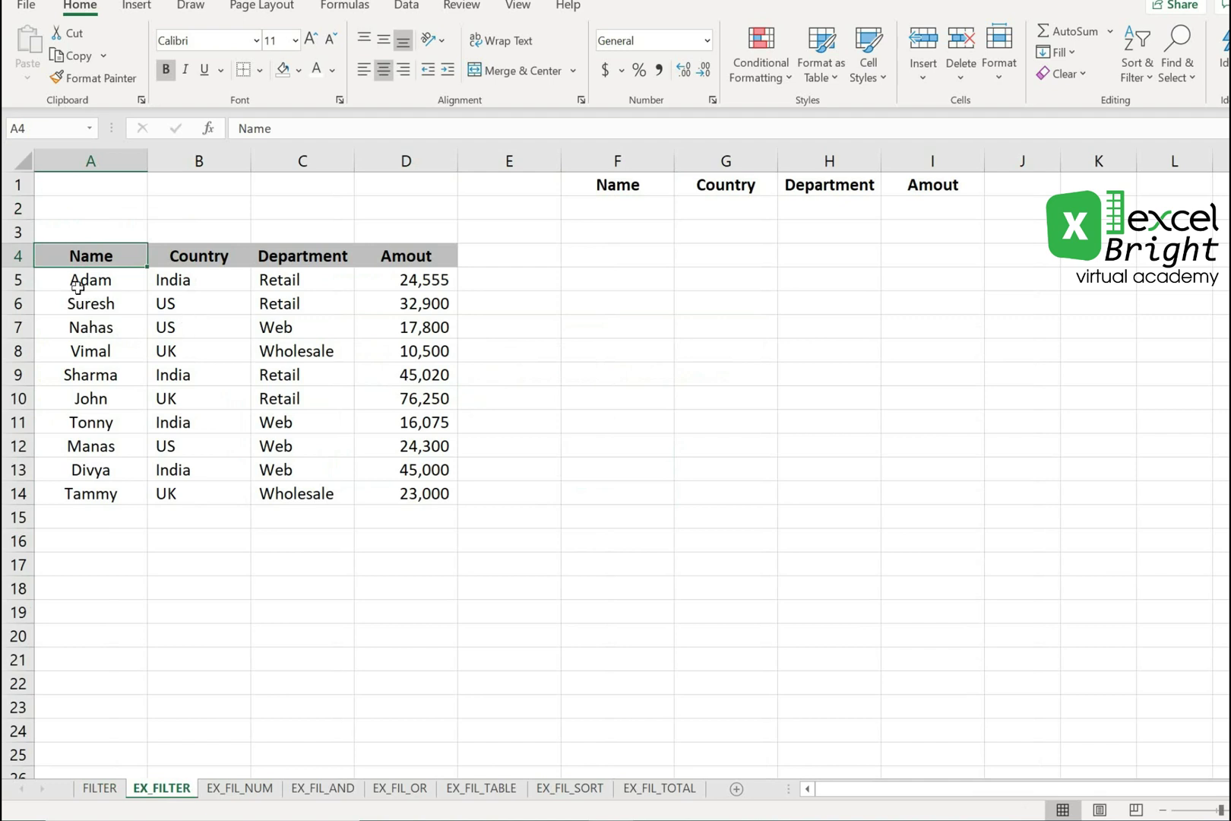
pyautogui.click(220, 265)
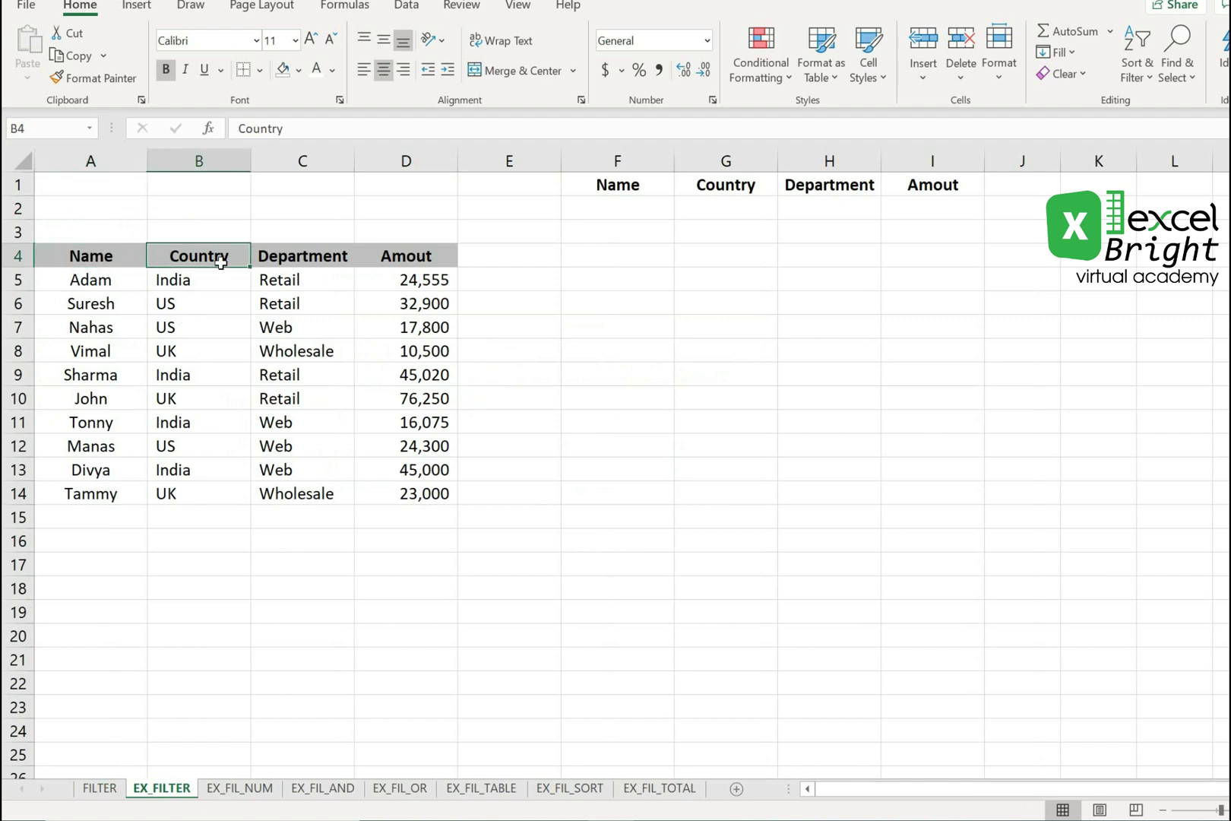
pyautogui.click(289, 263)
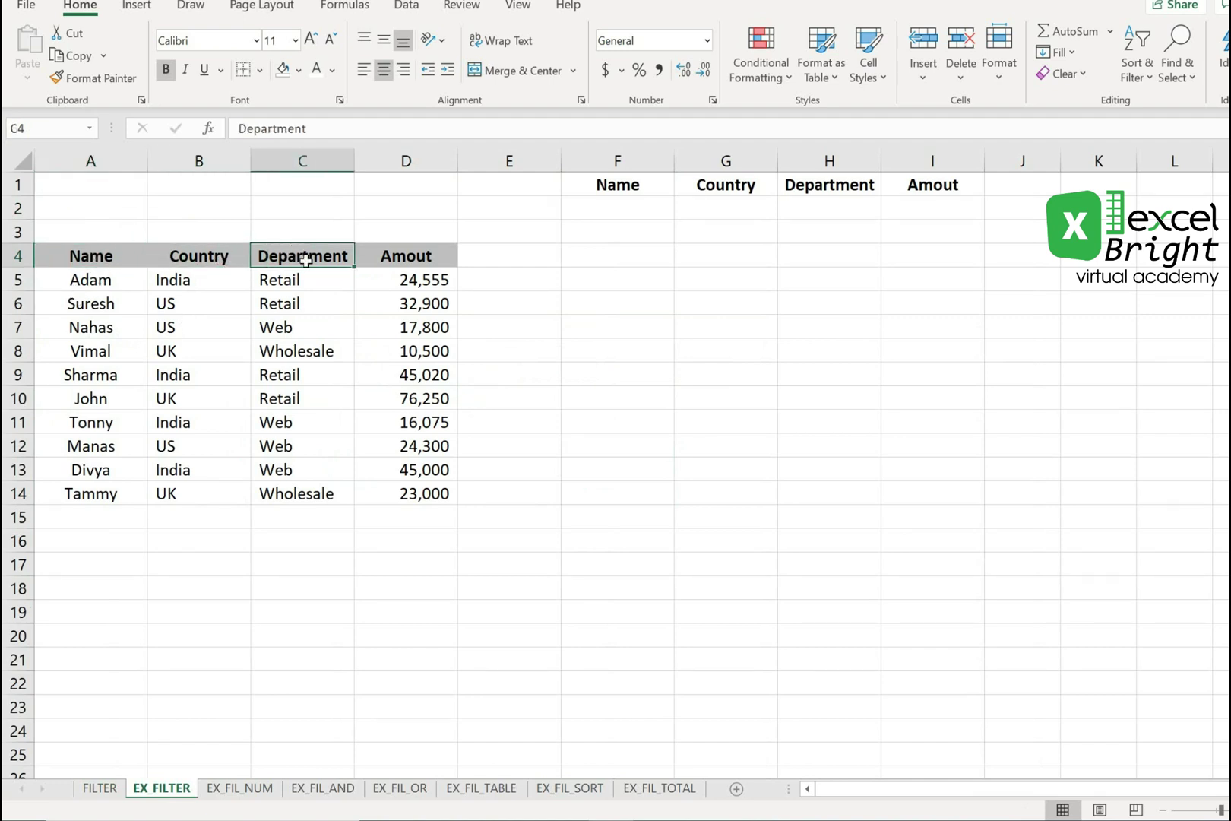
pyautogui.click(409, 250)
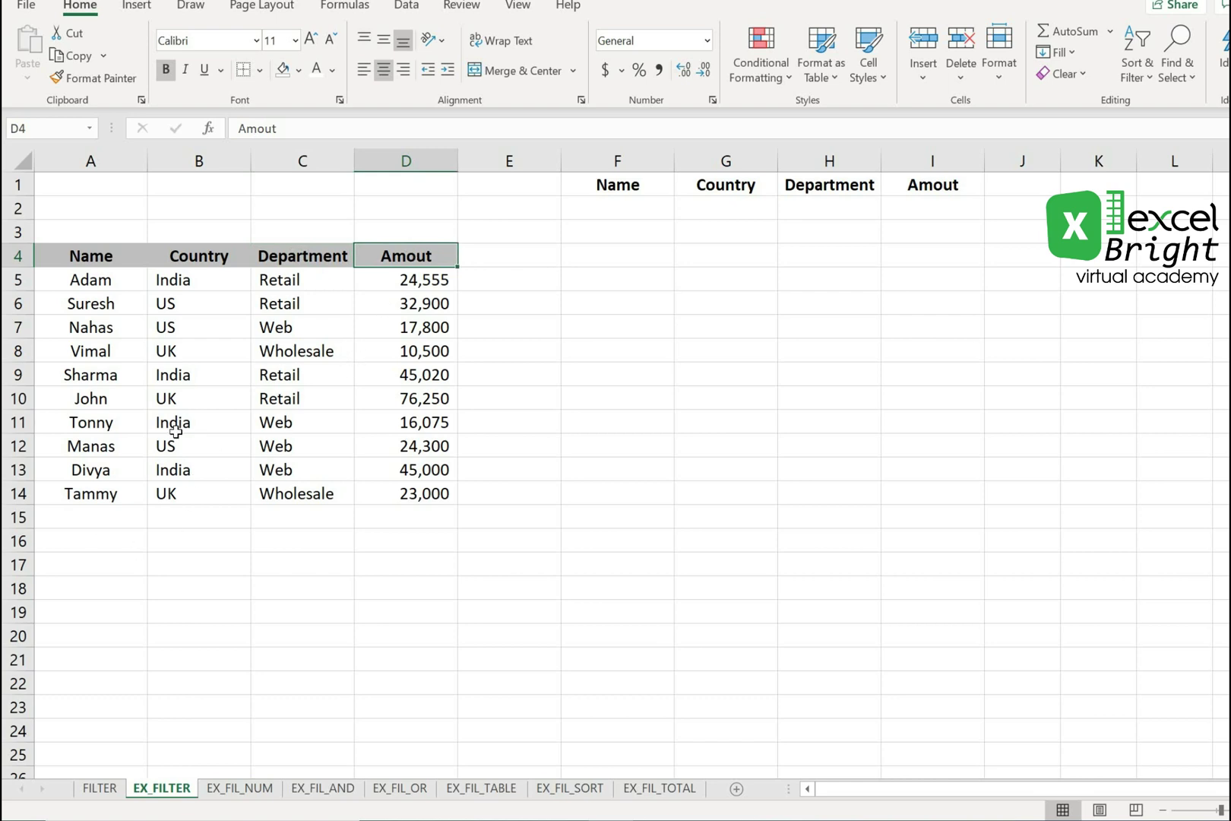
pyautogui.moveTo(111, 284); pyautogui.dragTo(104, 499)
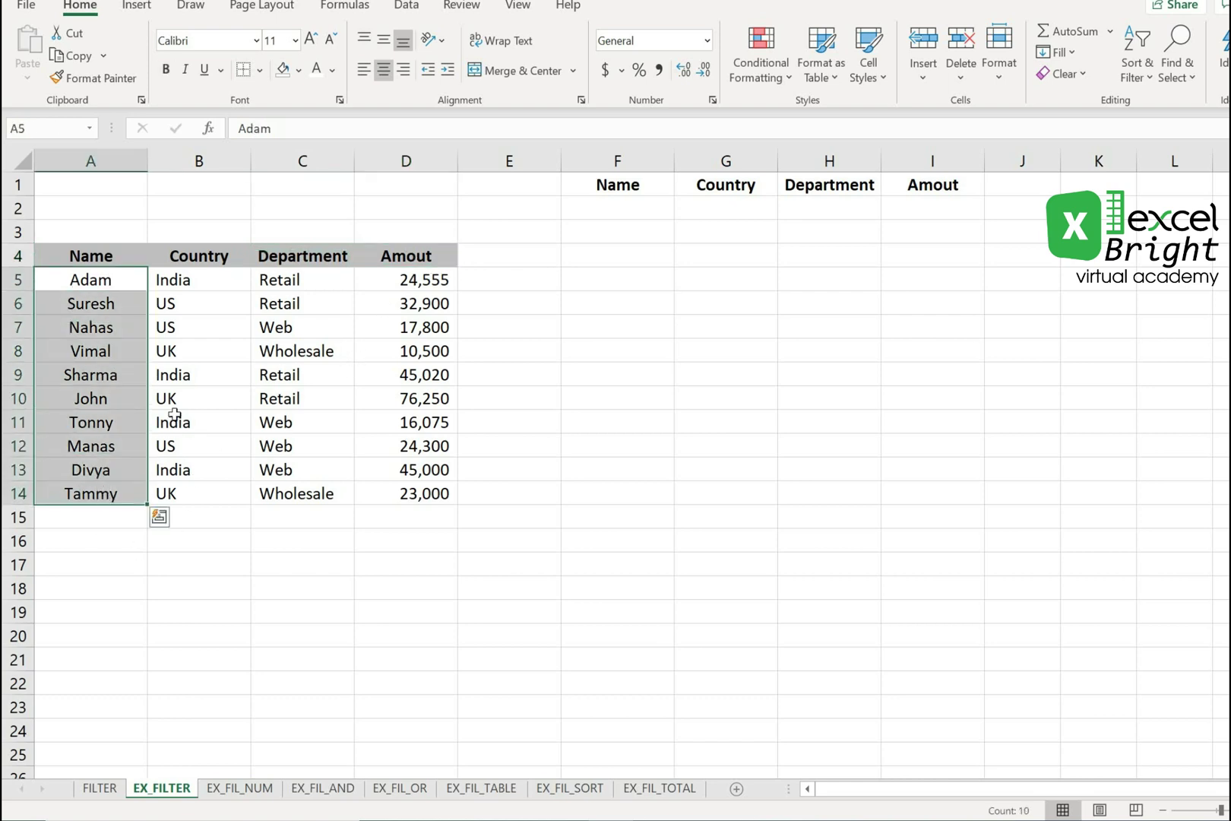
pyautogui.moveTo(115, 285); pyautogui.dragTo(115, 489)
pyautogui.moveTo(192, 283); pyautogui.dragTo(184, 496)
pyautogui.moveTo(293, 287); pyautogui.dragTo(323, 495)
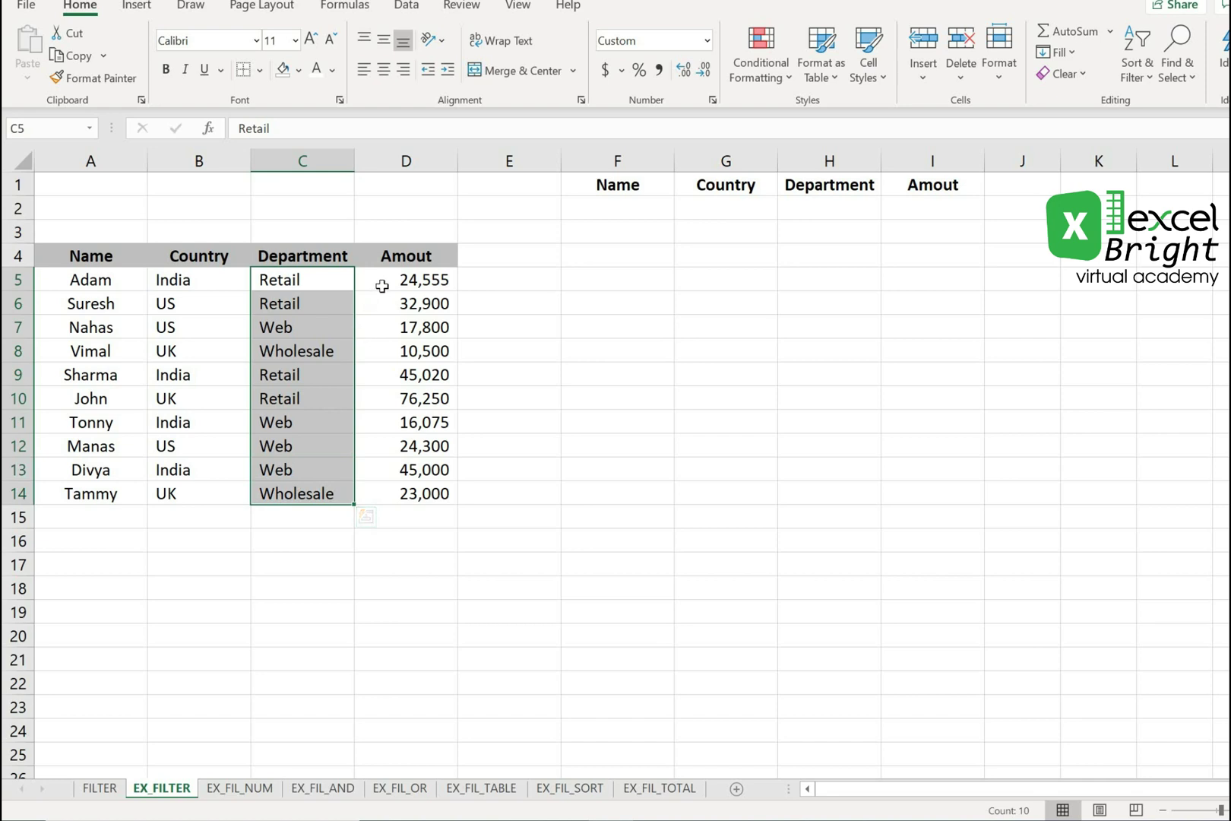
pyautogui.moveTo(384, 281); pyautogui.dragTo(404, 506)
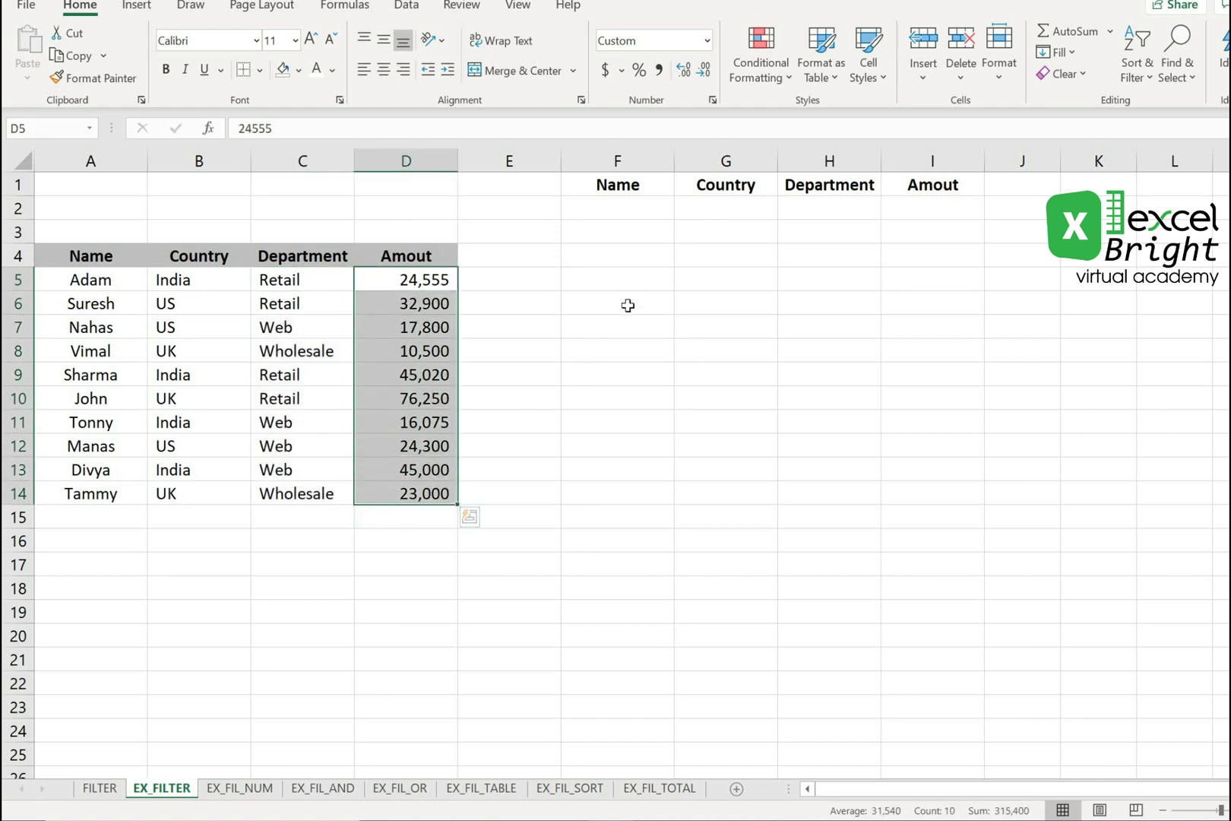
pyautogui.moveTo(627, 194); pyautogui.dragTo(923, 186)
pyautogui.click(631, 215)
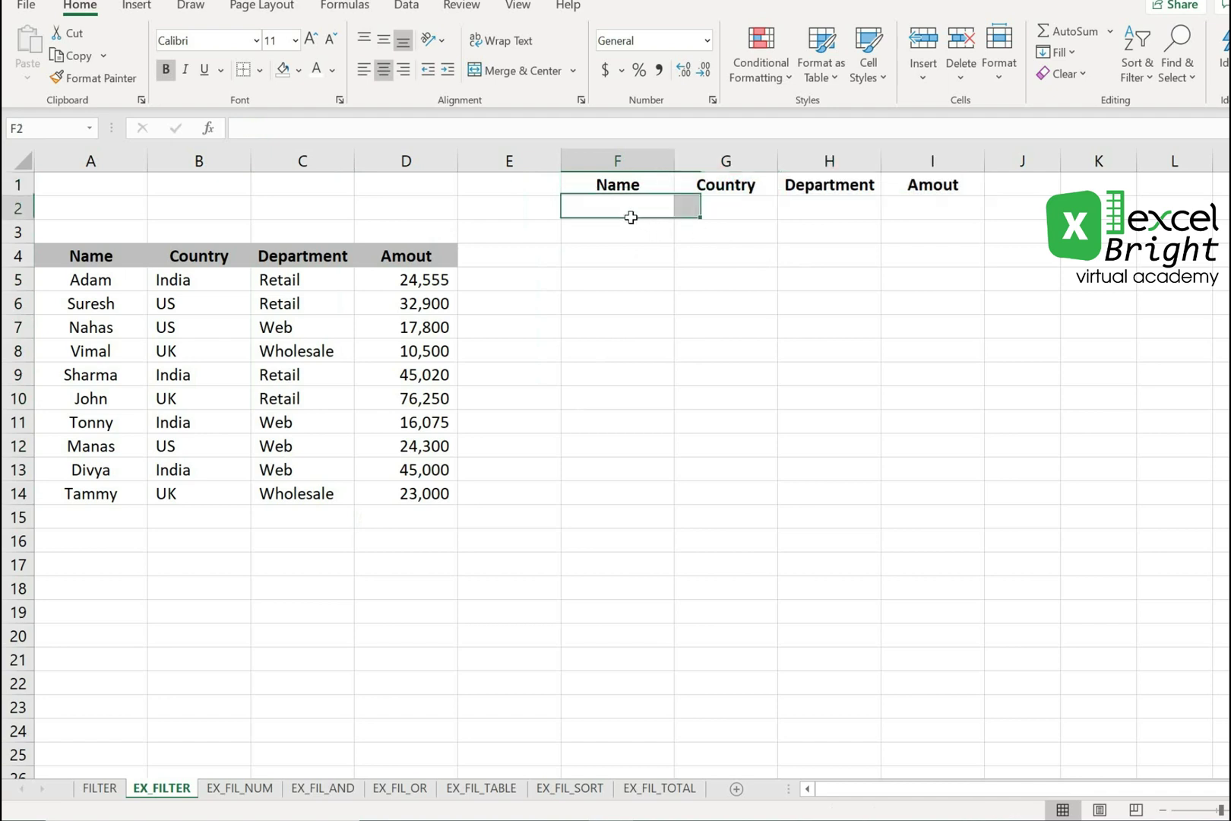
pyautogui.click(672, 302)
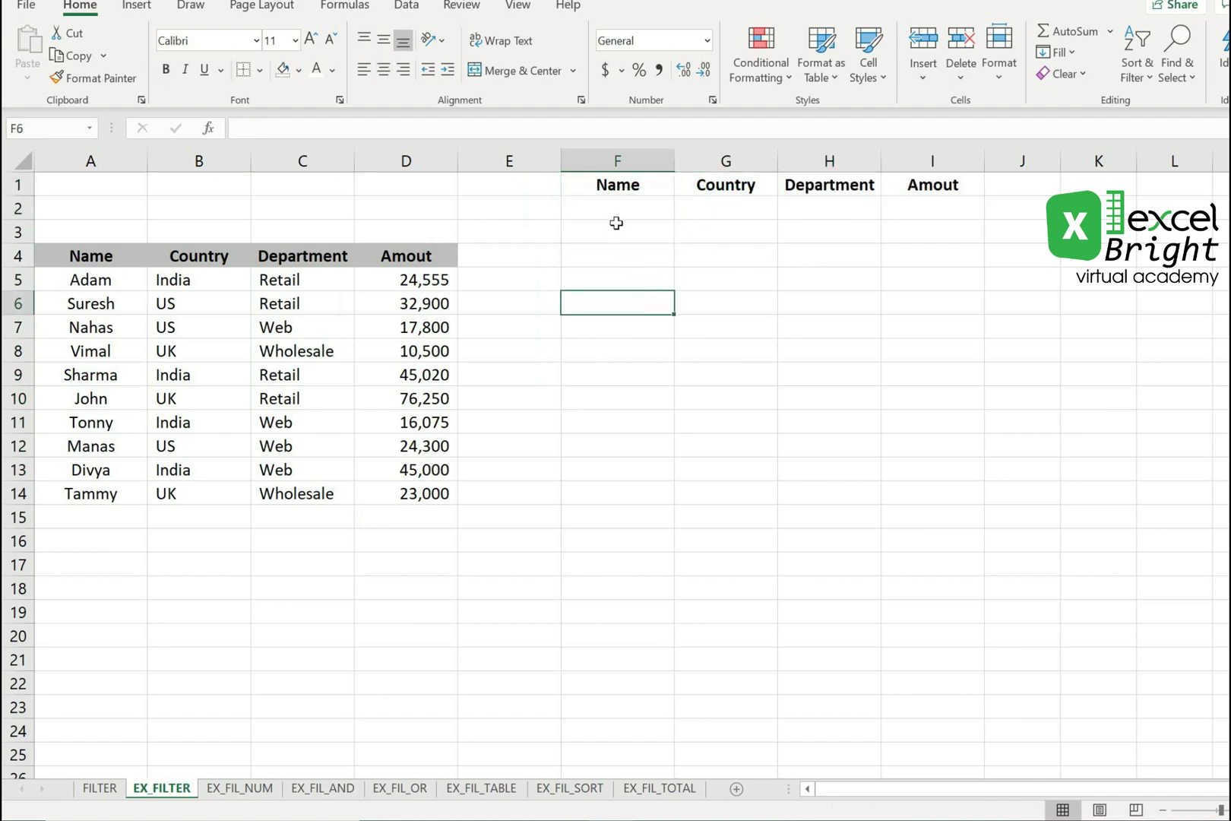
# Step: Begin a FILTER formula in F2 with A5:D14 as the array argument
pyautogui.click(616, 217)
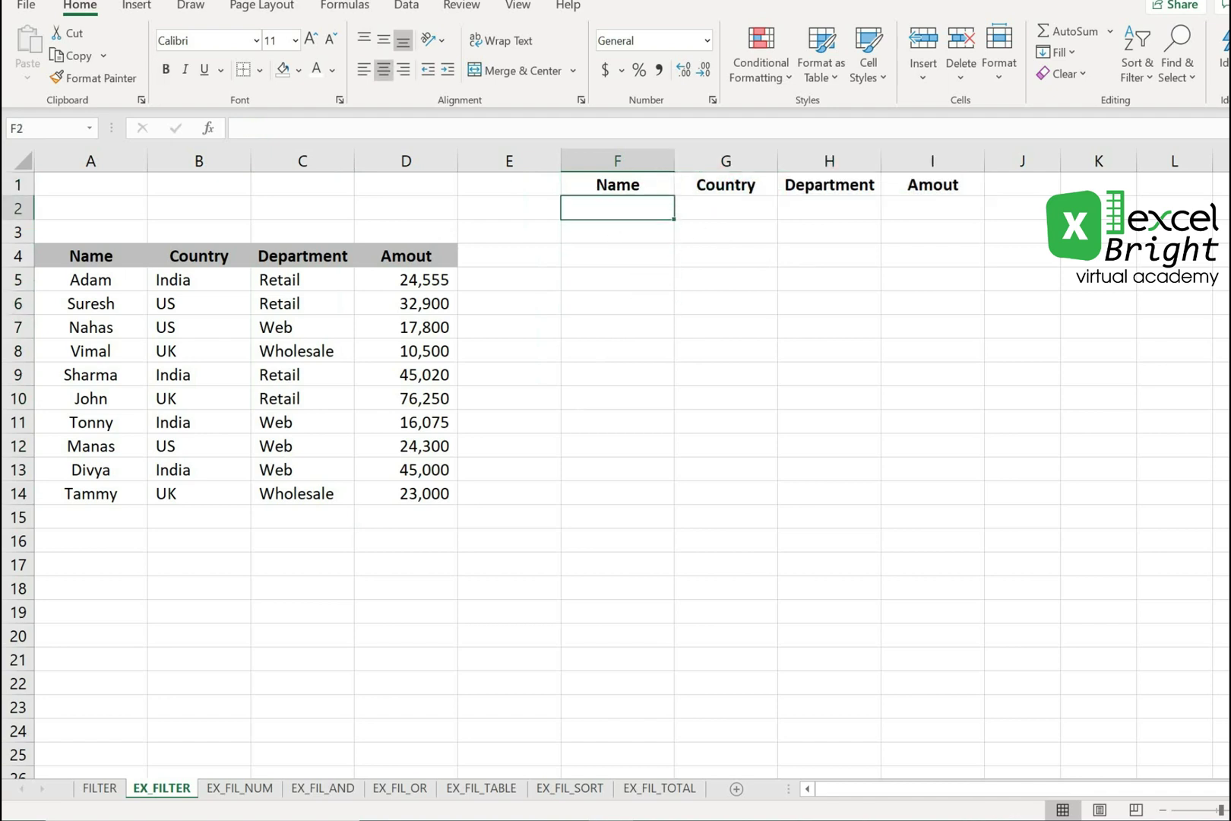
pyautogui.write('=')
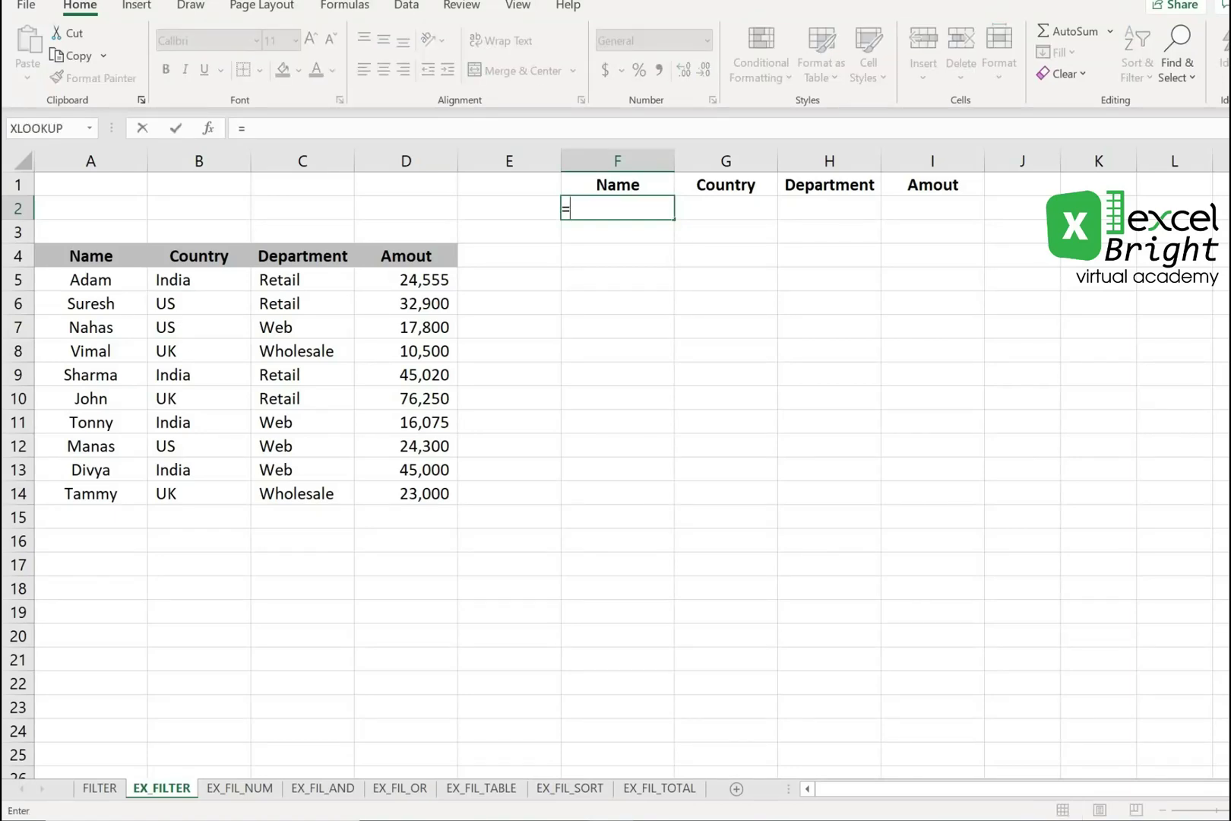
pyautogui.write('fil')
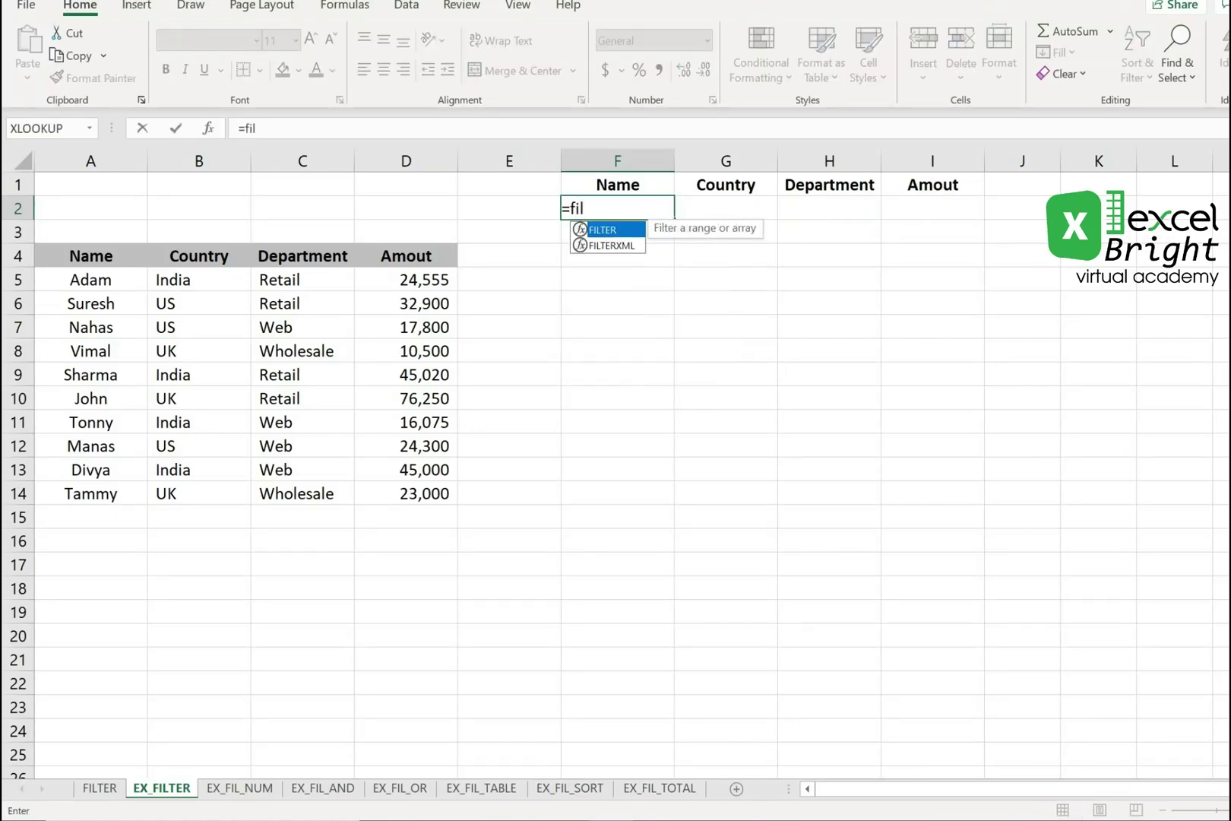
pyautogui.press('Tab')
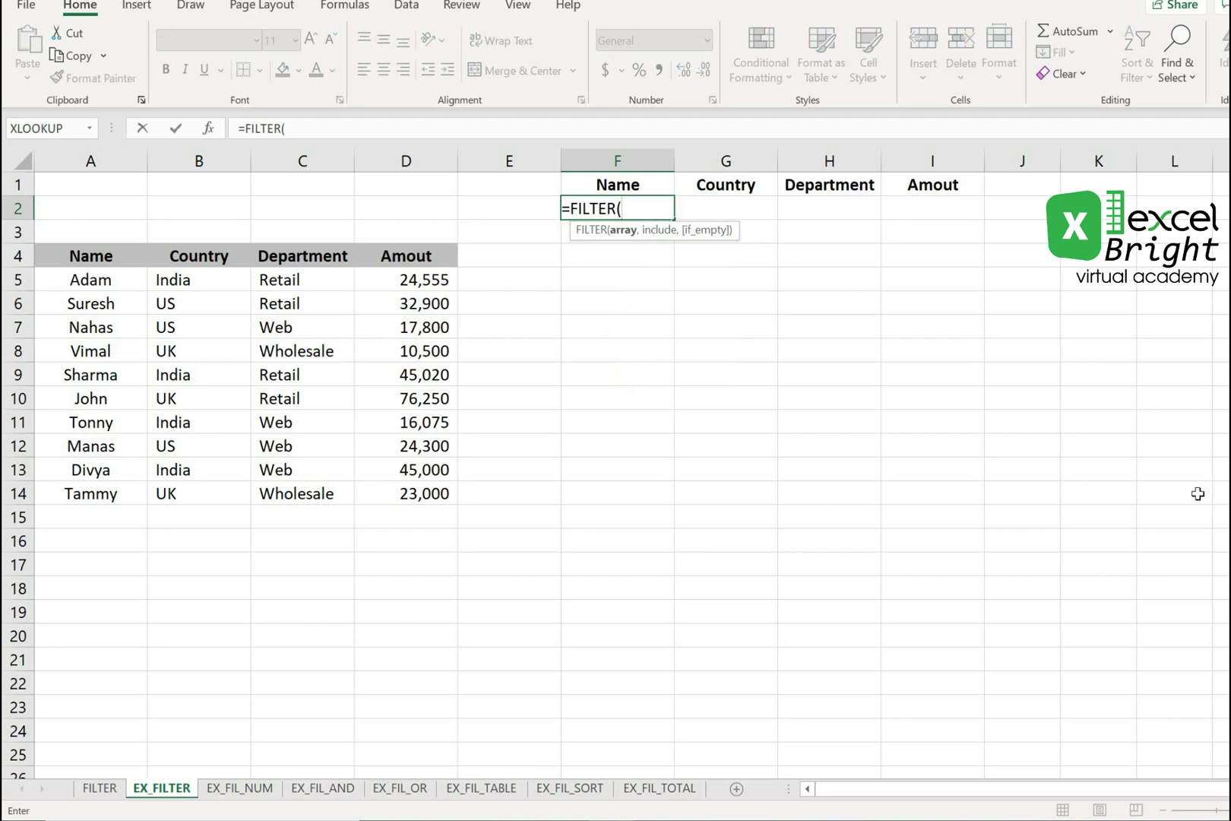
pyautogui.moveTo(64, 283); pyautogui.dragTo(381, 488)
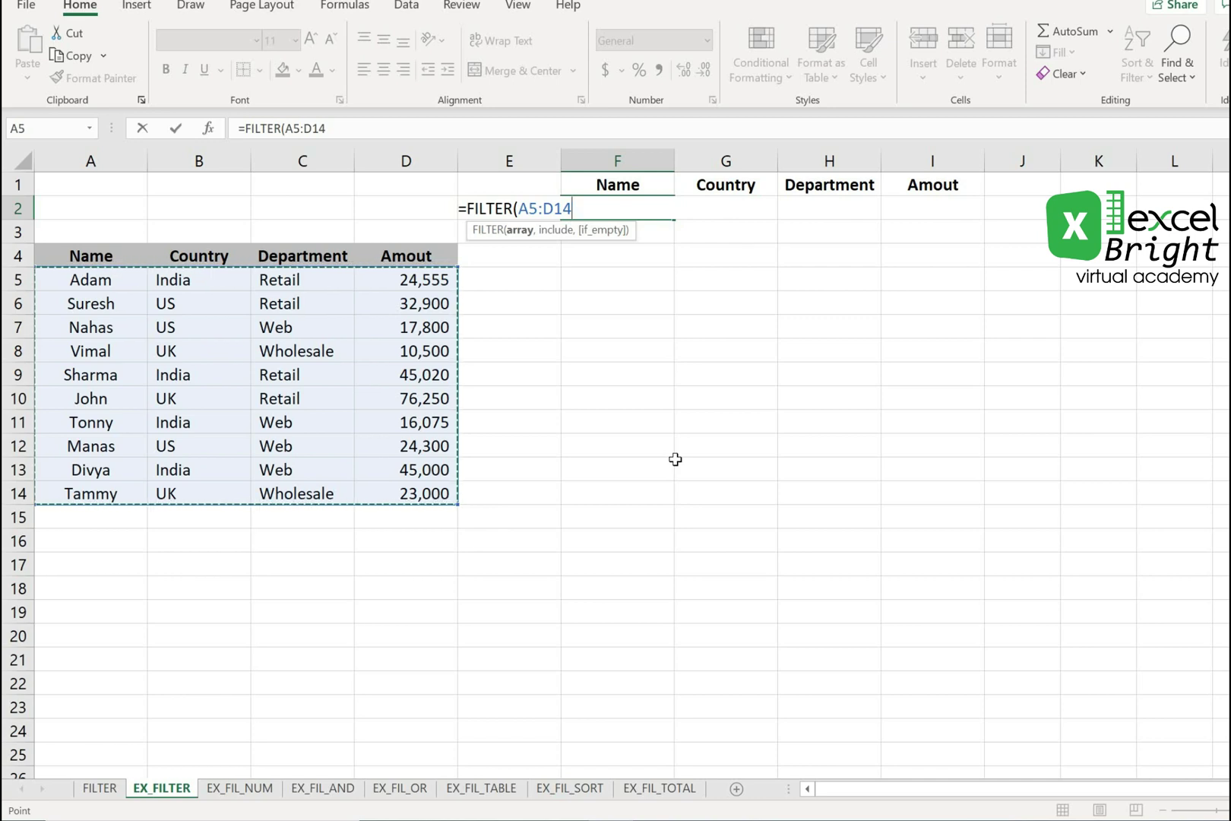
pyautogui.write(',')
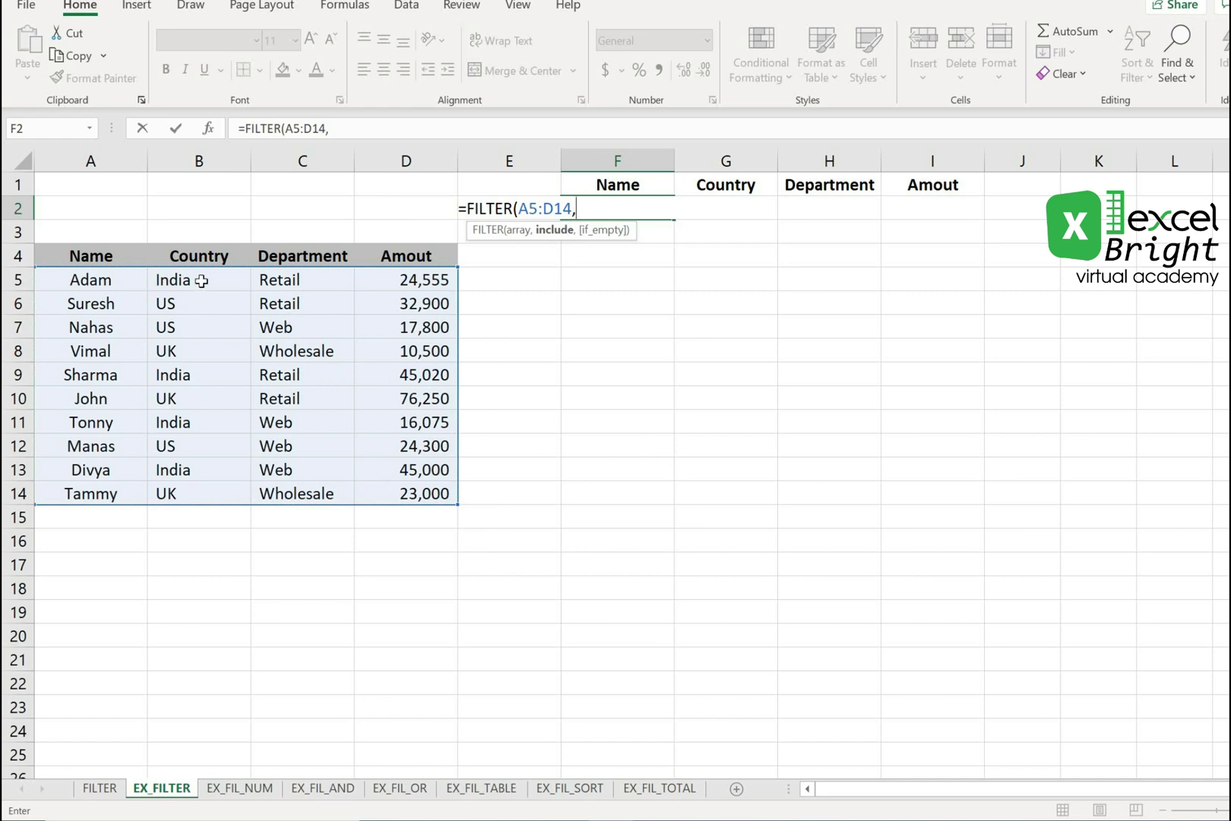
# Step: Complete the F2 formula with the include condition C5:C14="Web" and enter it
pyautogui.moveTo(204, 280); pyautogui.dragTo(206, 448)
pyautogui.moveTo(301, 274); pyautogui.dragTo(305, 487)
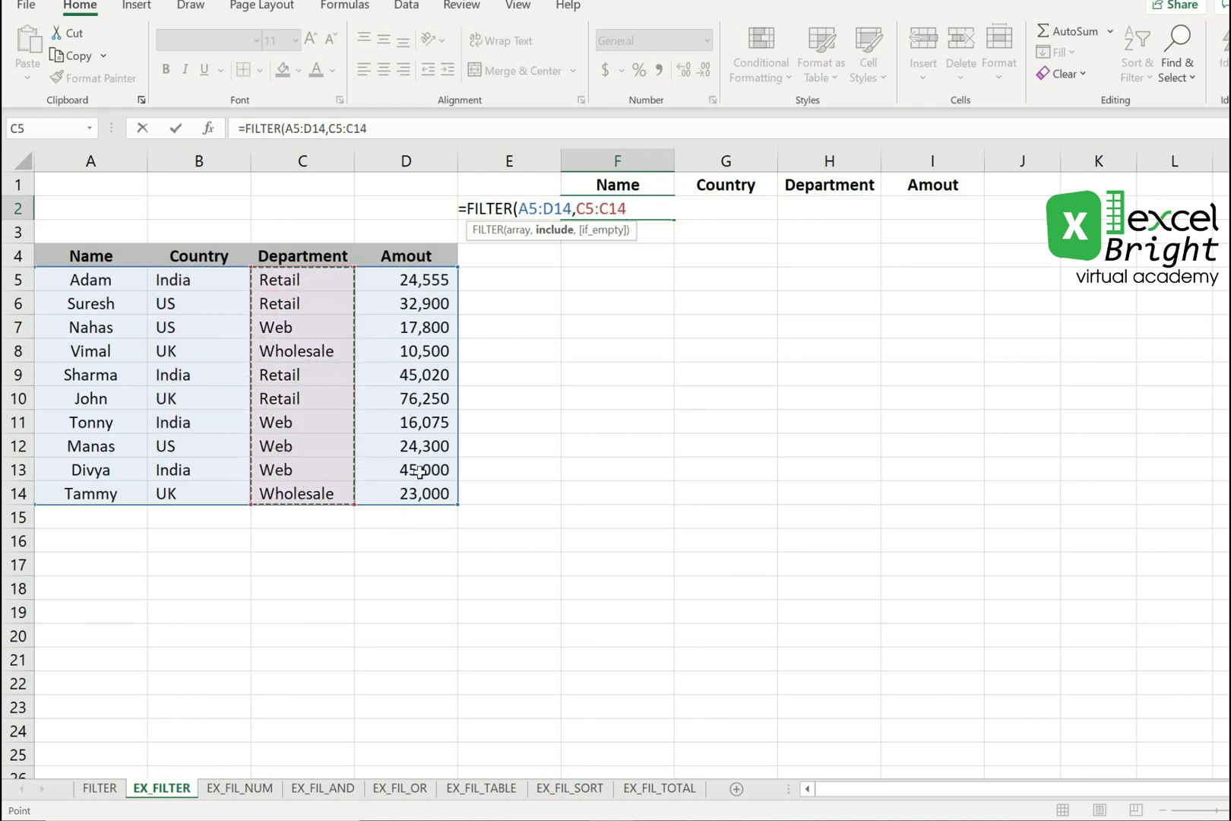
pyautogui.write('=')
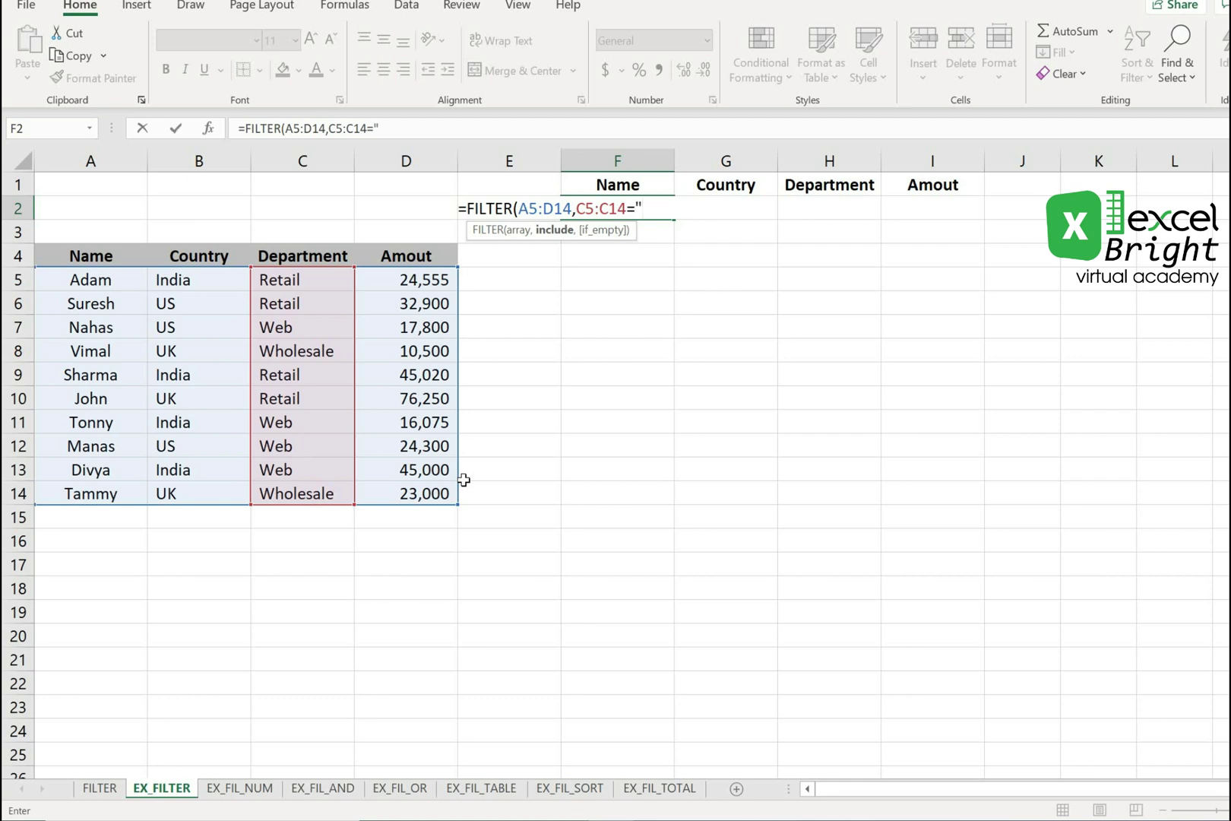
pyautogui.write('Web")')
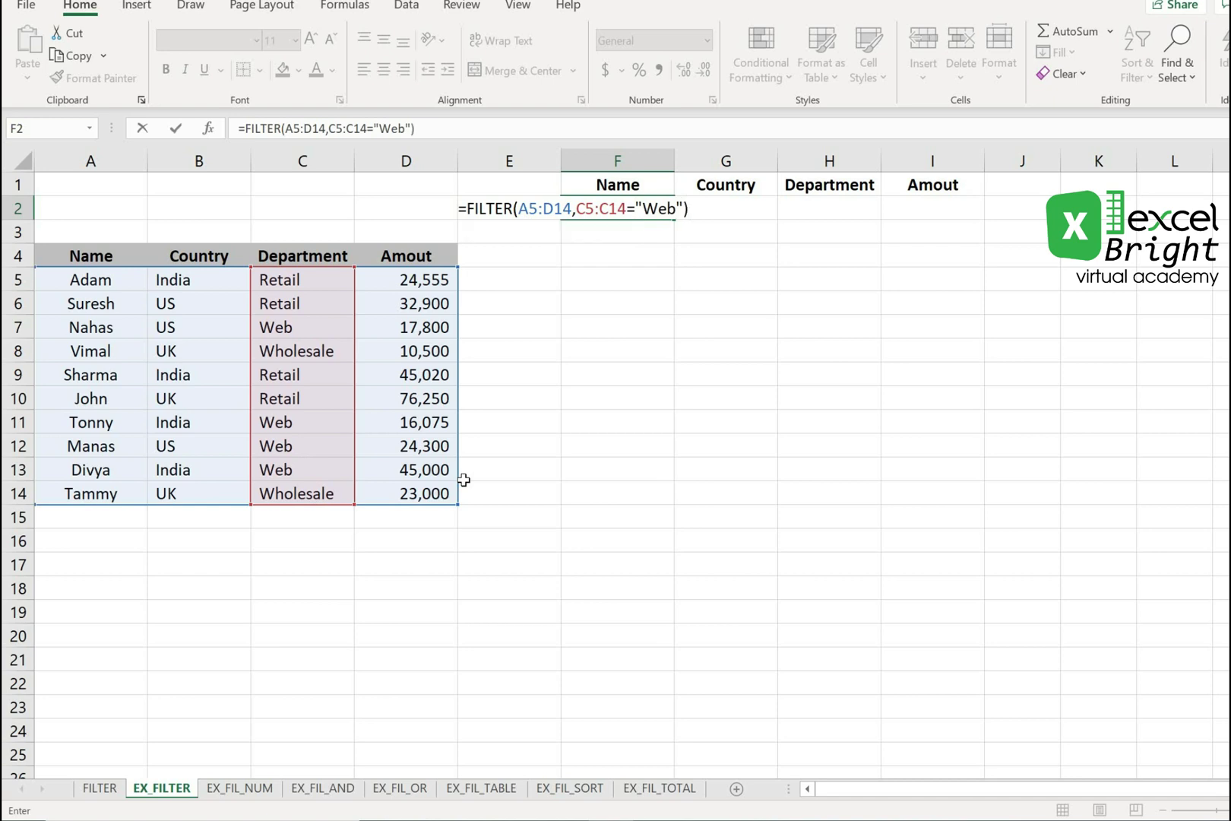
pyautogui.press('Return')
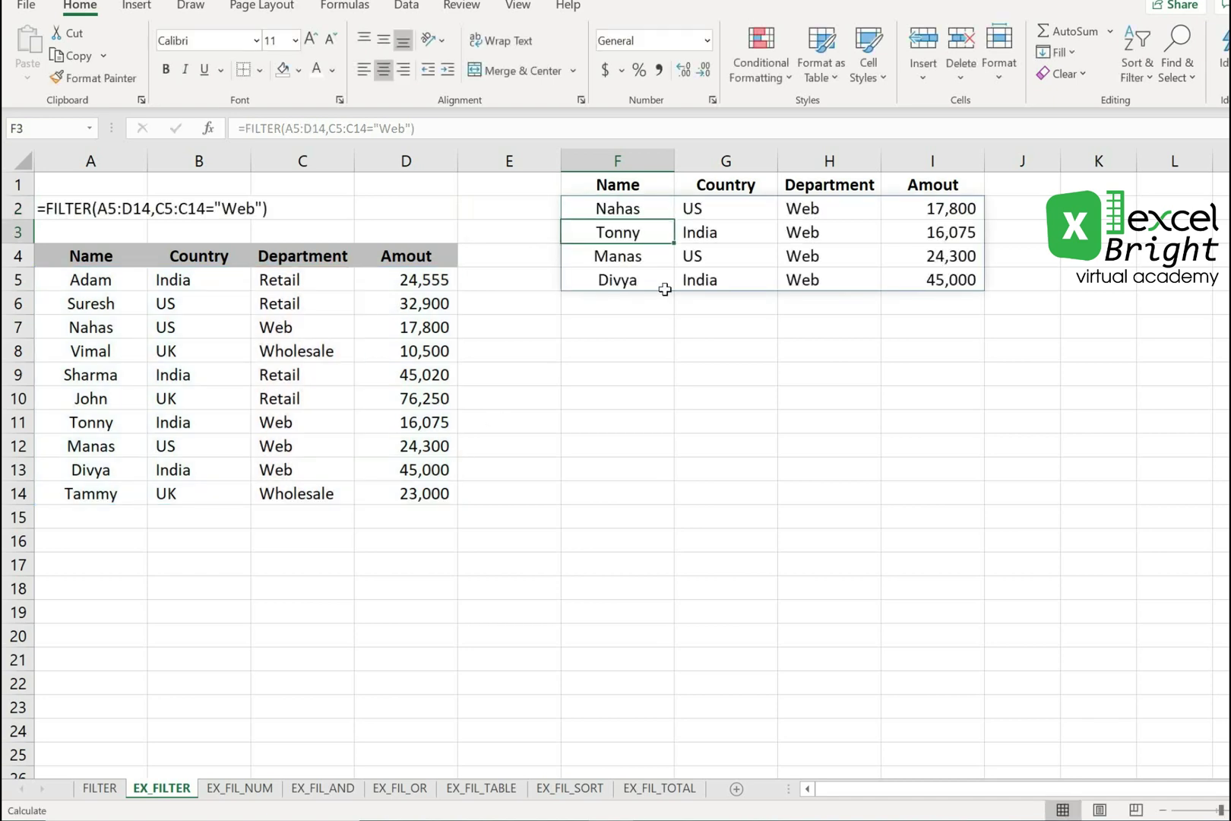
# Step: Examine the filtered records in F2:I5 and the formula text shown above the source table
pyautogui.click(638, 283)
pyautogui.moveTo(617, 207); pyautogui.dragTo(906, 281)
pyautogui.click(825, 366)
pyautogui.moveTo(637, 208); pyautogui.dragTo(899, 284)
pyautogui.click(704, 441)
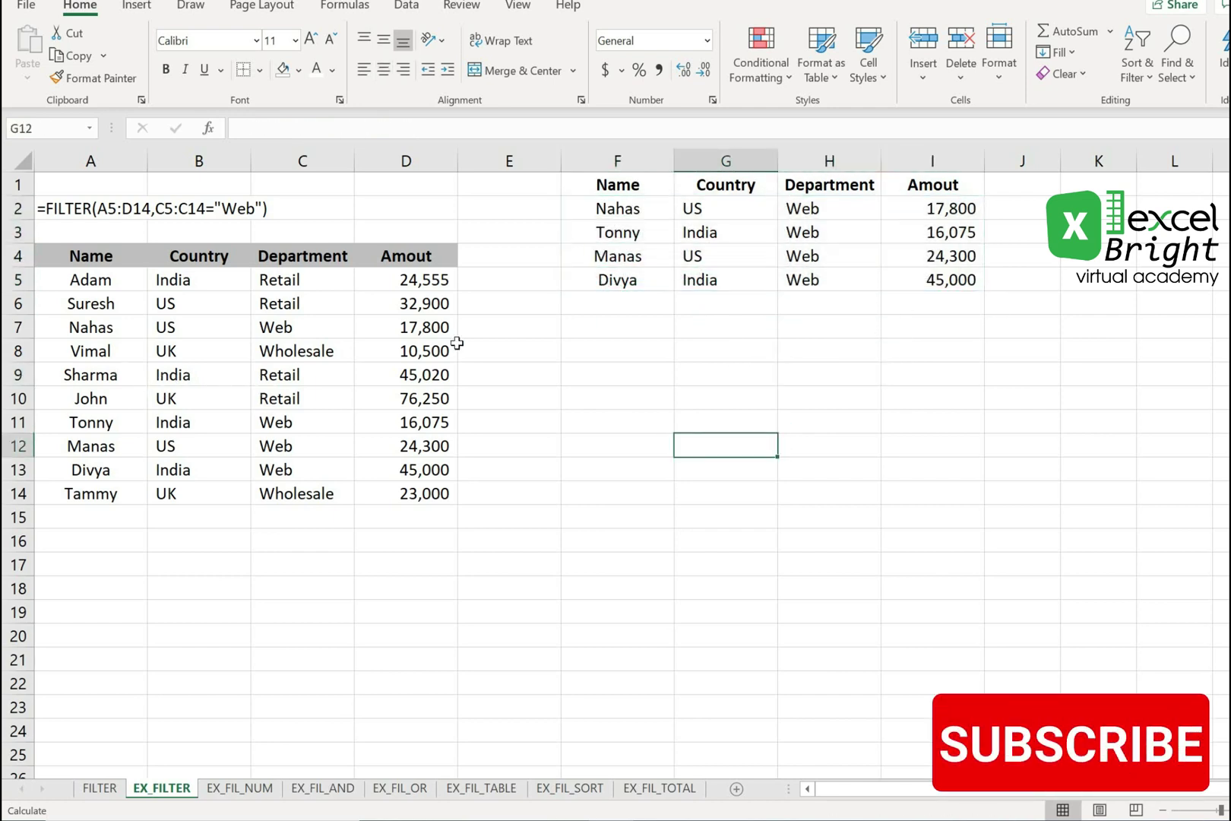
pyautogui.click(63, 218)
pyautogui.click(118, 376)
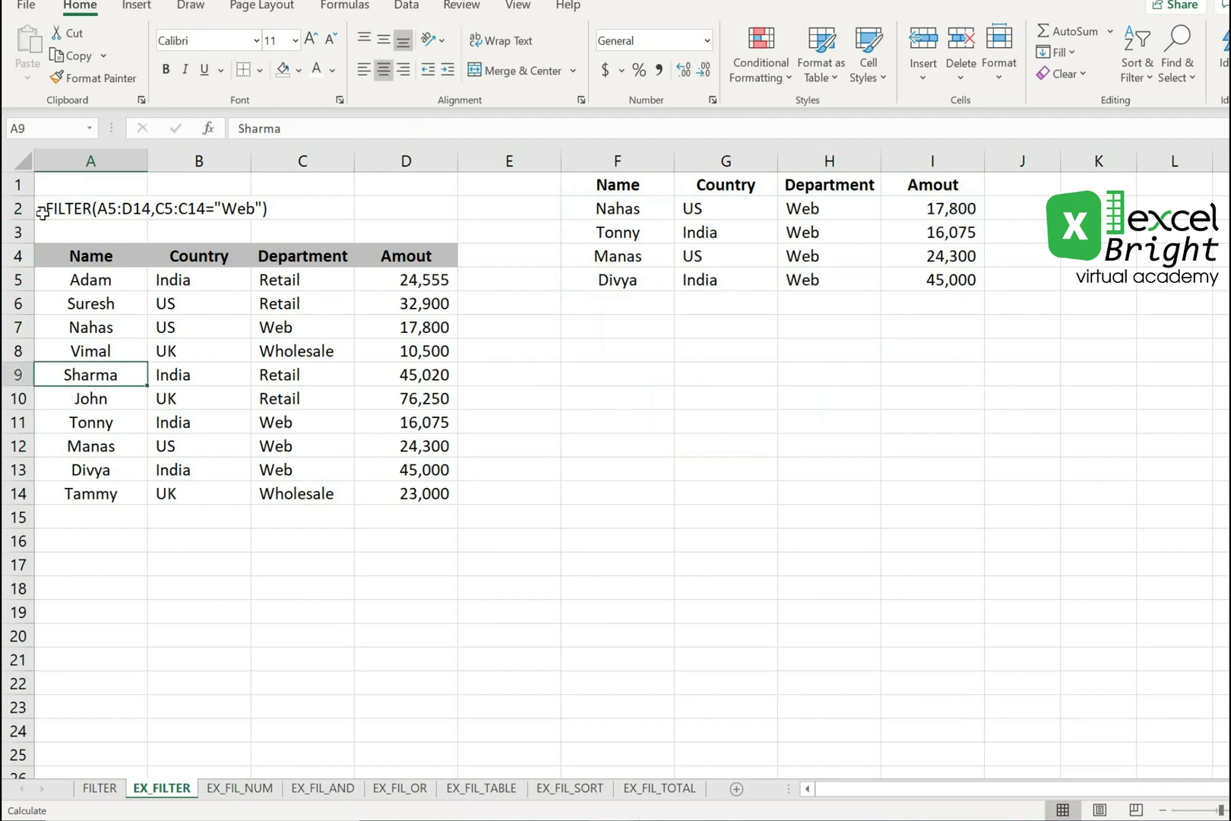
# Step: Examine the displayed FILTER formula text in A2 and the spilled Web department records in F2:I5
pyautogui.click(77, 231)
pyautogui.click(173, 344)
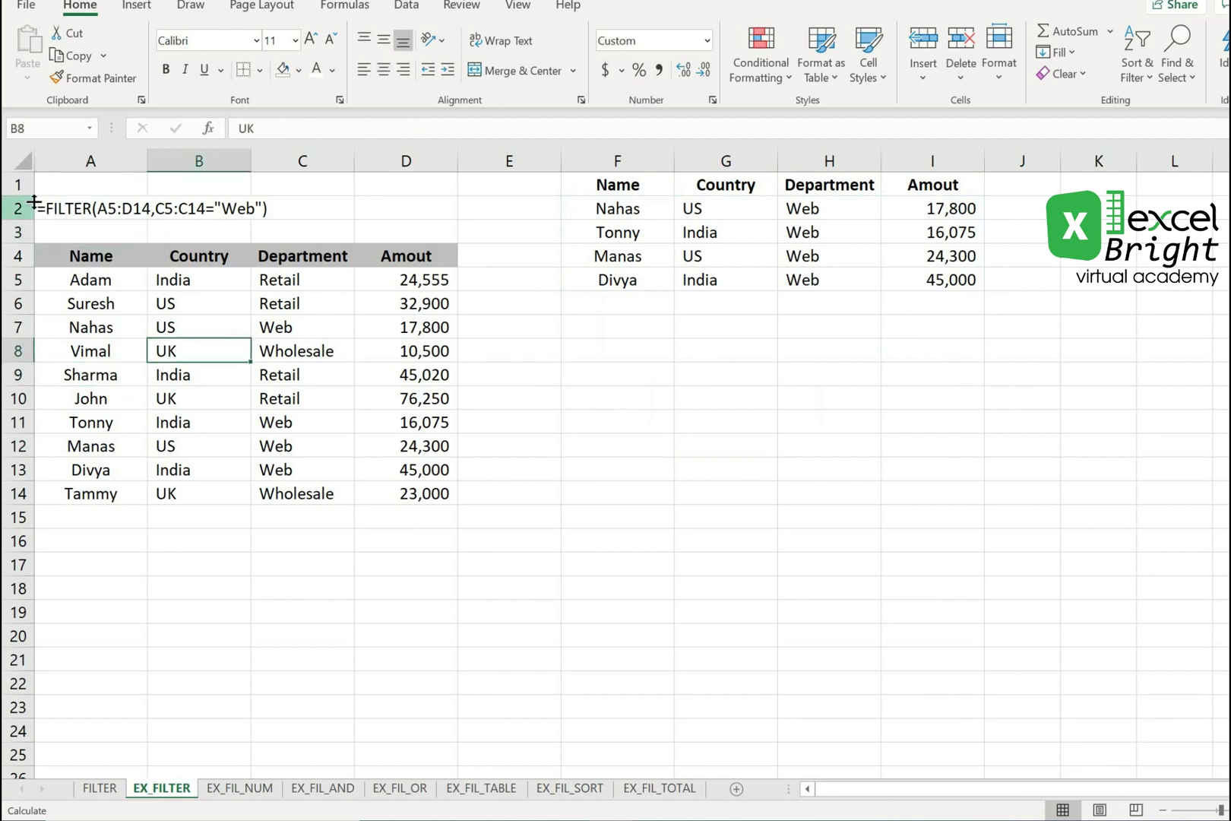
pyautogui.click(100, 208)
pyautogui.click(617, 285)
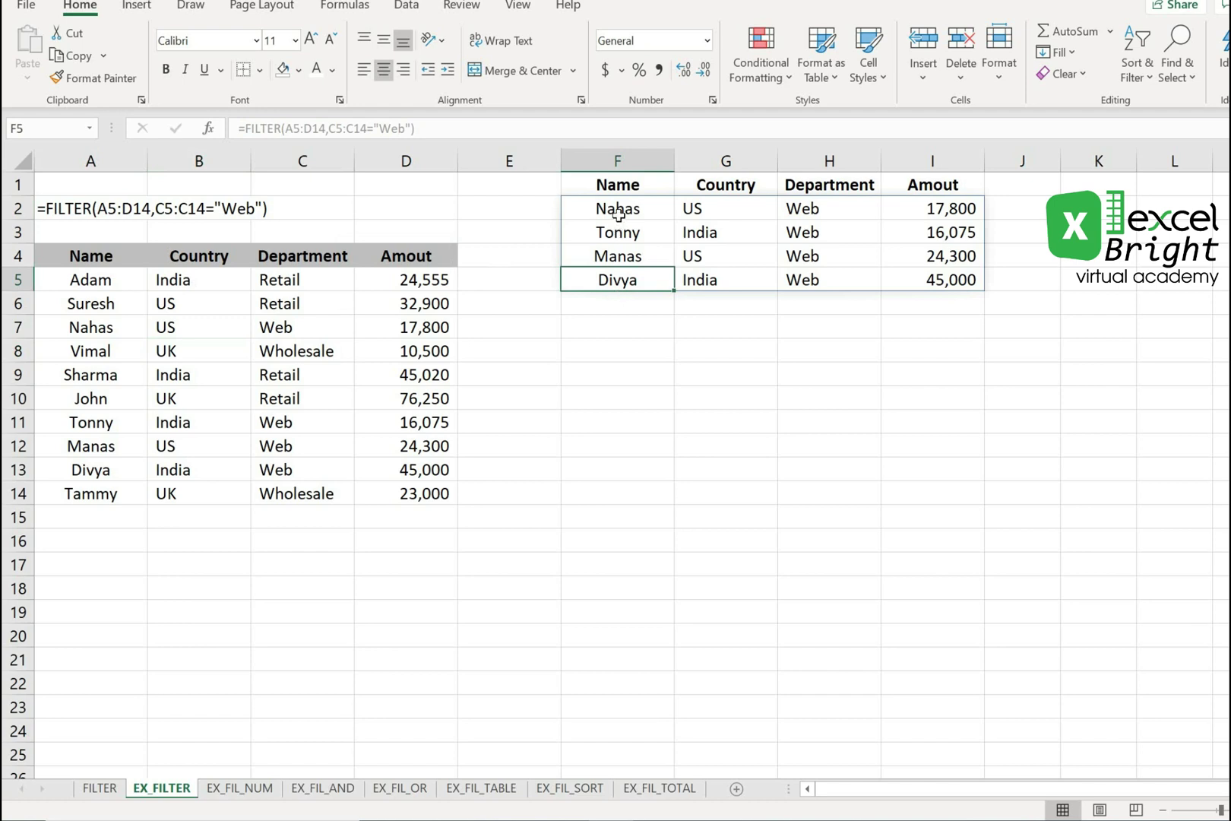
pyautogui.moveTo(618, 215); pyautogui.dragTo(901, 277)
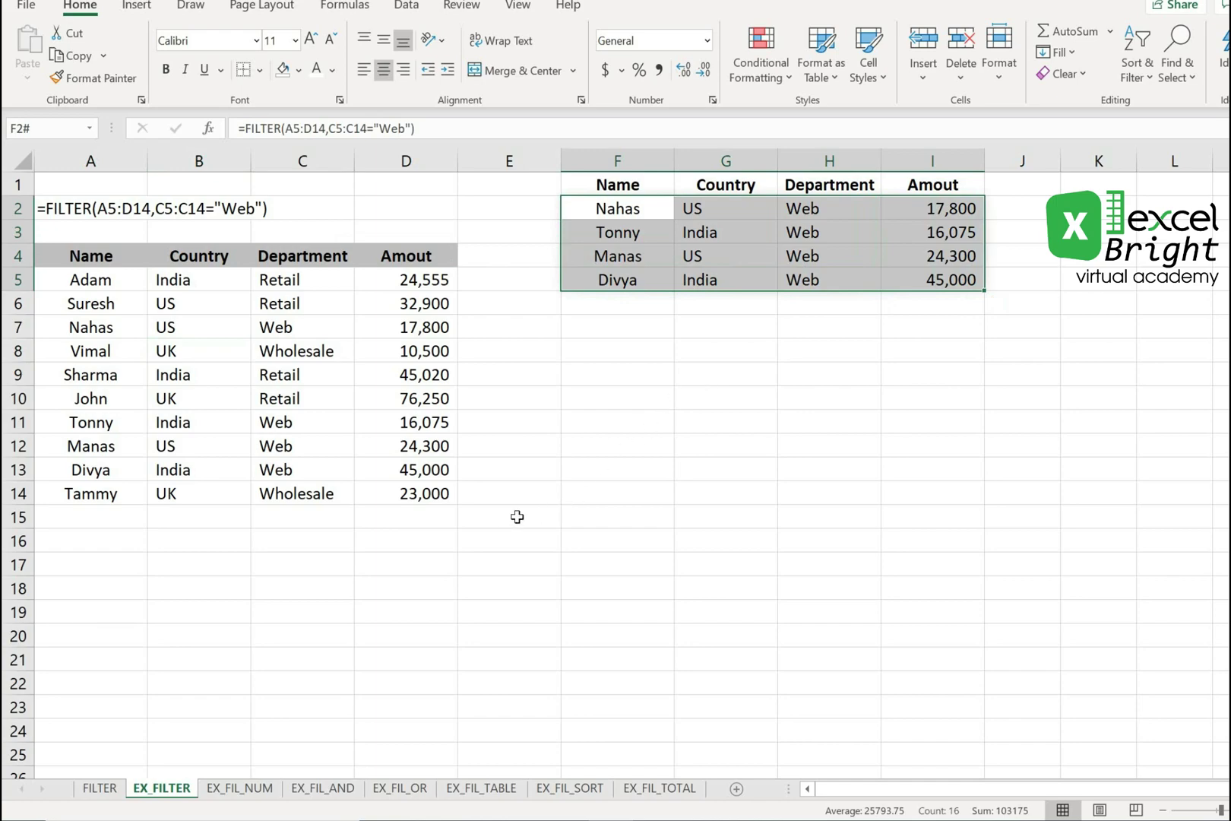
# Step: Open the EX_FIL_NUM sheet and begin a FILTER formula in F2 with A5:D14 as the array argument
pyautogui.click(259, 790)
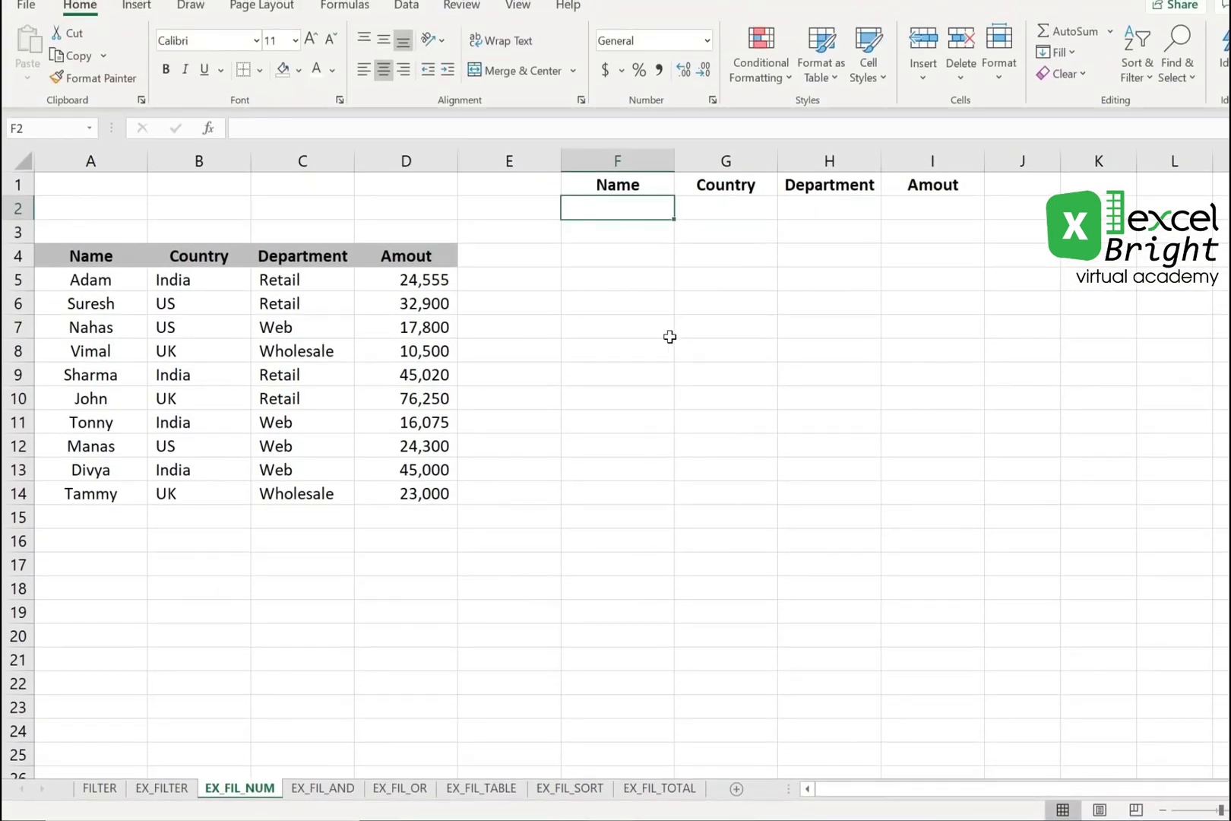
pyautogui.write('=')
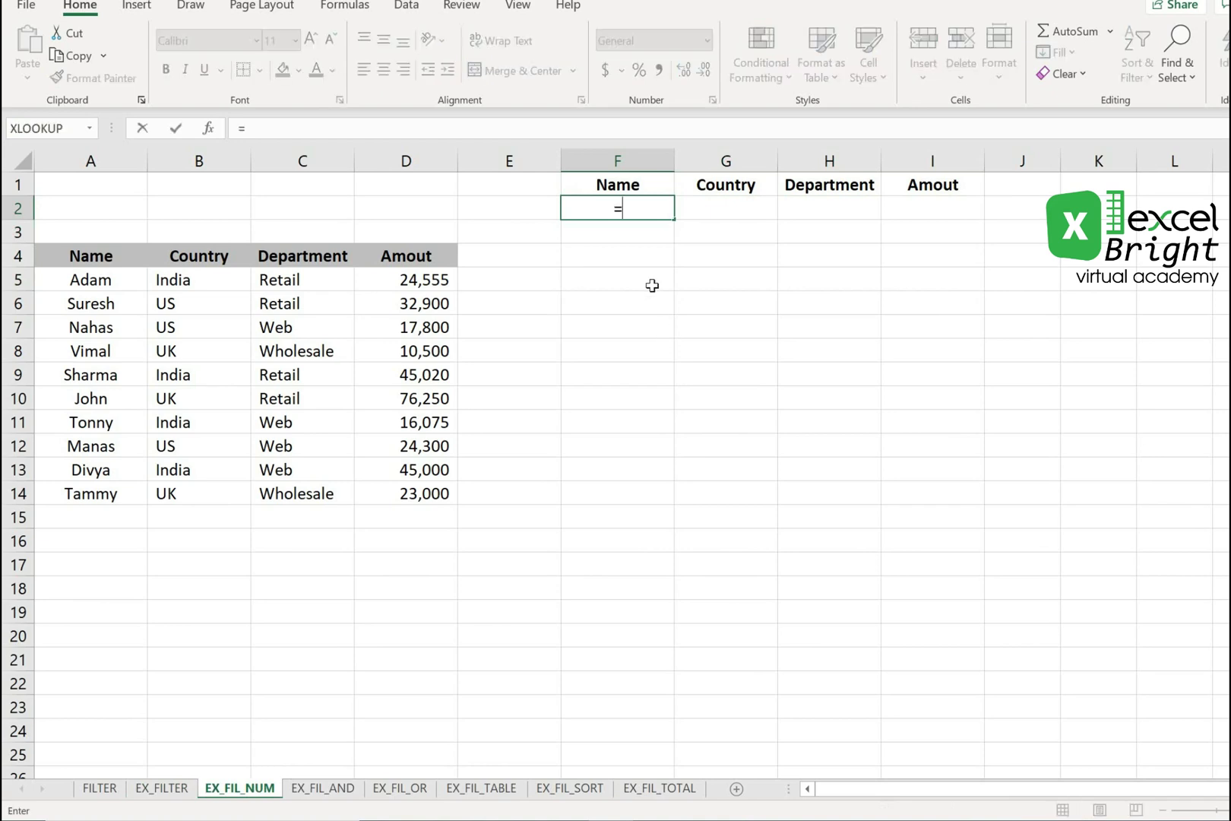
pyautogui.write('fil')
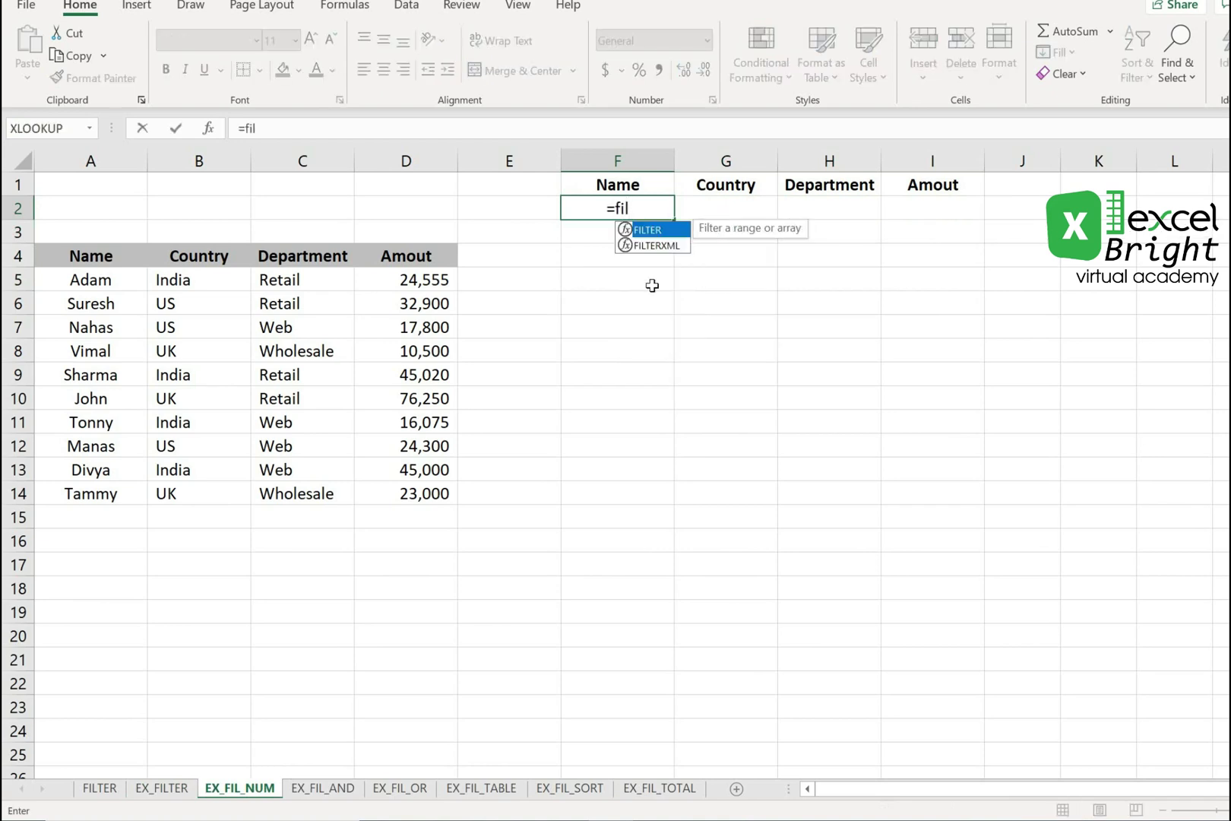
pyautogui.press('Tab')
pyautogui.moveTo(114, 280); pyautogui.dragTo(384, 490)
pyautogui.write(',')
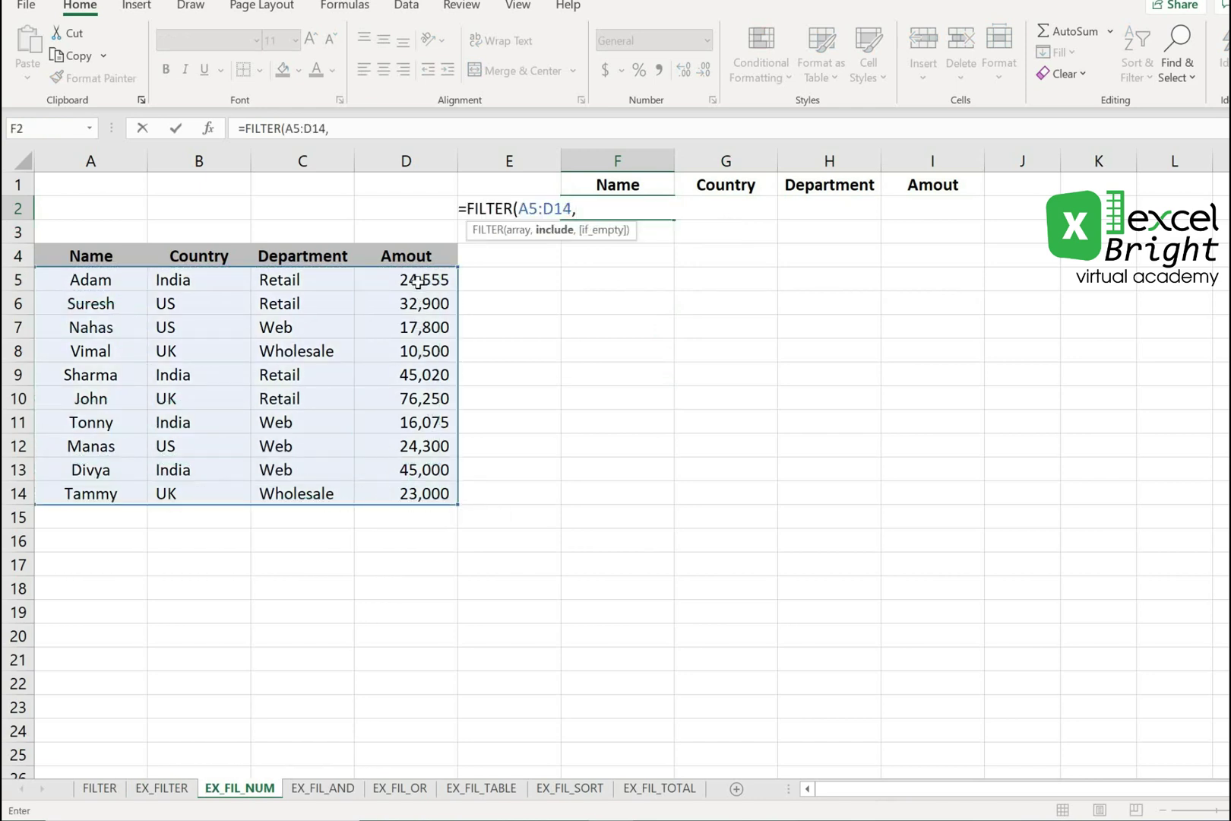
# Step: Complete the F2 formula with the include condition D5:D14>45000, enter it and compare the returned amounts with the source Amout column
pyautogui.moveTo(417, 283); pyautogui.dragTo(426, 486)
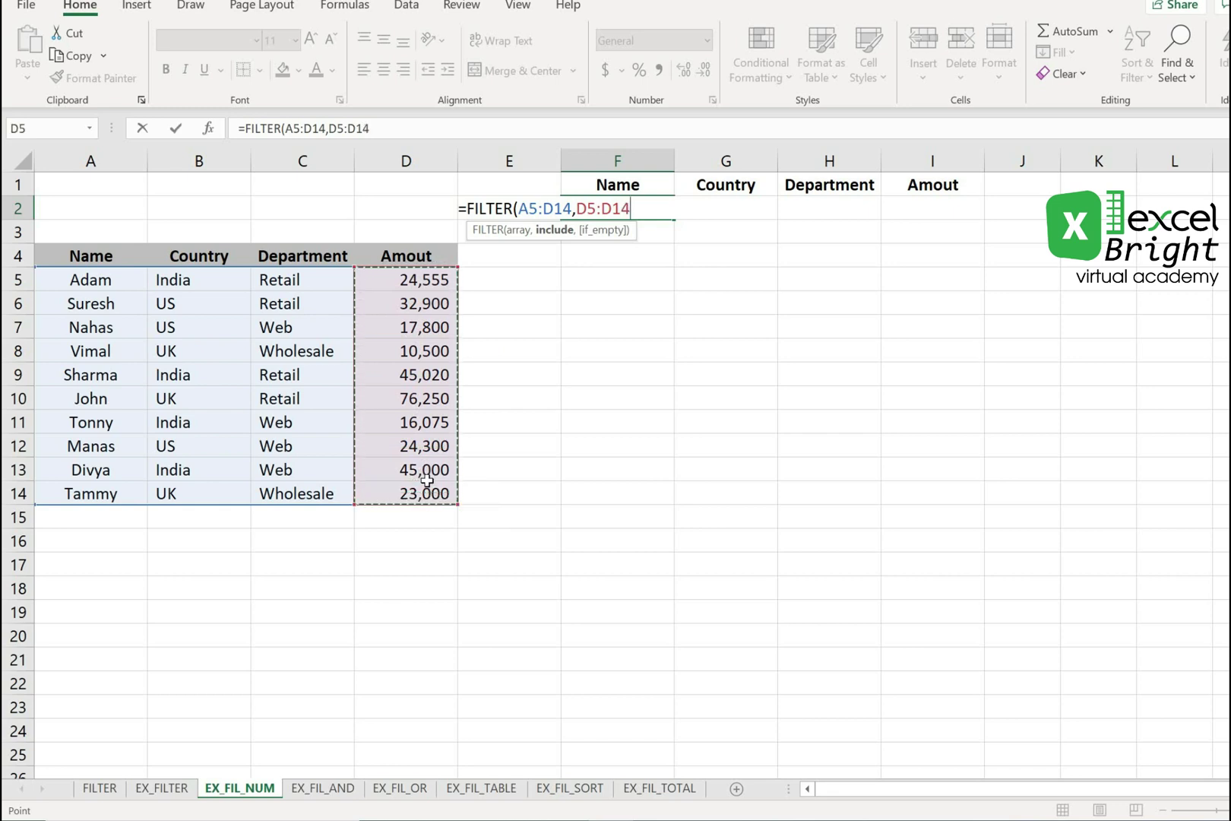
pyautogui.write('<')
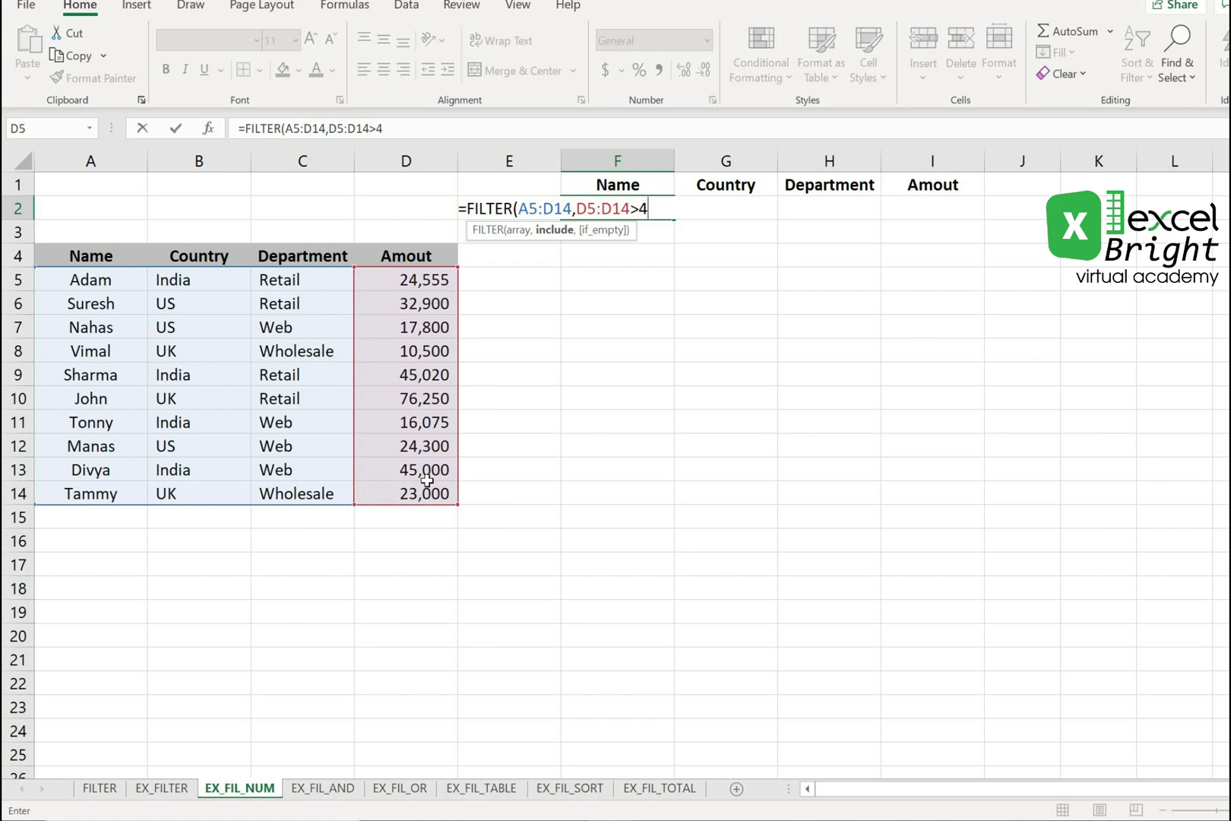
pyautogui.write('45000)')
pyautogui.press('Return')
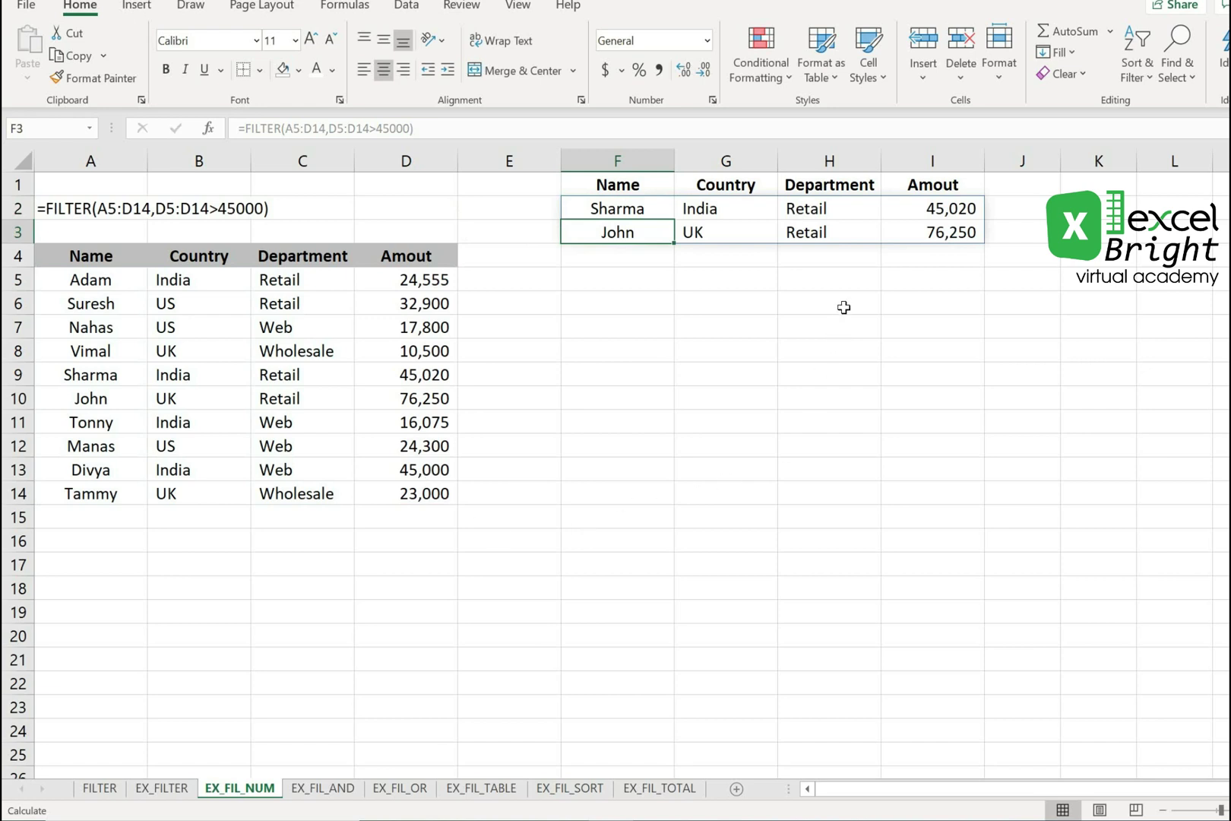
pyautogui.moveTo(925, 210); pyautogui.dragTo(923, 231)
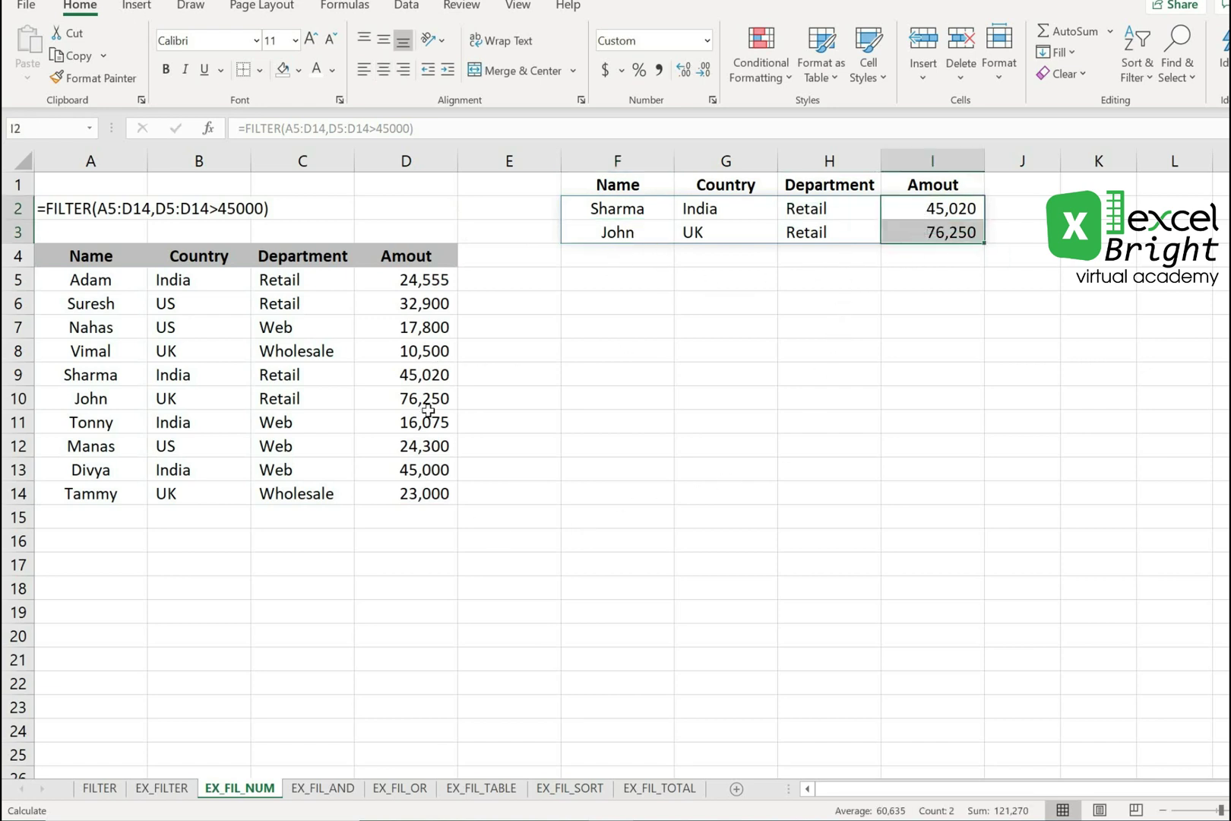
pyautogui.click(423, 493)
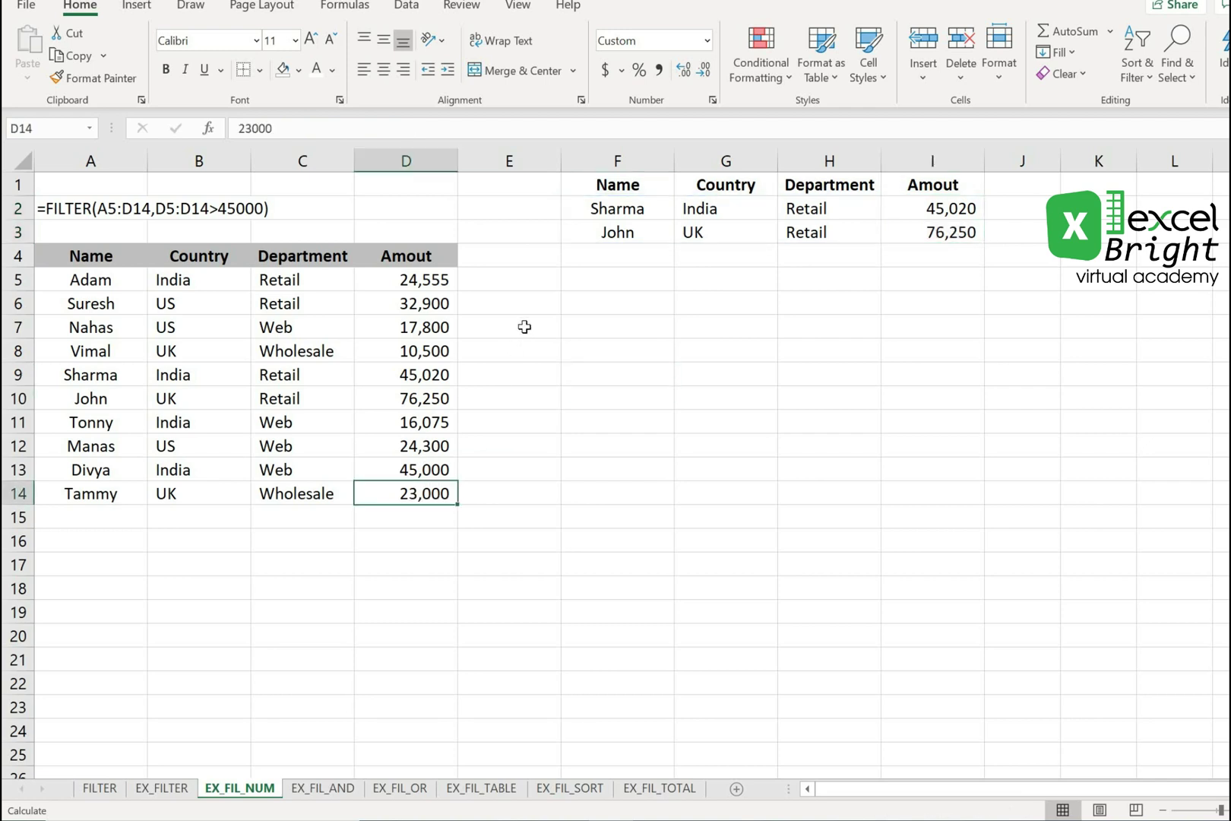
# Step: Change the include condition in F2 to D5:D14<=45000, accepting the suggested correction of the =< operator
pyautogui.click(620, 209)
pyautogui.click(375, 129)
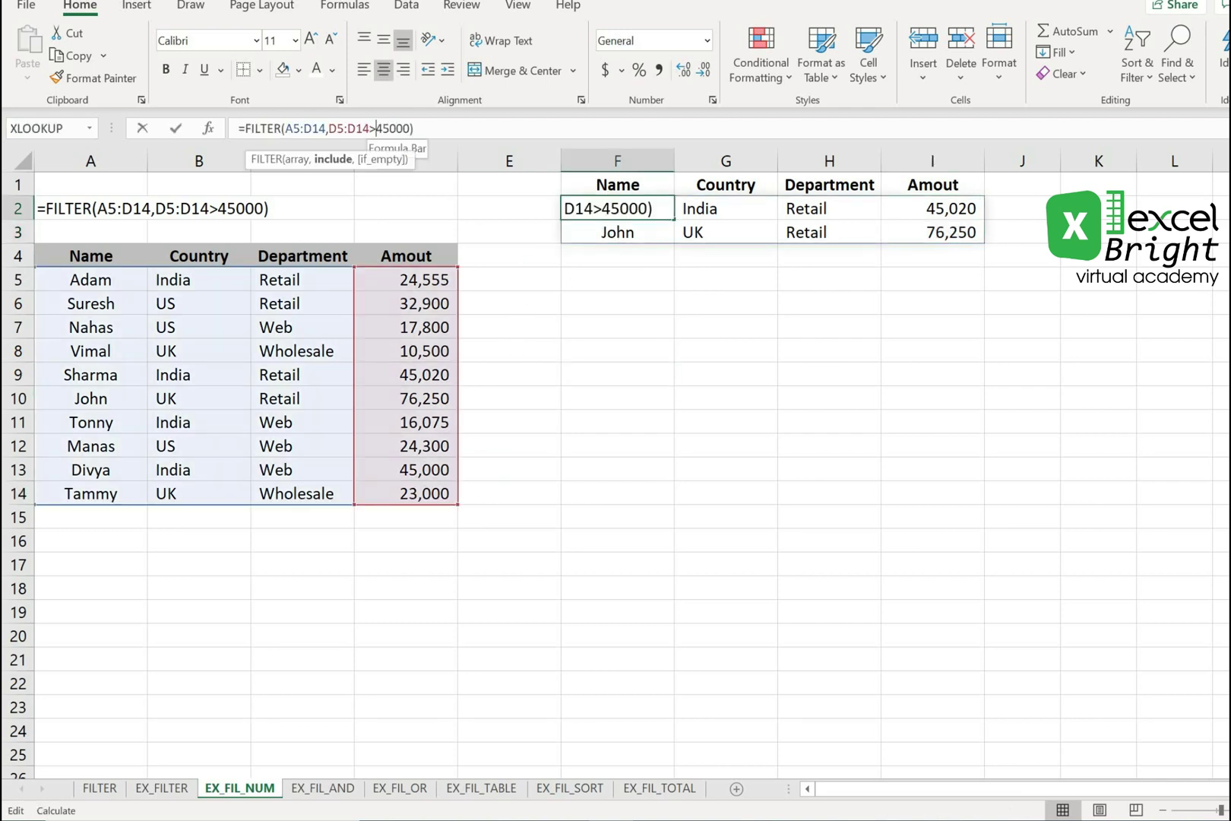
pyautogui.press('BackSpace')
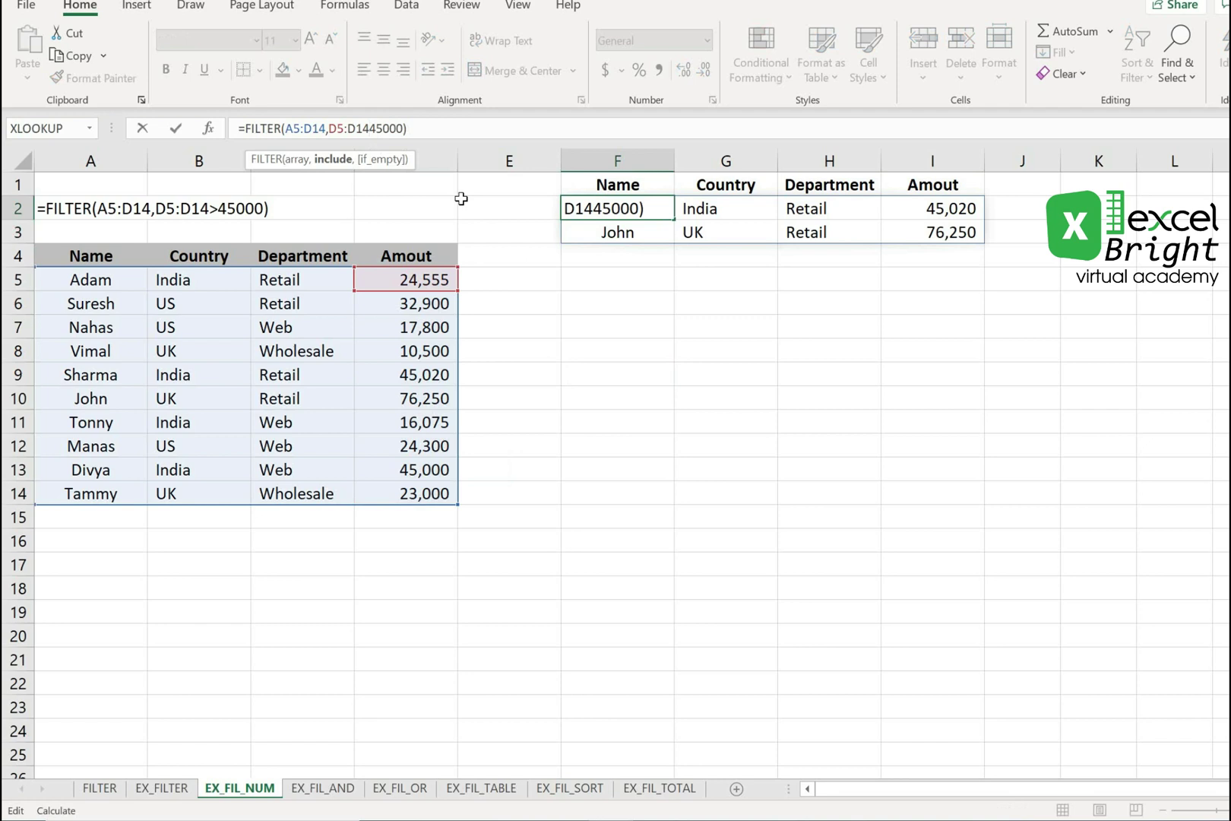
pyautogui.write('=')
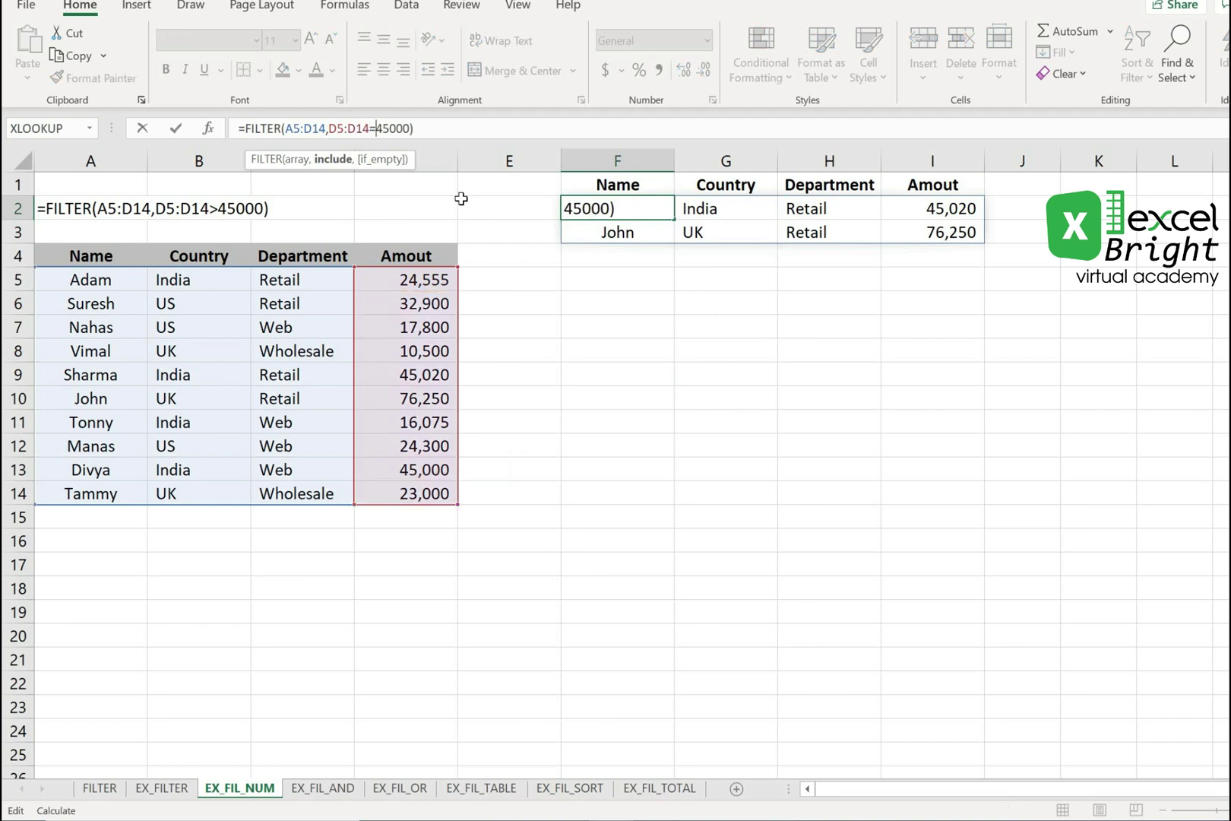
pyautogui.write('<')
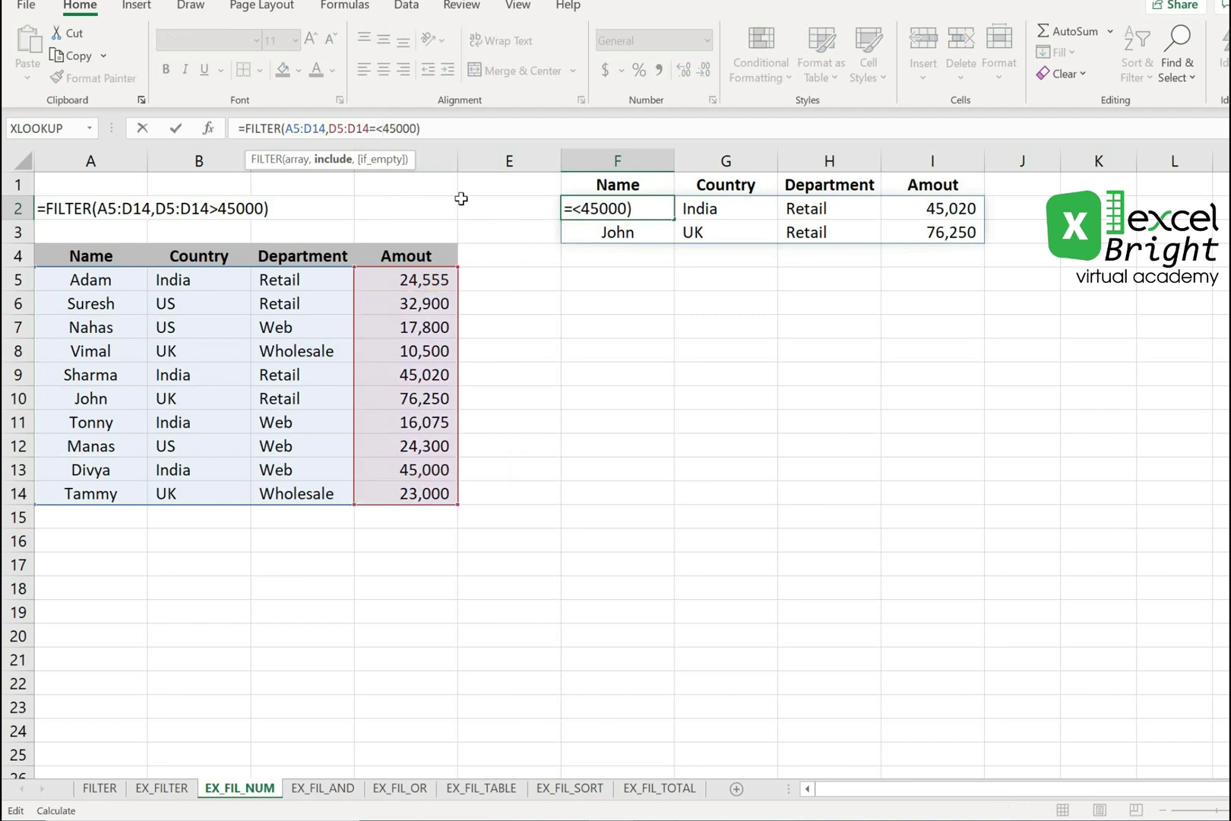
pyautogui.press('Return')
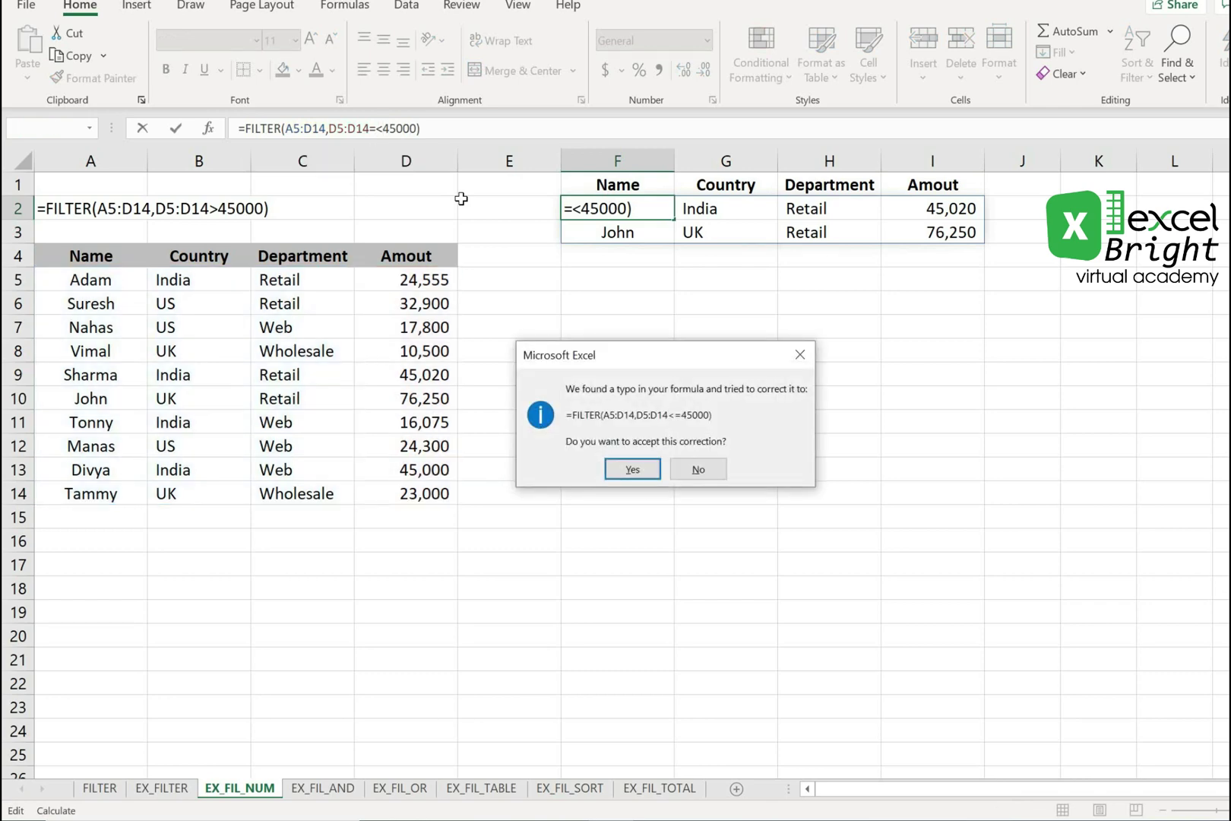
pyautogui.press('Return')
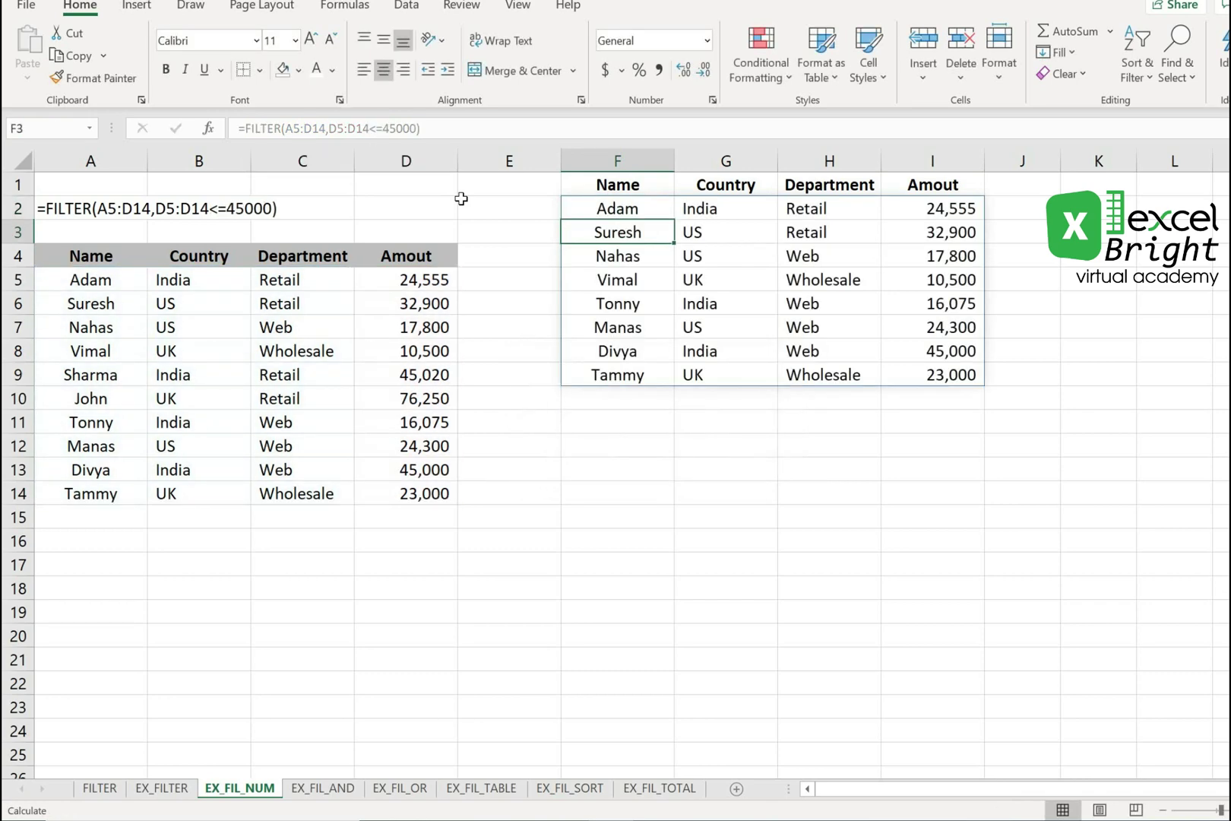
# Step: Examine the filtered records in F2:I9, especially the Amout column, and the formula text in A2
pyautogui.click(666, 350)
pyautogui.moveTo(961, 212); pyautogui.dragTo(959, 375)
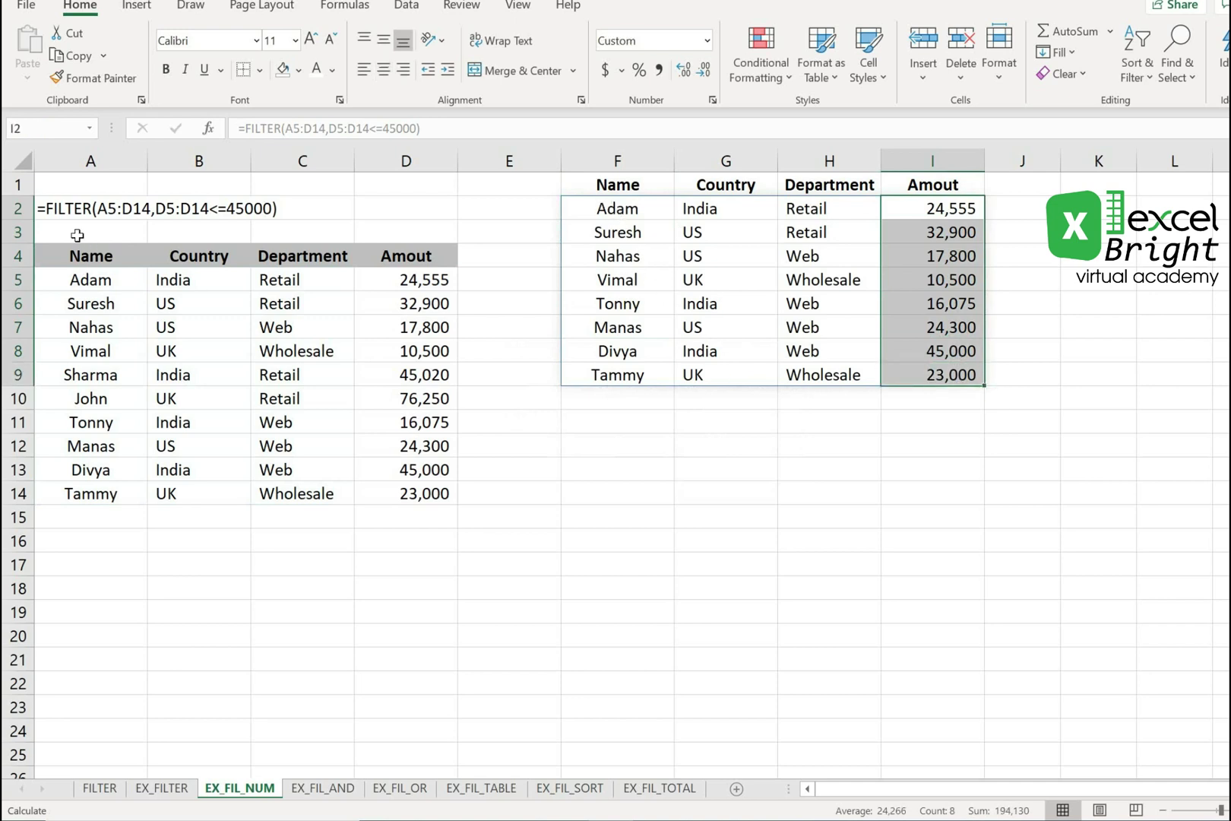
pyautogui.click(61, 212)
pyautogui.click(270, 392)
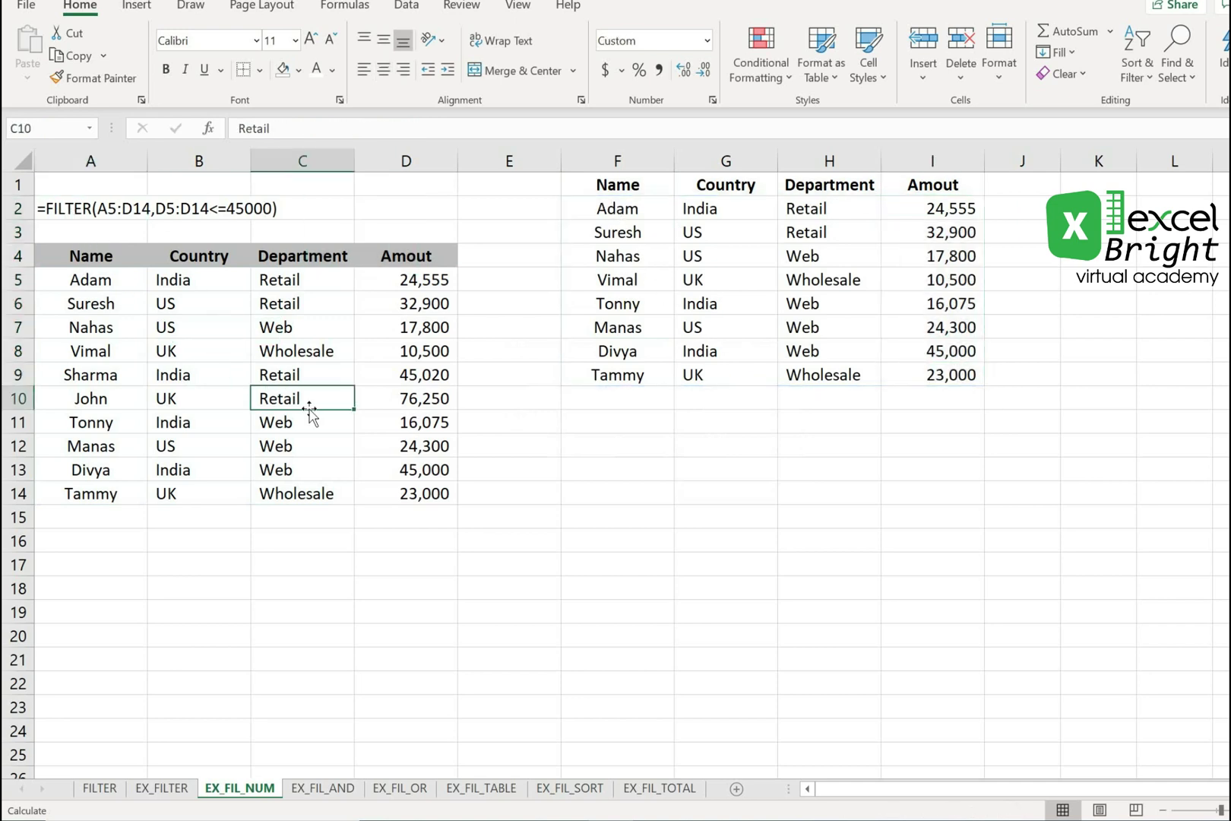
pyautogui.moveTo(610, 208); pyautogui.dragTo(897, 368)
pyautogui.click(680, 376)
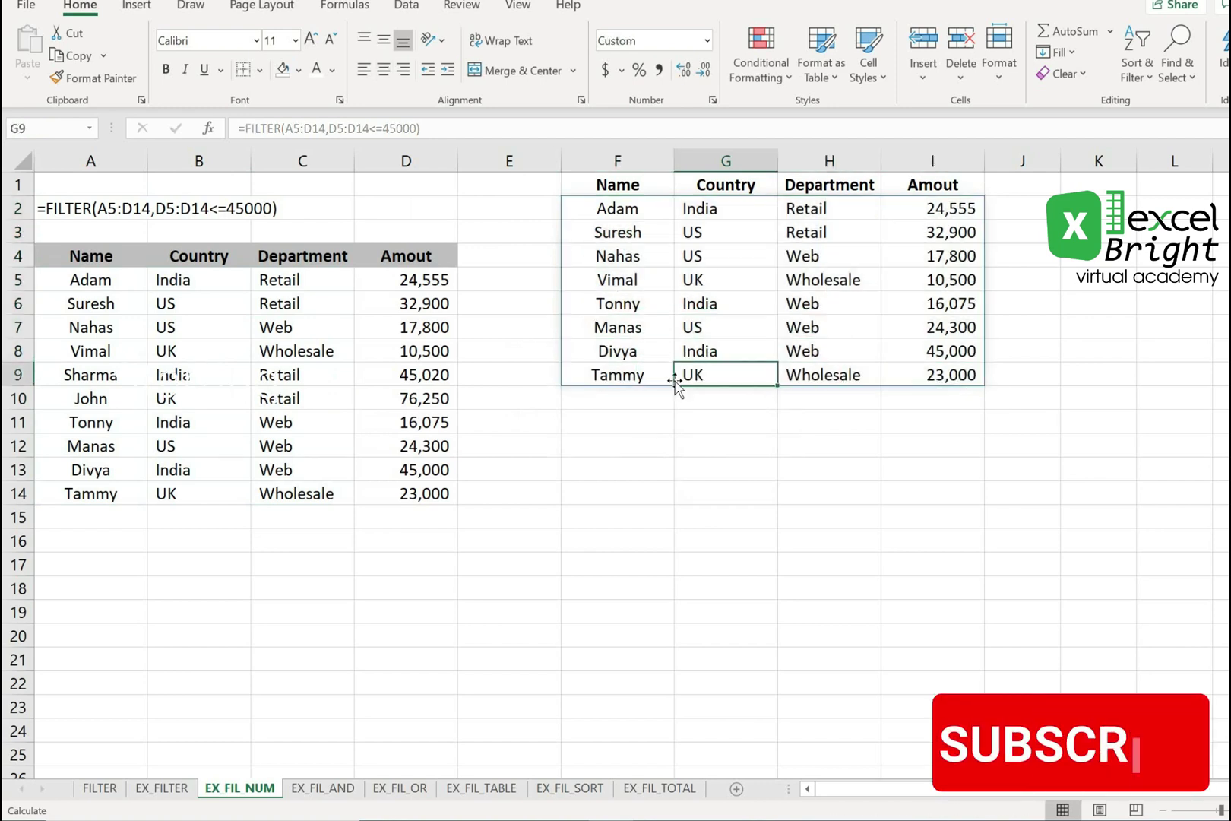
pyautogui.click(646, 212)
pyautogui.moveTo(658, 214); pyautogui.dragTo(929, 376)
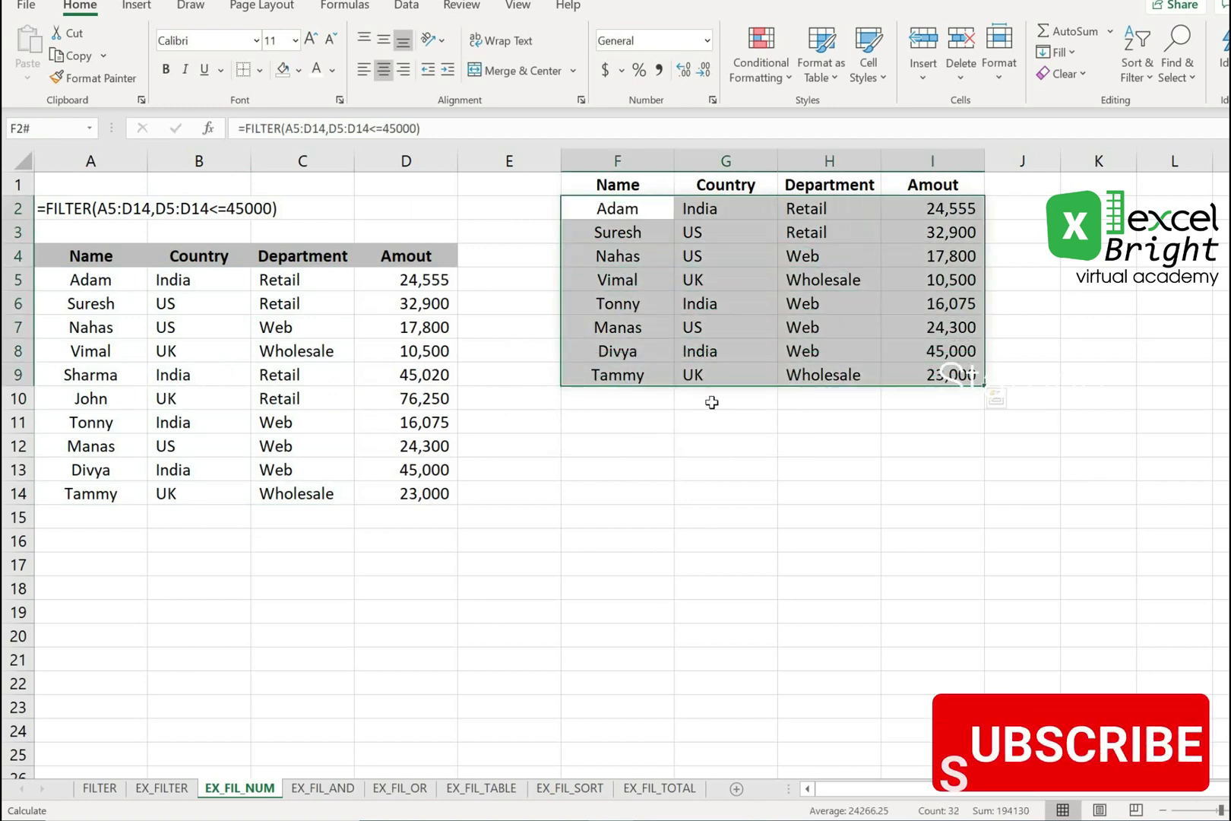
pyautogui.click(731, 307)
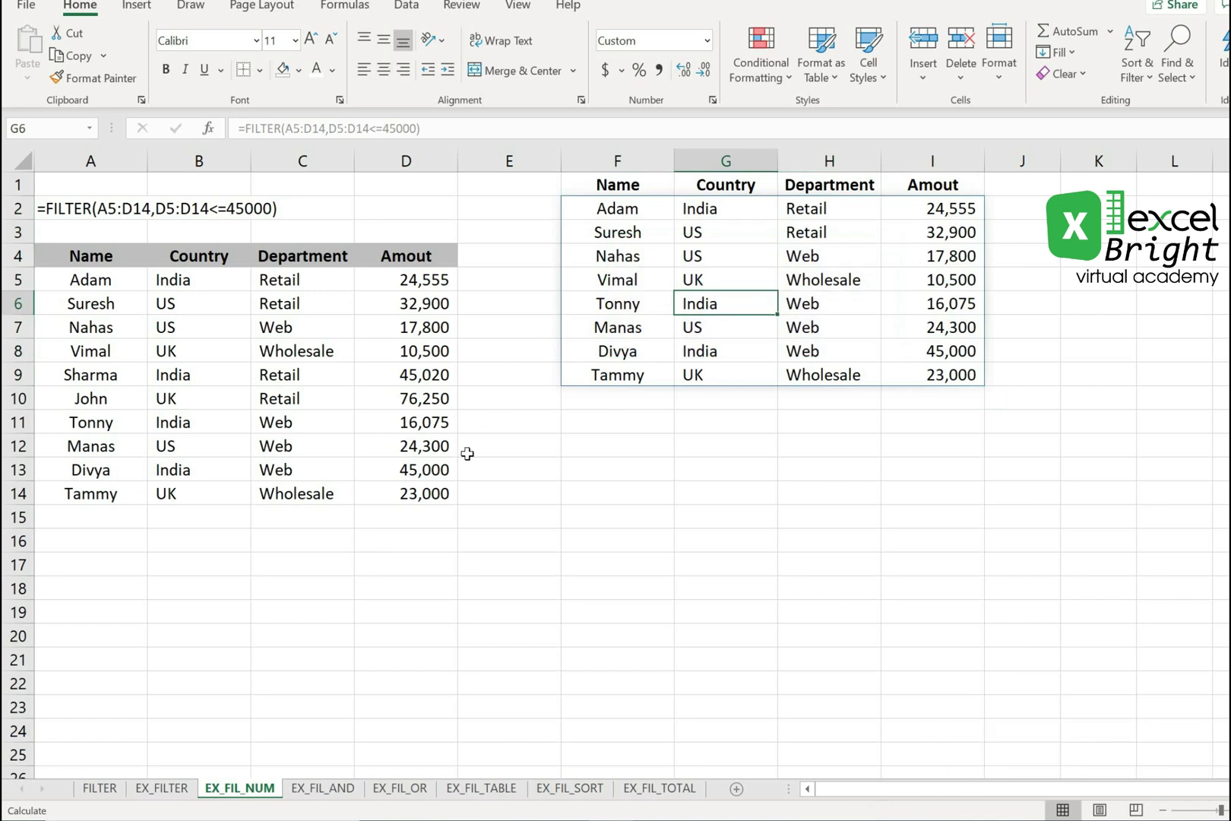
# Step: Open the EX_FIL_AND sheet and examine the criteria cells E1 and E2 and the source Country and Department columns
pyautogui.click(337, 791)
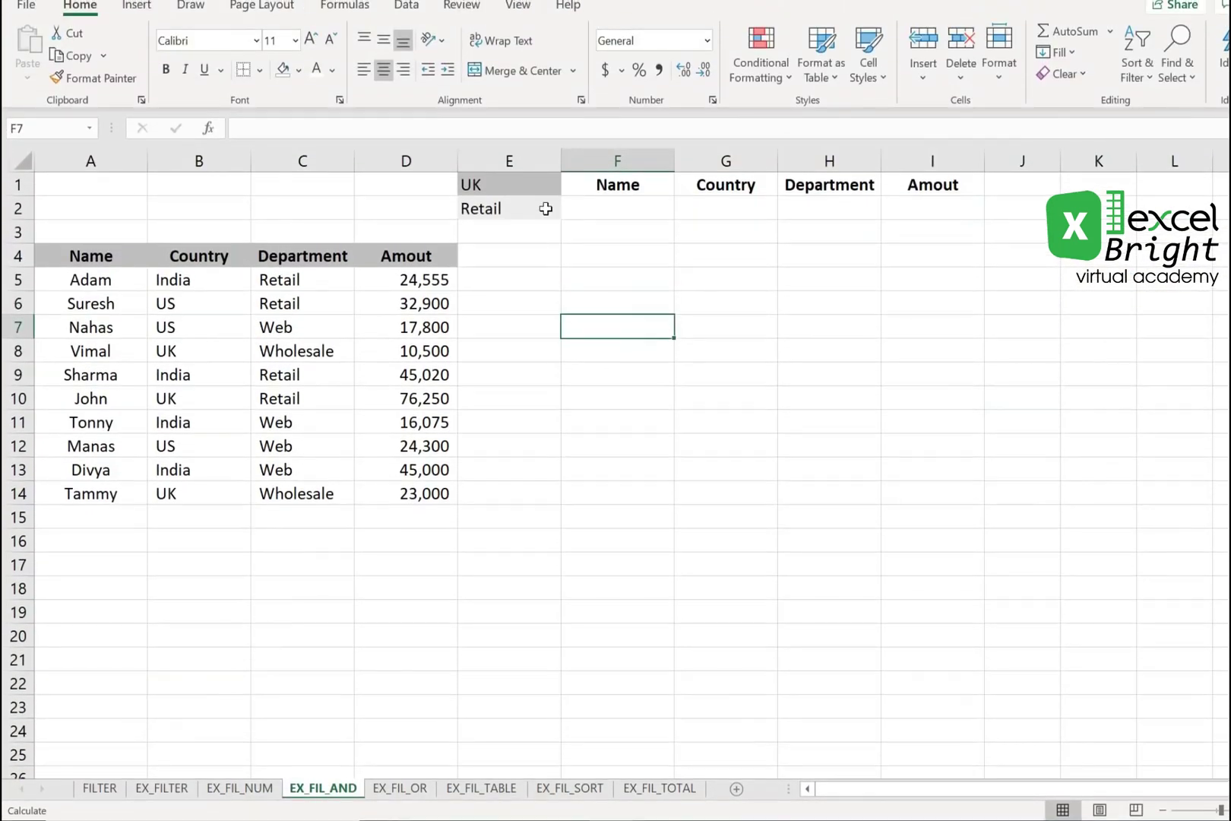
pyautogui.click(546, 208)
pyautogui.click(523, 190)
pyautogui.click(518, 218)
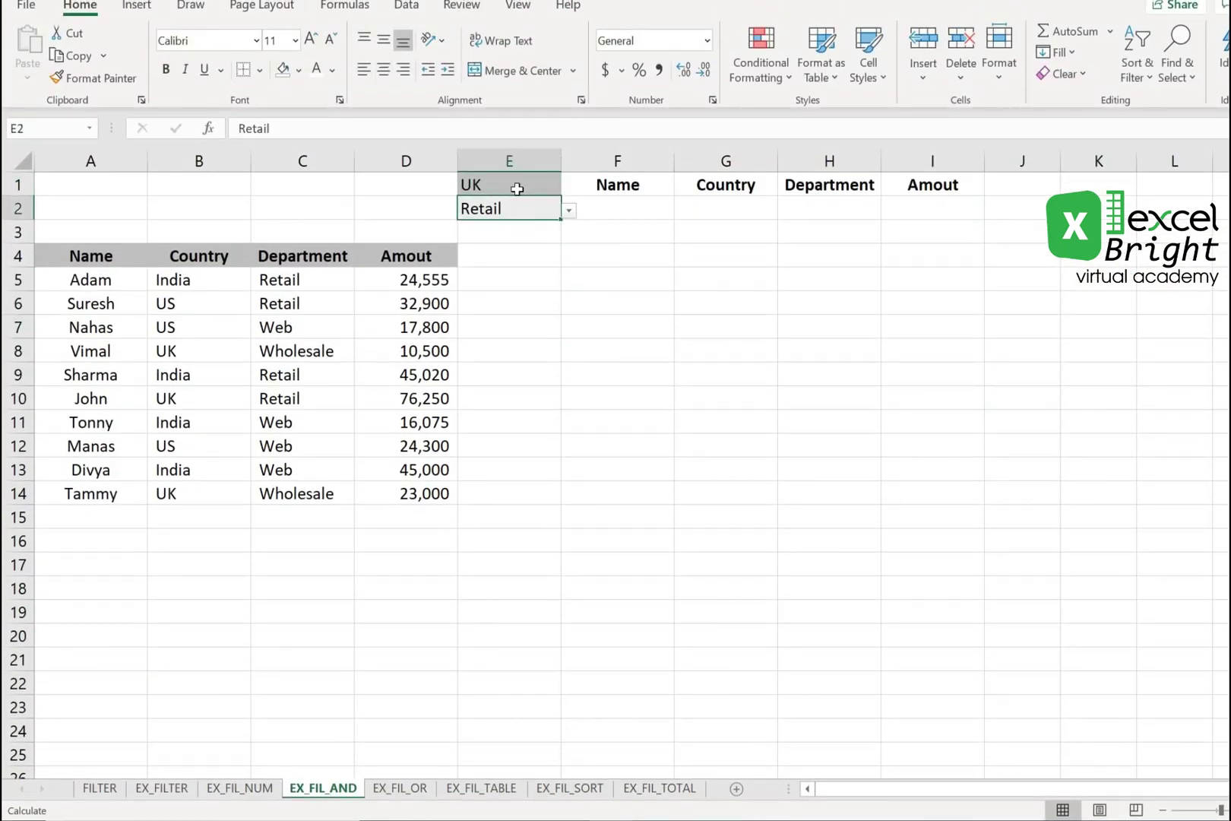
pyautogui.click(518, 189)
pyautogui.click(533, 212)
pyautogui.click(198, 308)
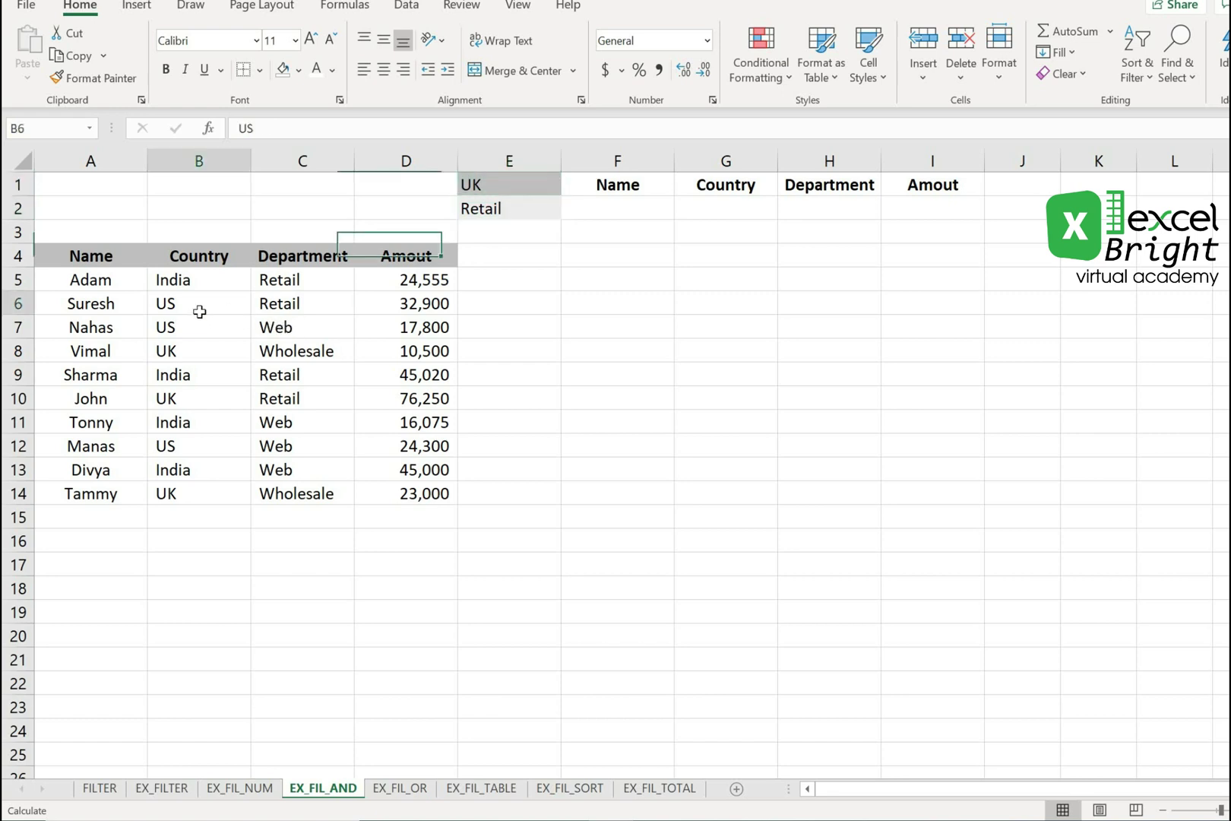
pyautogui.click(318, 304)
# Step: Start a FILTER formula in F2 of the EX_FIL_AND sheet with A5:D14 as the array argument
pyautogui.click(582, 215)
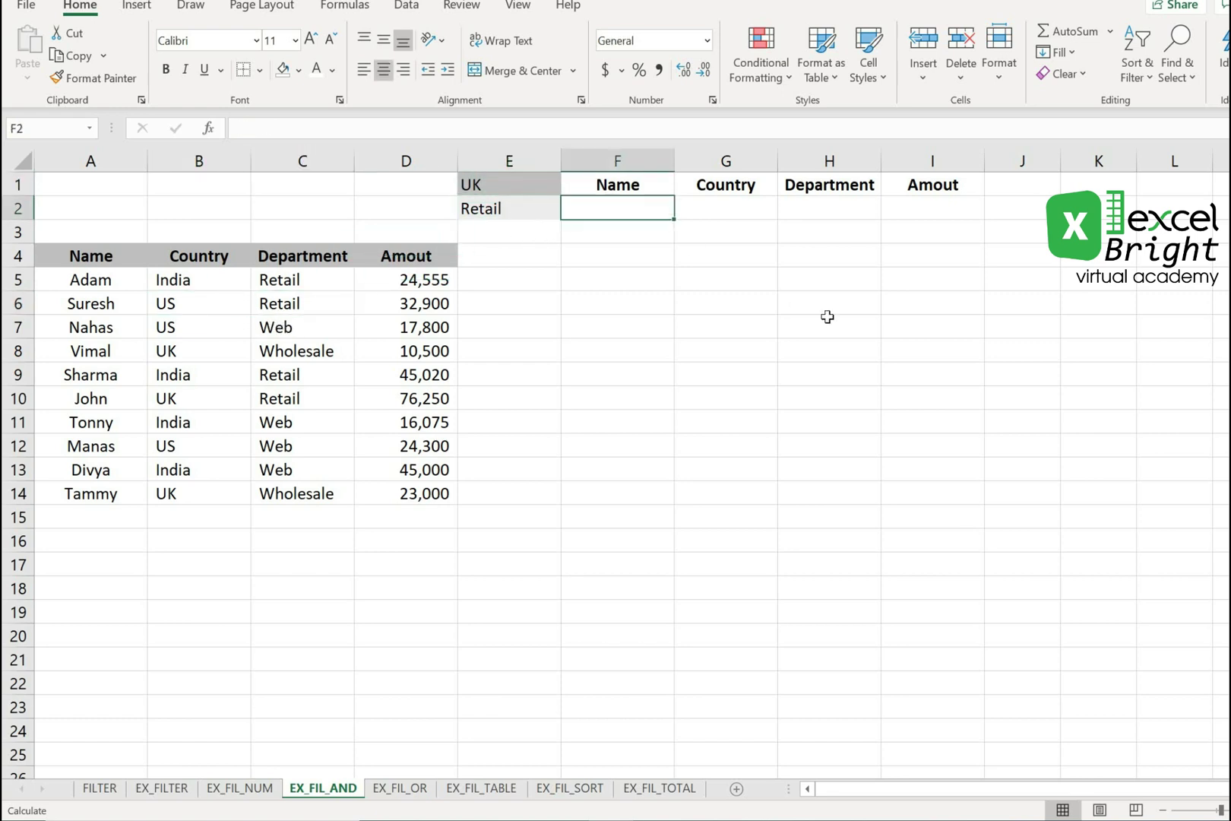
pyautogui.write('=')
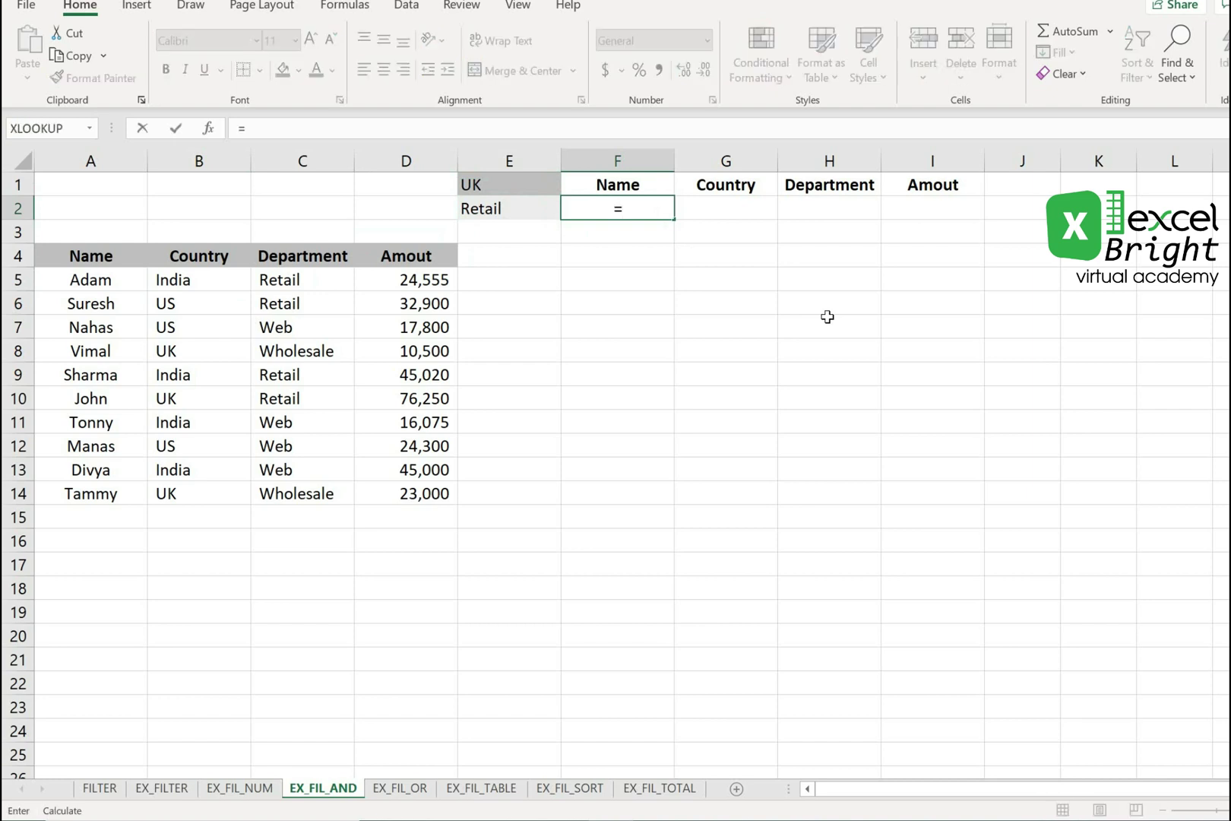
pyautogui.write('fil')
pyautogui.press('Tab')
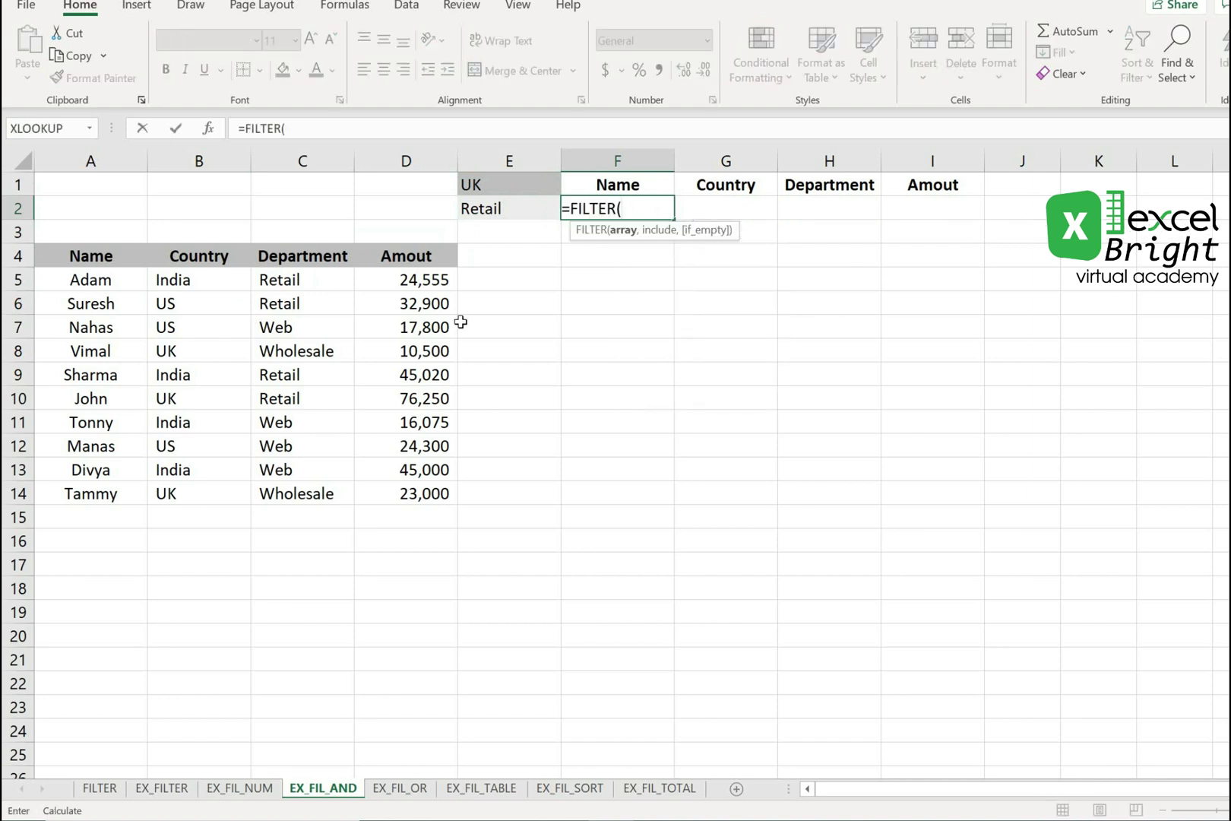
pyautogui.moveTo(76, 280); pyautogui.dragTo(419, 486)
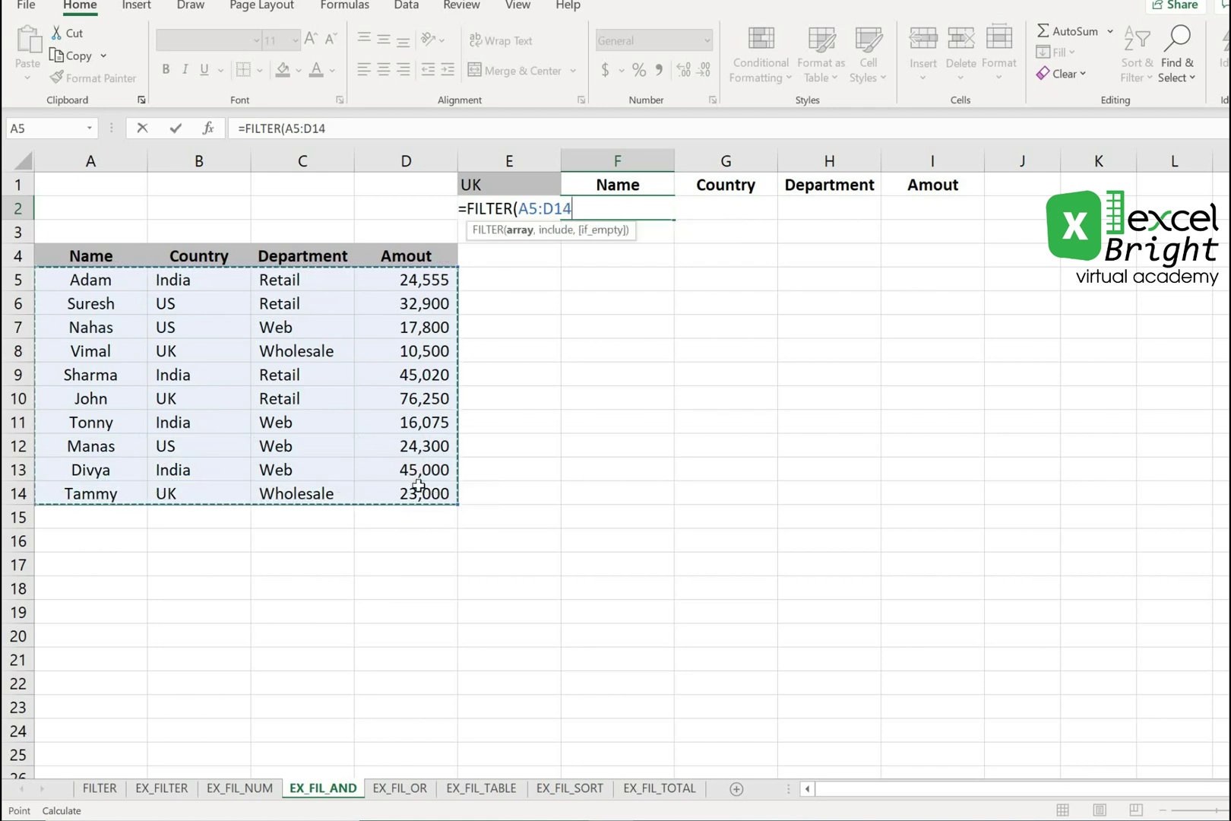
pyautogui.write(',')
# Step: Add the parenthesized country condition (B5:B14=E1) as the include argument, followed by the * operator
pyautogui.moveTo(214, 279); pyautogui.dragTo(214, 484)
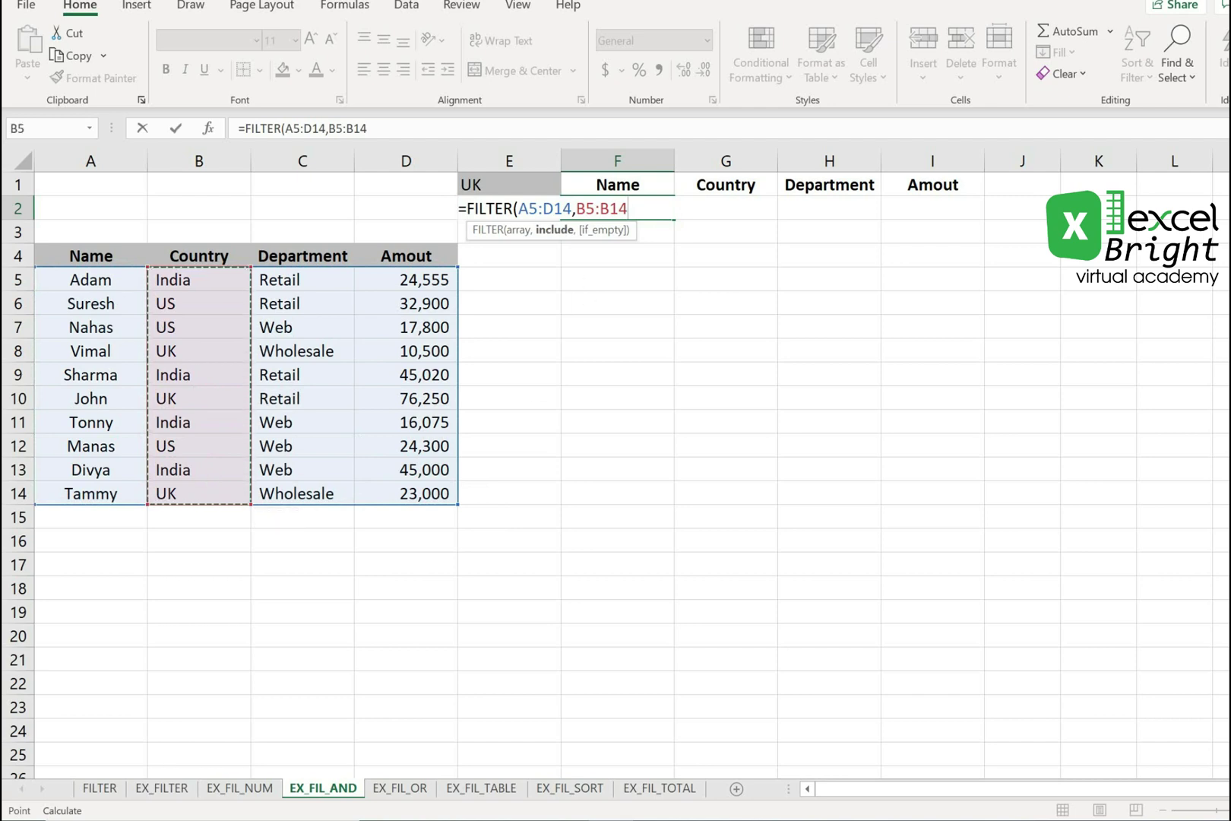
pyautogui.click(576, 209)
pyautogui.write('(')
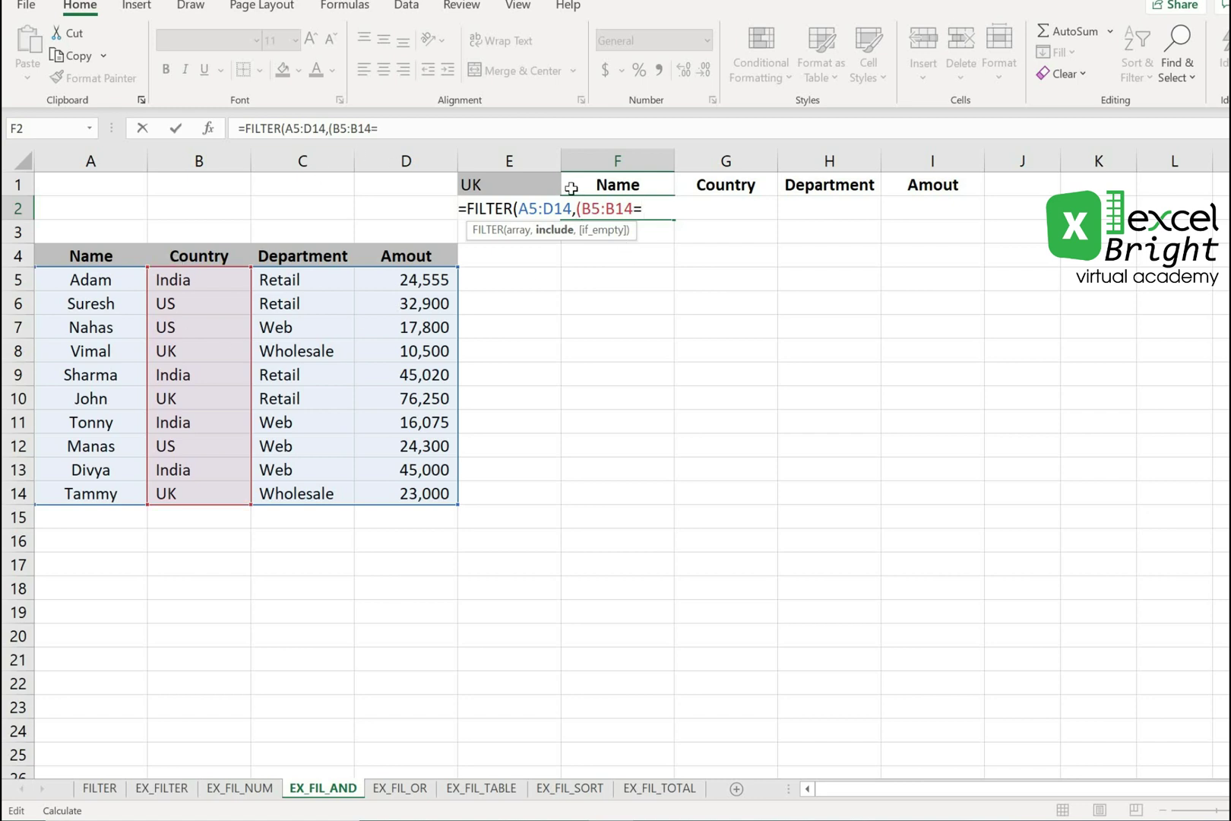
pyautogui.write('=')
pyautogui.click(533, 191)
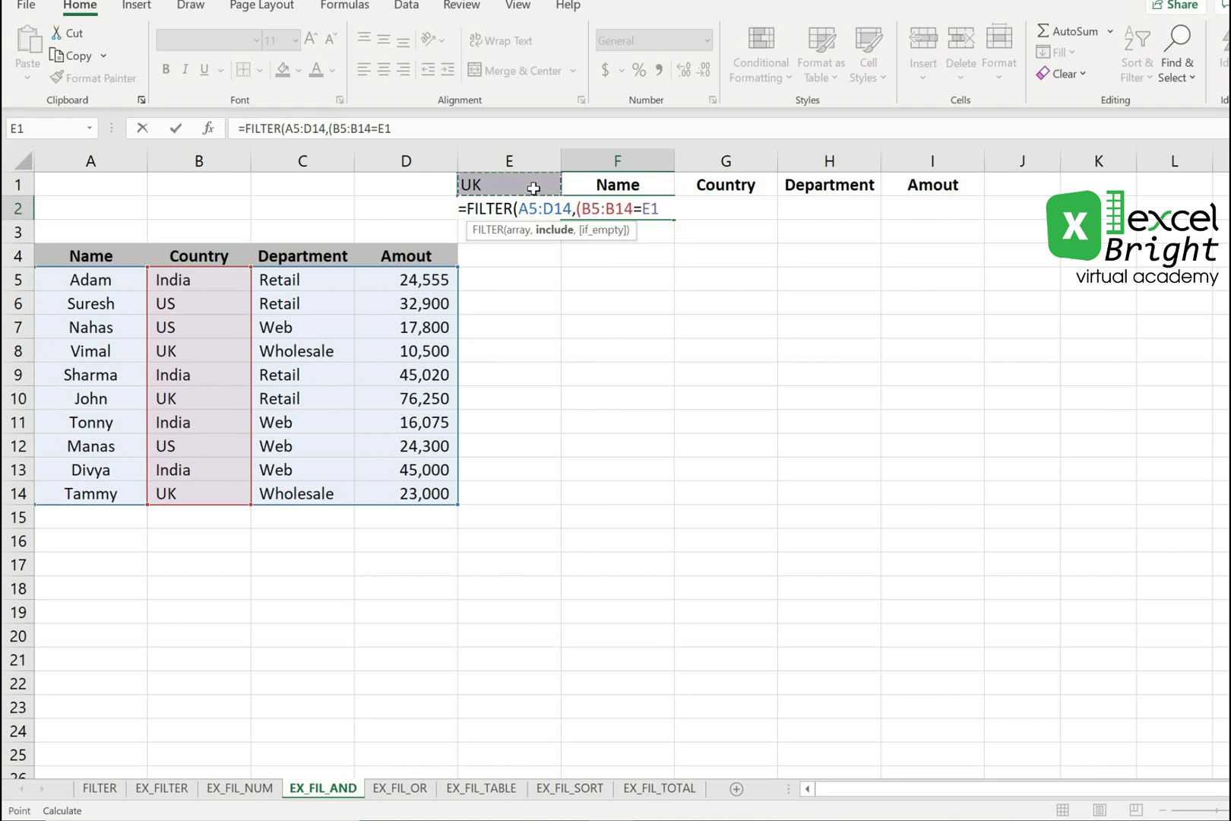
pyautogui.write(')*')
# Step: Add the parenthesized department condition (C5:C14=E2) after the * operator and complete the FILTER formula in F2
pyautogui.moveTo(307, 274); pyautogui.dragTo(324, 489)
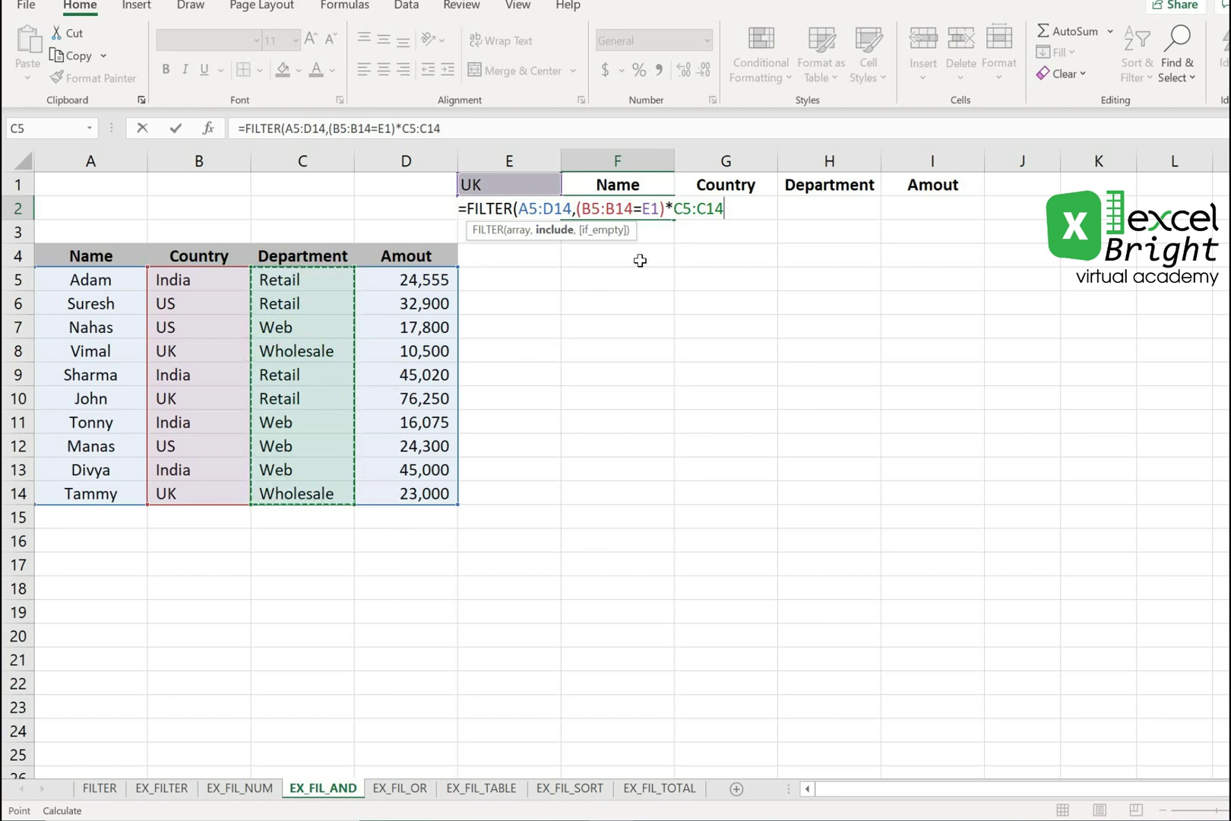
pyautogui.press('F2')
pyautogui.press('Left')
pyautogui.press('Left')
pyautogui.press('Left')
pyautogui.press('Left')
pyautogui.press('Left')
pyautogui.press('Left')
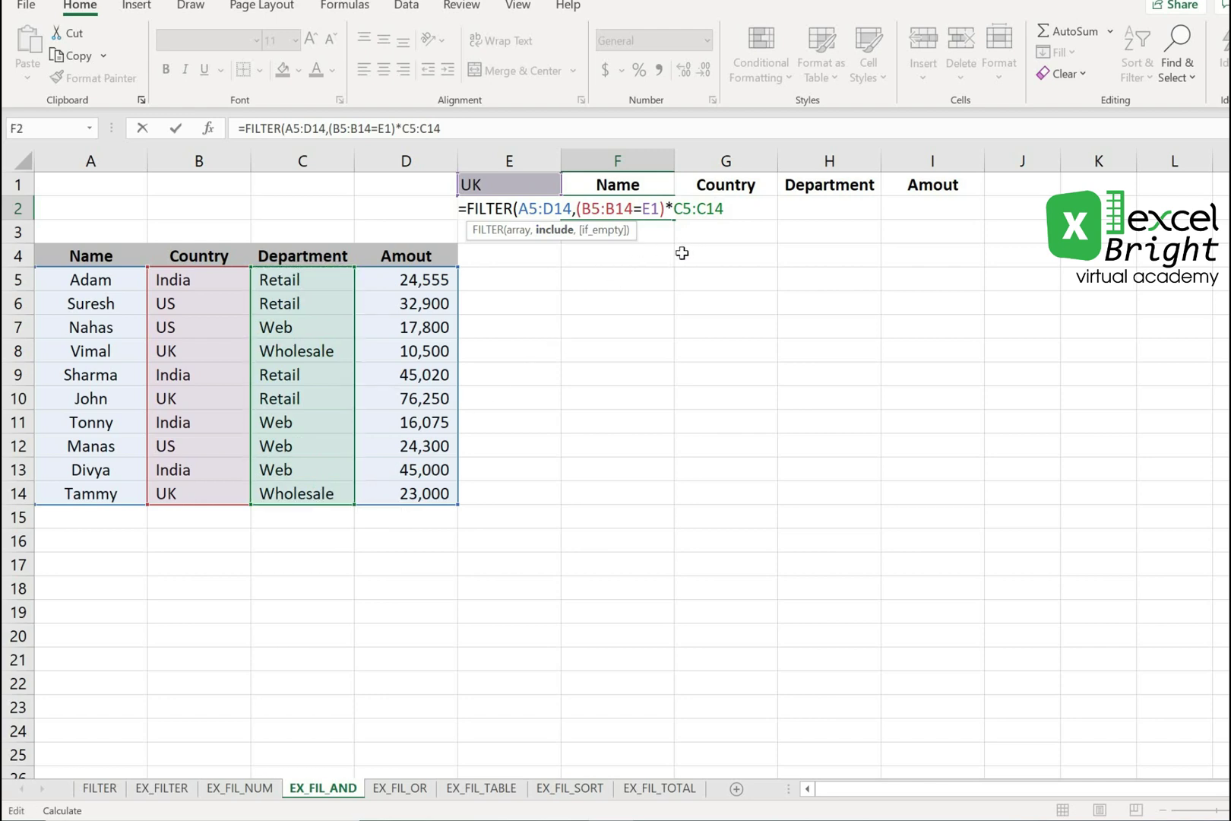
pyautogui.write('(')
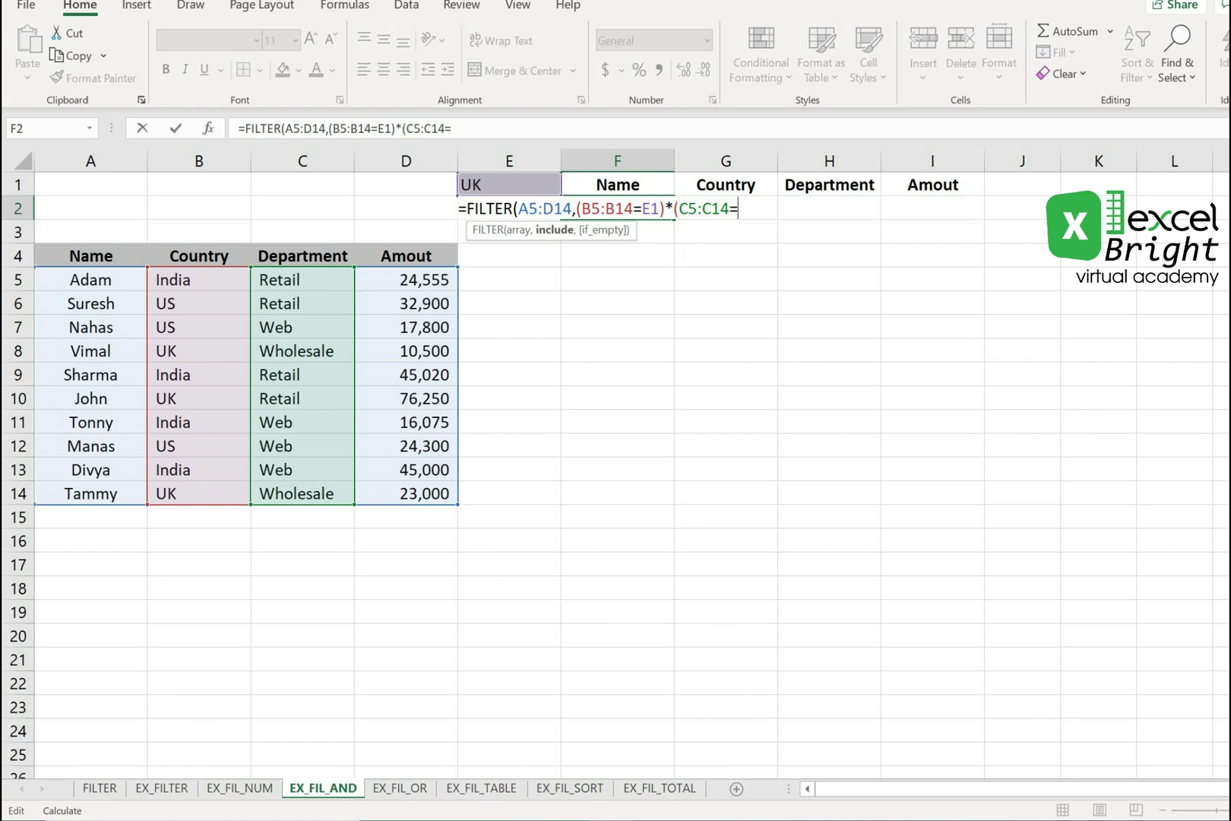
pyautogui.click(434, 199)
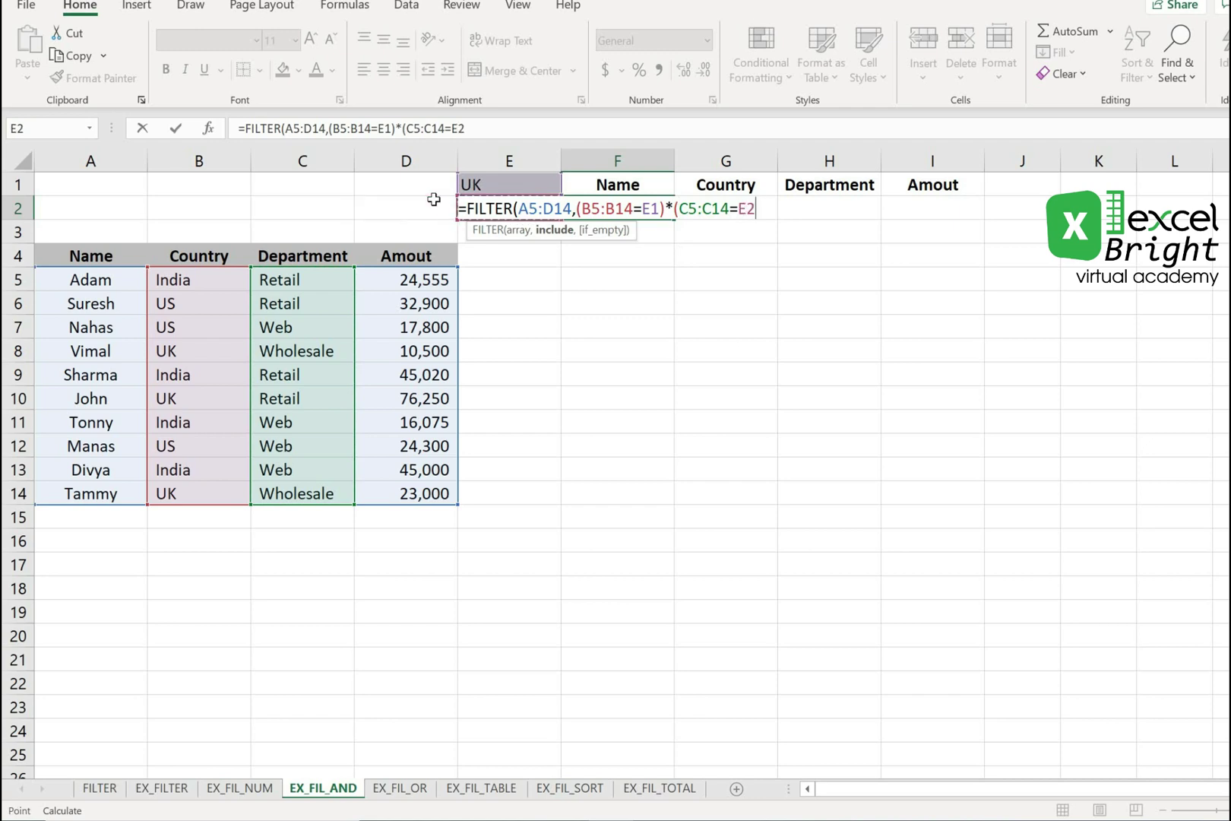
pyautogui.write('))')
pyautogui.press('Return')
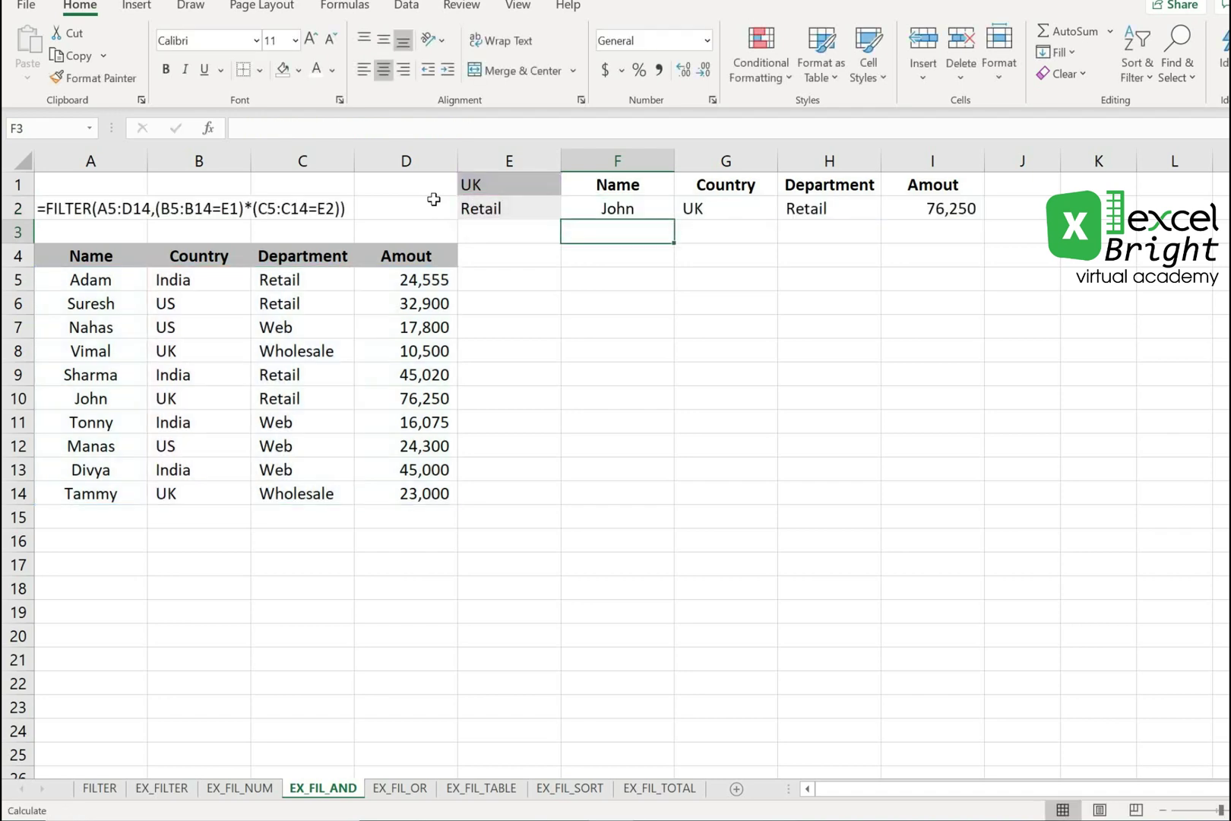
# Step: Examine the filtered record in F2 and compare it with the country and department criteria in E1 and E2
pyautogui.click(632, 207)
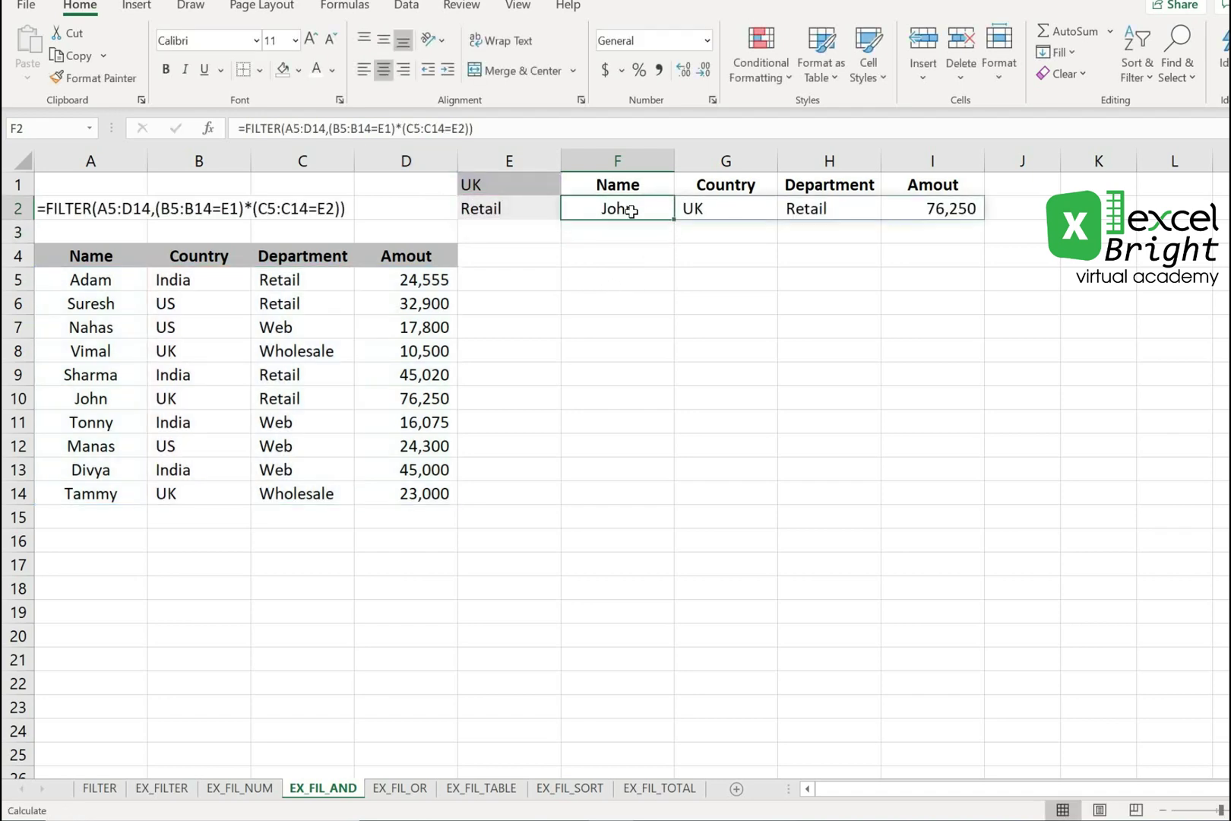
pyautogui.click(484, 209)
pyautogui.click(488, 185)
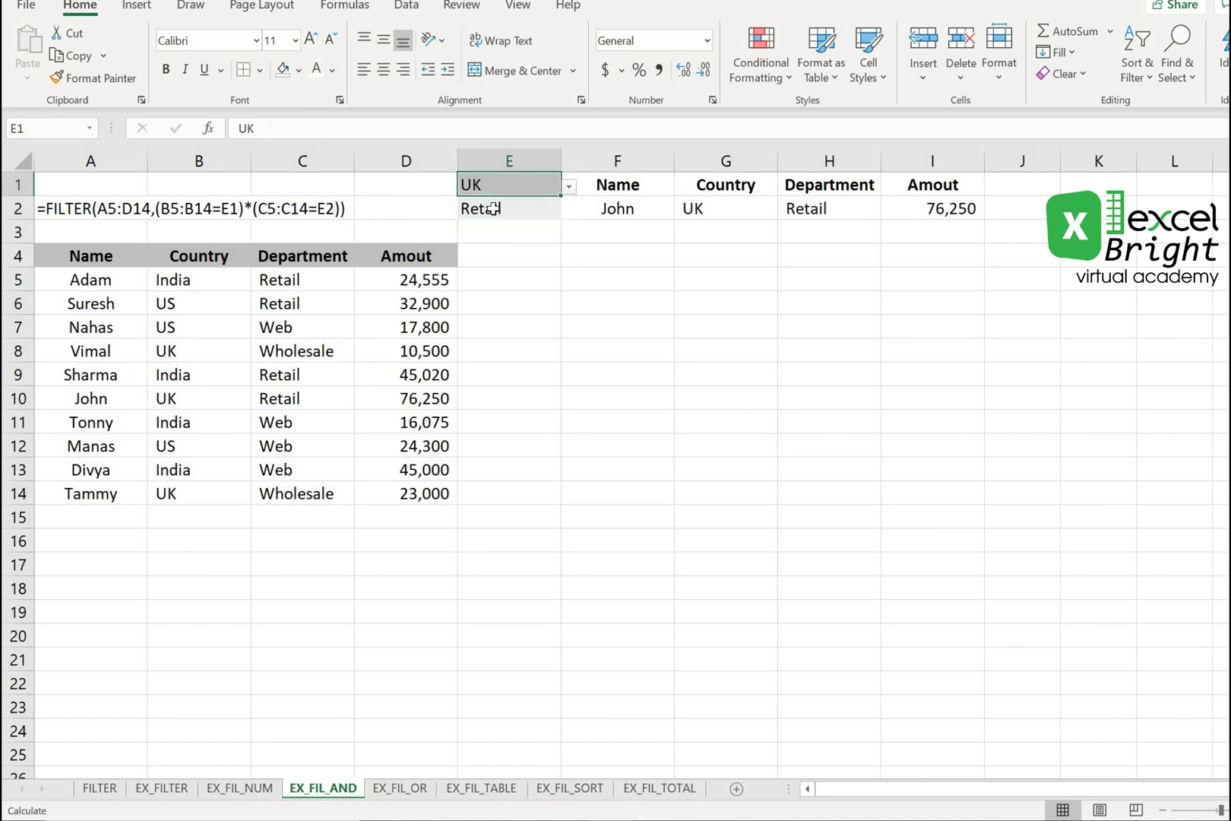
pyautogui.click(485, 207)
pyautogui.click(615, 212)
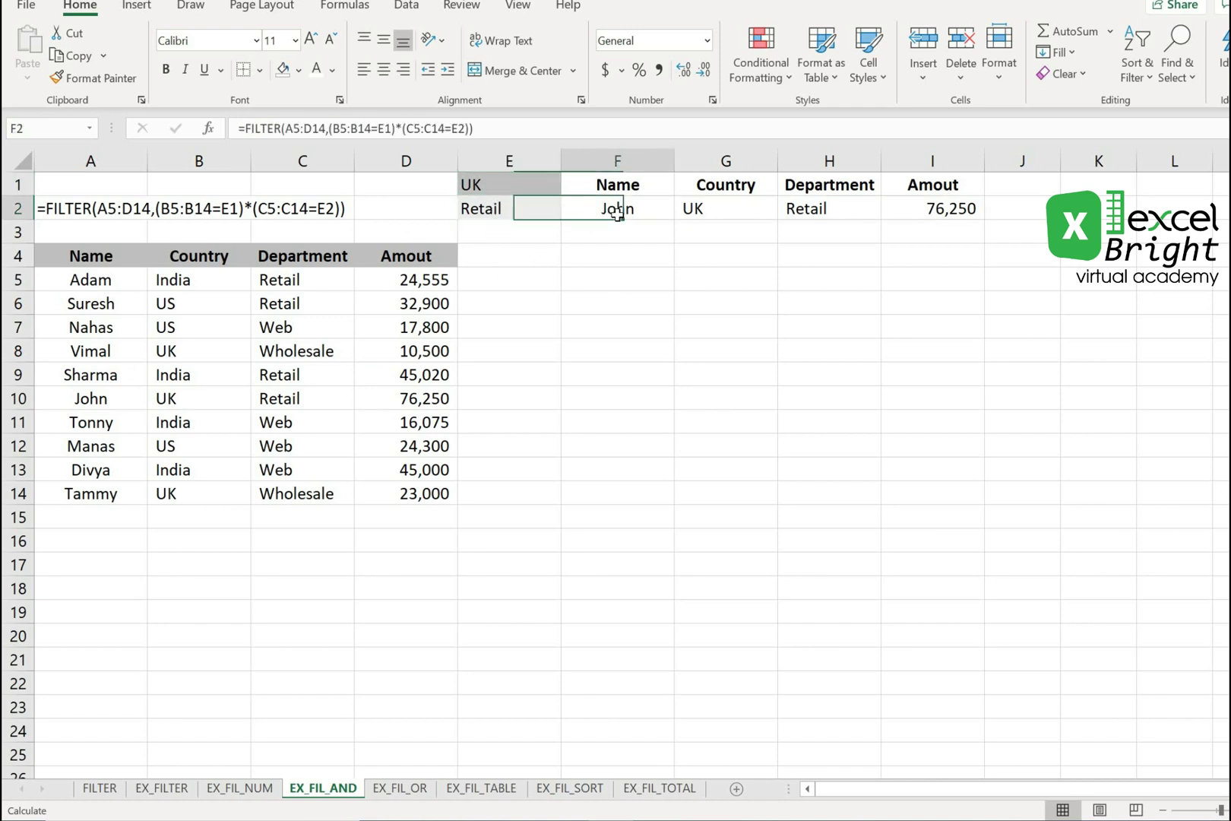
pyautogui.moveTo(503, 184); pyautogui.dragTo(503, 209)
pyautogui.click(494, 210)
pyautogui.click(507, 247)
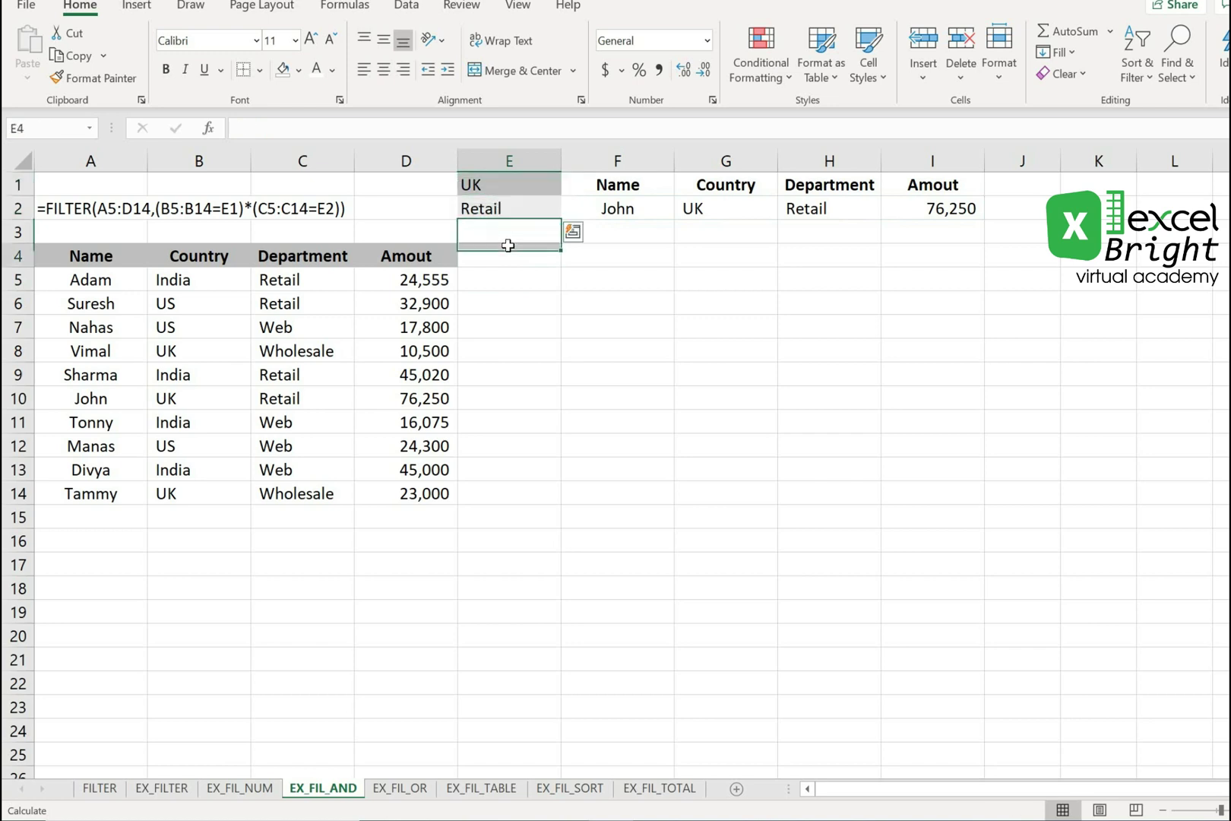
pyautogui.click(498, 204)
pyautogui.click(509, 180)
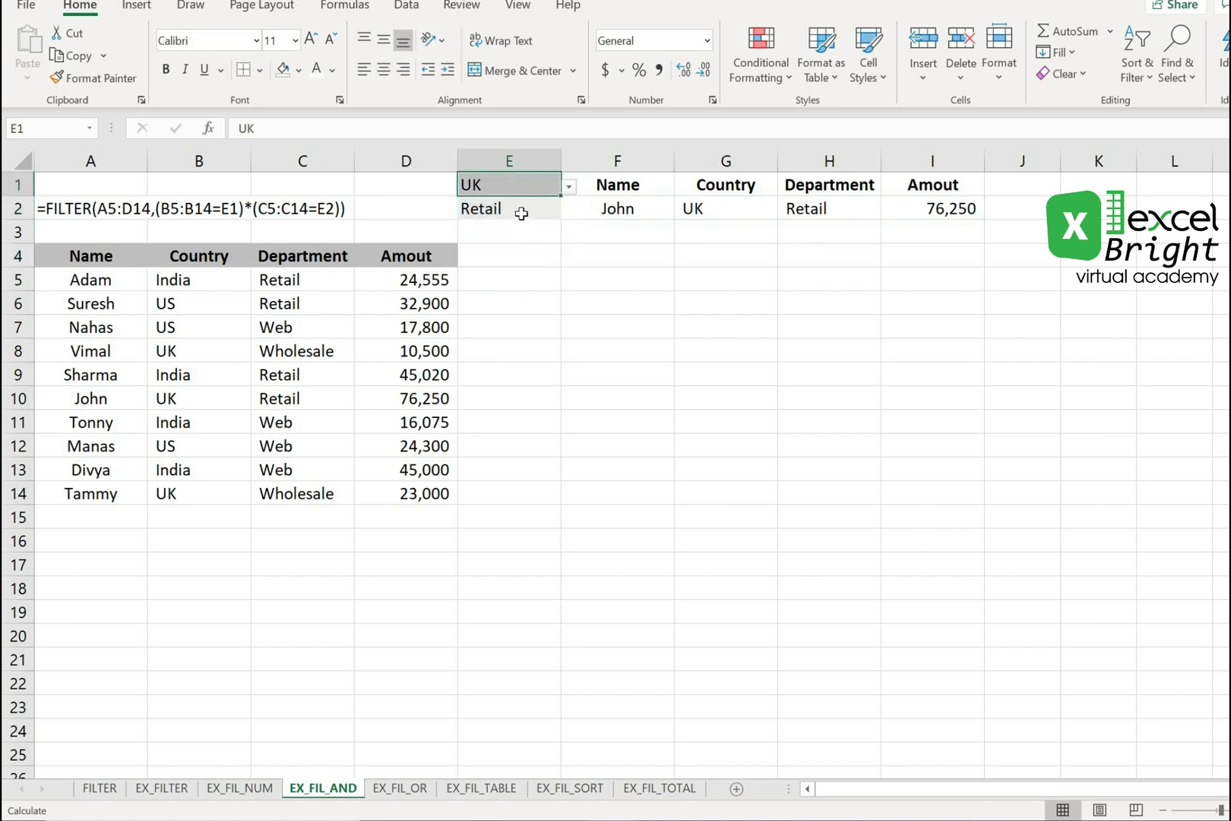
pyautogui.click(522, 214)
# Step: Set the country criterion in E1 to India and review the names and departments in the filtered records
pyautogui.click(535, 180)
pyautogui.click(569, 187)
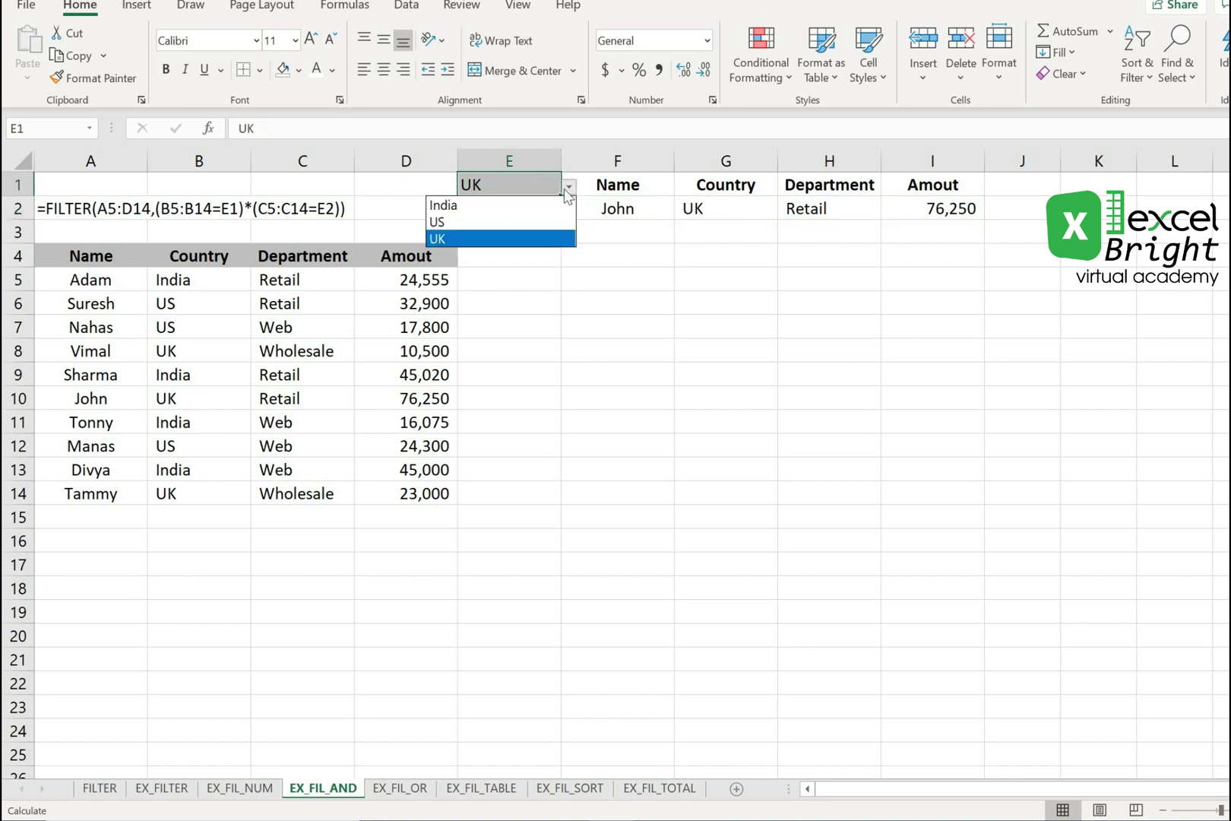
pyautogui.click(504, 206)
pyautogui.click(624, 213)
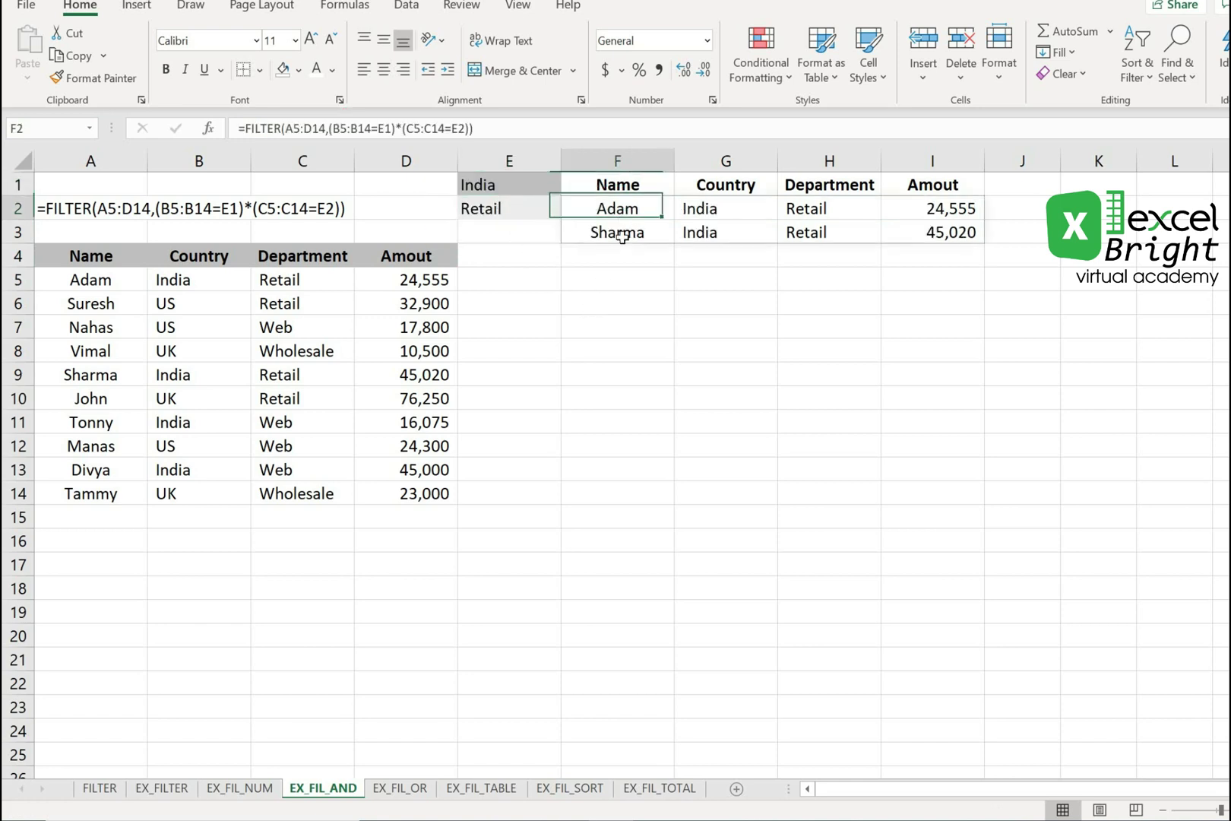
pyautogui.keyDown('shift'); pyautogui.click(621, 237); pyautogui.keyUp('shift')
pyautogui.moveTo(797, 207); pyautogui.dragTo(783, 234)
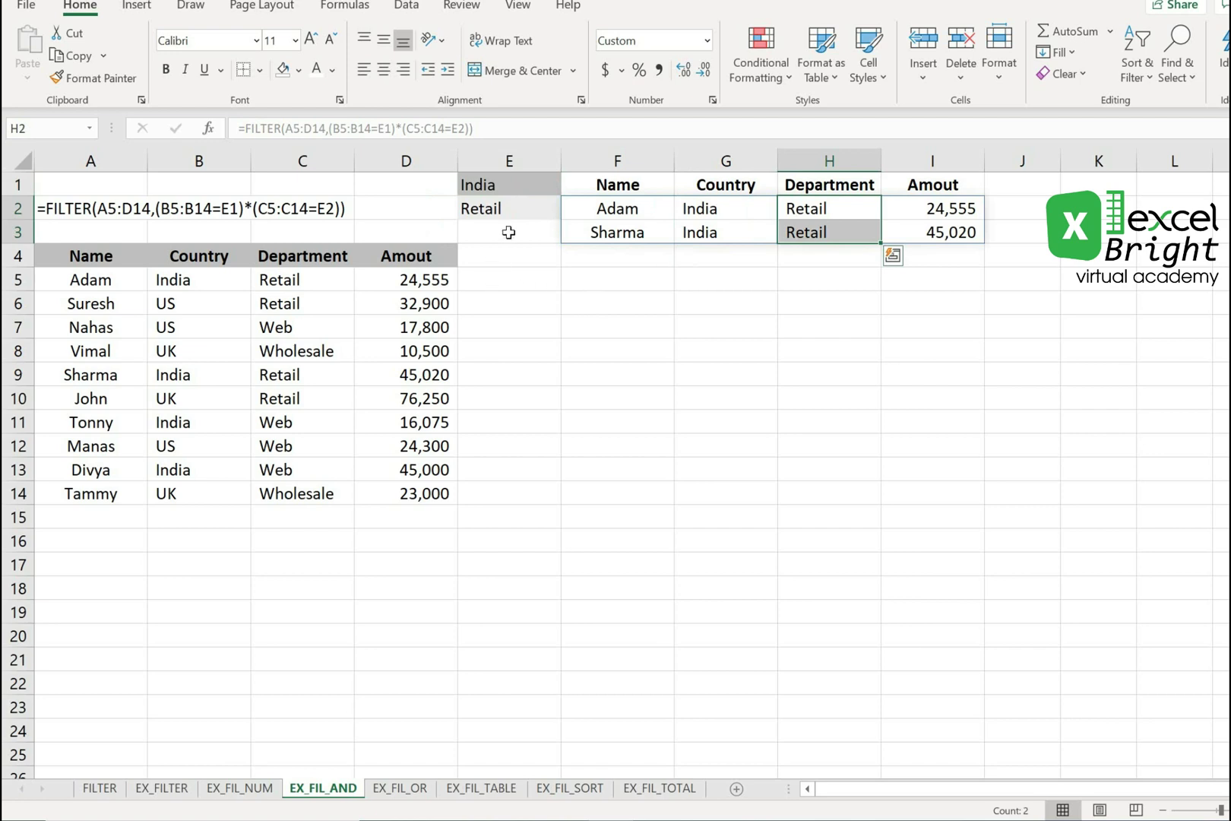
# Step: Set the country criterion in E1 to US and the department criterion in E2 to Web
pyautogui.click(536, 185)
pyautogui.click(569, 187)
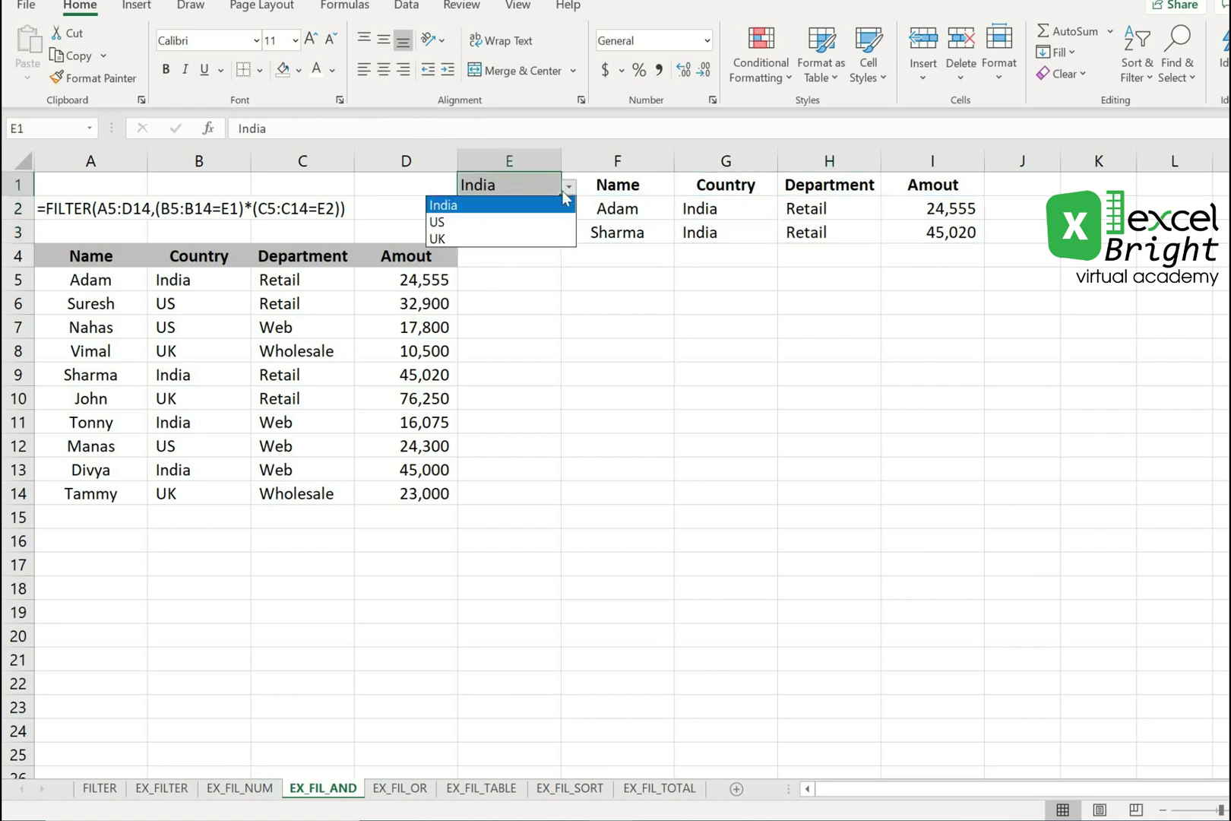
pyautogui.click(477, 227)
pyautogui.click(825, 274)
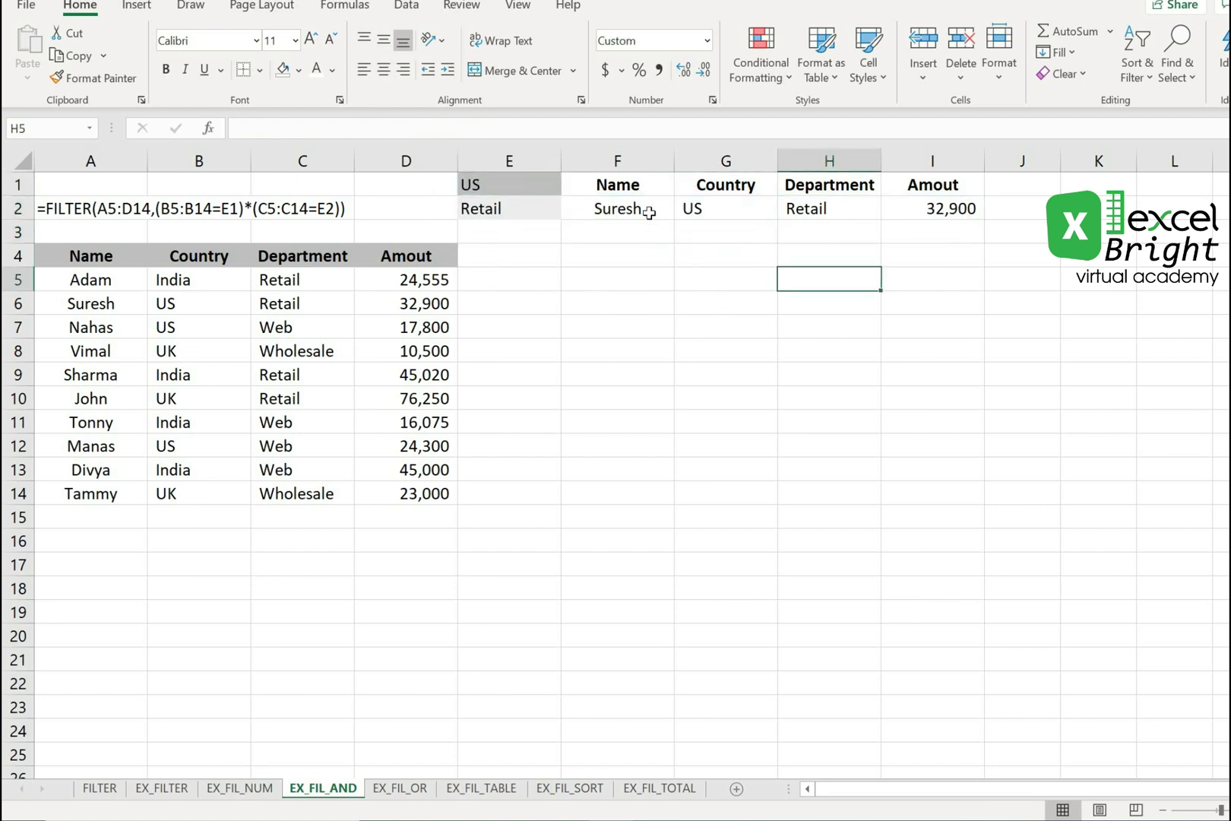
pyautogui.click(529, 210)
pyautogui.click(568, 212)
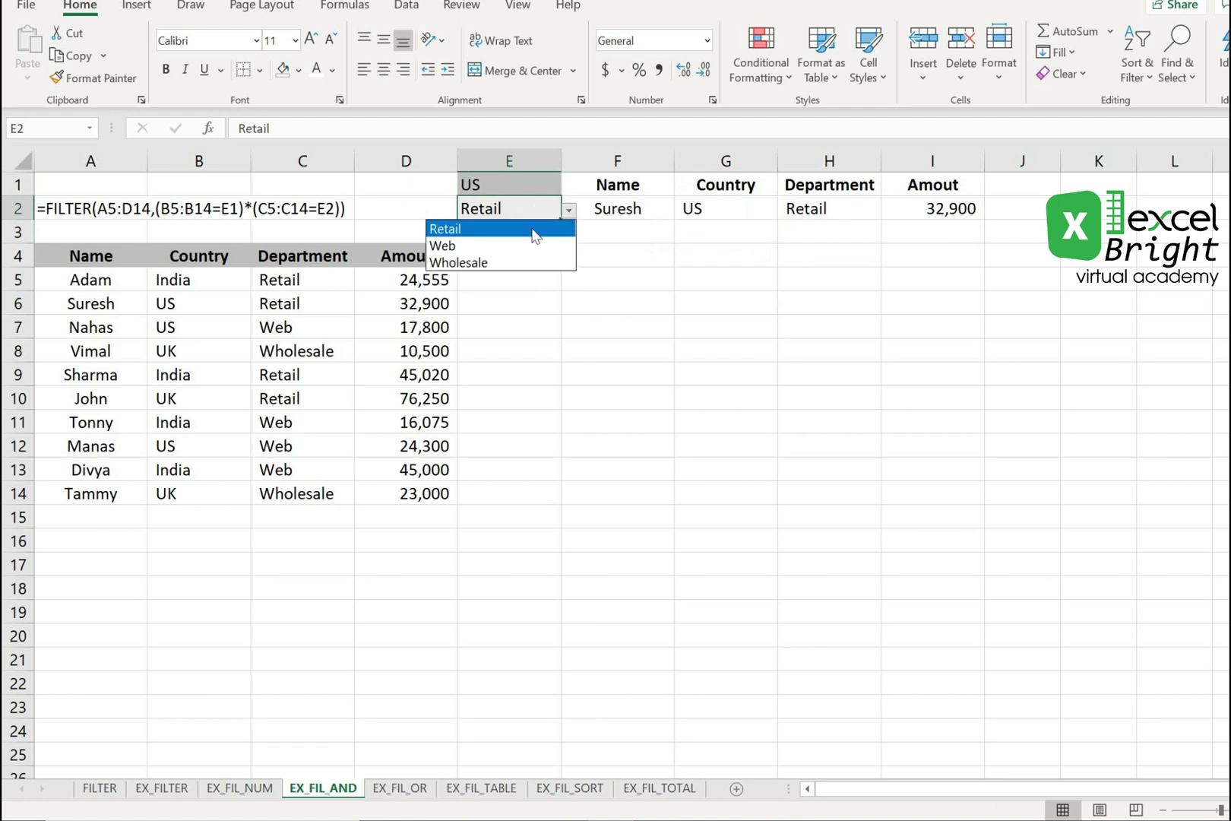
pyautogui.click(528, 245)
pyautogui.click(755, 253)
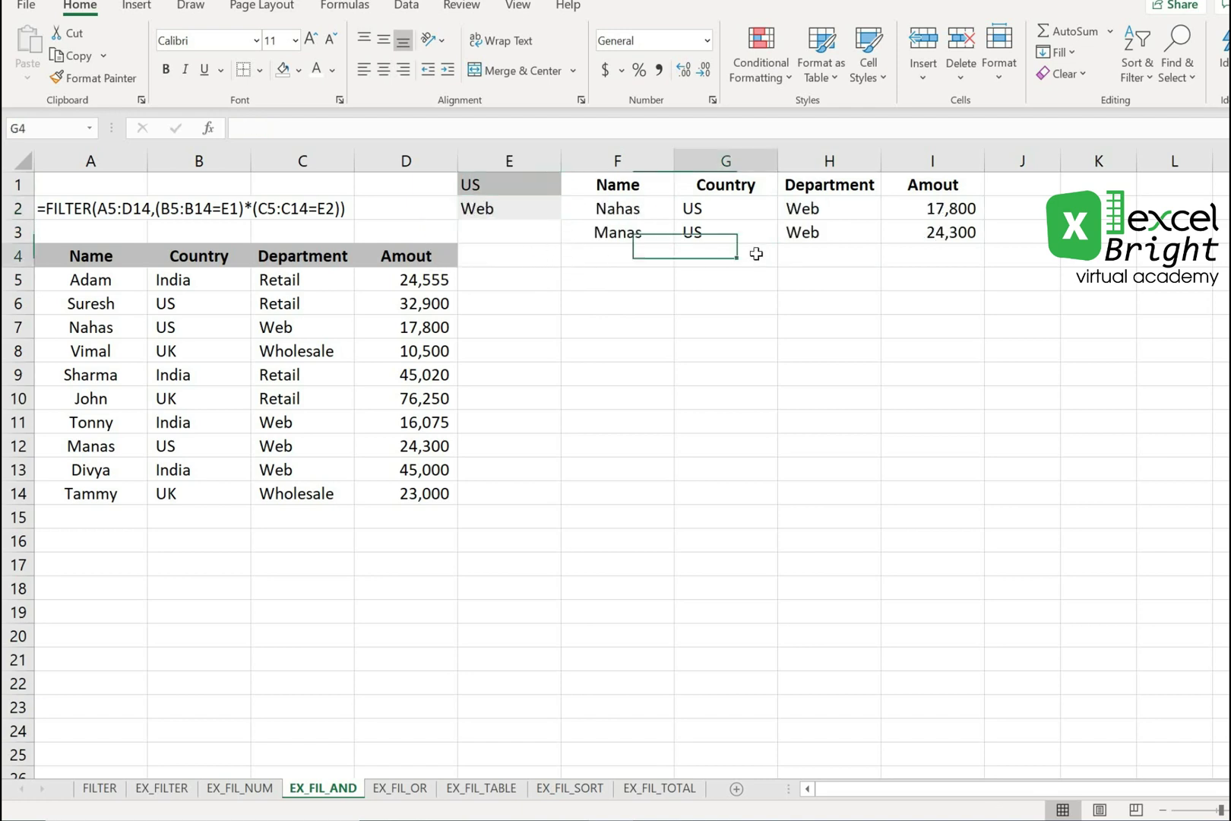
# Step: Set the department criterion in E2 to Wholesale and inspect the formula result in F2
pyautogui.click(541, 217)
pyautogui.click(568, 210)
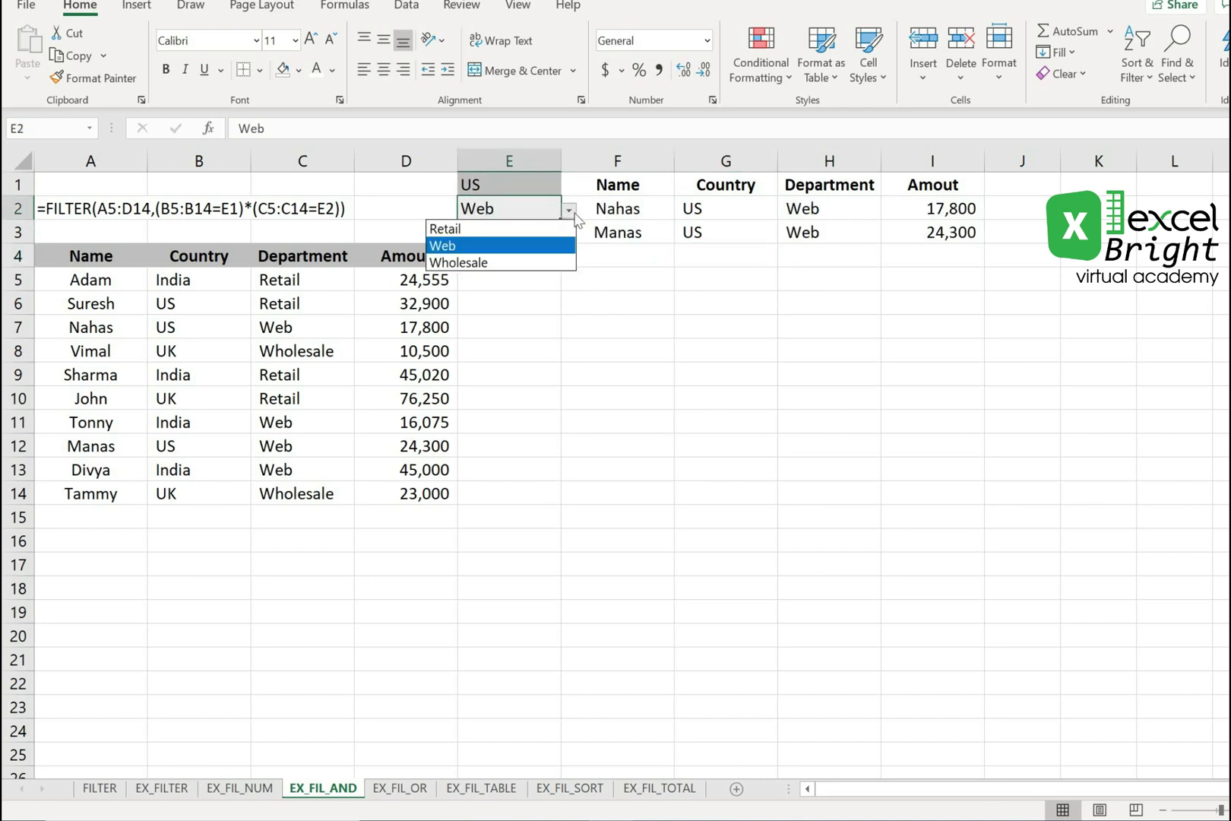
pyautogui.click(539, 262)
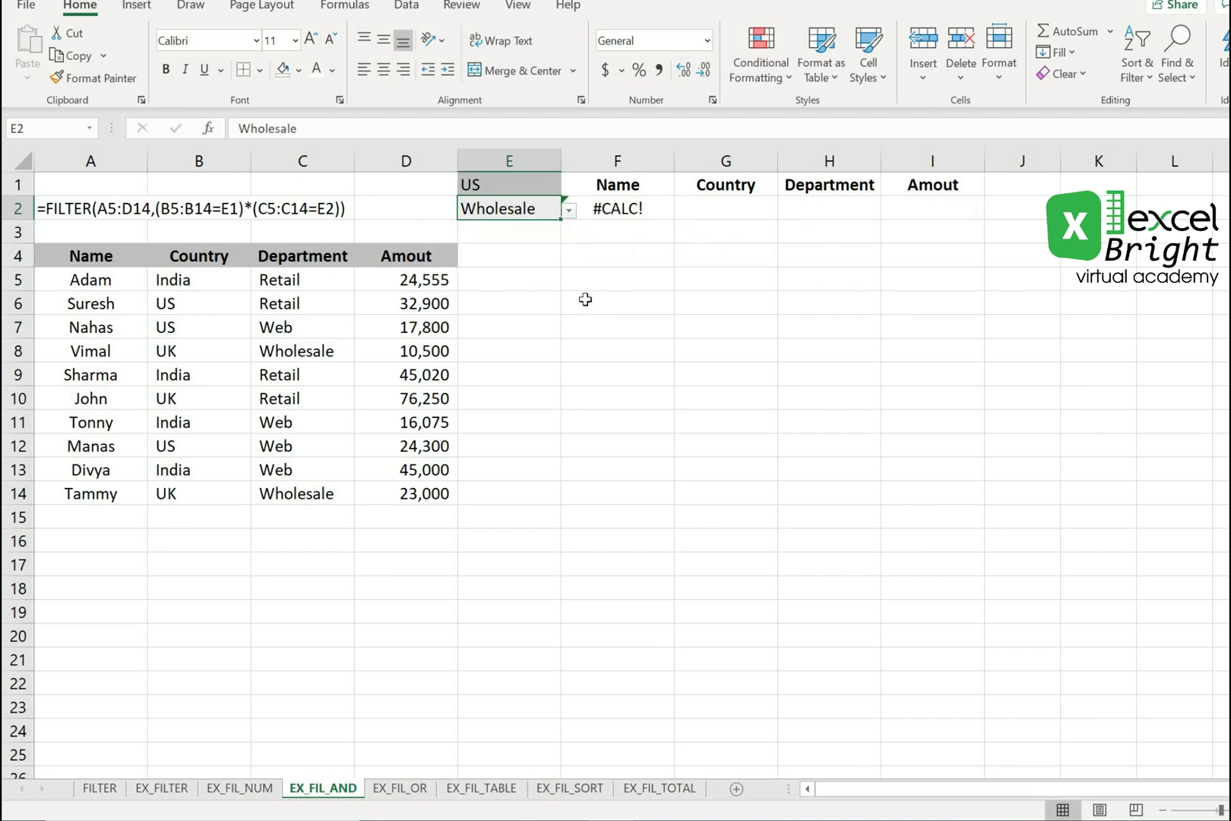
pyautogui.click(625, 210)
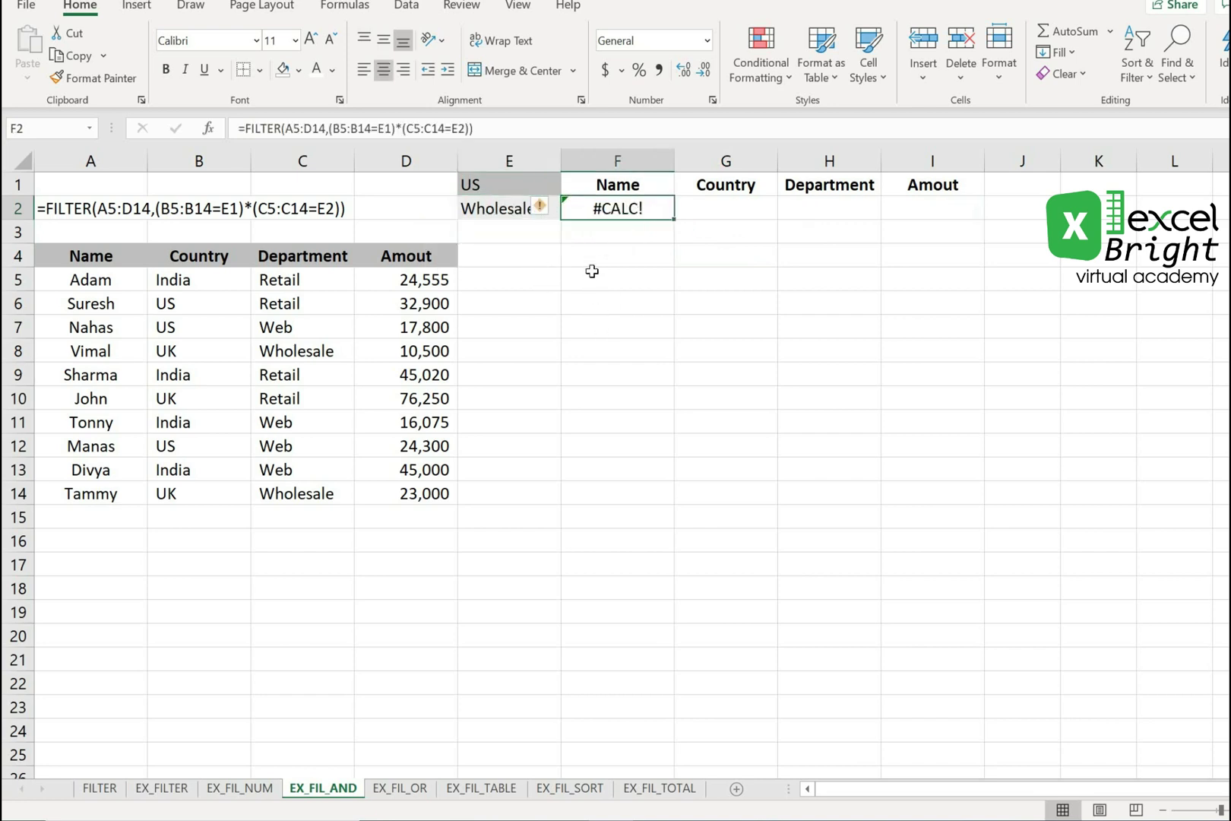
# Step: Compare the criteria in E1:E2 with the departments of the US rows in the source table
pyautogui.click(486, 208)
pyautogui.moveTo(490, 185); pyautogui.dragTo(492, 204)
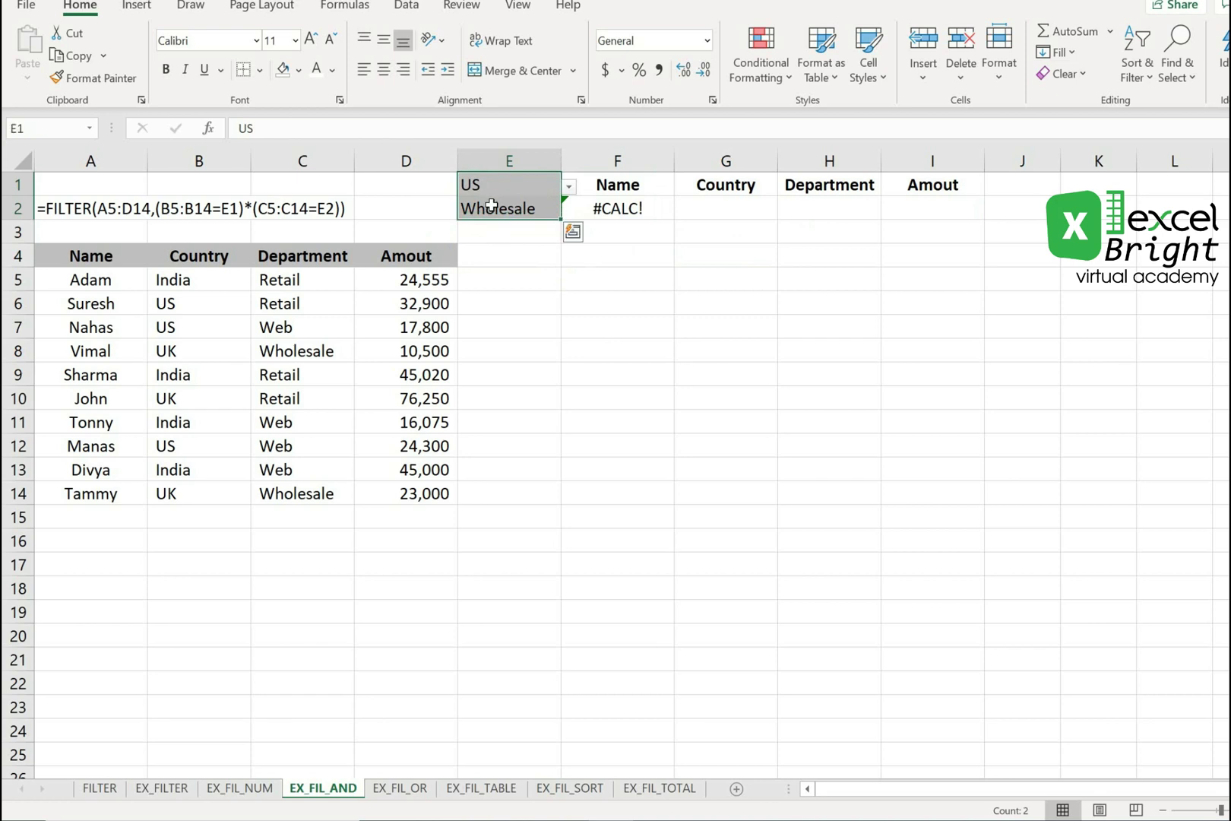
pyautogui.click(300, 402)
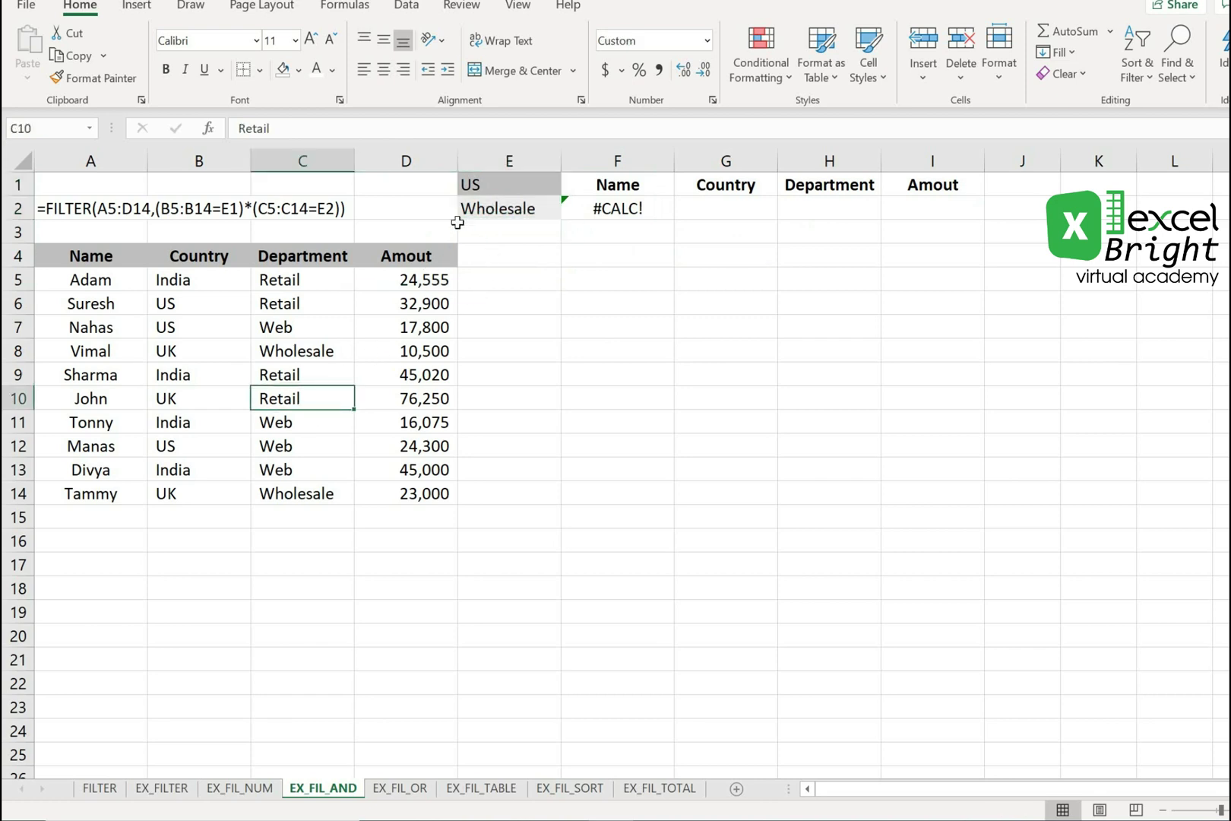
pyautogui.click(482, 187)
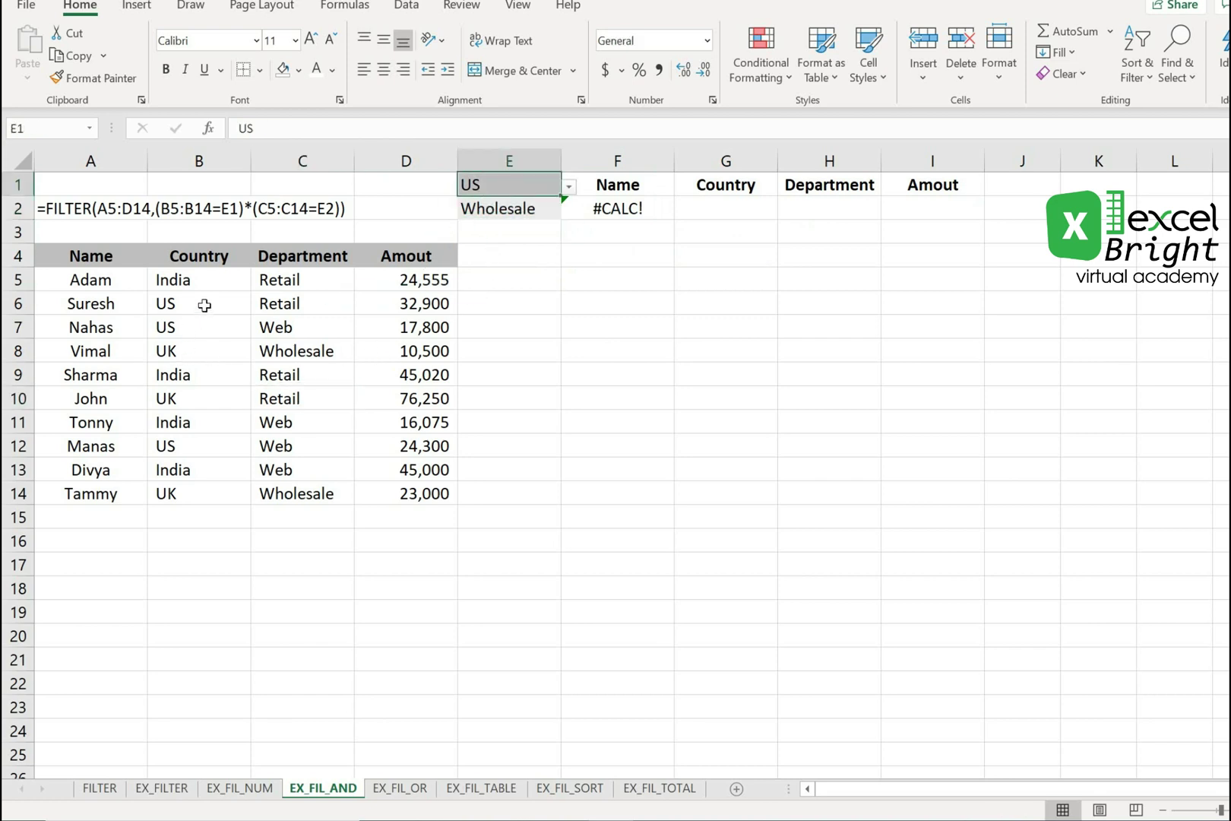
pyautogui.moveTo(204, 305); pyautogui.dragTo(281, 325)
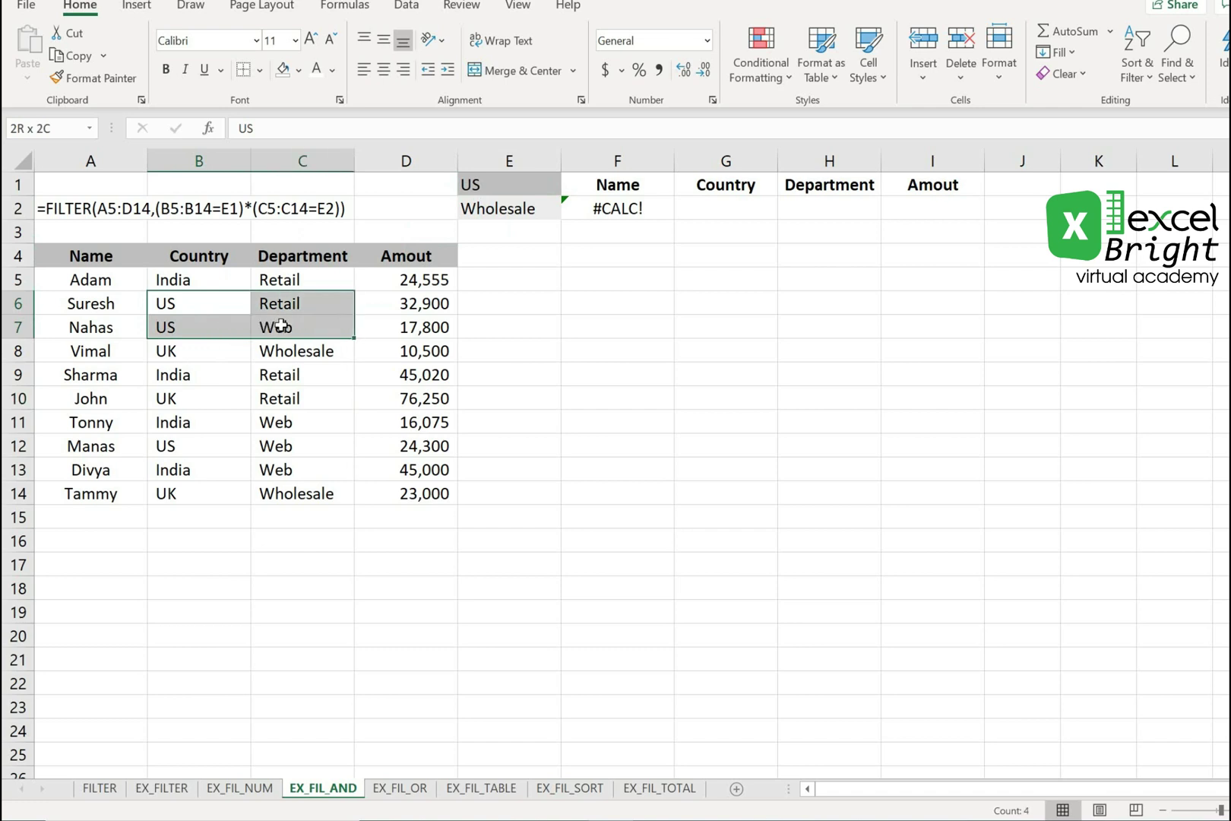
pyautogui.moveTo(185, 445); pyautogui.dragTo(279, 445)
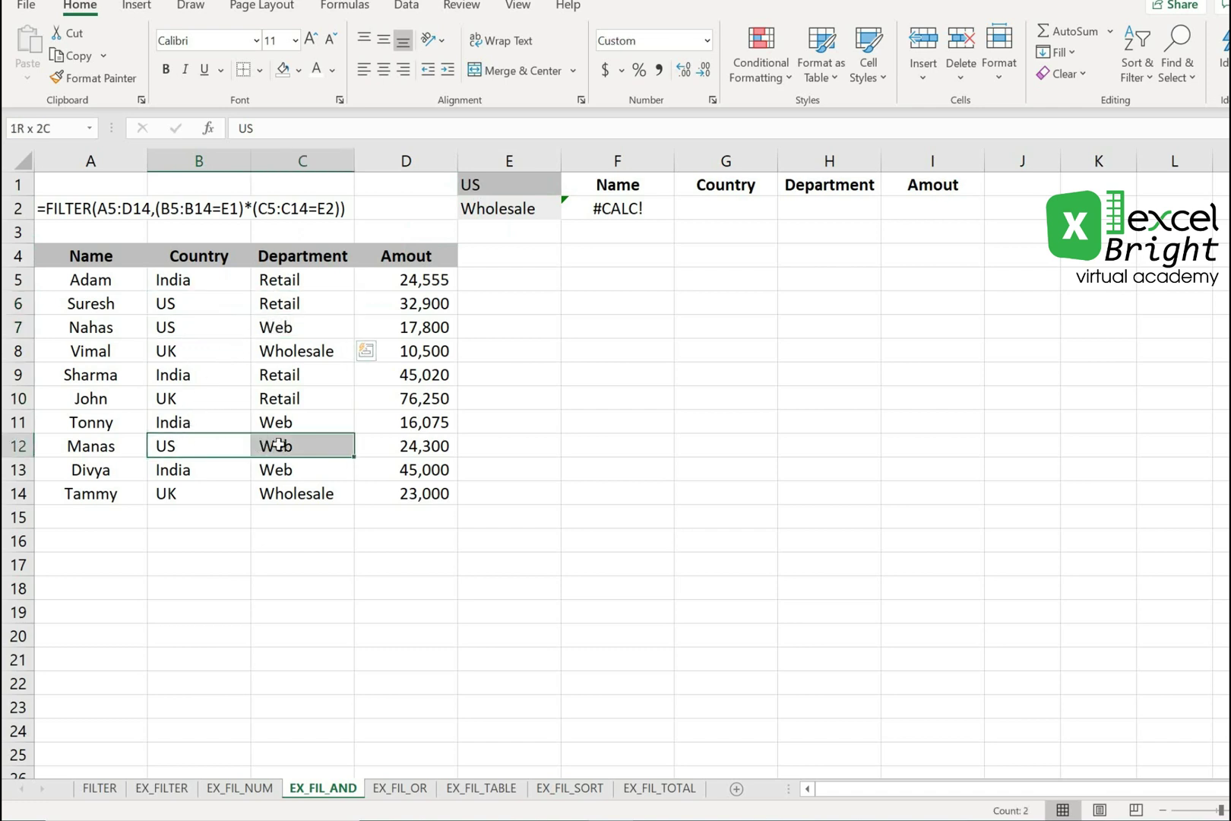
pyautogui.click(600, 372)
# Step: Add "not found" as the if_empty argument of the FILTER formula in F2
pyautogui.click(605, 209)
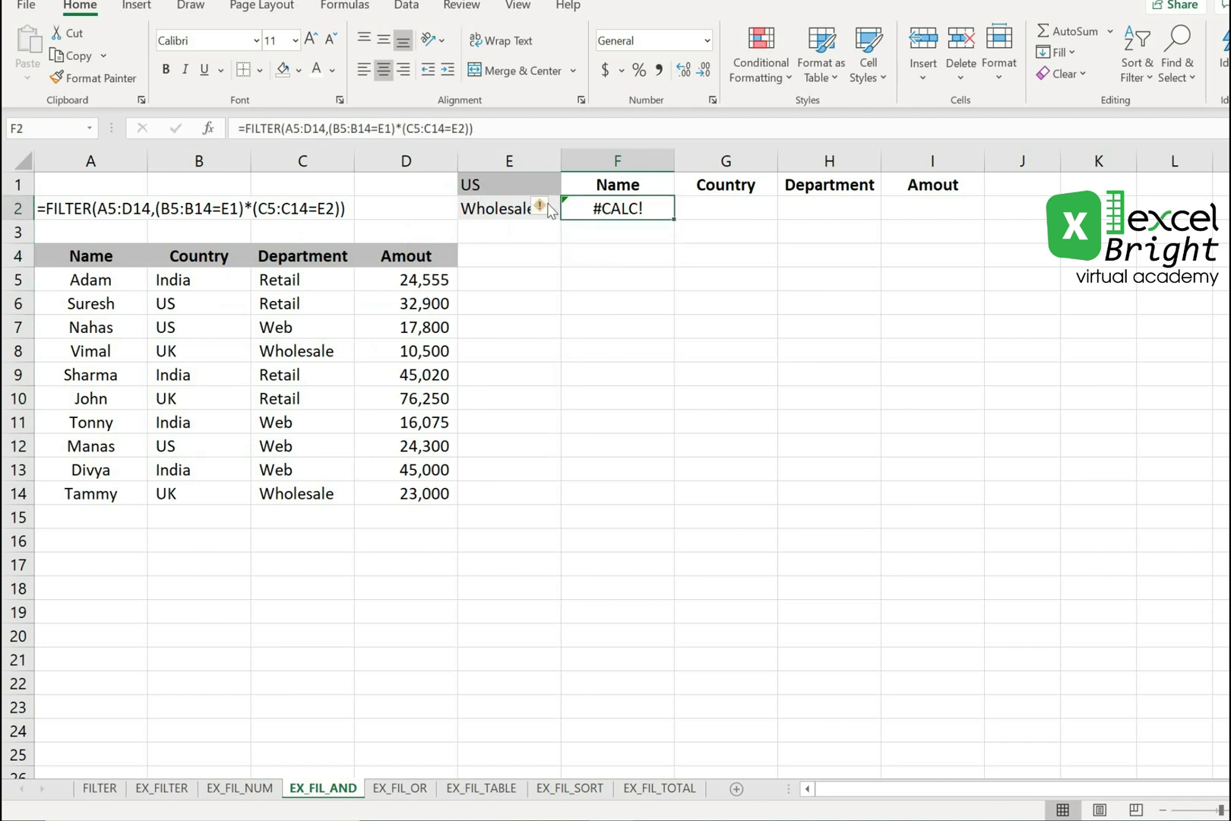
pyautogui.click(472, 127)
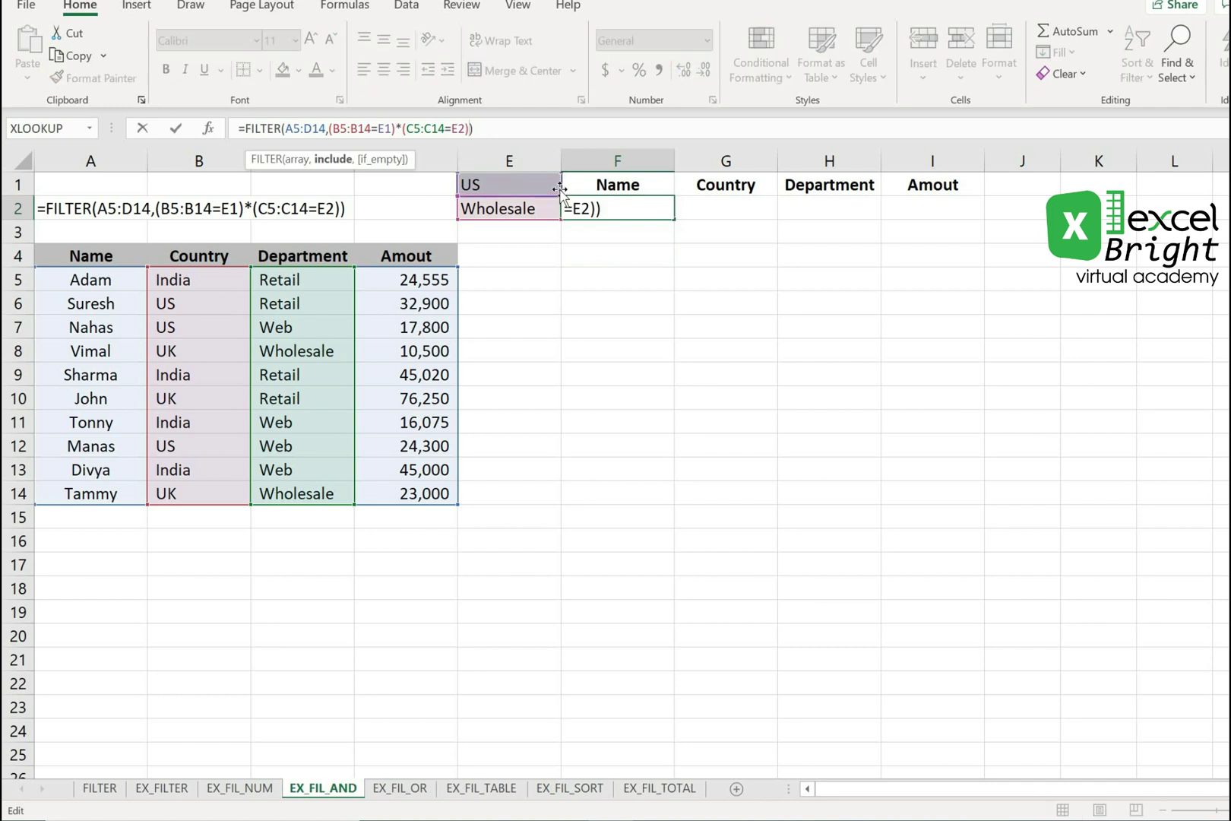
pyautogui.write(',')
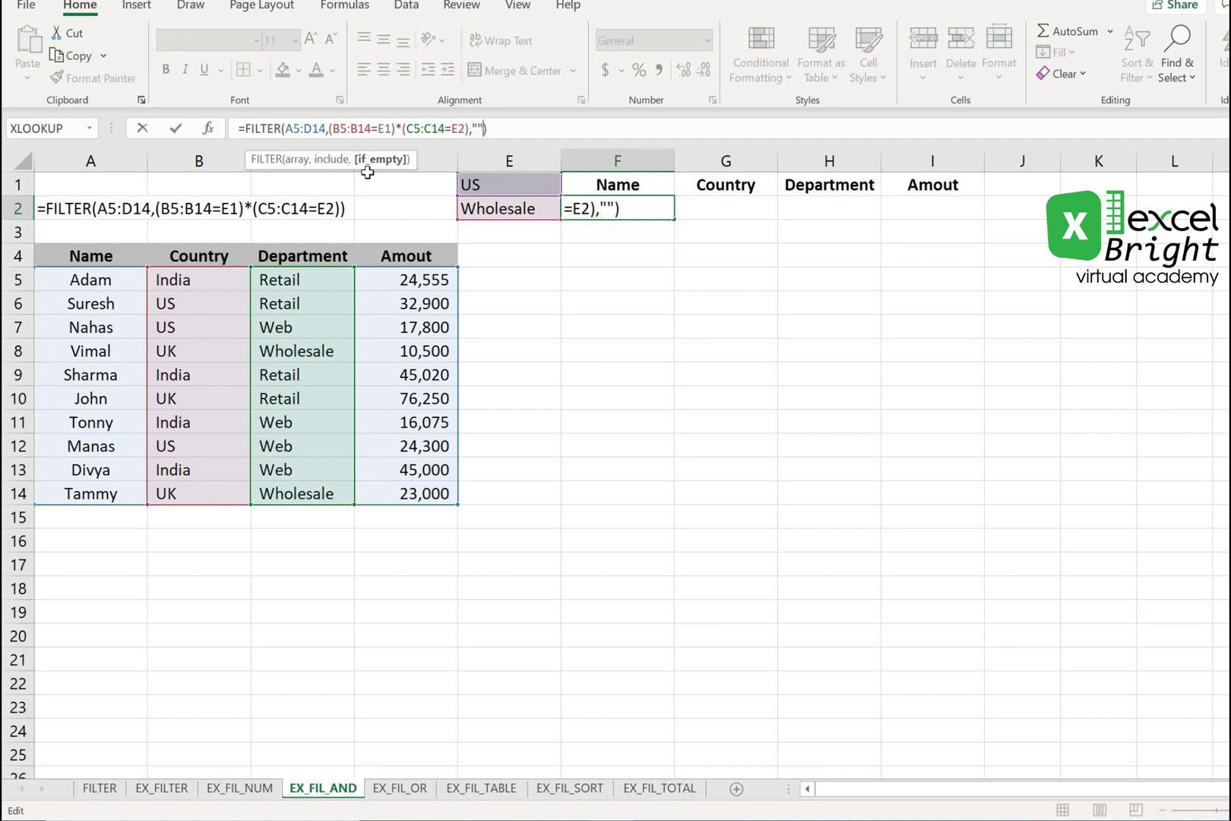
pyautogui.press('BackSpace')
pyautogui.press('BackSpace')
pyautogui.write('not found')
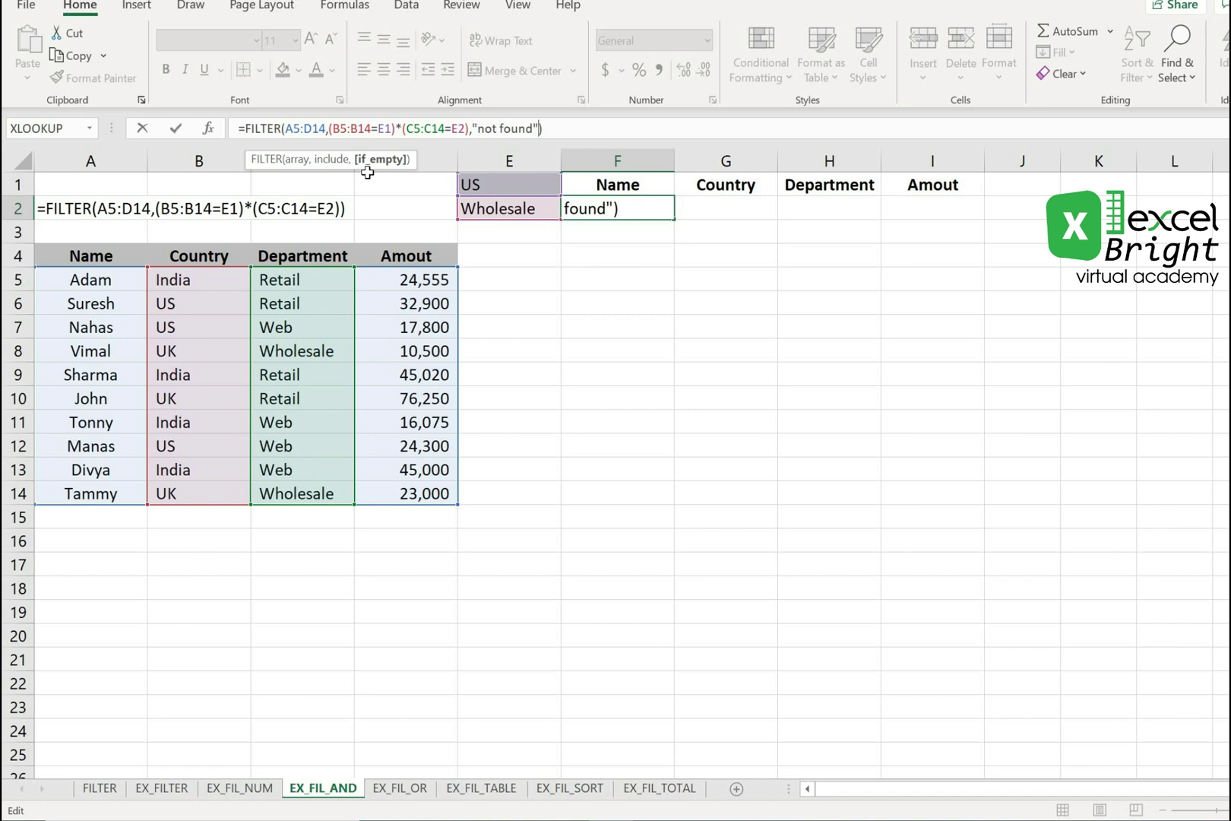
pyautogui.write('"')
pyautogui.press('Return')
pyautogui.press('Up')
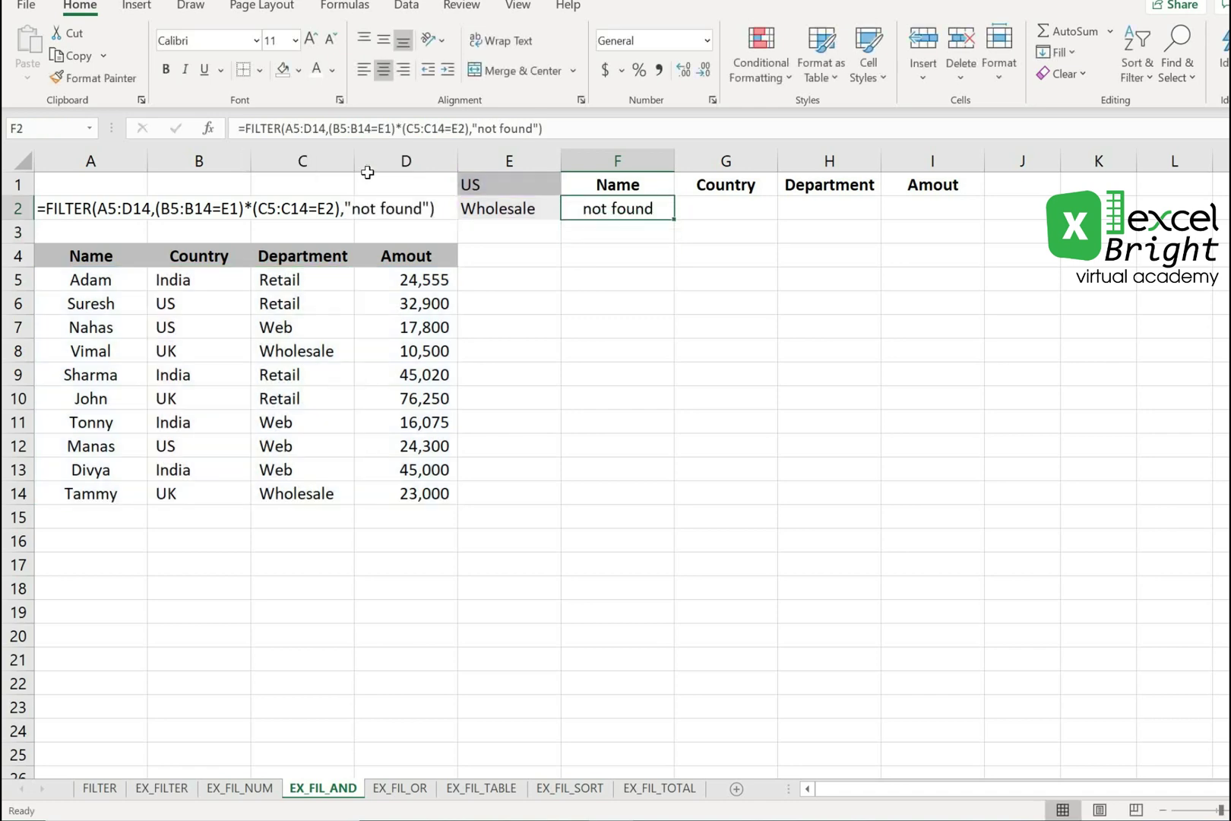
# Step: Examine the result of the updated FILTER formula in F2 and the cells below it
pyautogui.click(671, 302)
pyautogui.click(614, 216)
pyautogui.press('Down')
pyautogui.press('Down')
pyautogui.press('Down')
pyautogui.press('Down')
pyautogui.press('Down')
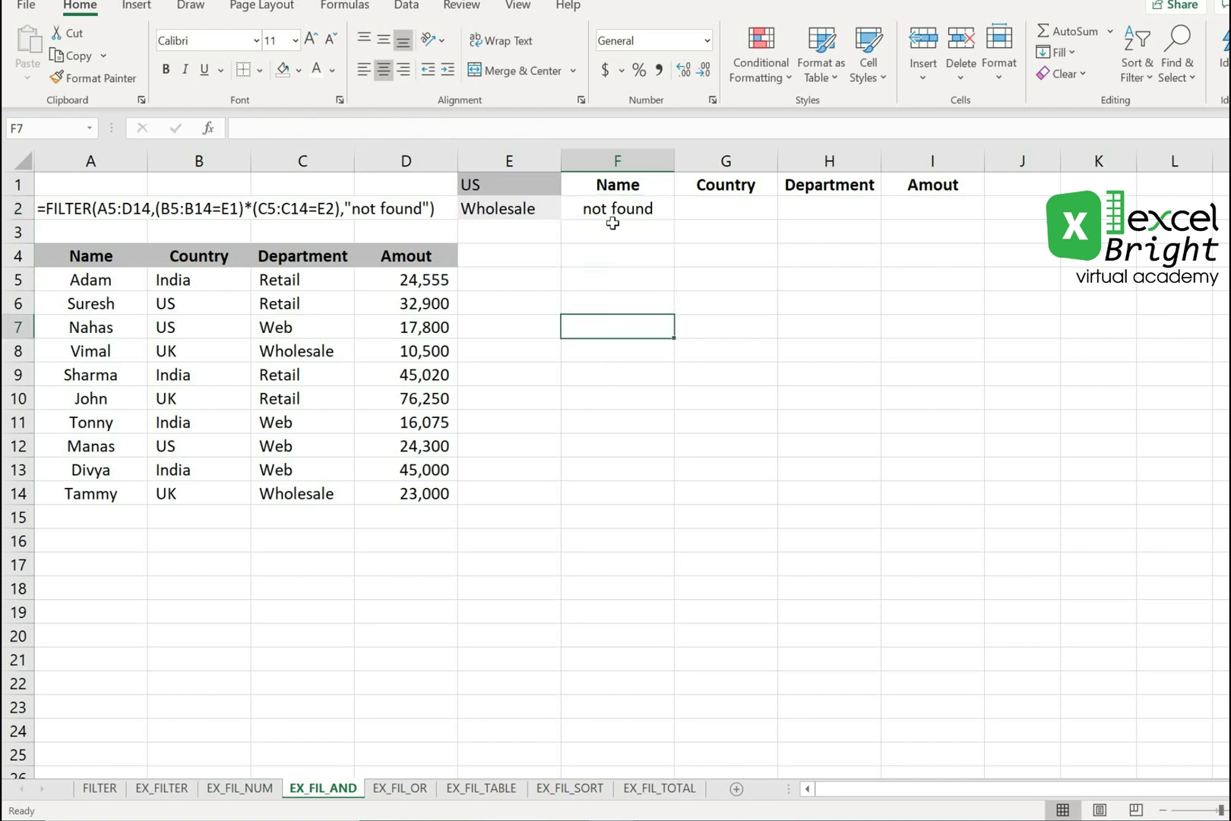
pyautogui.click(610, 213)
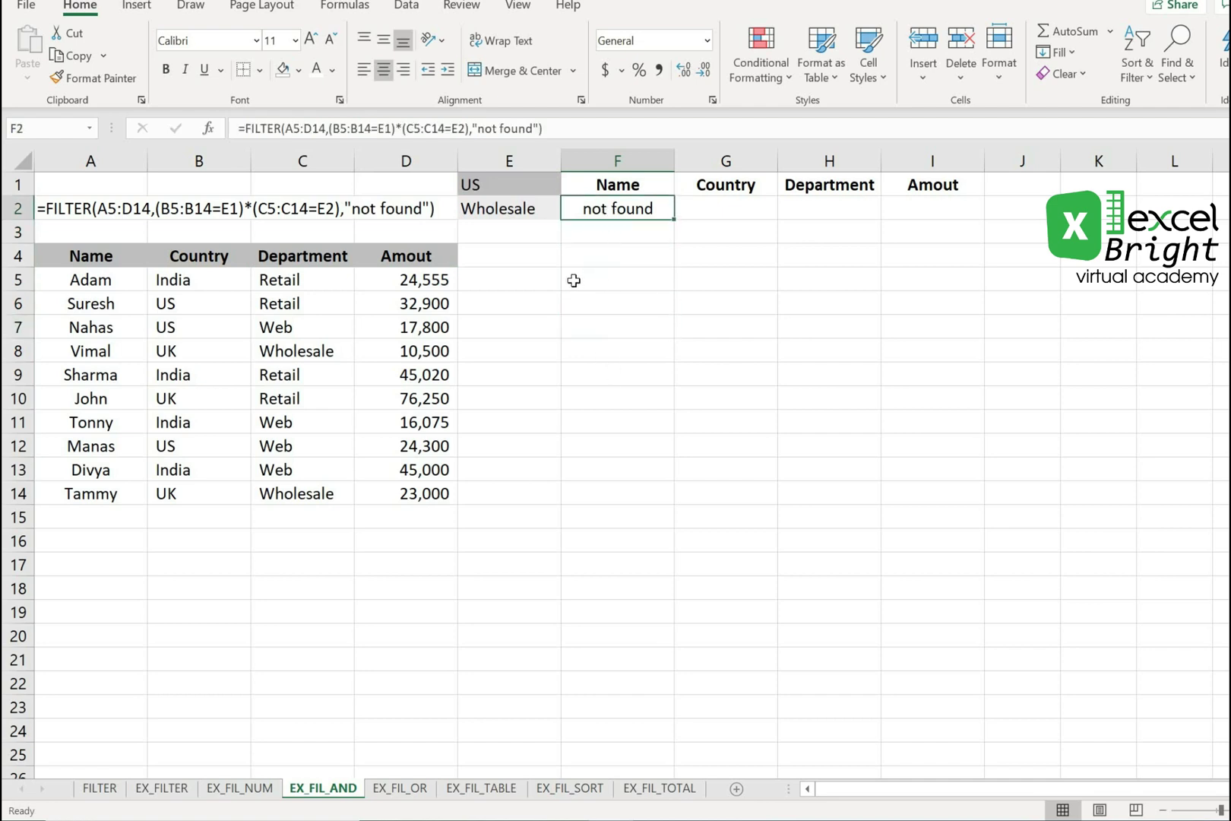
pyautogui.click(574, 277)
pyautogui.click(611, 213)
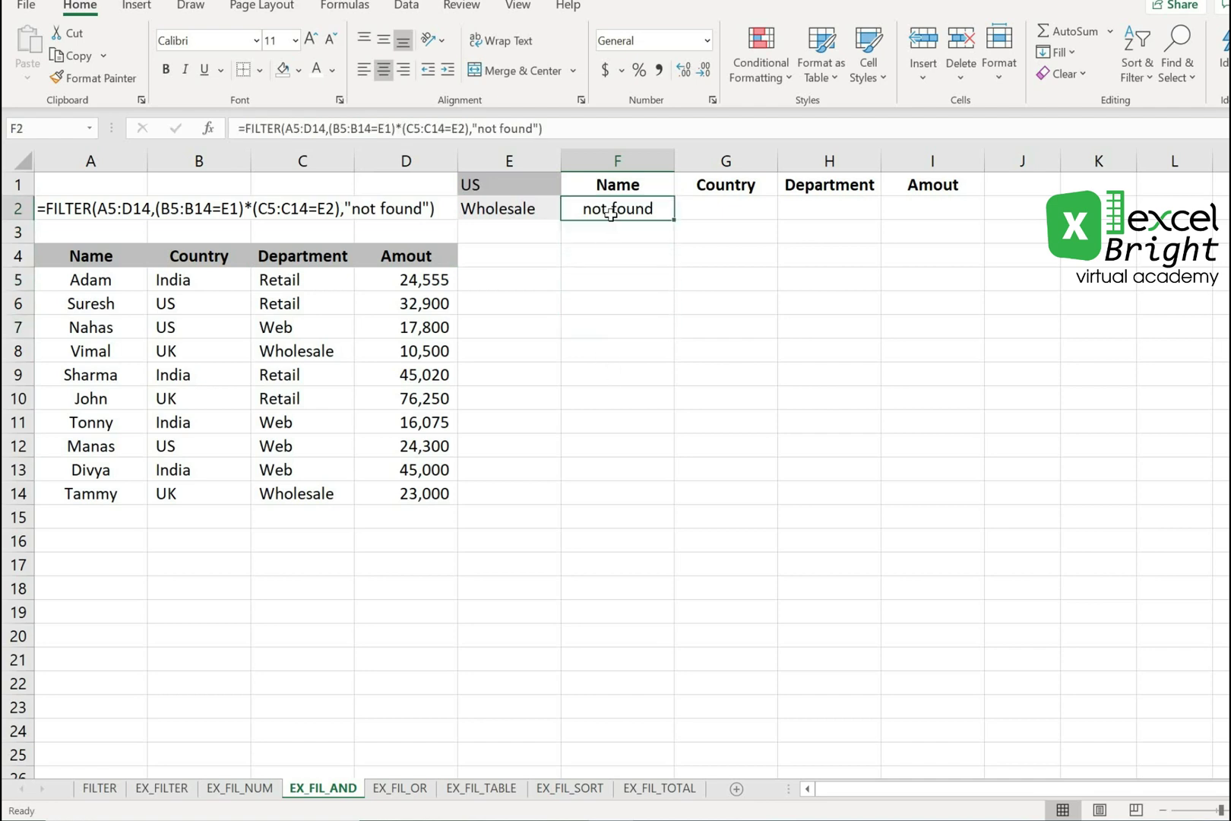
# Step: Set the country criterion in E1 to India and select the department criterion cell E2
pyautogui.click(526, 188)
pyautogui.click(570, 187)
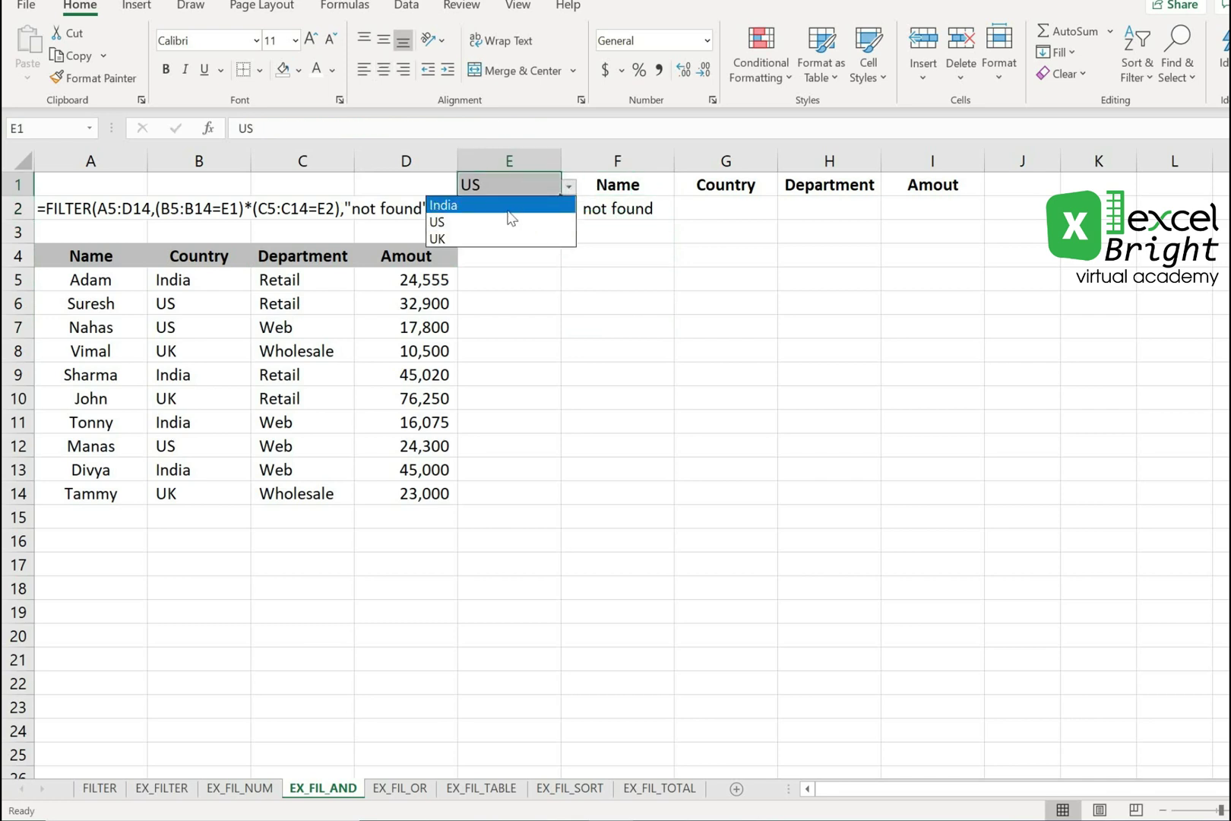
pyautogui.click(509, 205)
pyautogui.click(524, 214)
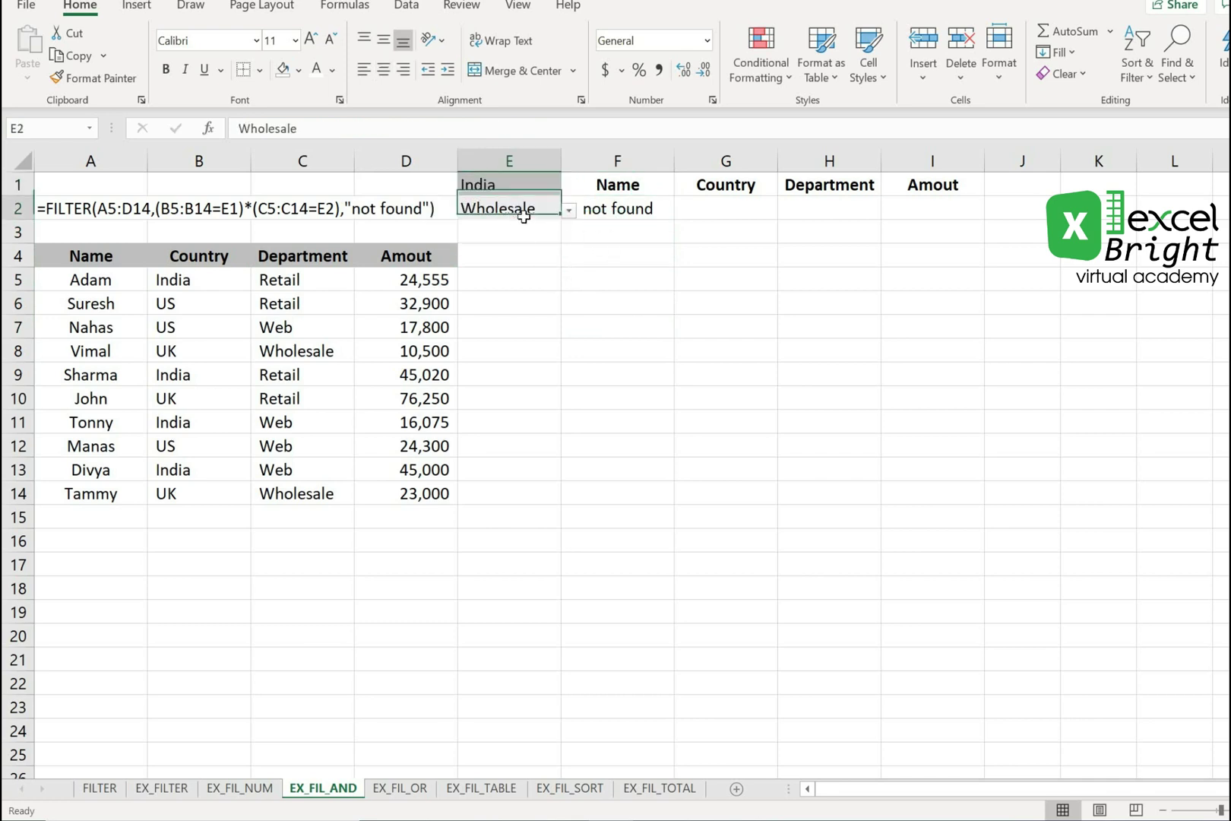
# Step: Set the department criterion in E2 to Web and check the filtered rows below F1
pyautogui.click(568, 211)
pyautogui.click(485, 248)
pyautogui.click(624, 278)
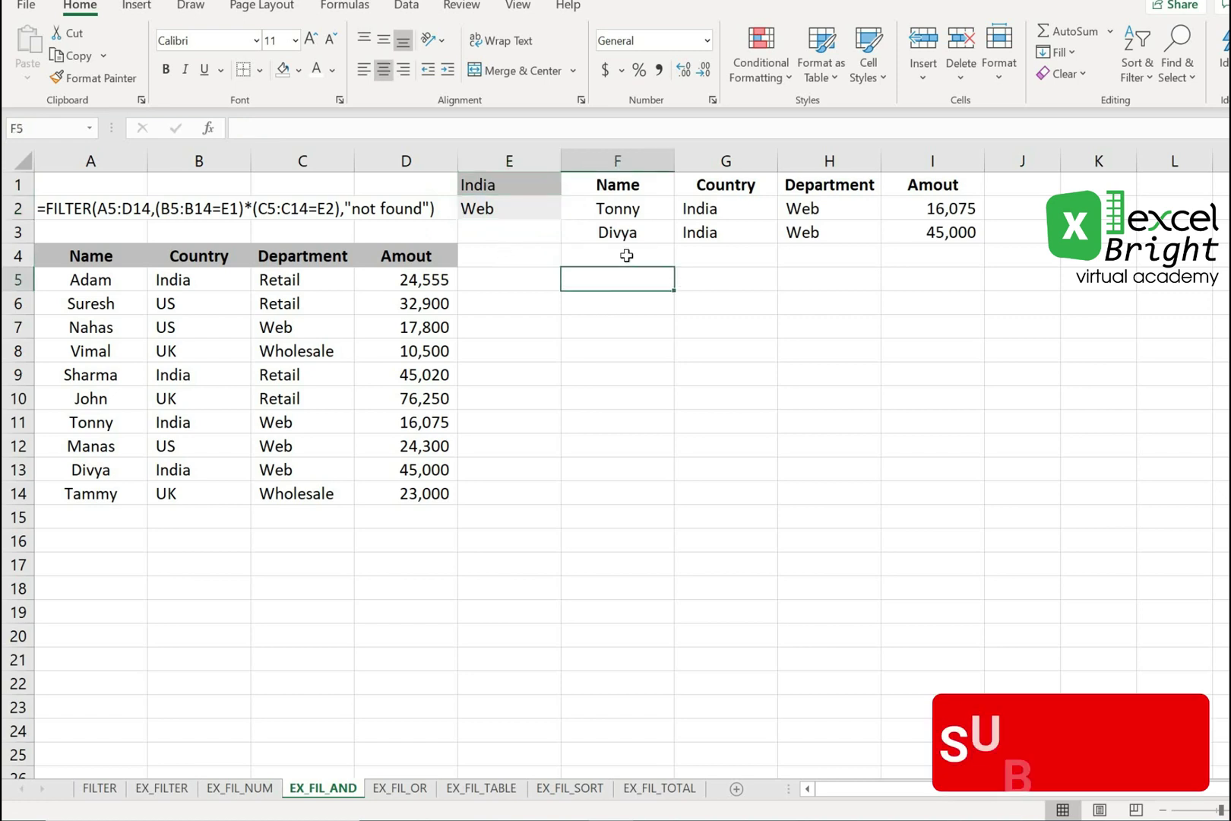
pyautogui.click(627, 234)
pyautogui.click(630, 301)
pyautogui.click(494, 325)
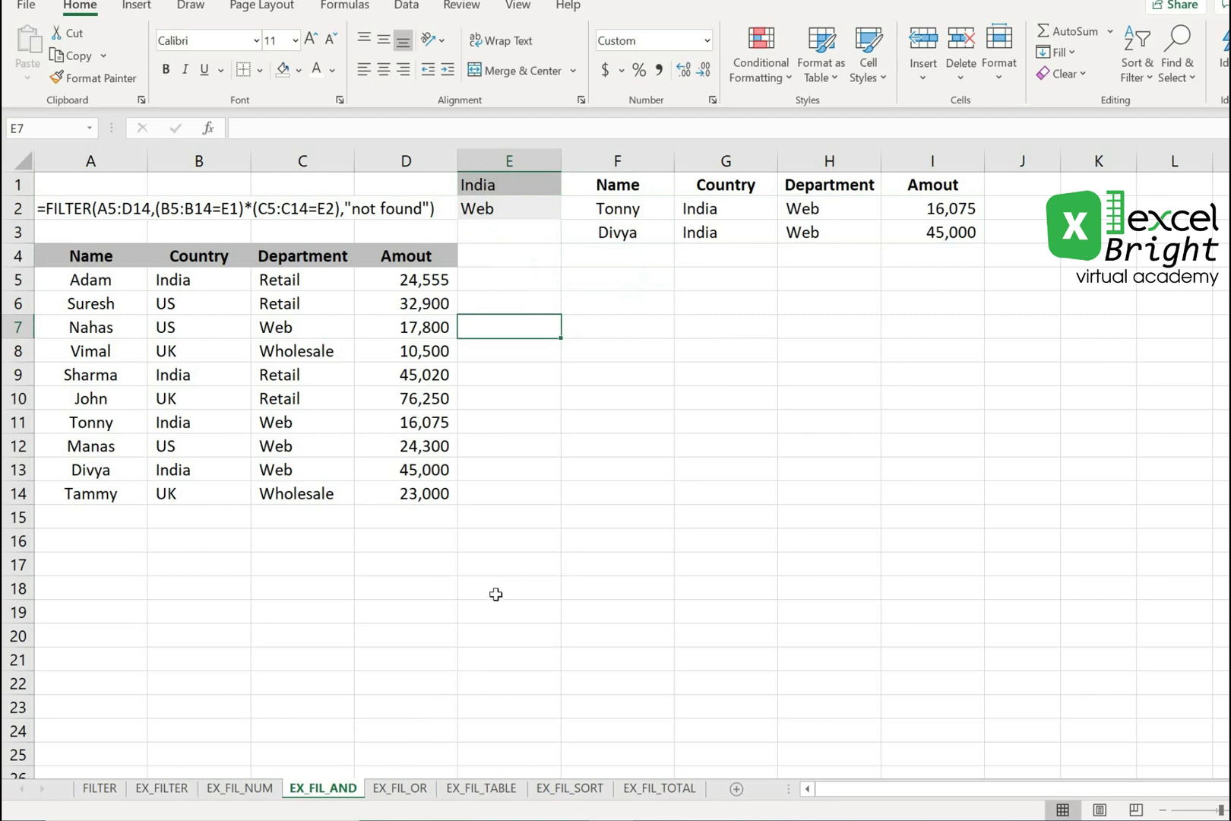
# Step: Open the EX_FIL_OR sheet and start a FILTER formula in F2 with A5:D14 as the array
pyautogui.click(412, 790)
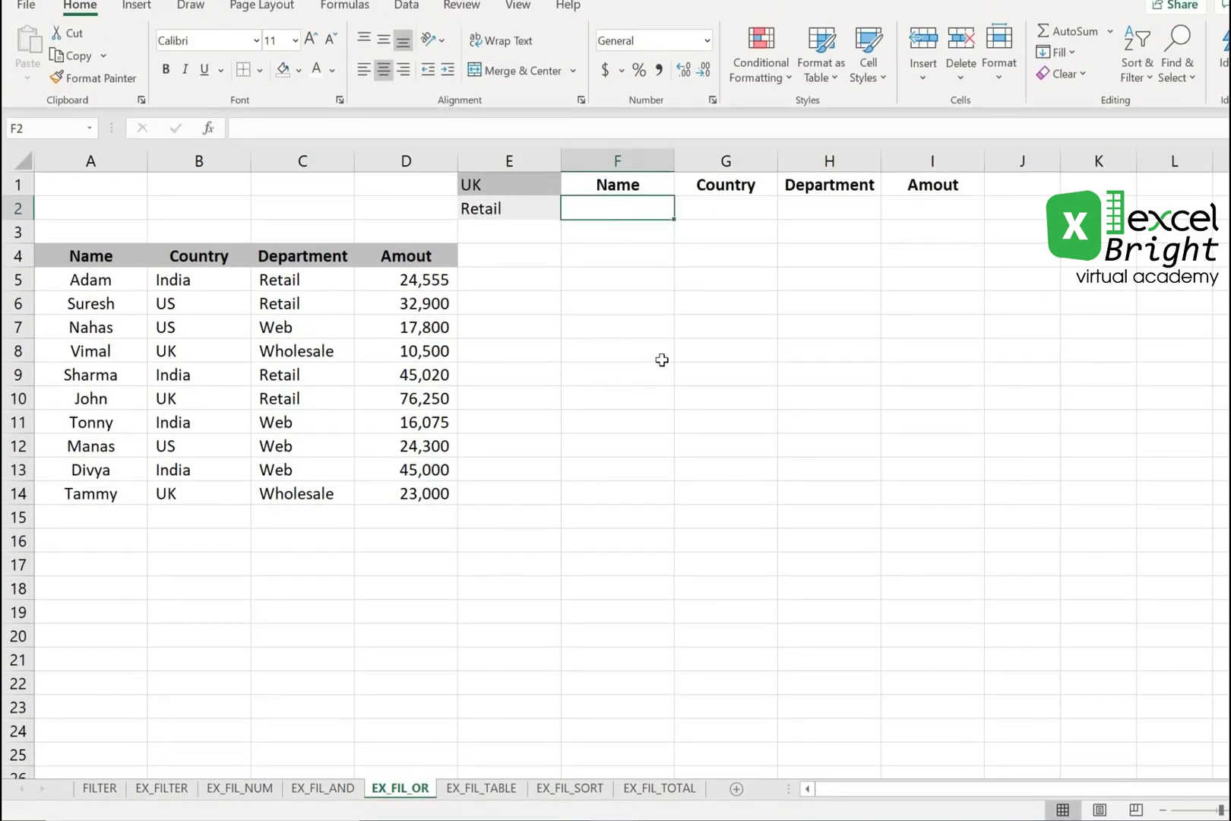
pyautogui.write('=')
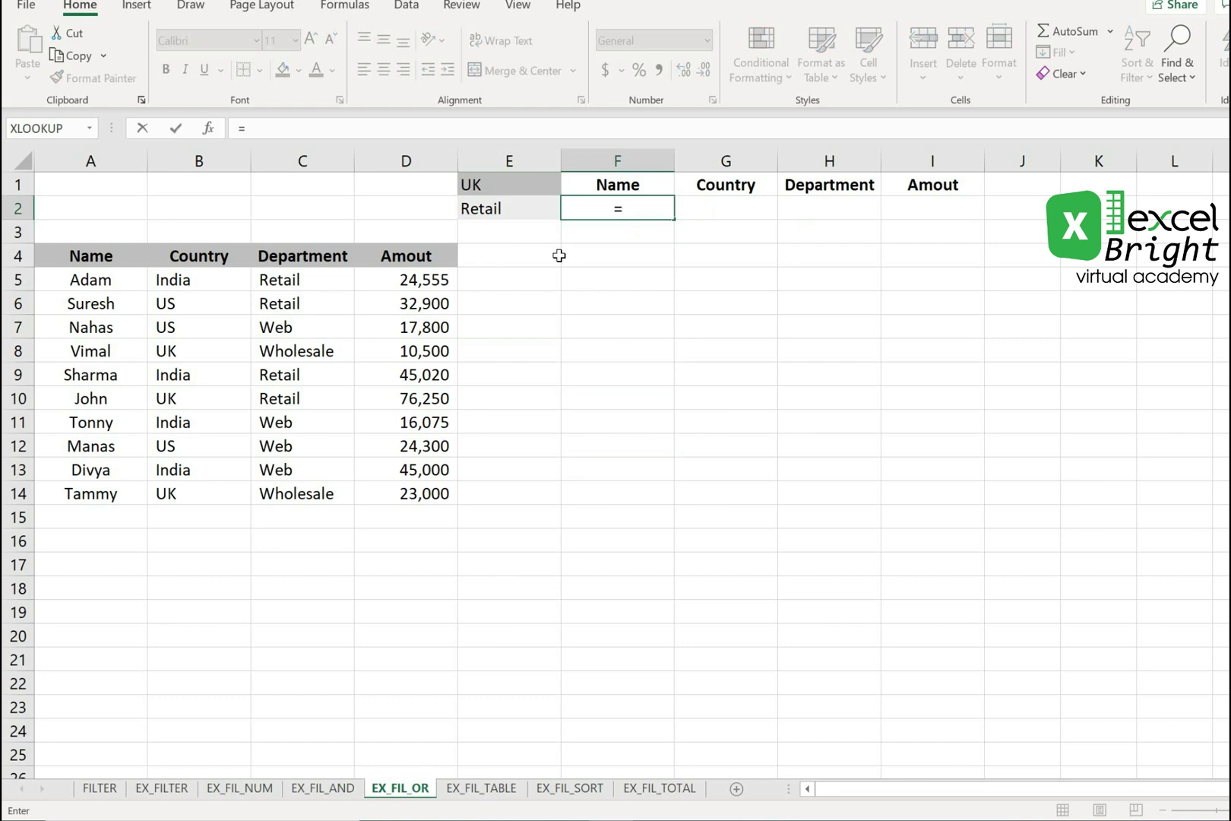
pyautogui.write('fil')
pyautogui.press('Tab')
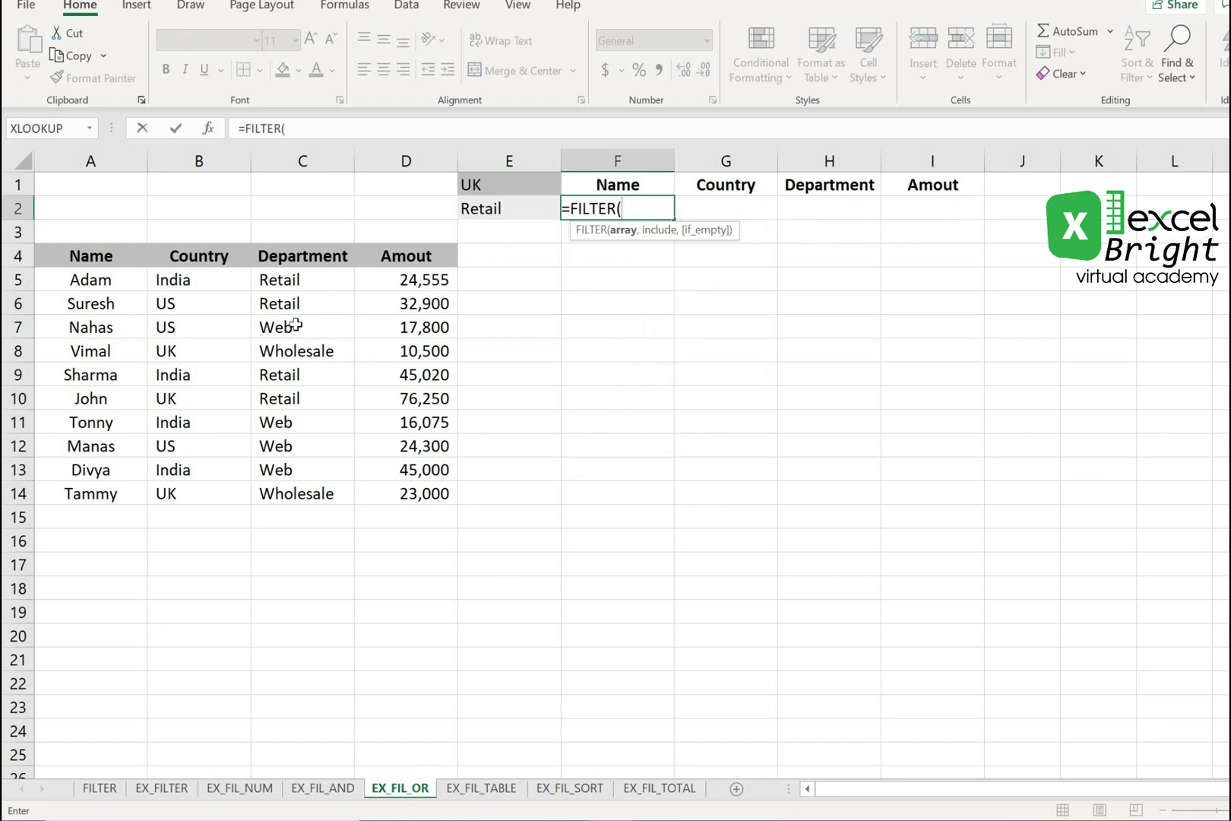
pyautogui.moveTo(83, 277); pyautogui.dragTo(380, 490)
pyautogui.write(',')
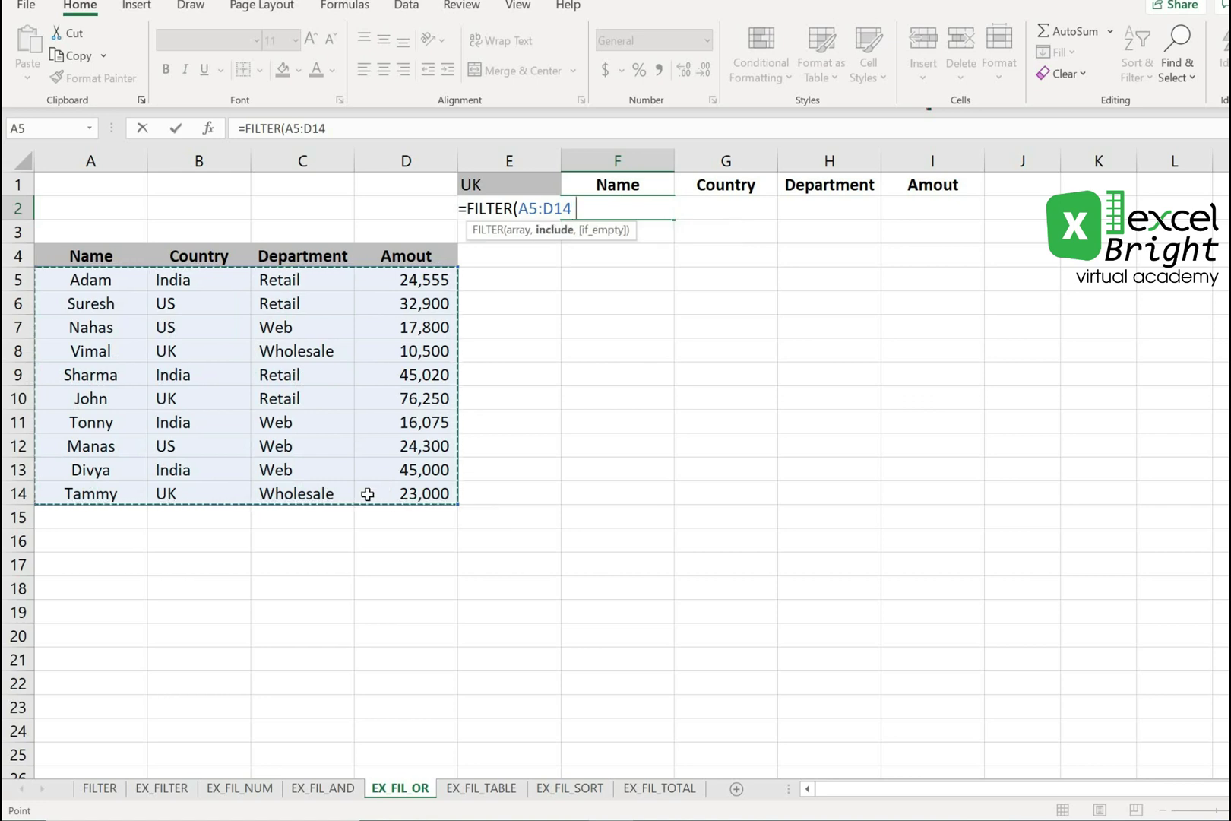
# Step: Add the country condition (B5:B14=E1) in parentheses as the include argument, followed by the OR operator +
pyautogui.moveTo(208, 288); pyautogui.dragTo(214, 481)
pyautogui.write('=')
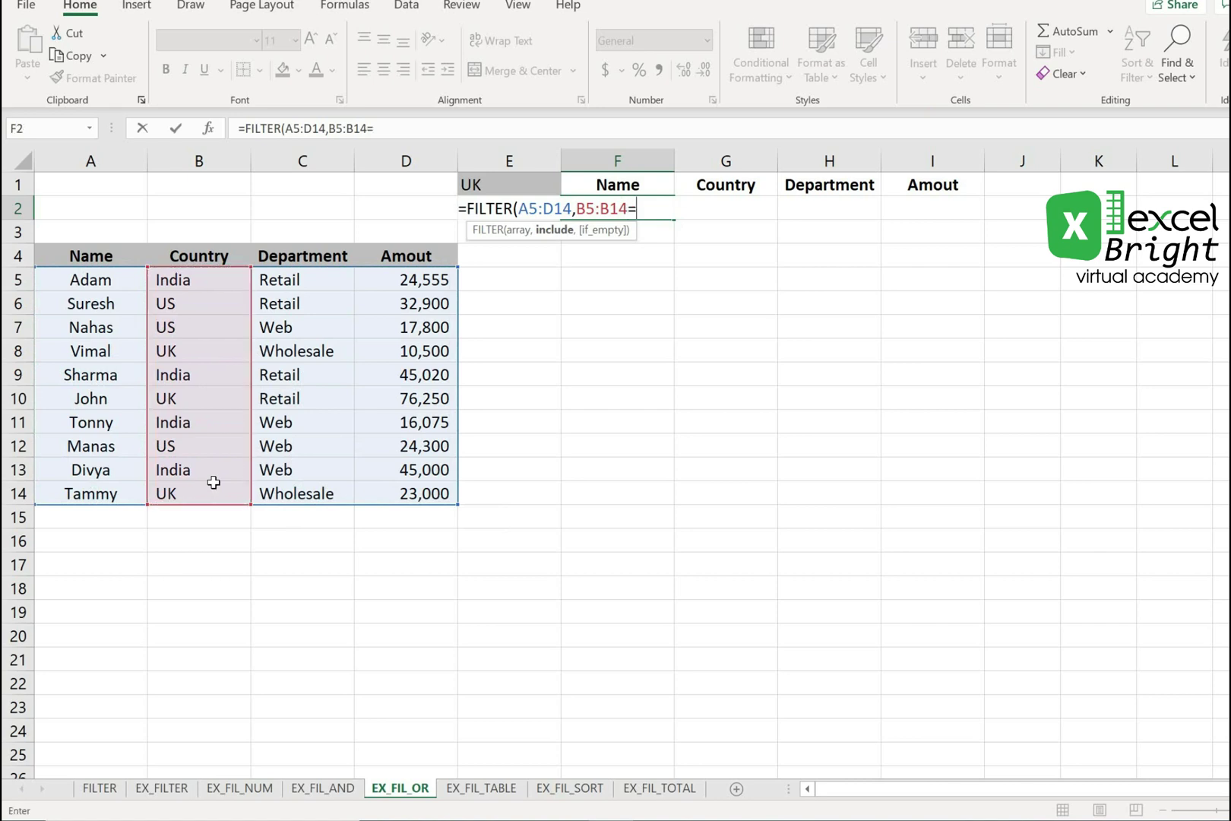
pyautogui.click(500, 184)
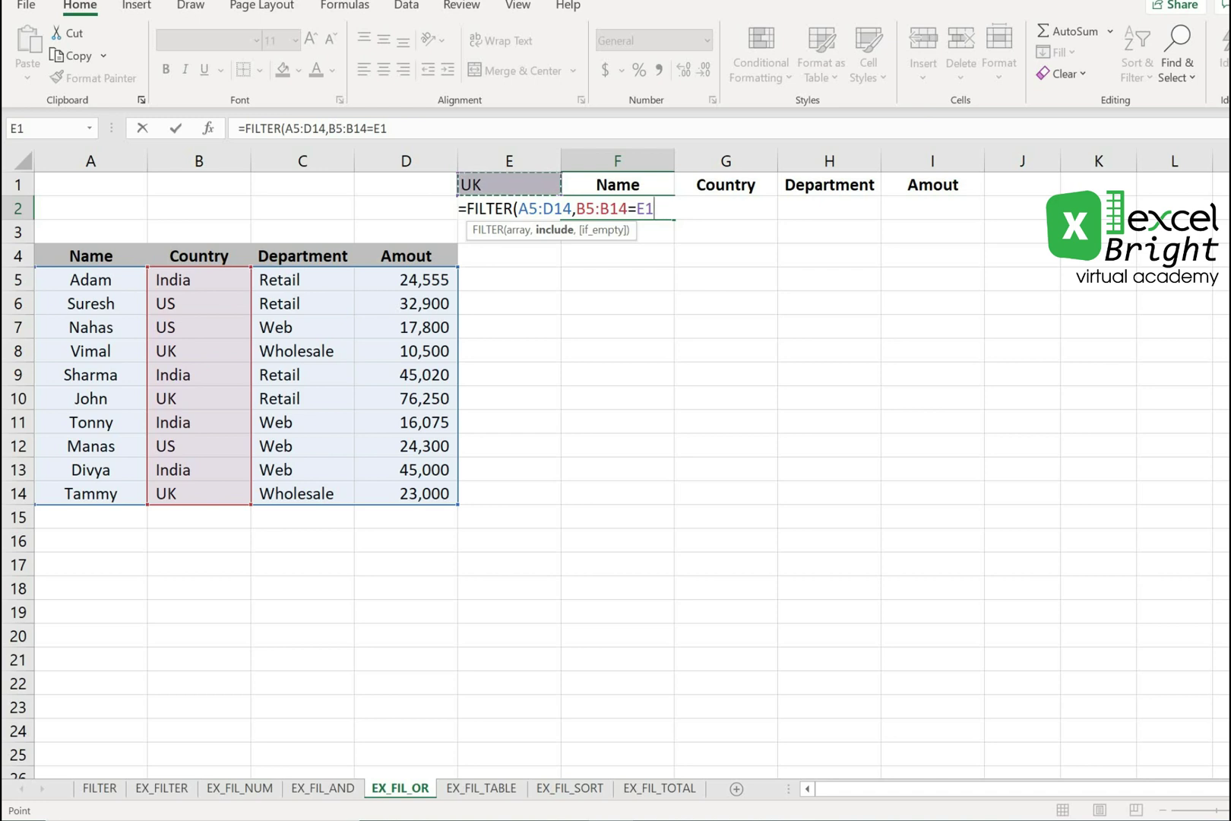
pyautogui.click(328, 128)
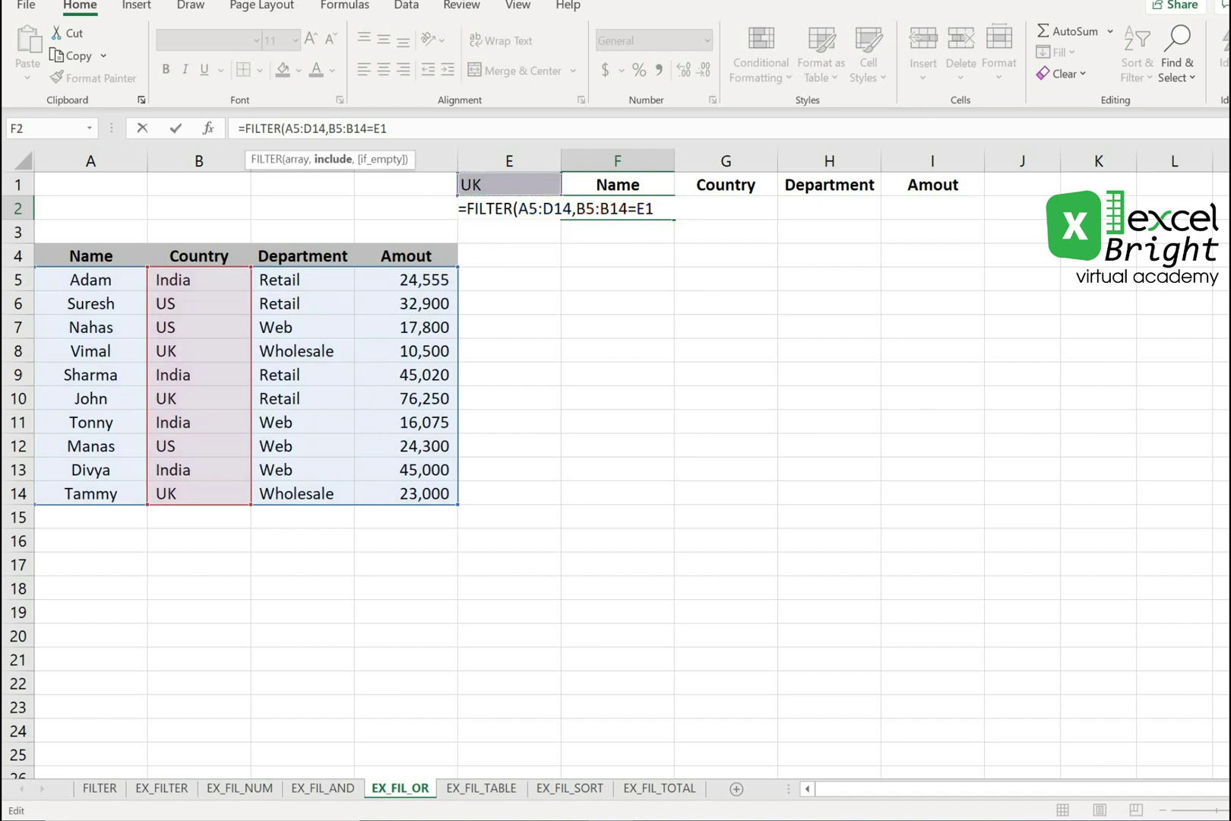
pyautogui.write('(')
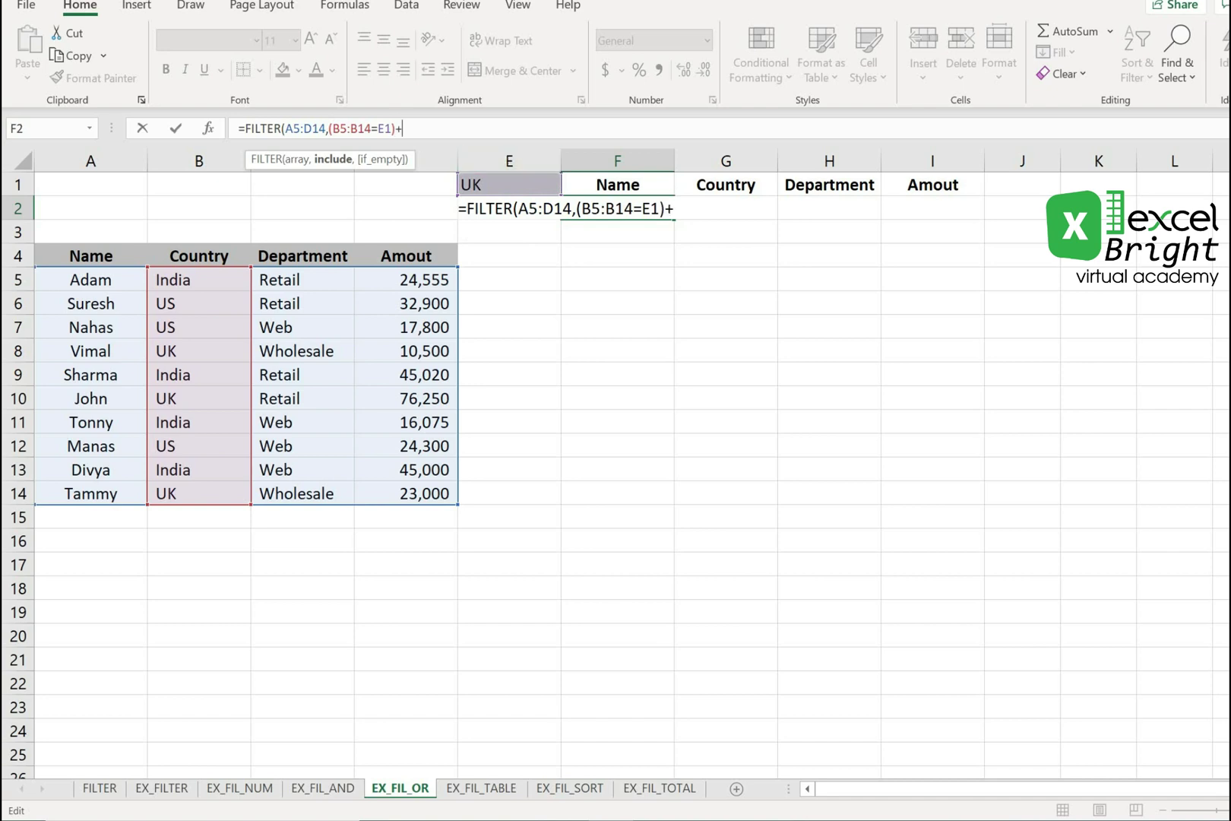
# Step: Add the department condition (C5:C14=E2) after the plus sign and complete the FILTER formula in F2
pyautogui.moveTo(311, 275); pyautogui.dragTo(317, 493)
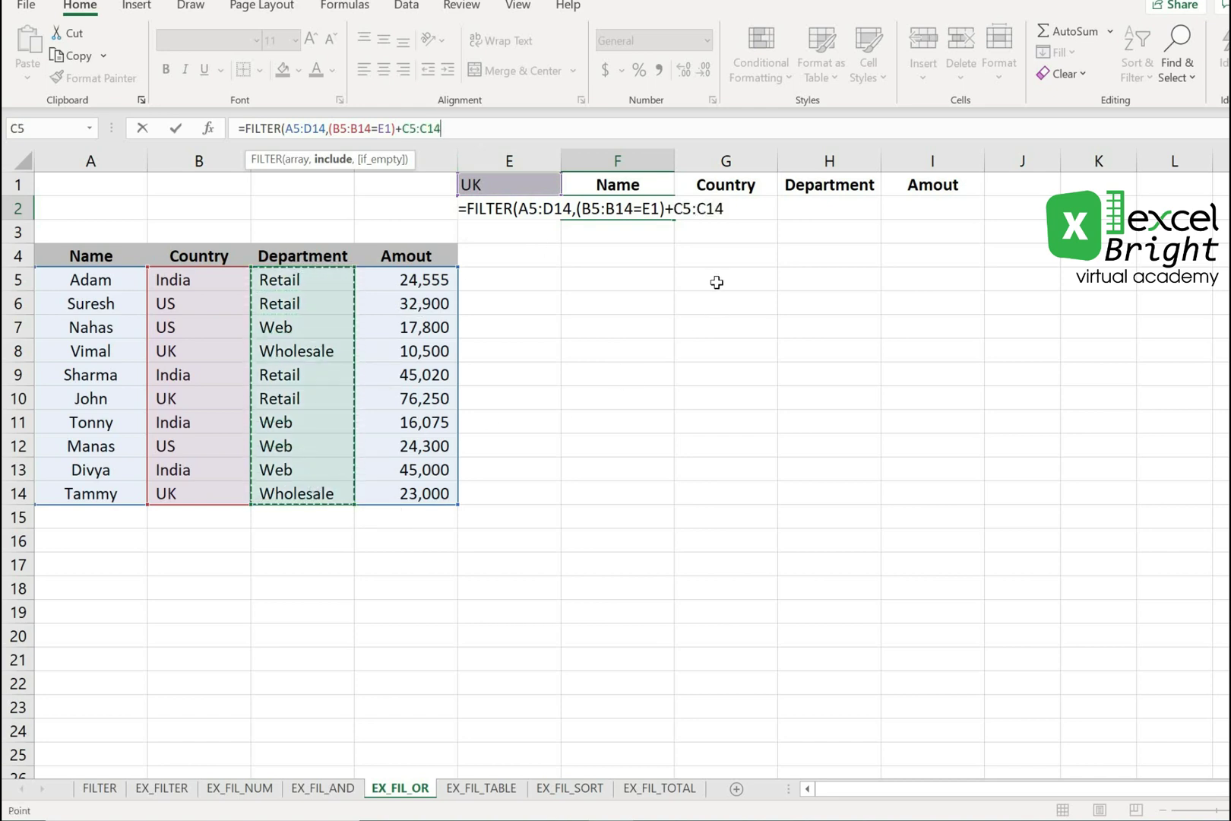
pyautogui.press('F2')
pyautogui.write('(')
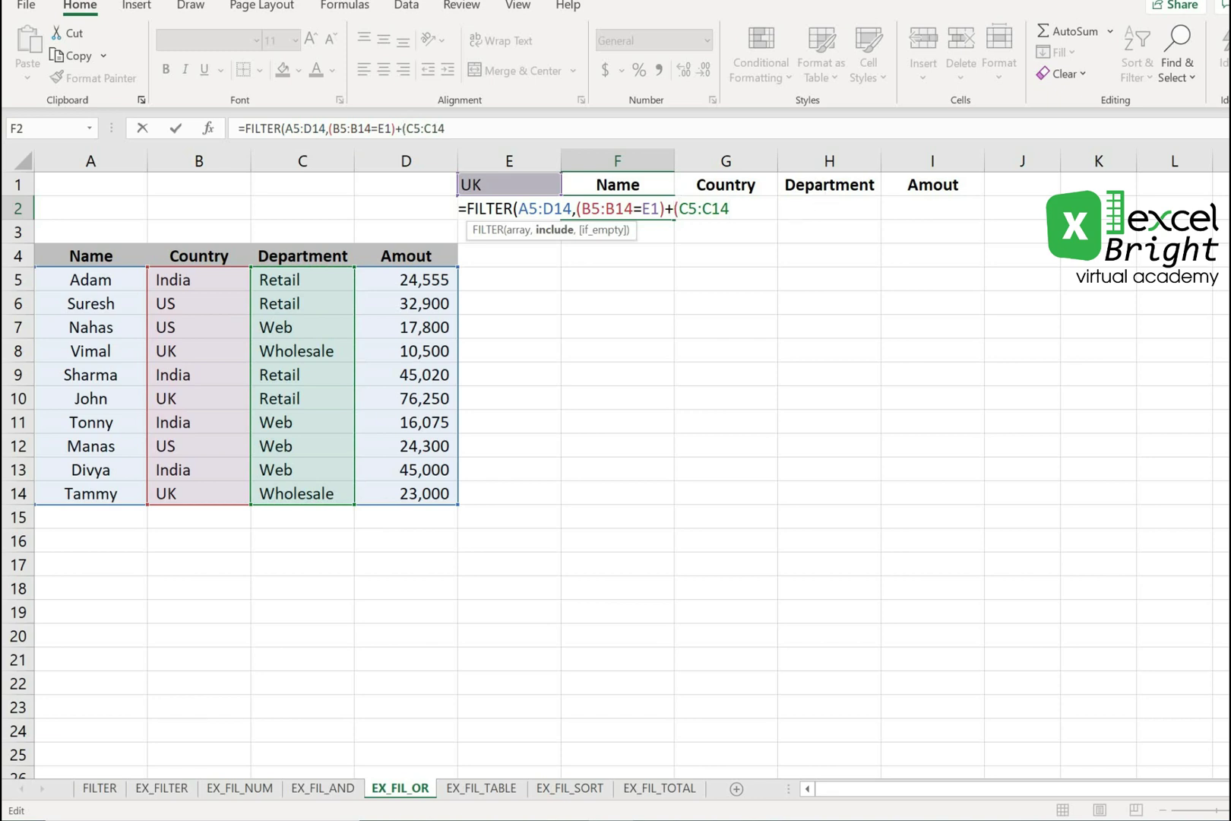
pyautogui.click(442, 203)
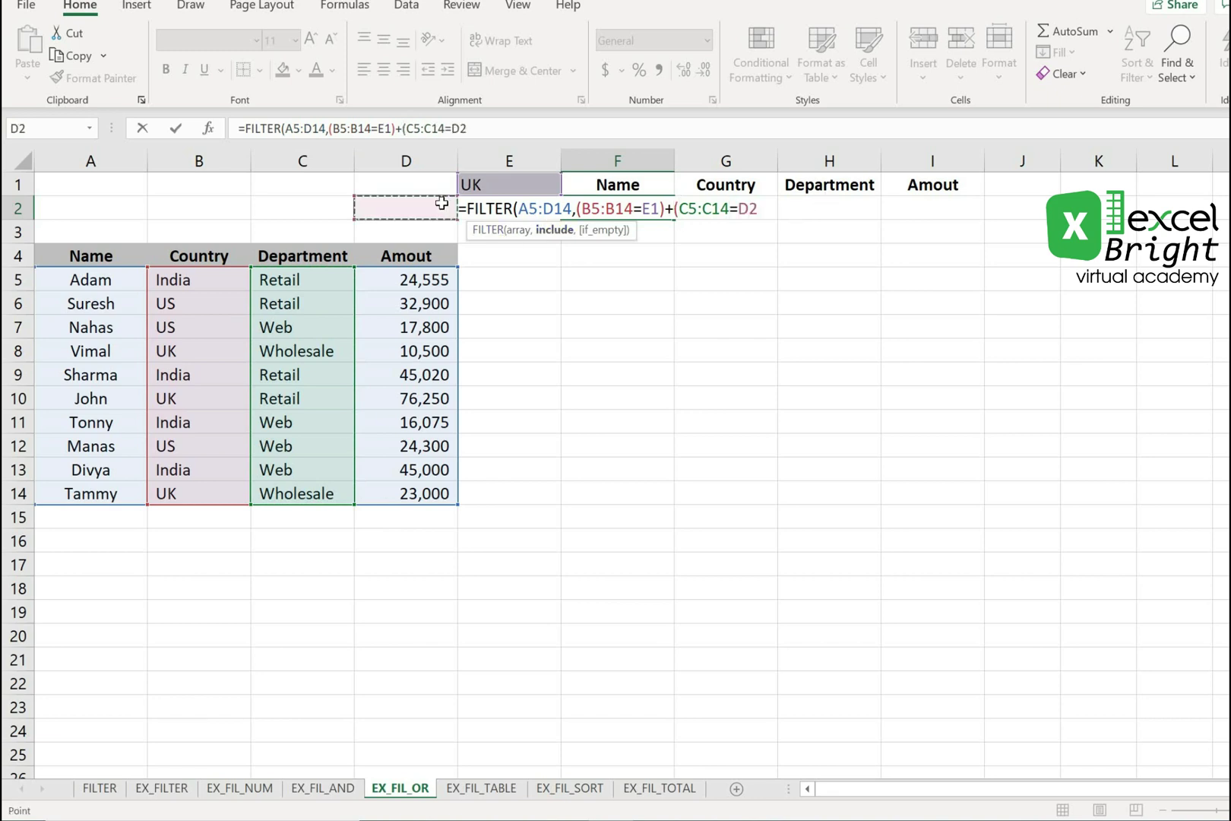
pyautogui.press('Right')
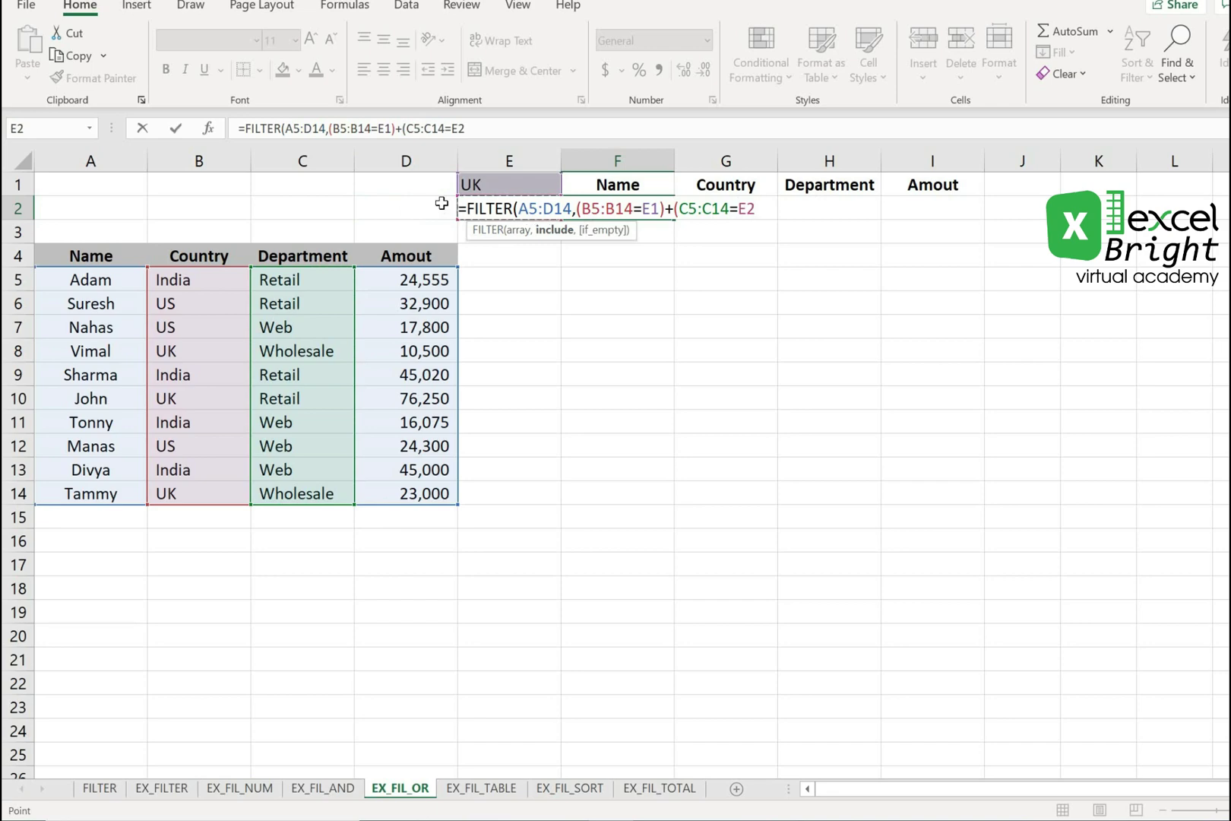
pyautogui.write('))')
pyautogui.press('Return')
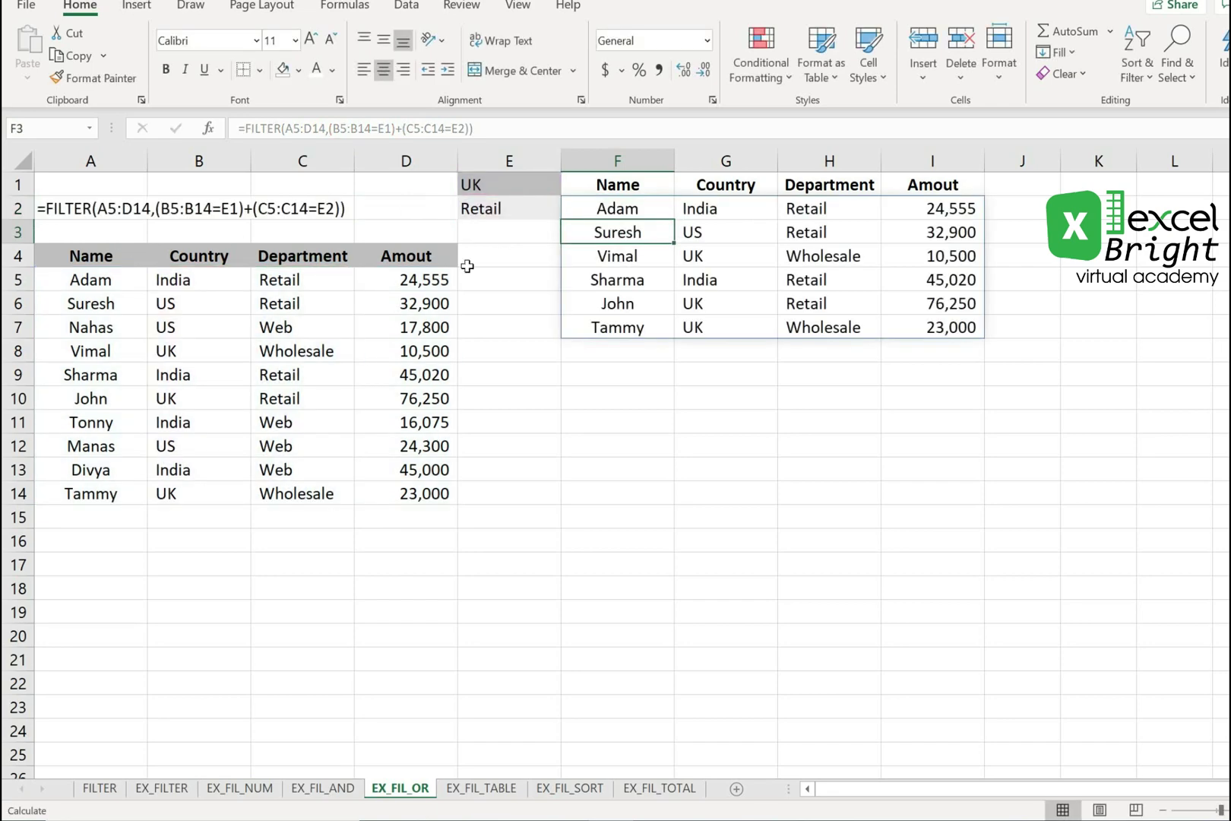
# Step: Compare the OR results with the criteria in E1:E2 and change the department criterion in E2 to Web
pyautogui.click(511, 204)
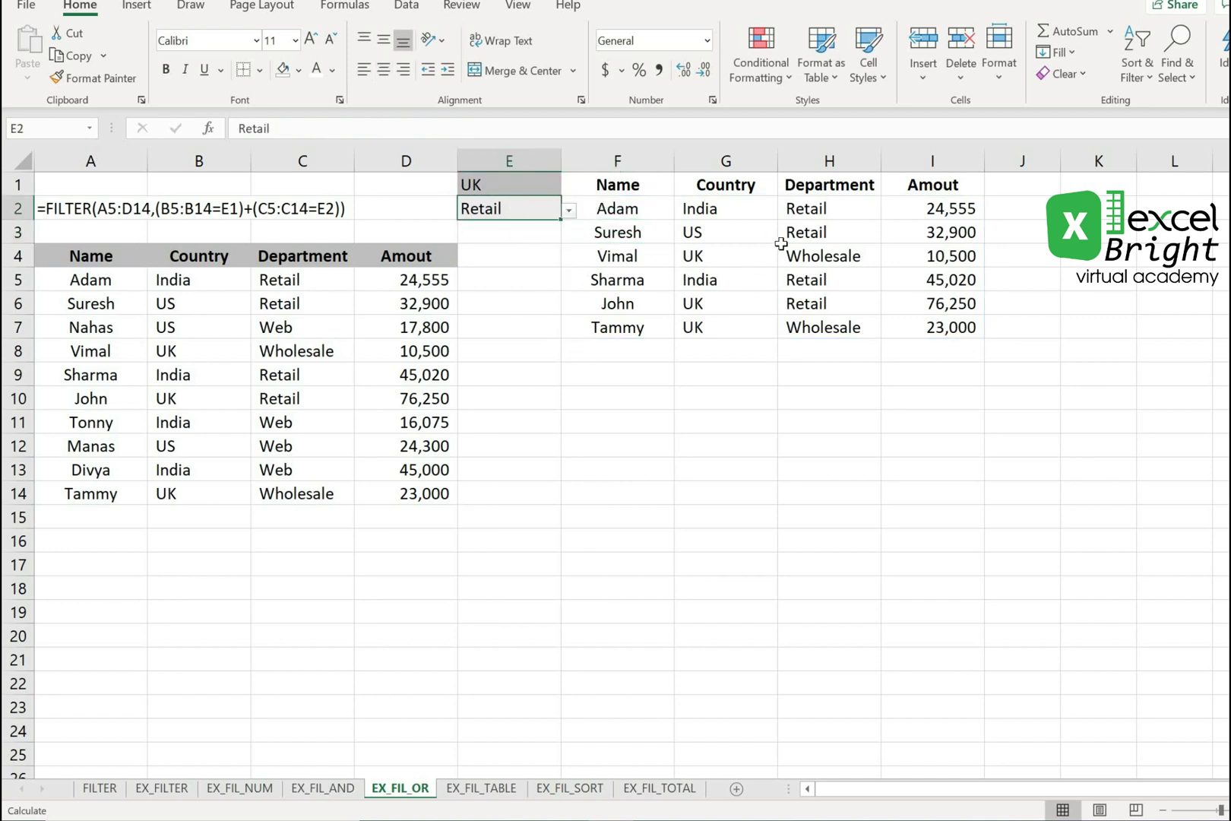
pyautogui.moveTo(837, 210); pyautogui.dragTo(834, 229)
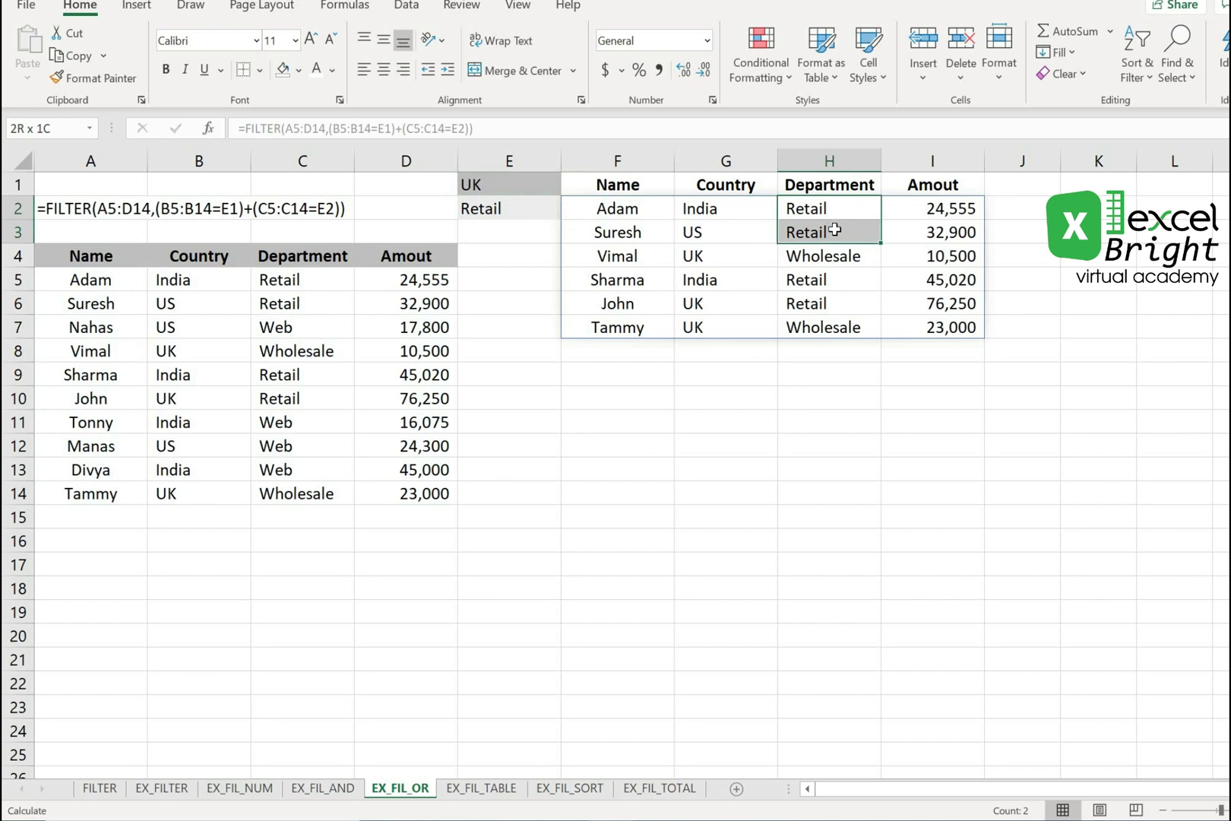
pyautogui.click(715, 260)
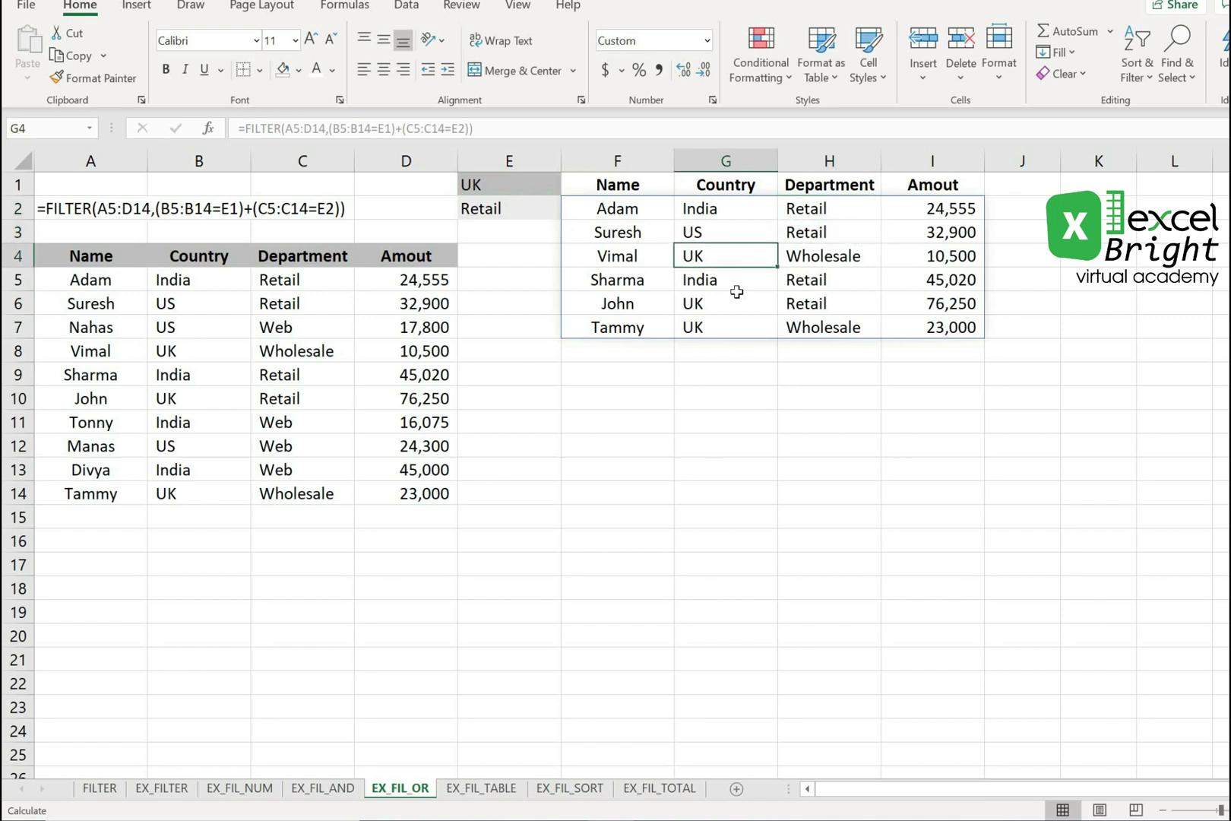
pyautogui.click(769, 325)
pyautogui.click(545, 204)
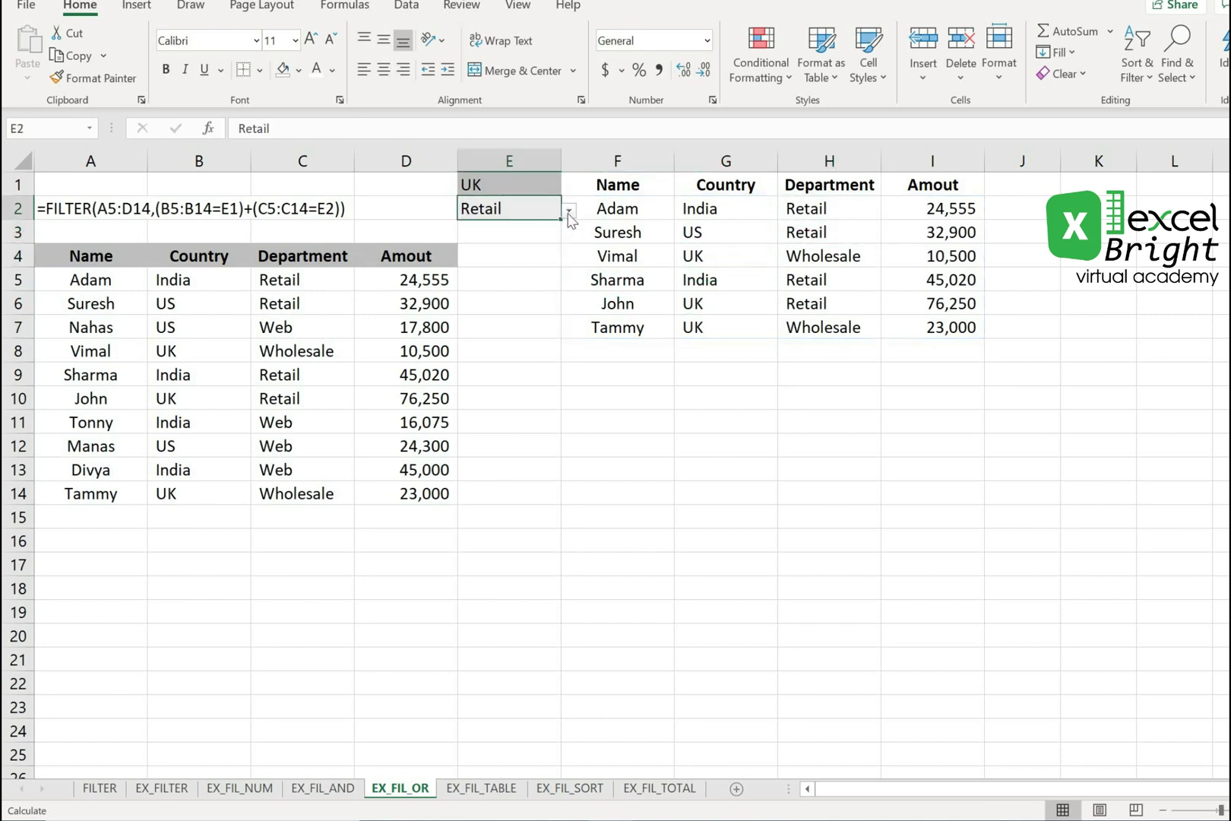
pyautogui.click(569, 210)
pyautogui.click(509, 245)
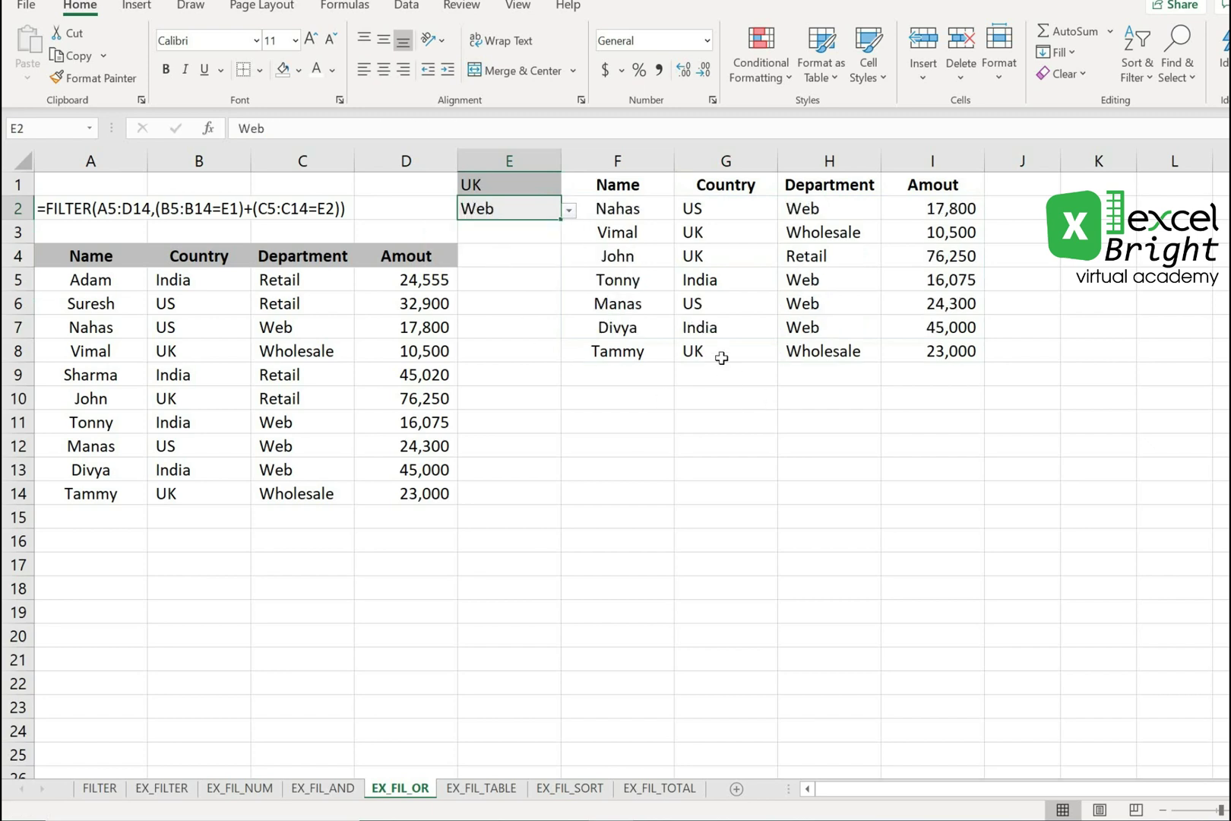
pyautogui.click(721, 358)
# Step: Set the country criterion in E1 to India and review the formula text in A2
pyautogui.click(494, 186)
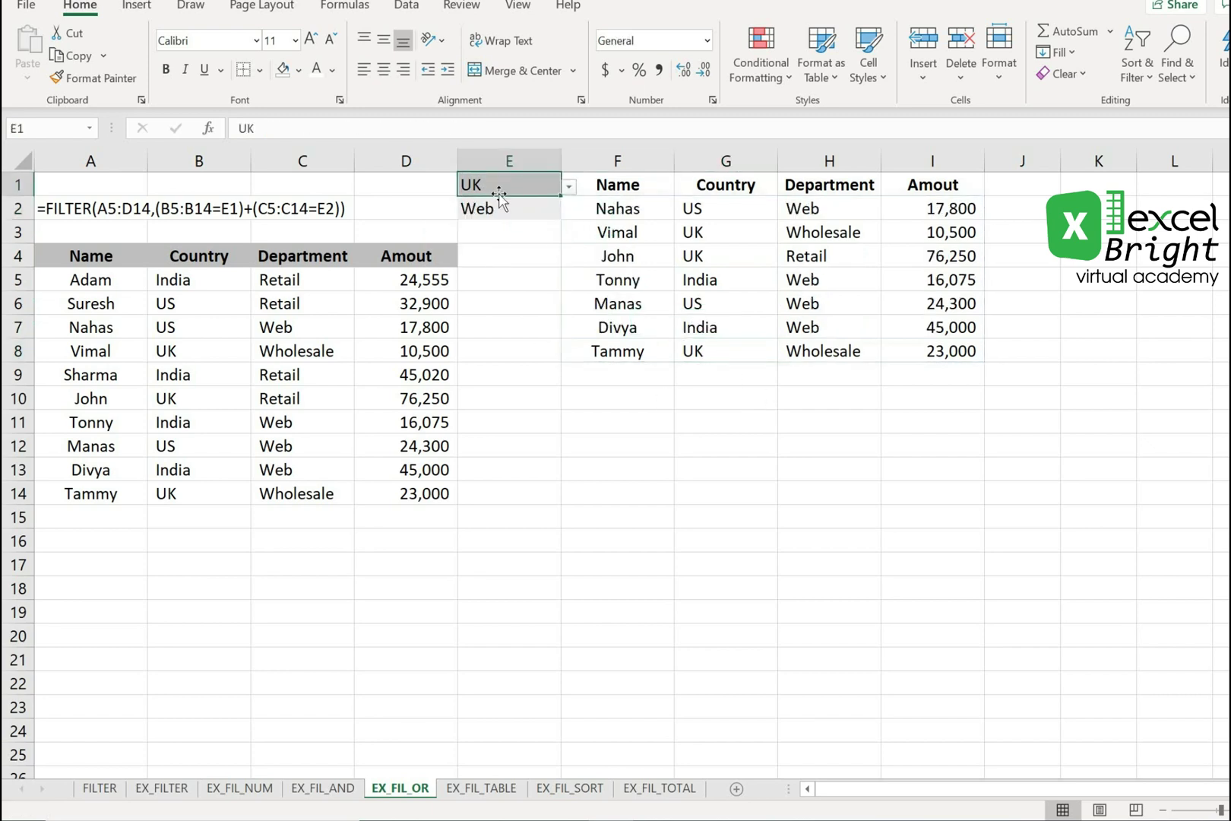
pyautogui.click(569, 187)
pyautogui.click(498, 201)
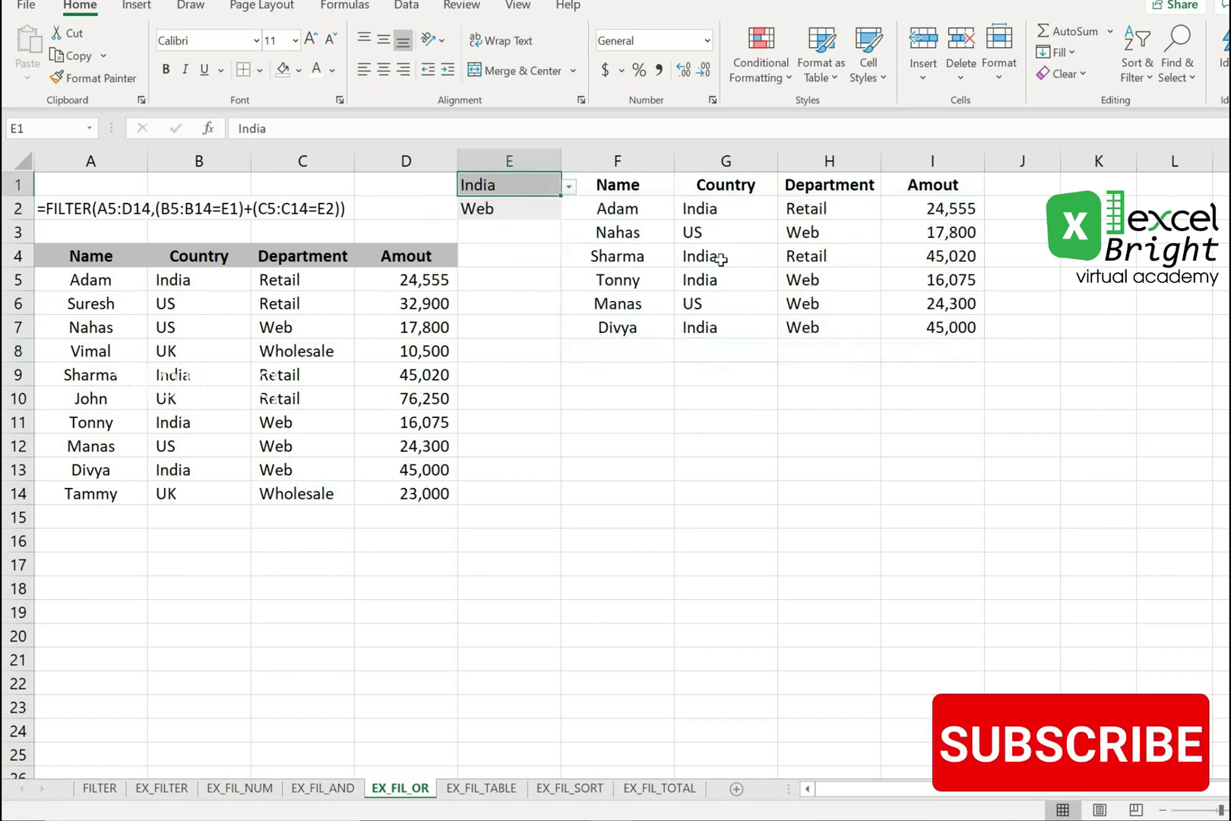
pyautogui.click(505, 258)
pyautogui.click(65, 210)
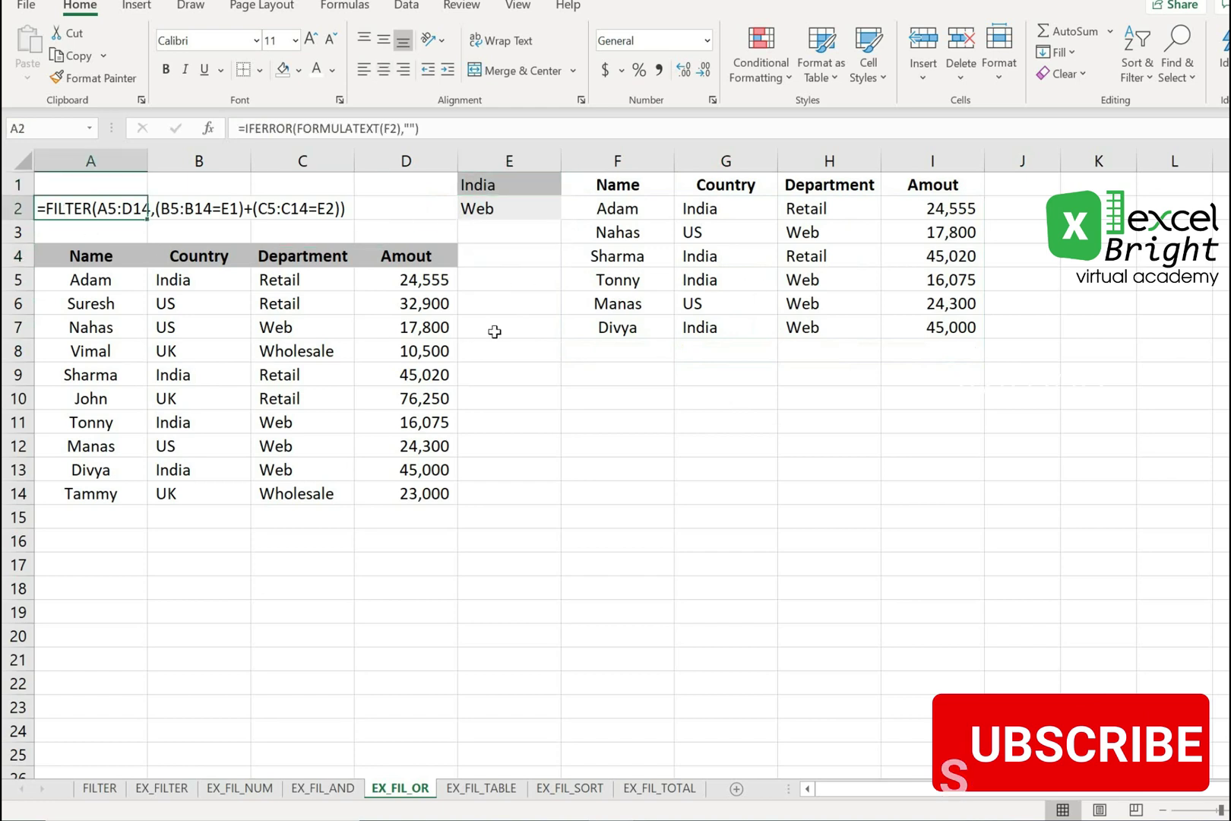
pyautogui.click(494, 332)
pyautogui.click(505, 231)
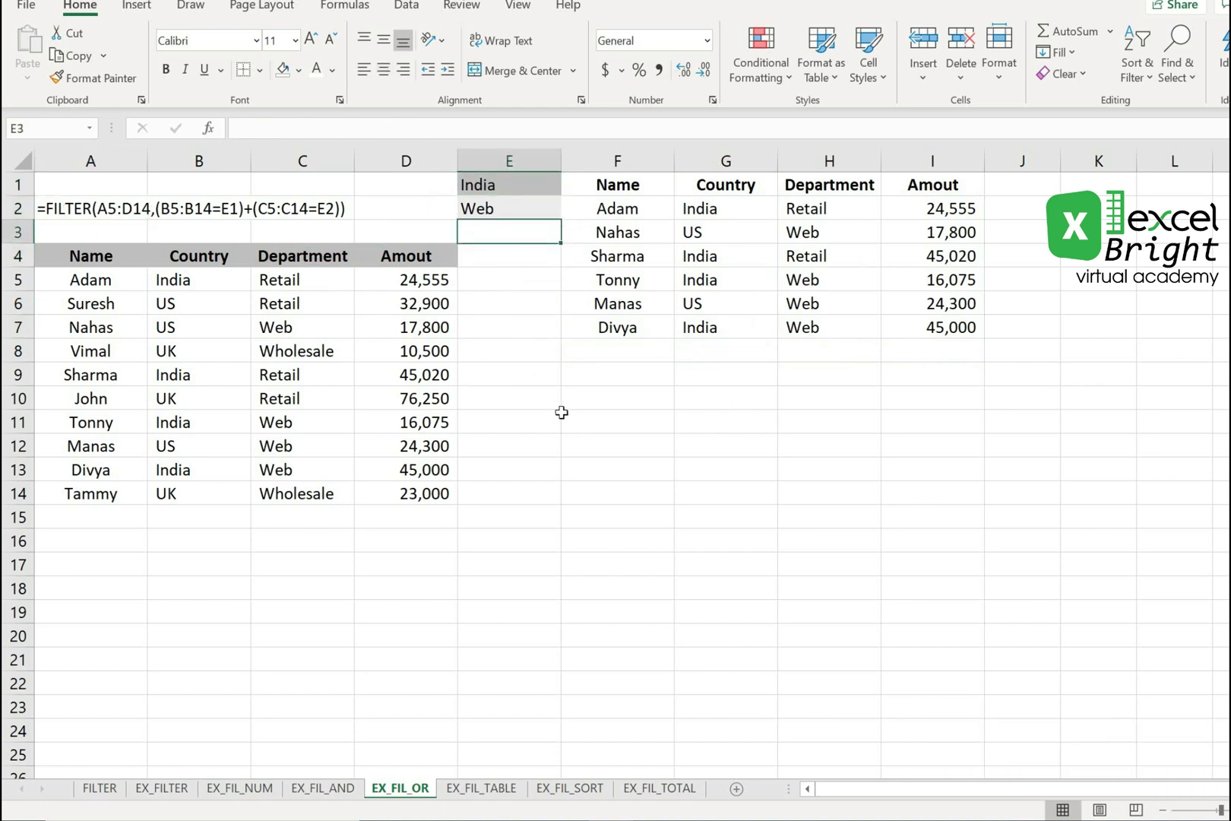
# Step: Open the EX_FIL_TABLE sheet and examine the source table A4:D14, its criteria cells and its table design properties
pyautogui.click(480, 791)
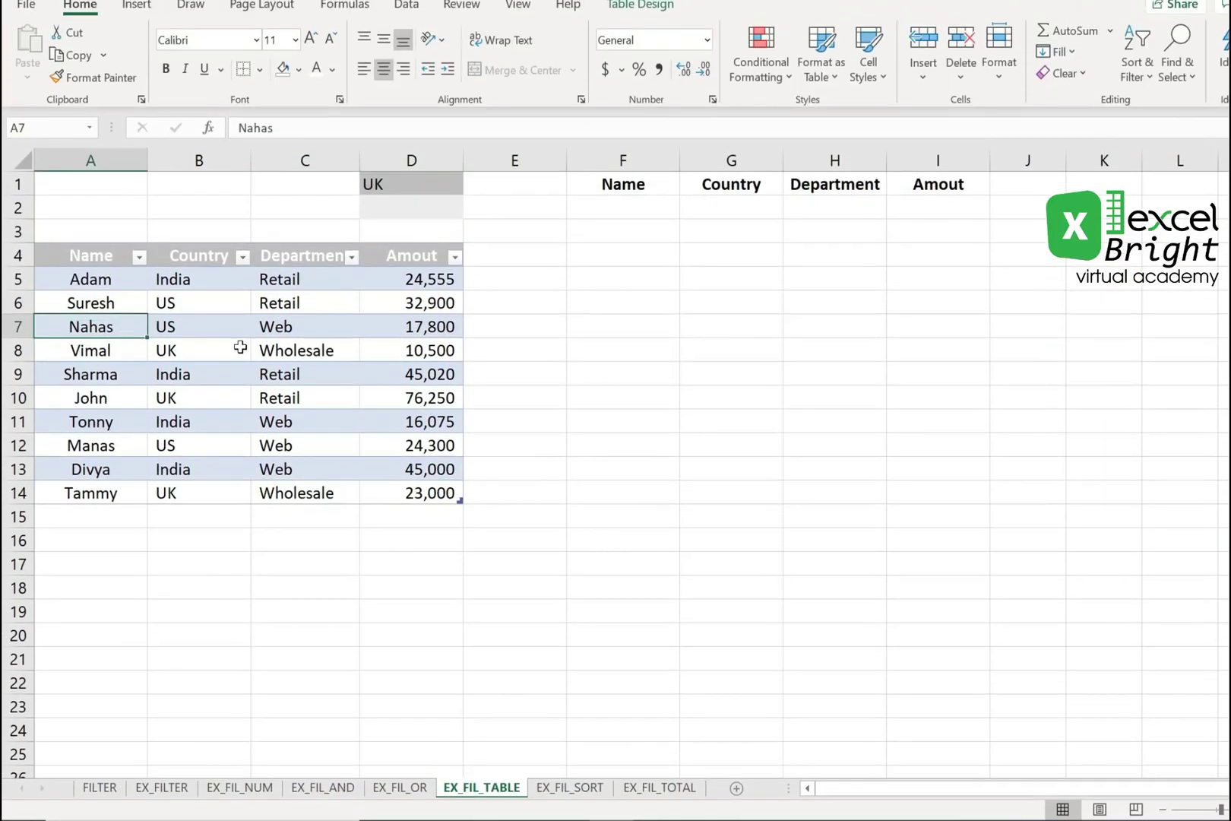
pyautogui.press('Right')
pyautogui.press('Right')
pyautogui.click(129, 280)
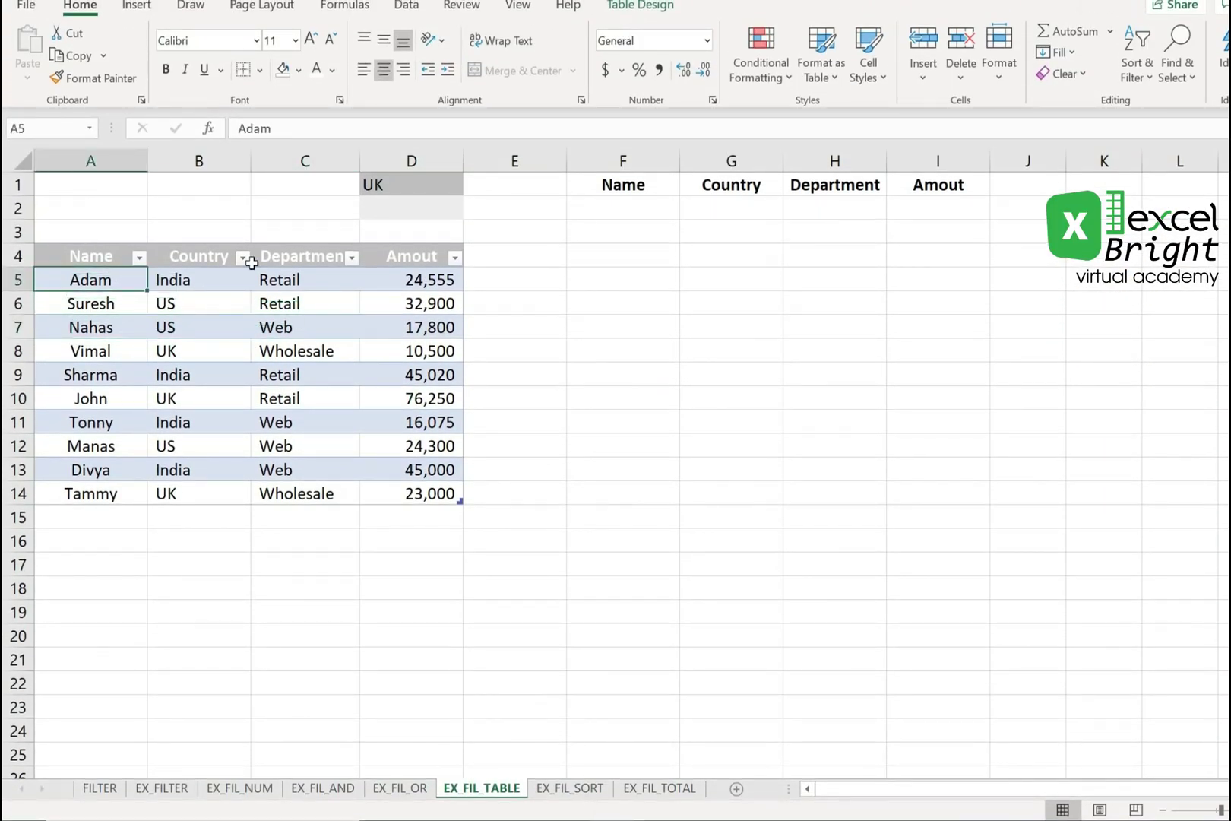
pyautogui.click(390, 212)
pyautogui.click(395, 190)
pyautogui.click(120, 324)
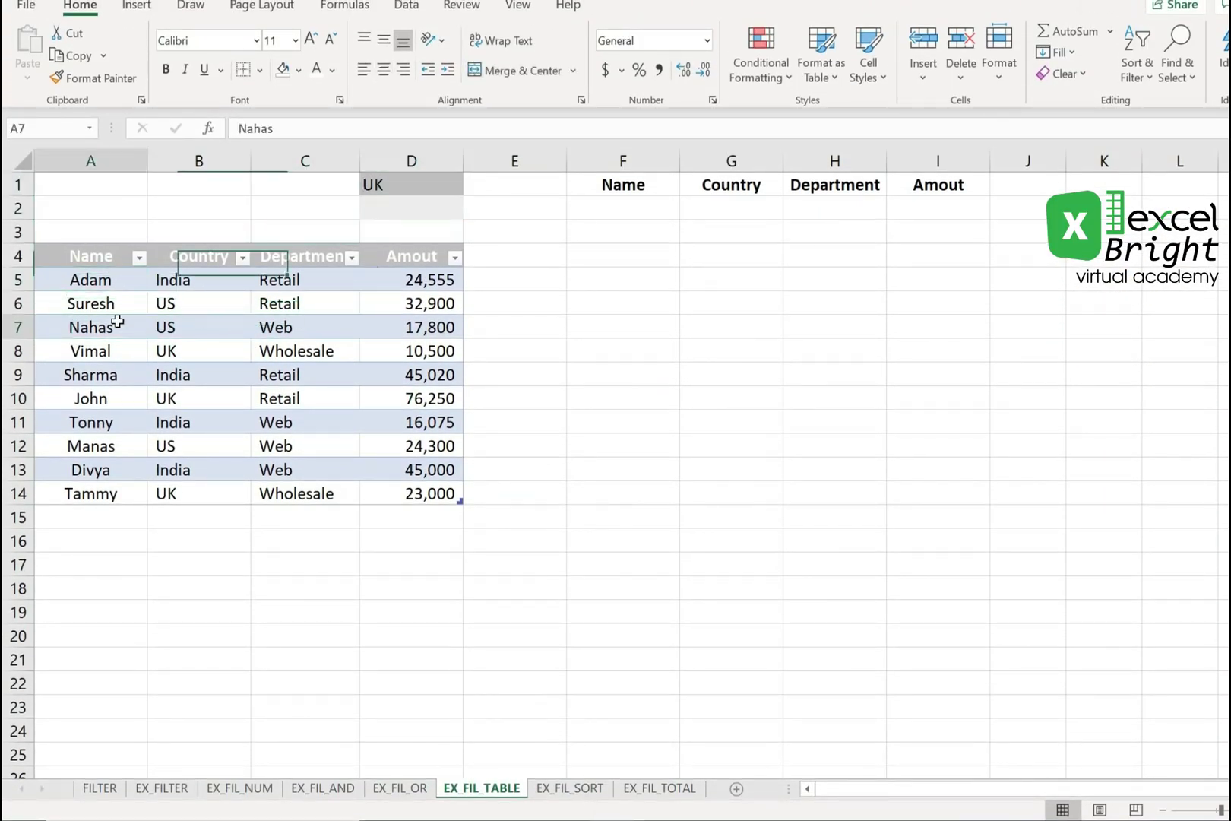
pyautogui.click(96, 282)
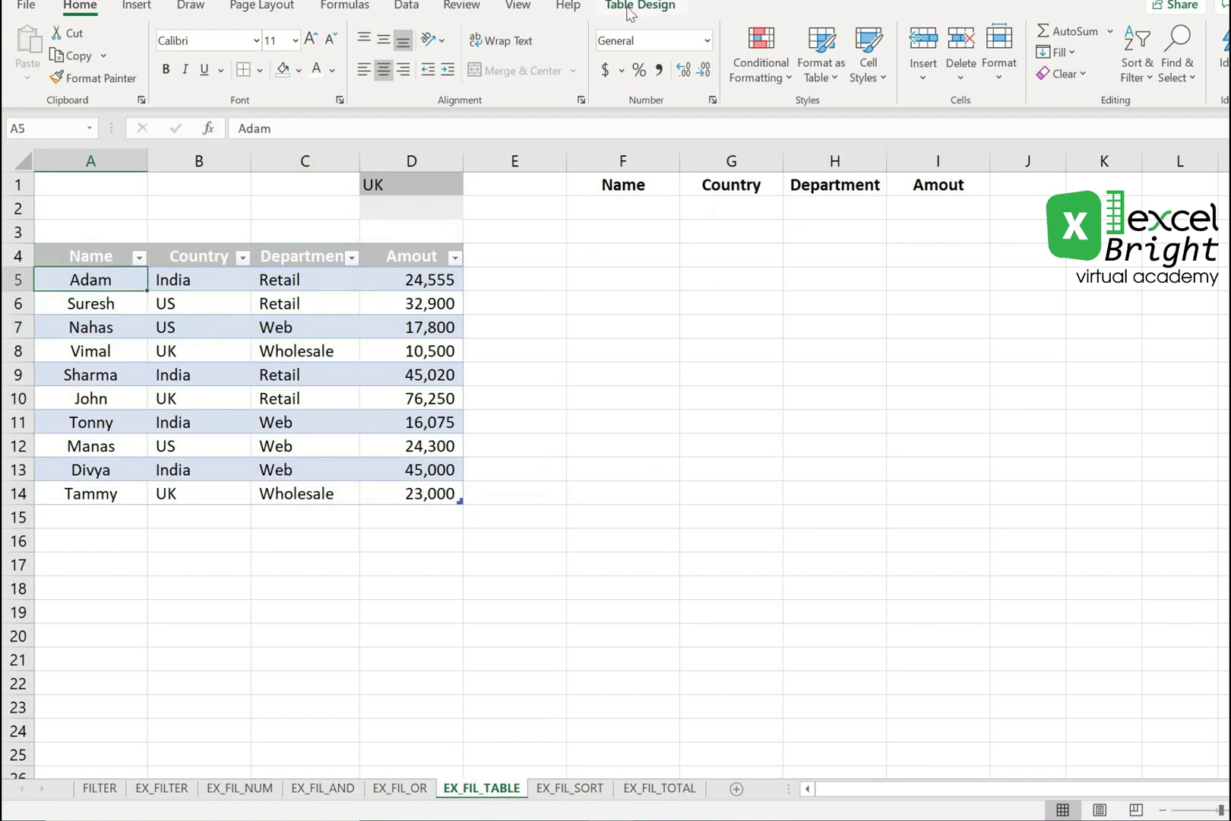
pyautogui.click(116, 465)
pyautogui.moveTo(76, 257); pyautogui.dragTo(411, 494)
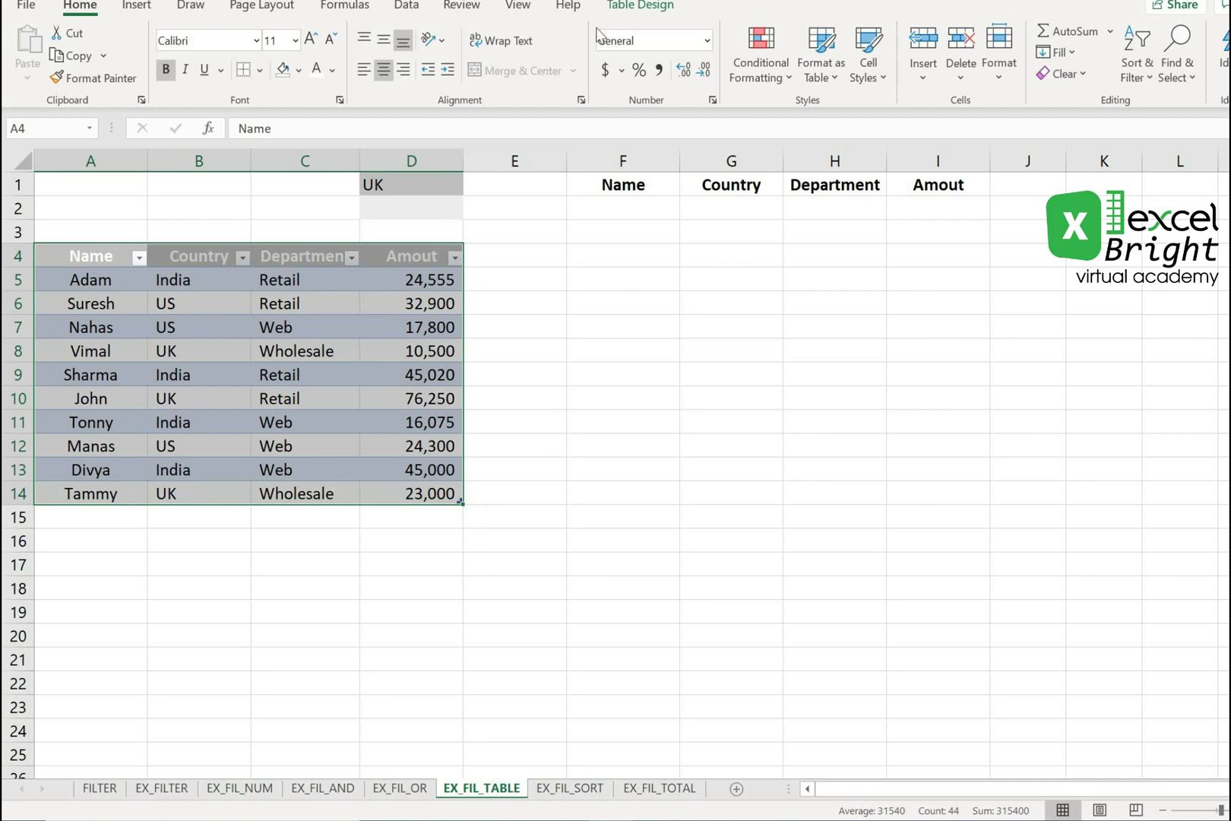
pyautogui.click(640, 6)
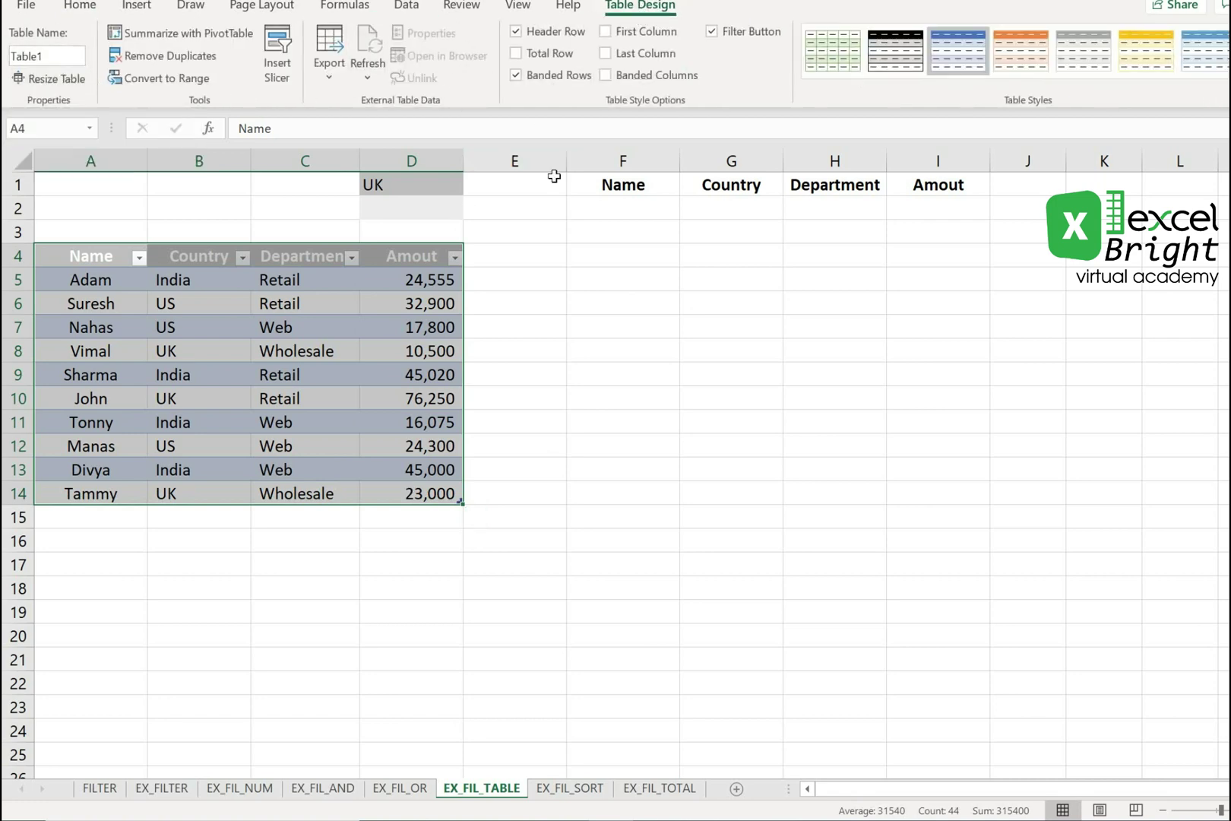
# Step: Start a FILTER formula in F2 with the whole table, Table1, as its array argument
pyautogui.click(630, 205)
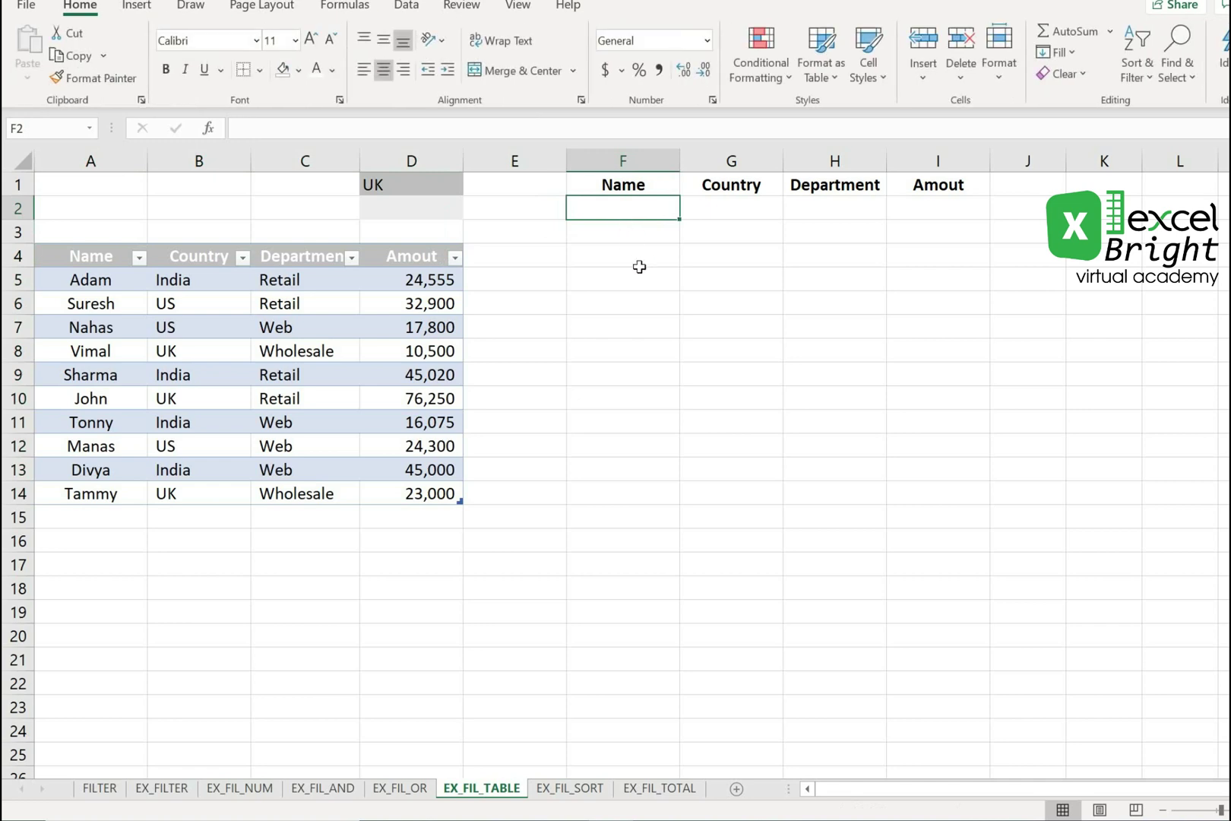
pyautogui.write('=fu')
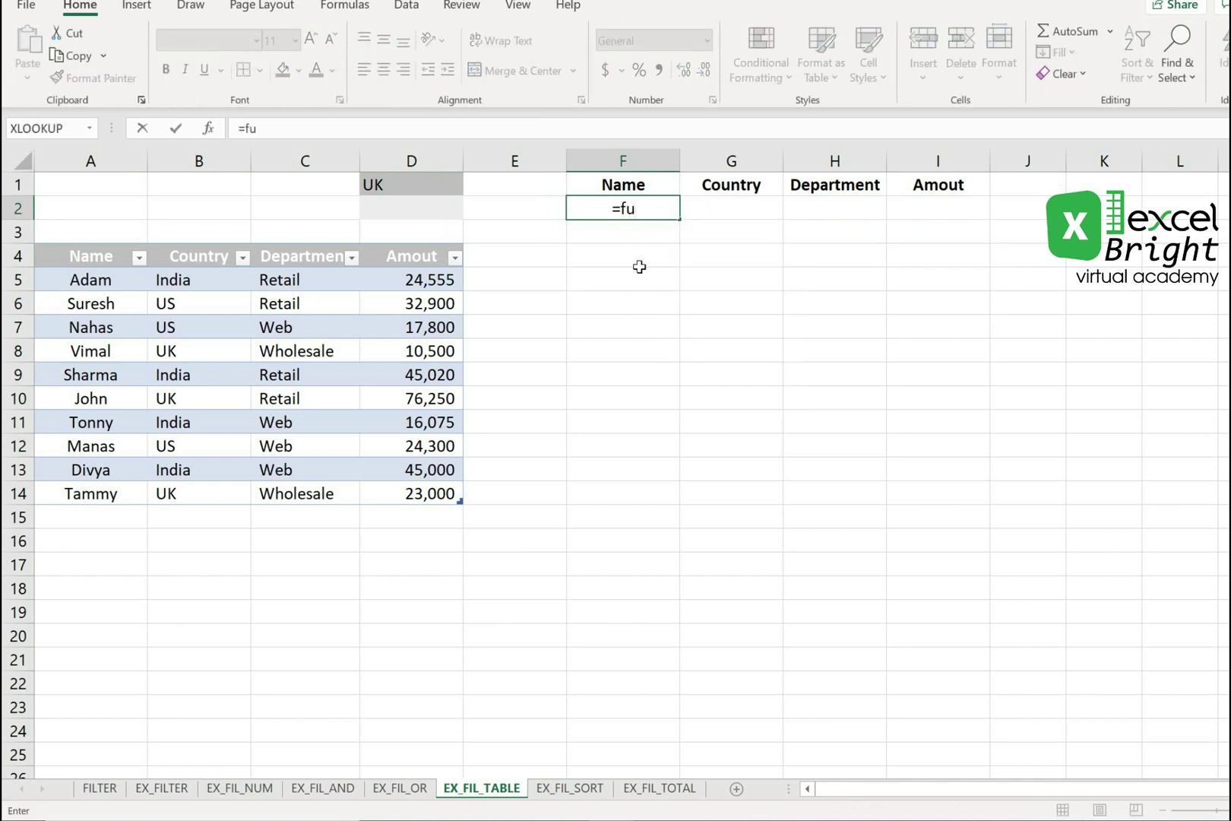
pyautogui.press('BackSpace')
pyautogui.write('il')
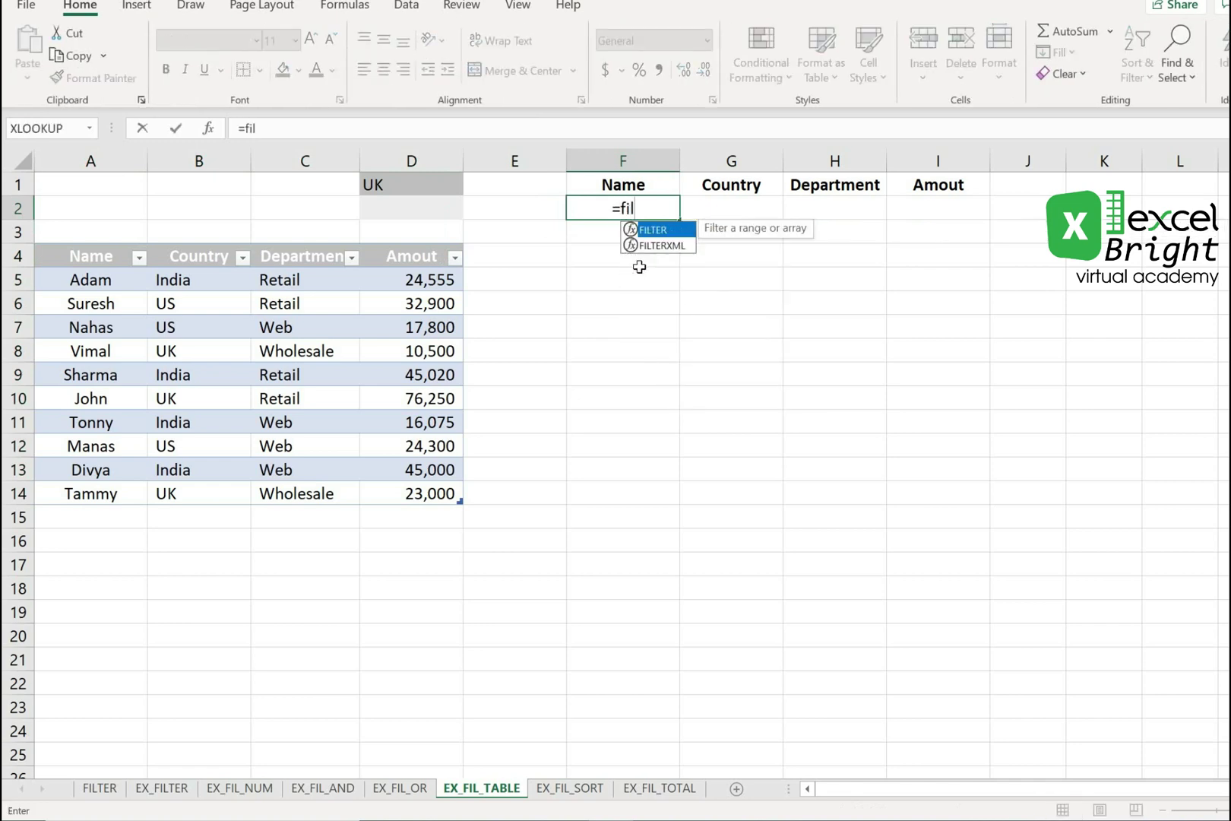
pyautogui.press('Tab')
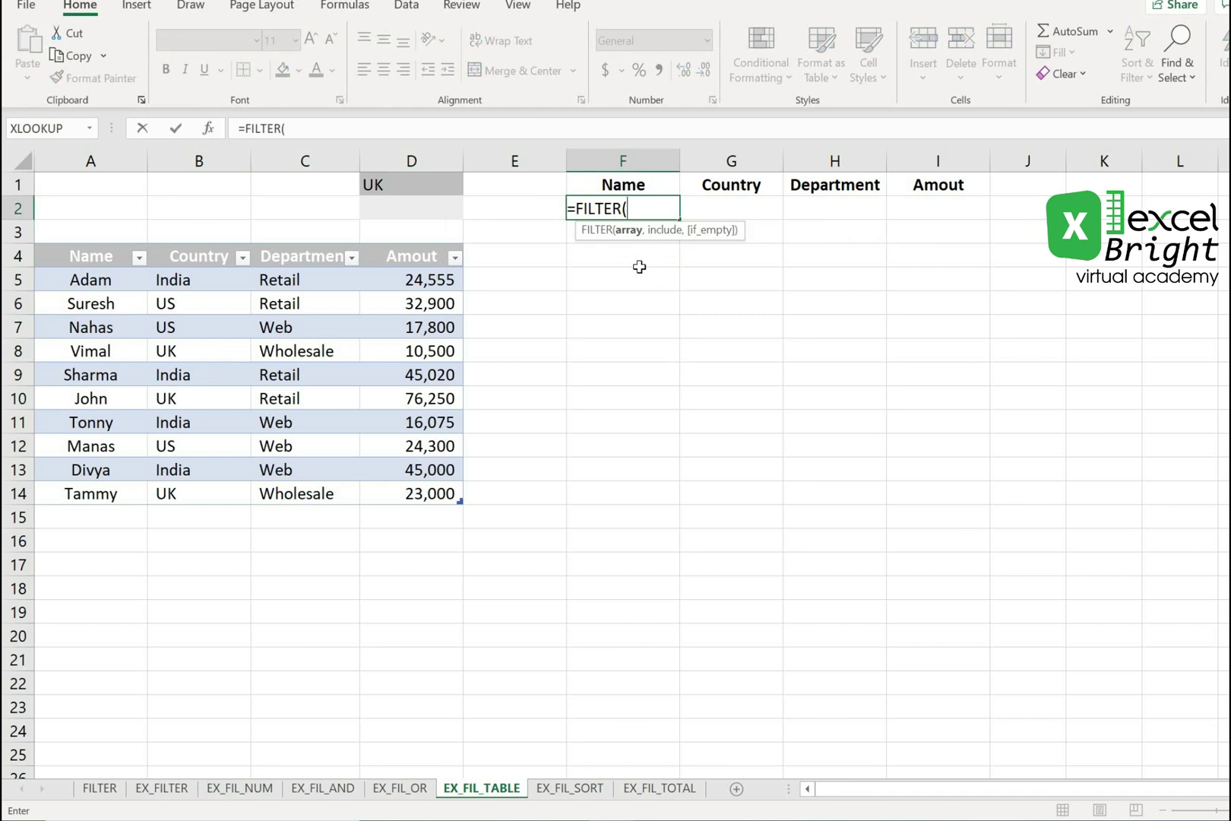
pyautogui.click(30, 240)
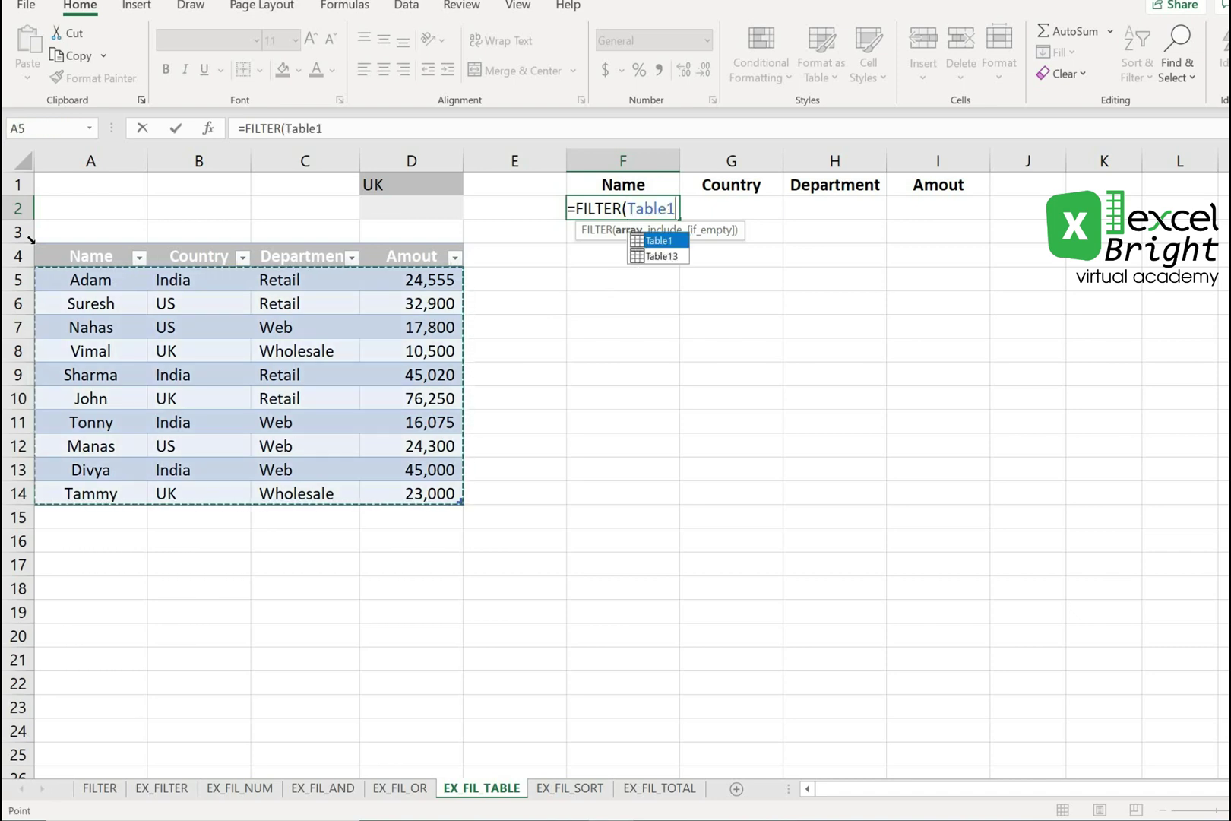
pyautogui.write(',')
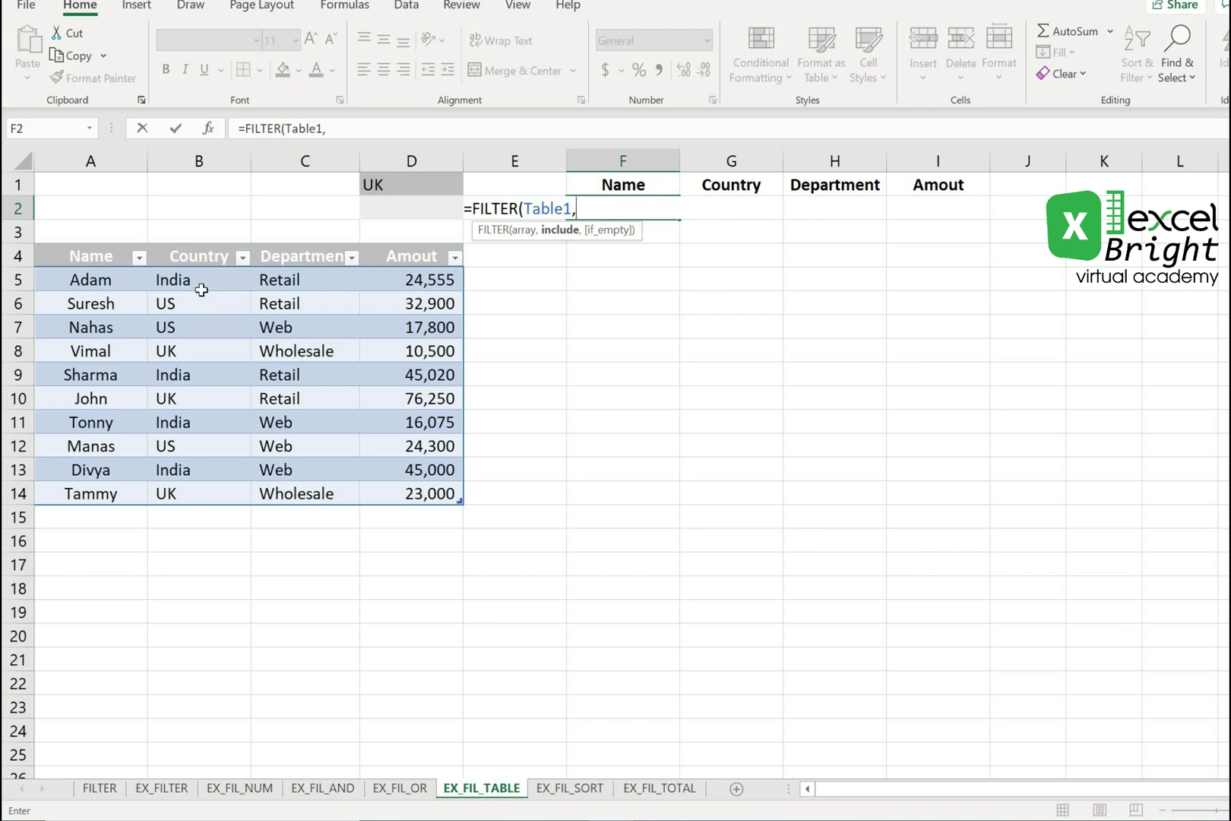
# Step: Add the include condition Table1[Country]=D1 and complete the FILTER formula in F2
pyautogui.click(195, 240)
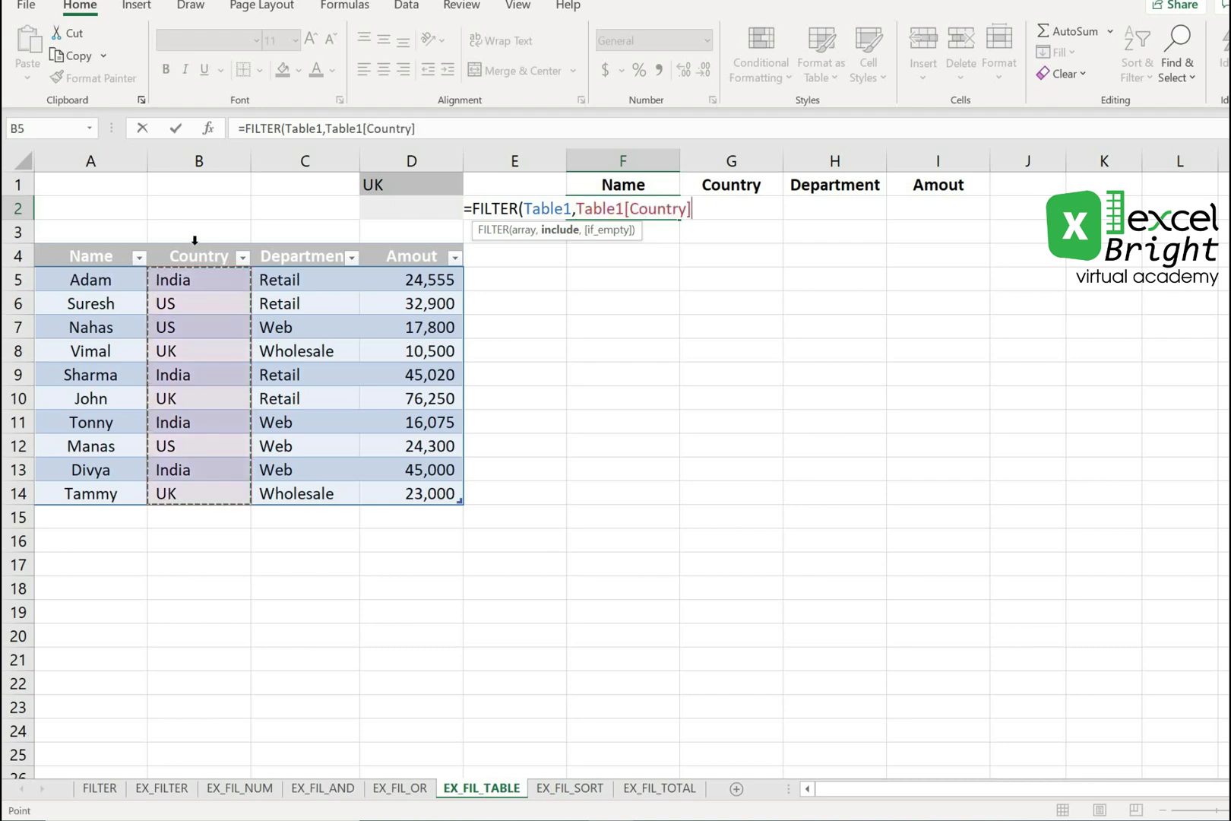
pyautogui.write('=')
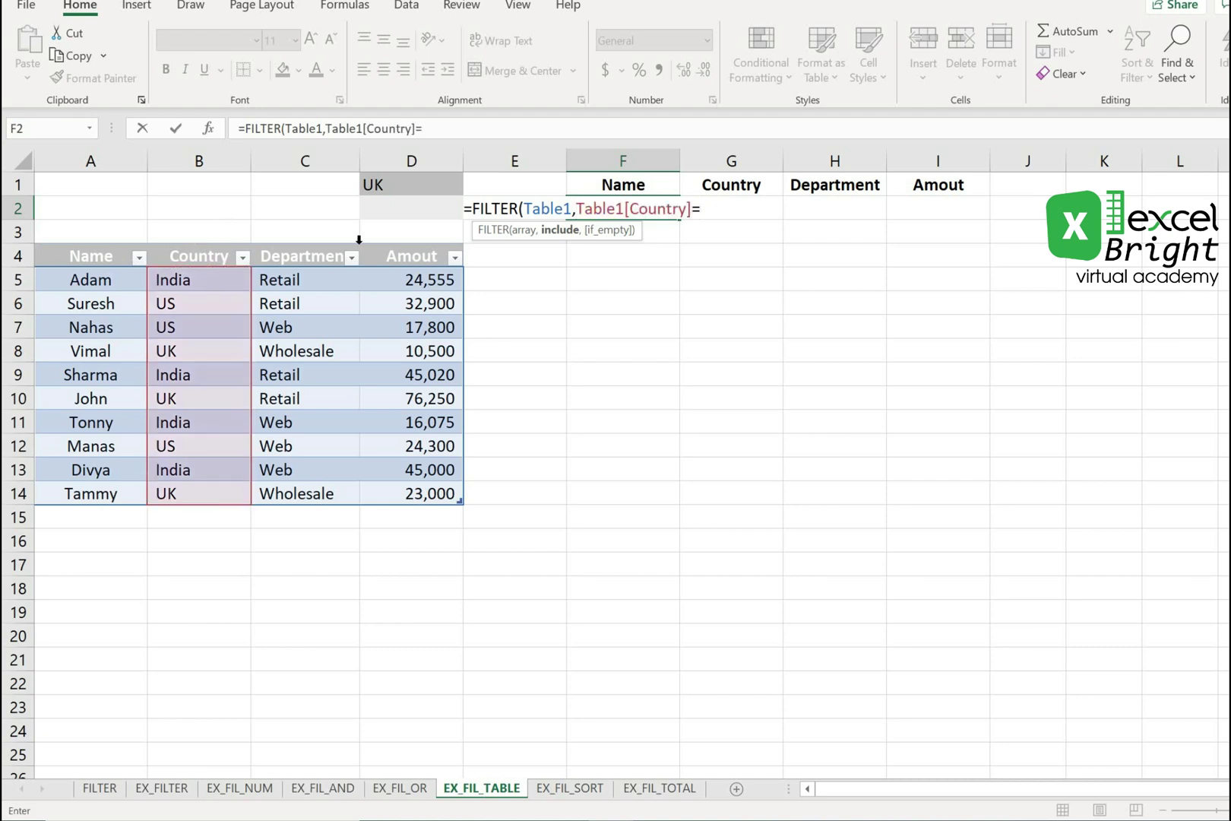
pyautogui.click(419, 182)
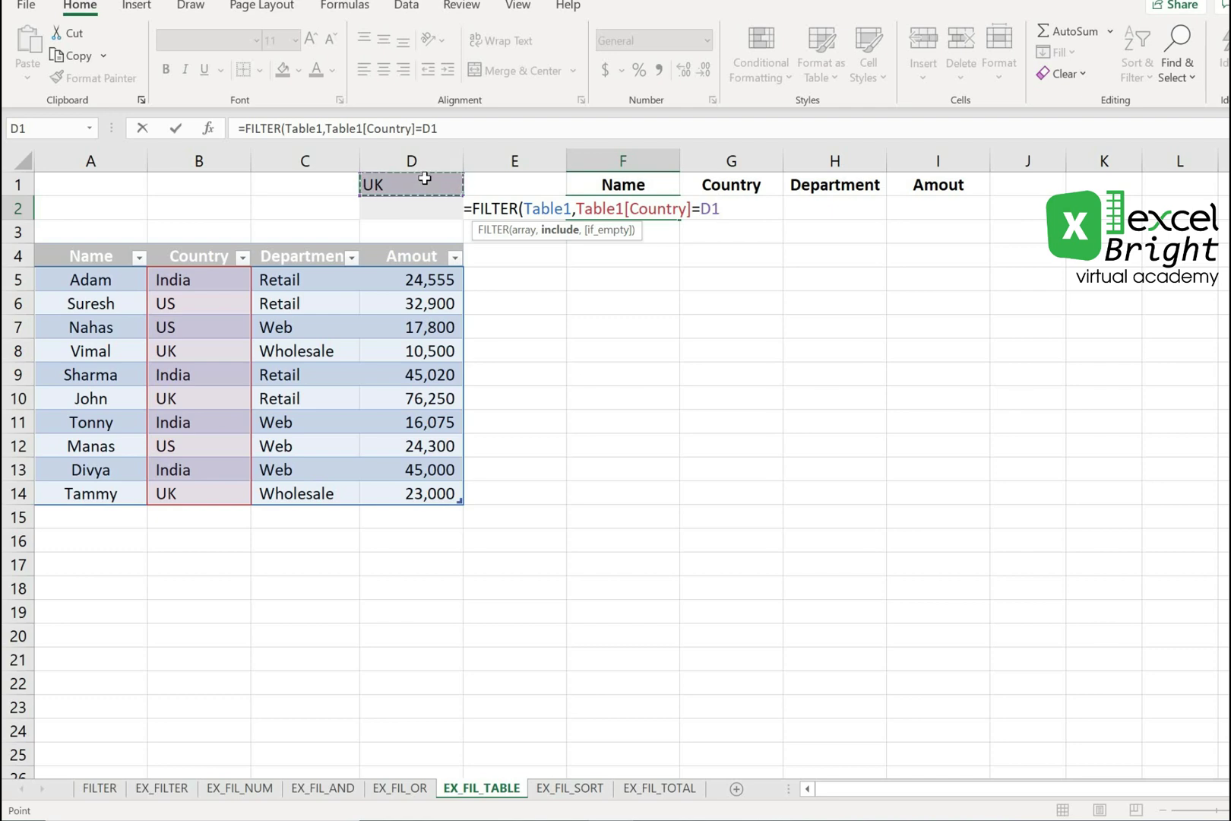
pyautogui.write(')')
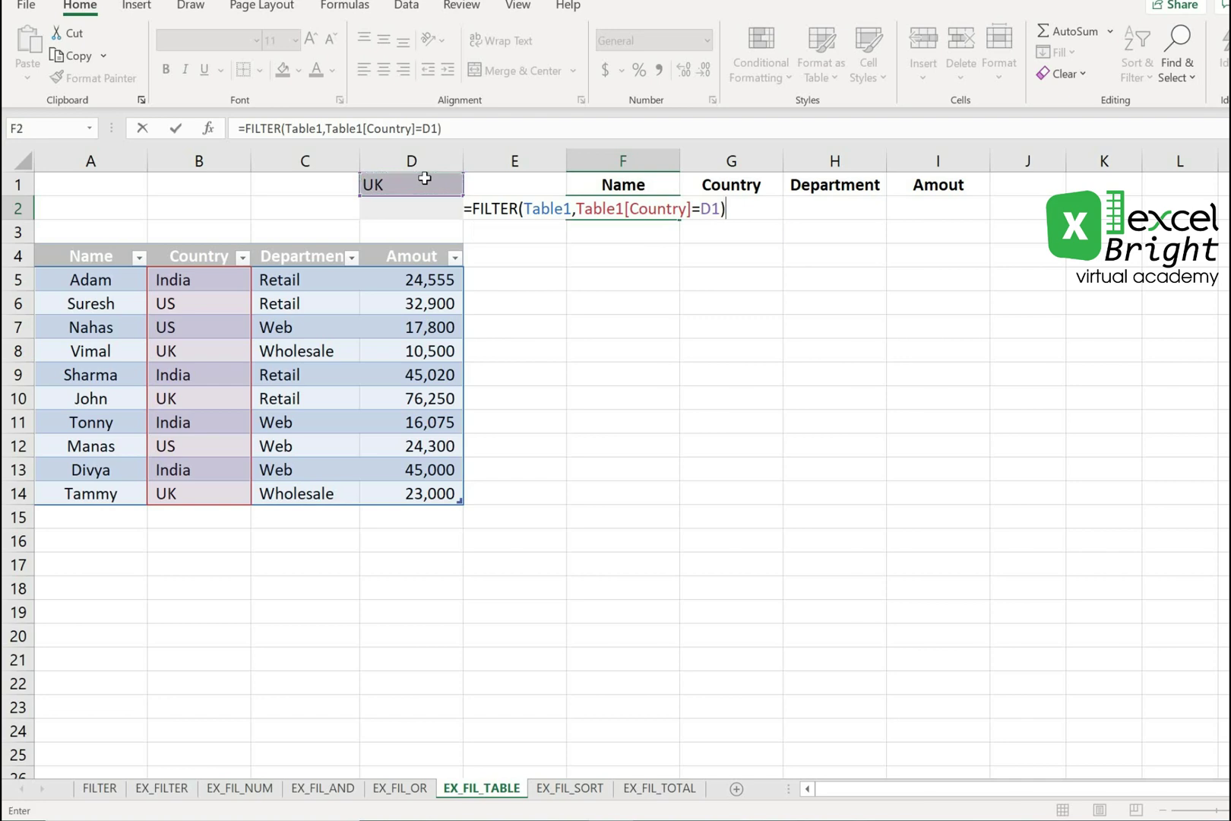
pyautogui.press('Return')
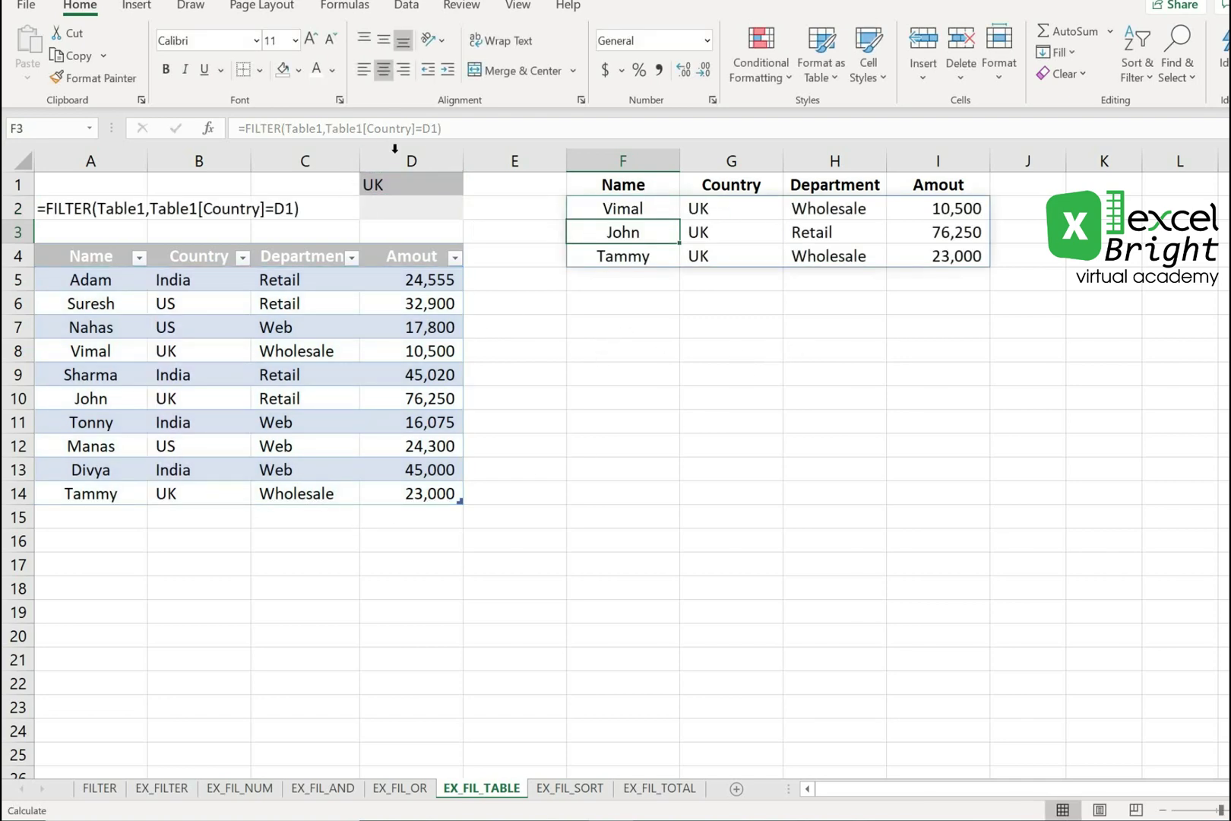
# Step: Test the table-based FILTER formula by setting the country criterion in D1 to India and after that to US
pyautogui.click(409, 185)
pyautogui.click(471, 187)
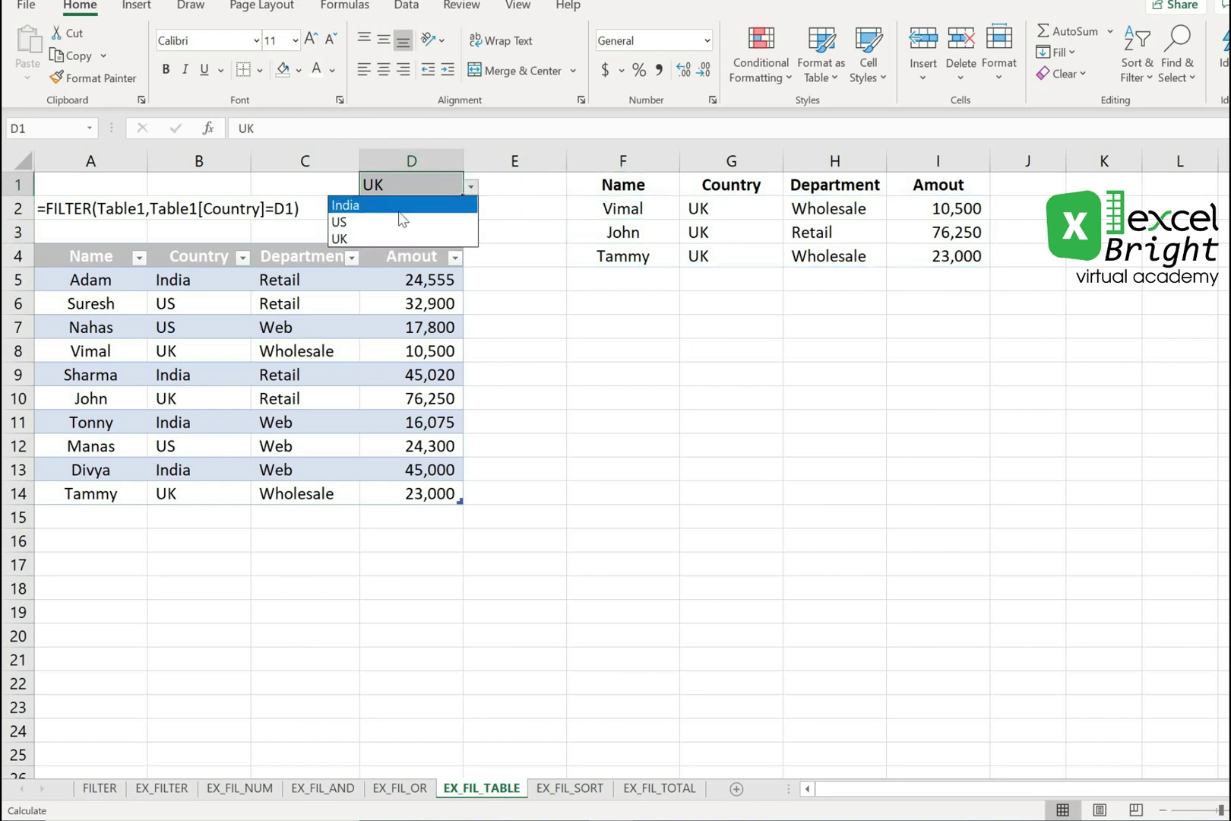
pyautogui.click(357, 202)
pyautogui.click(470, 187)
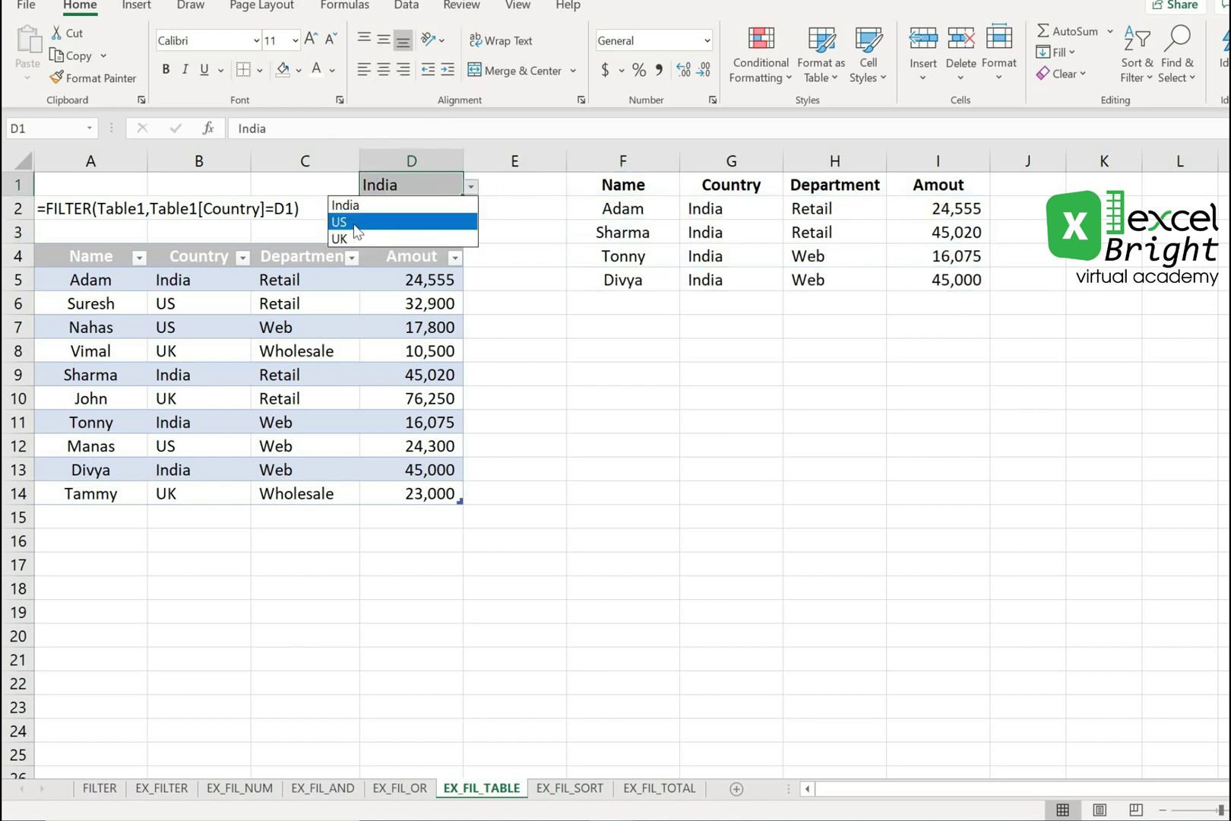
pyautogui.click(358, 226)
pyautogui.click(683, 275)
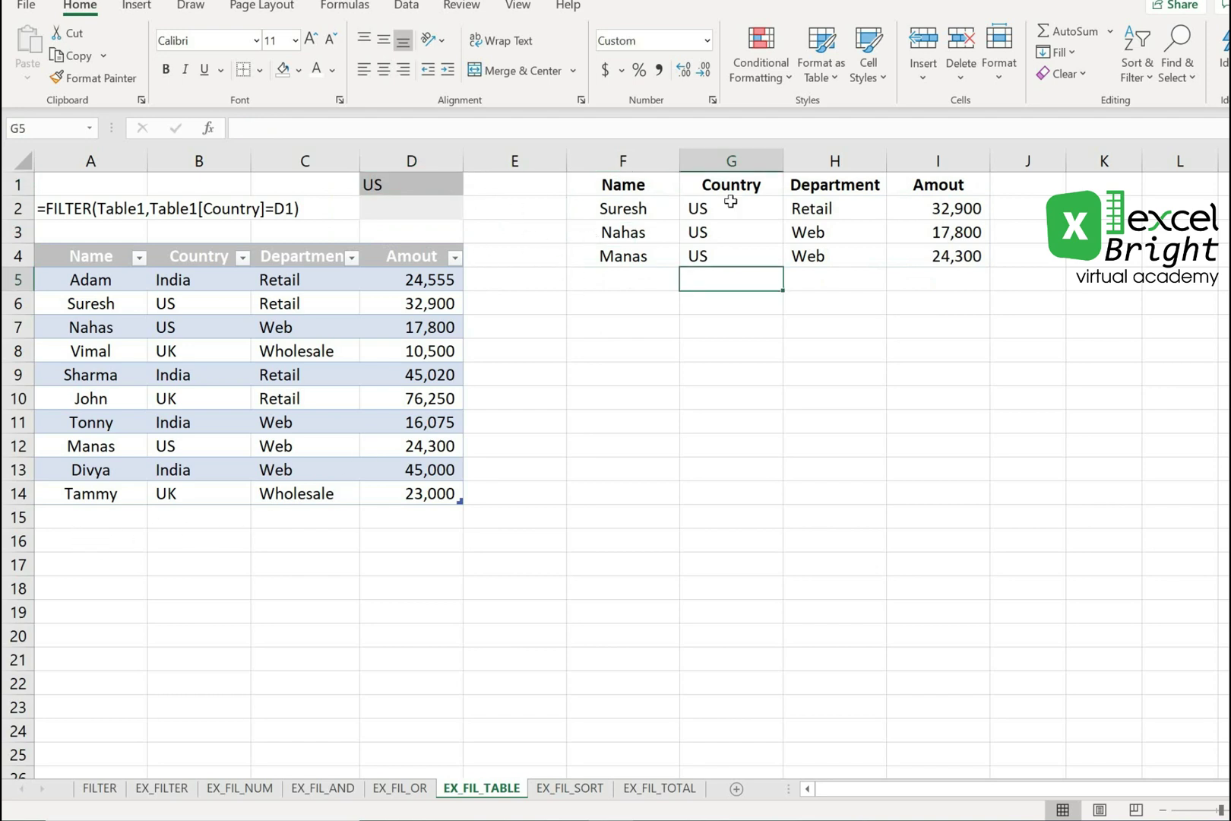
# Step: Add a record in row 15 directly below the table with a person's first name, country US, department Web and amount 4,500
pyautogui.click(82, 513)
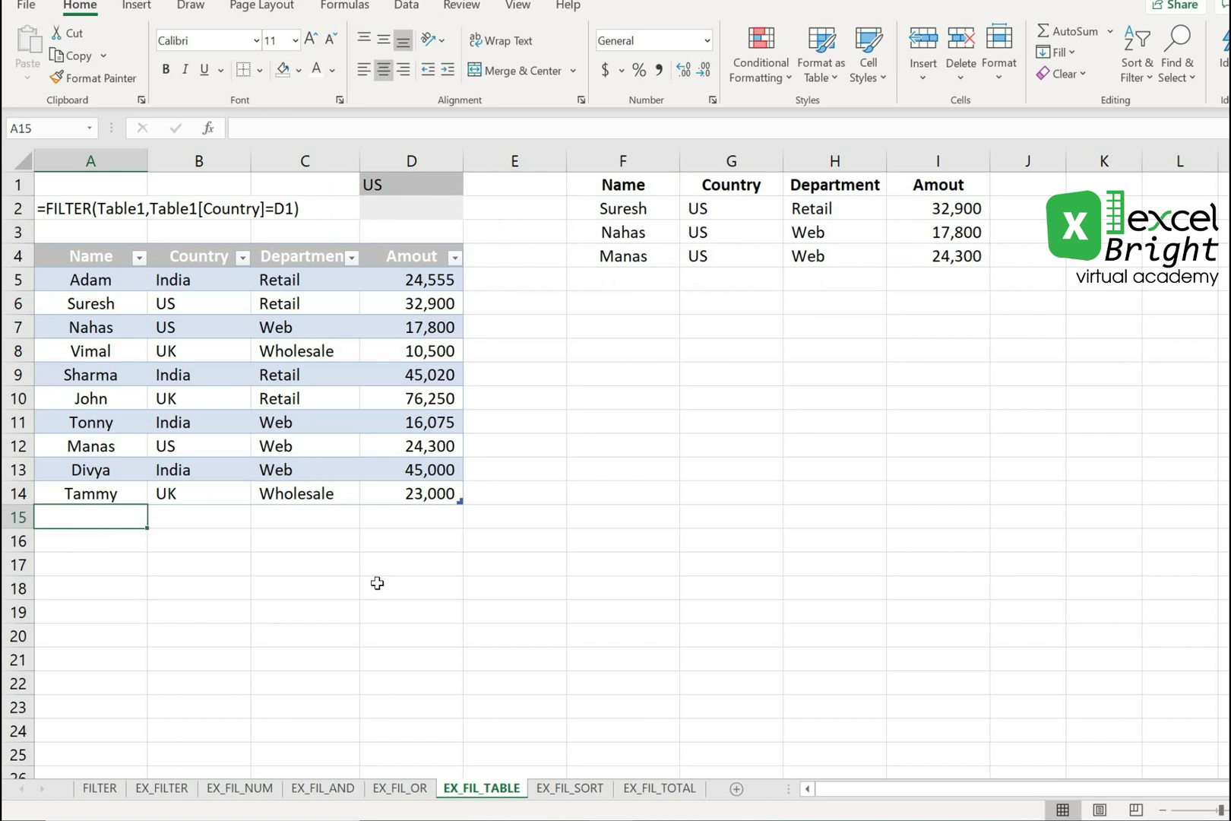
pyautogui.write('ch')
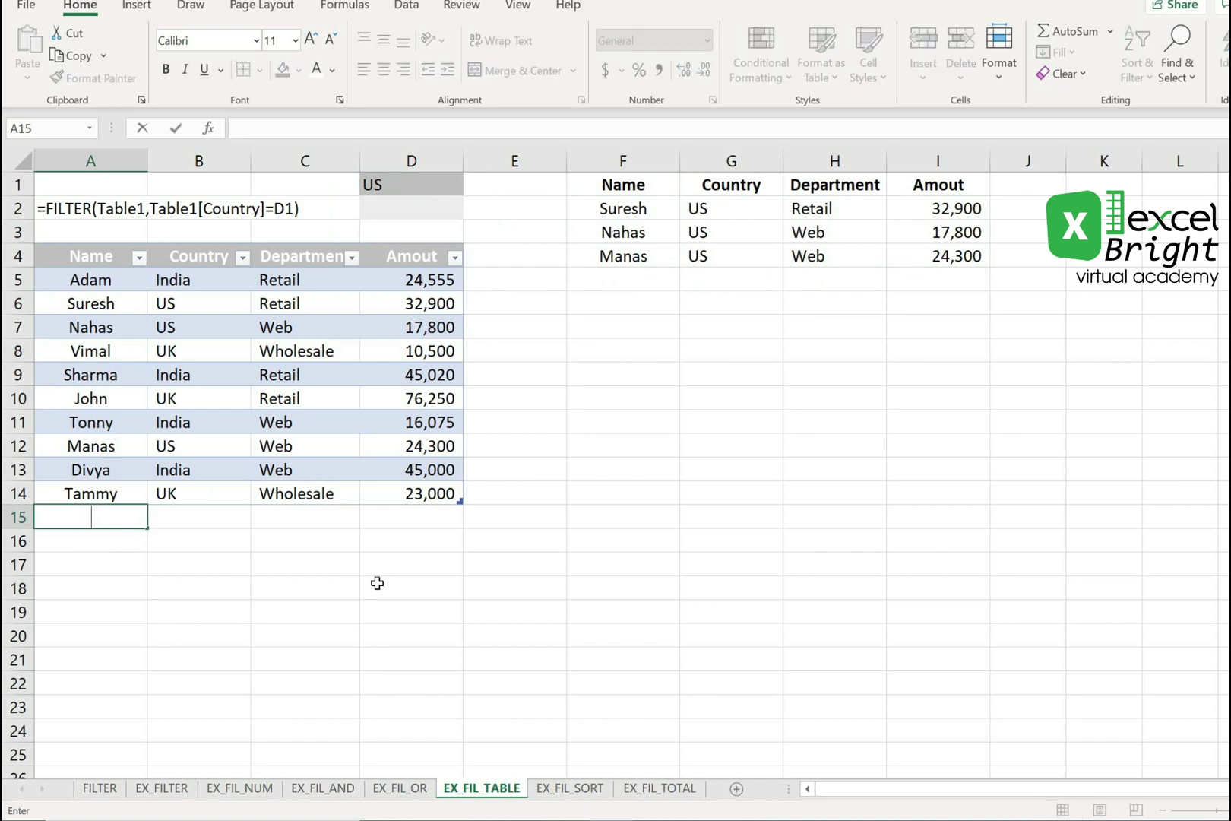
pyautogui.write('Charley')
pyautogui.press('Tab')
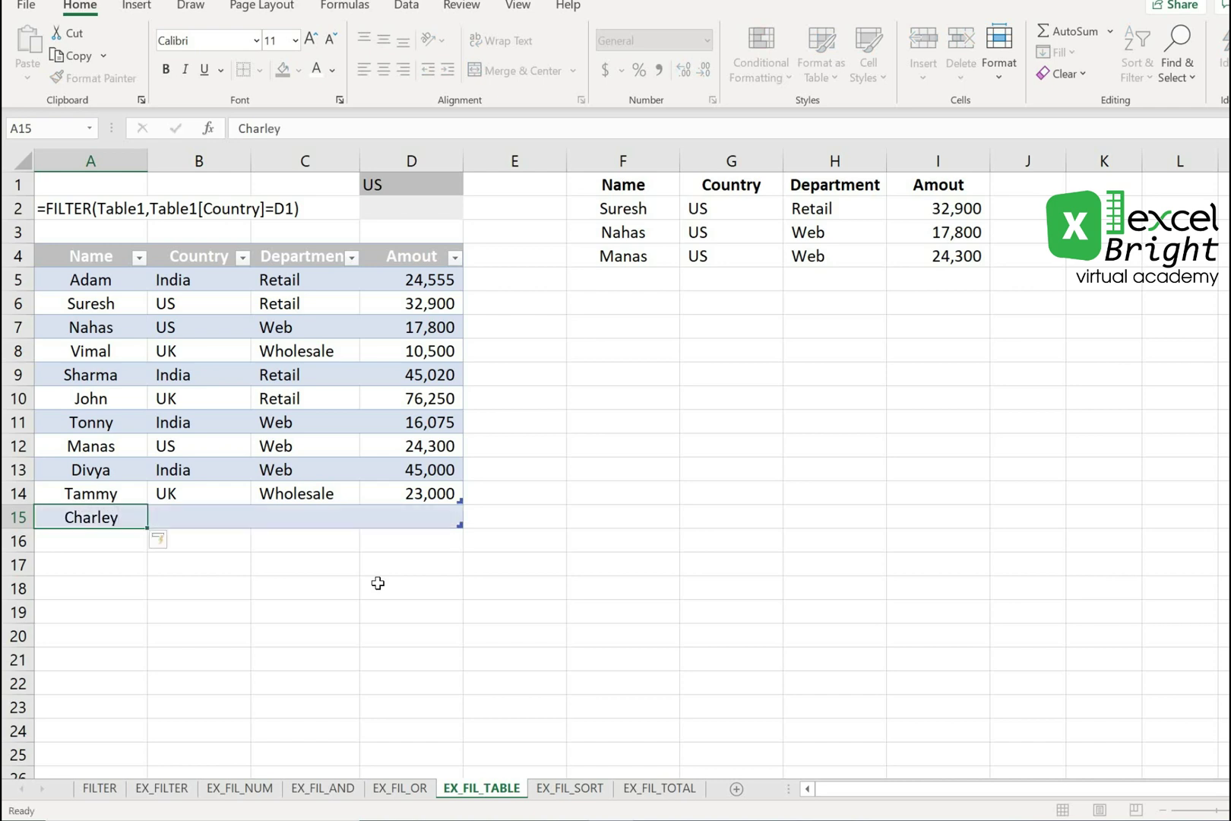
pyautogui.write('U')
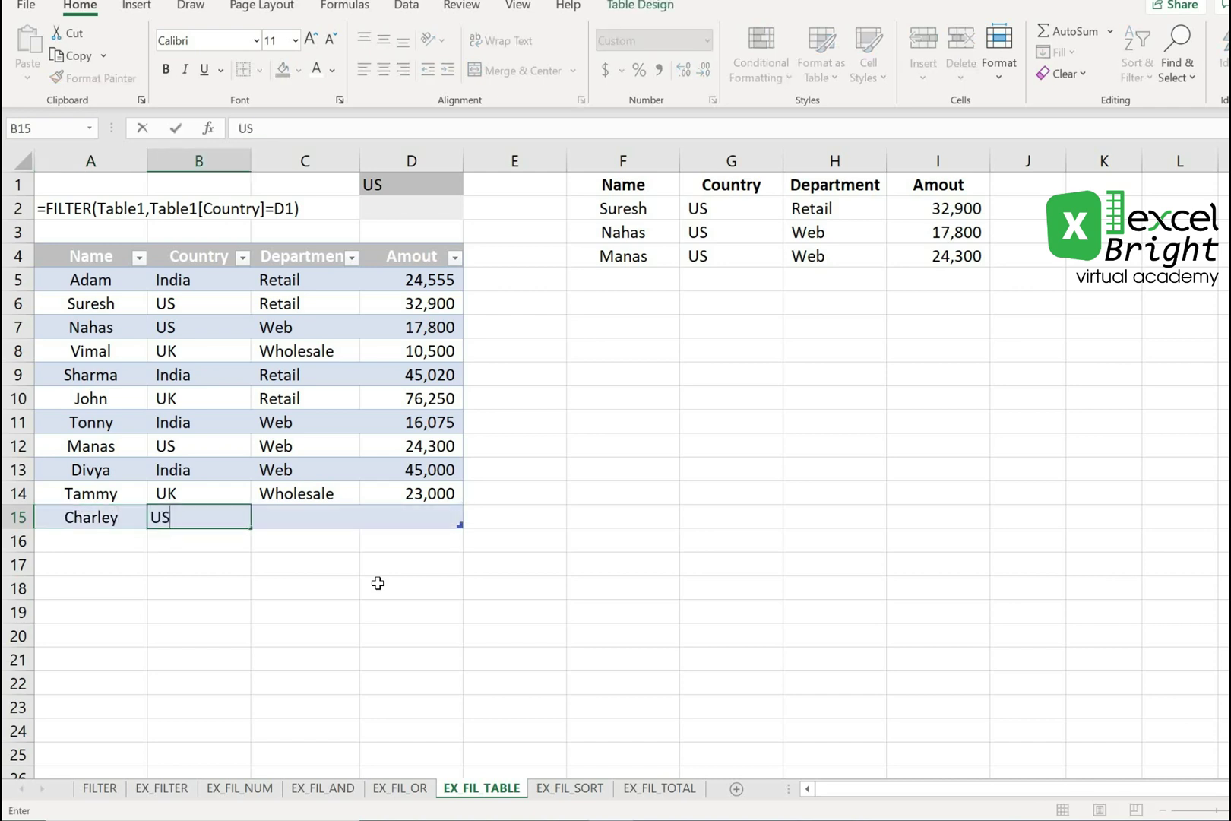
pyautogui.write('S')
pyautogui.press('Tab')
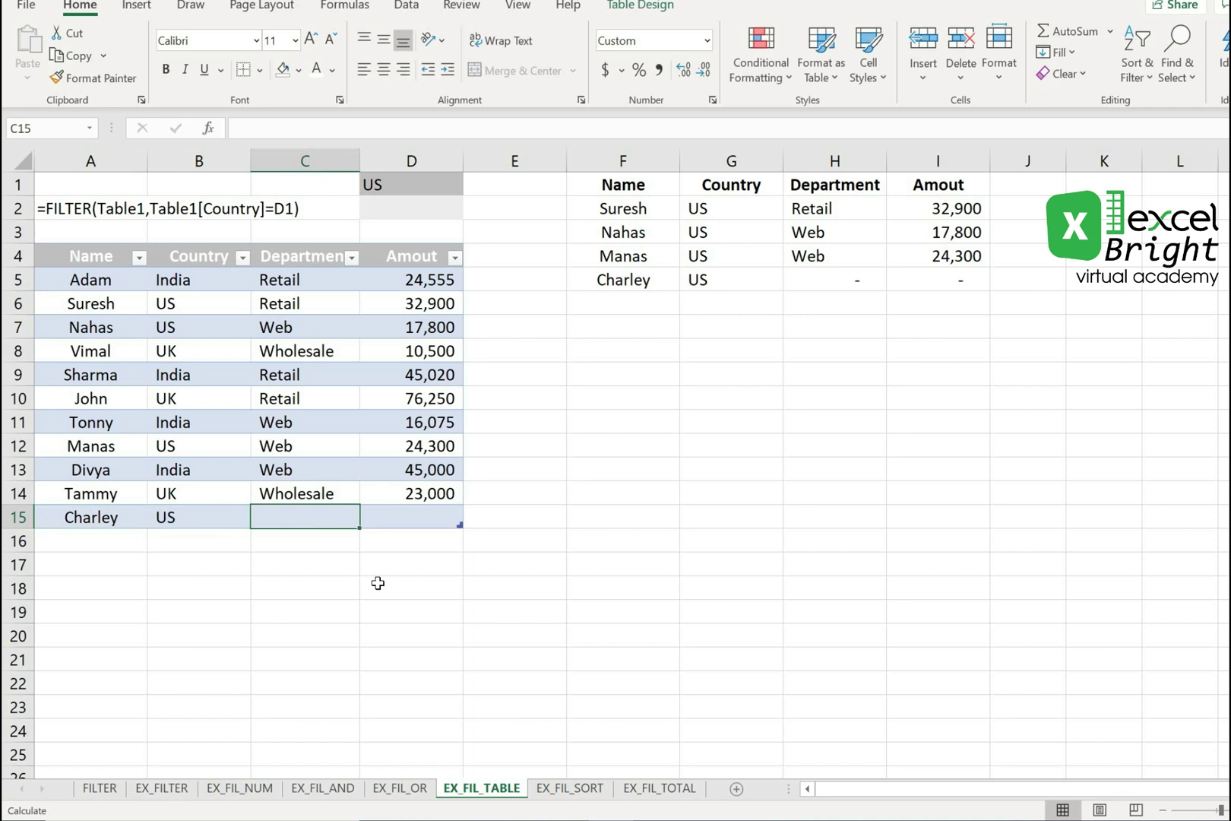
pyautogui.write('Web')
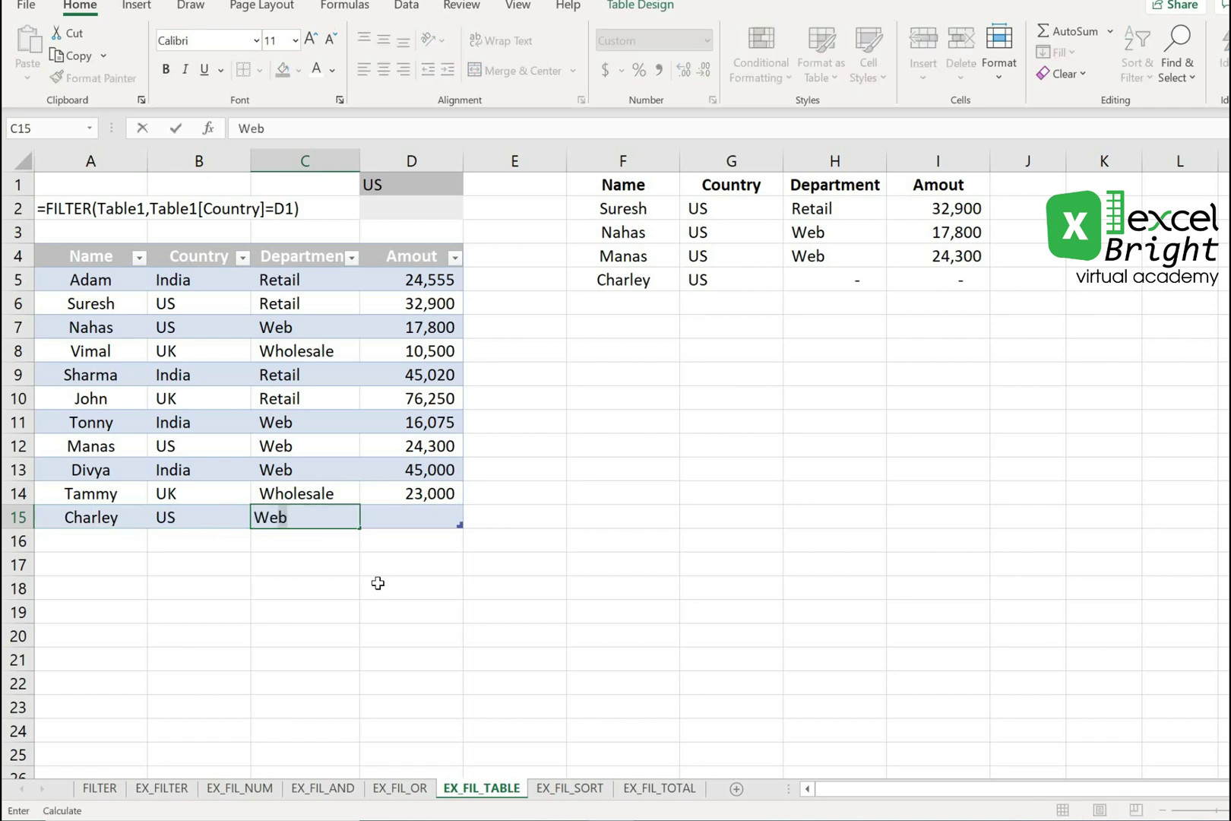
pyautogui.press('Tab')
pyautogui.write('4')
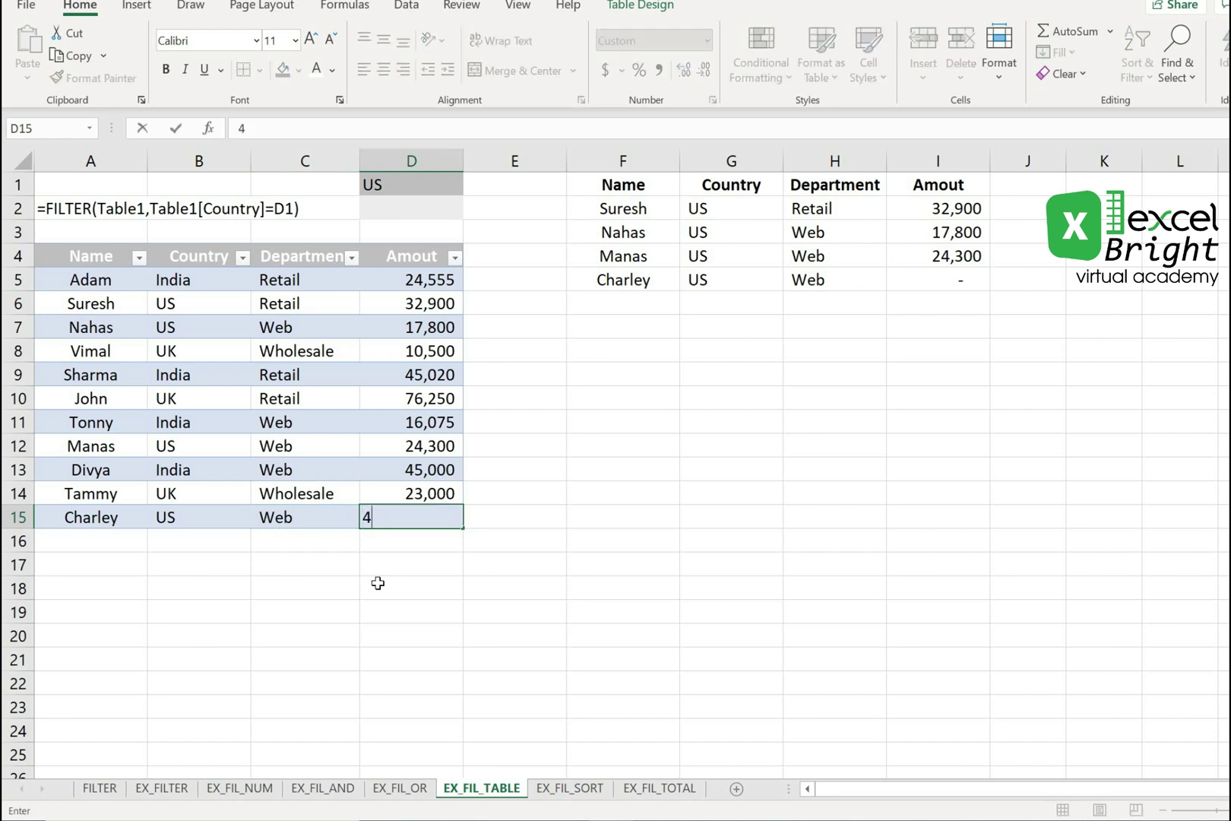
pyautogui.press('Return')
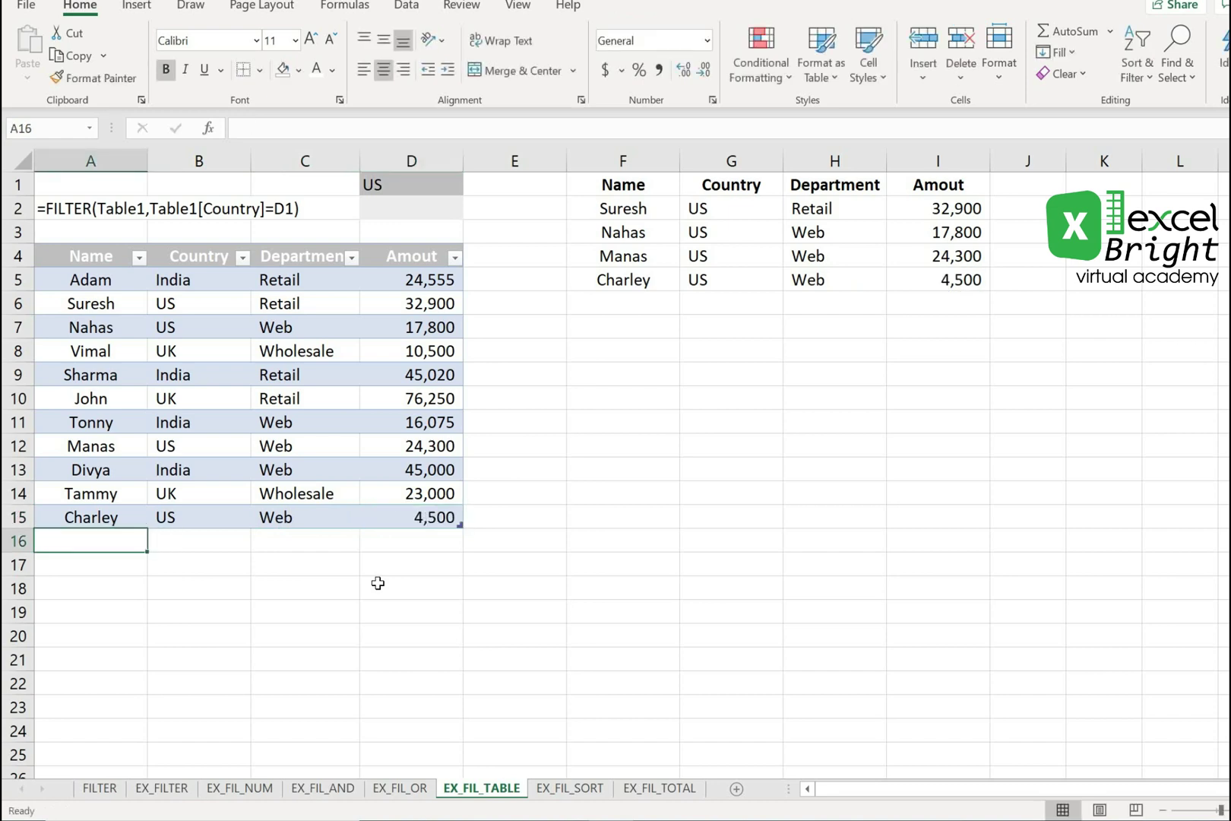
# Step: Compare the new record in row 15 and the table's data with the filtered results in F2:I5
pyautogui.click(217, 522)
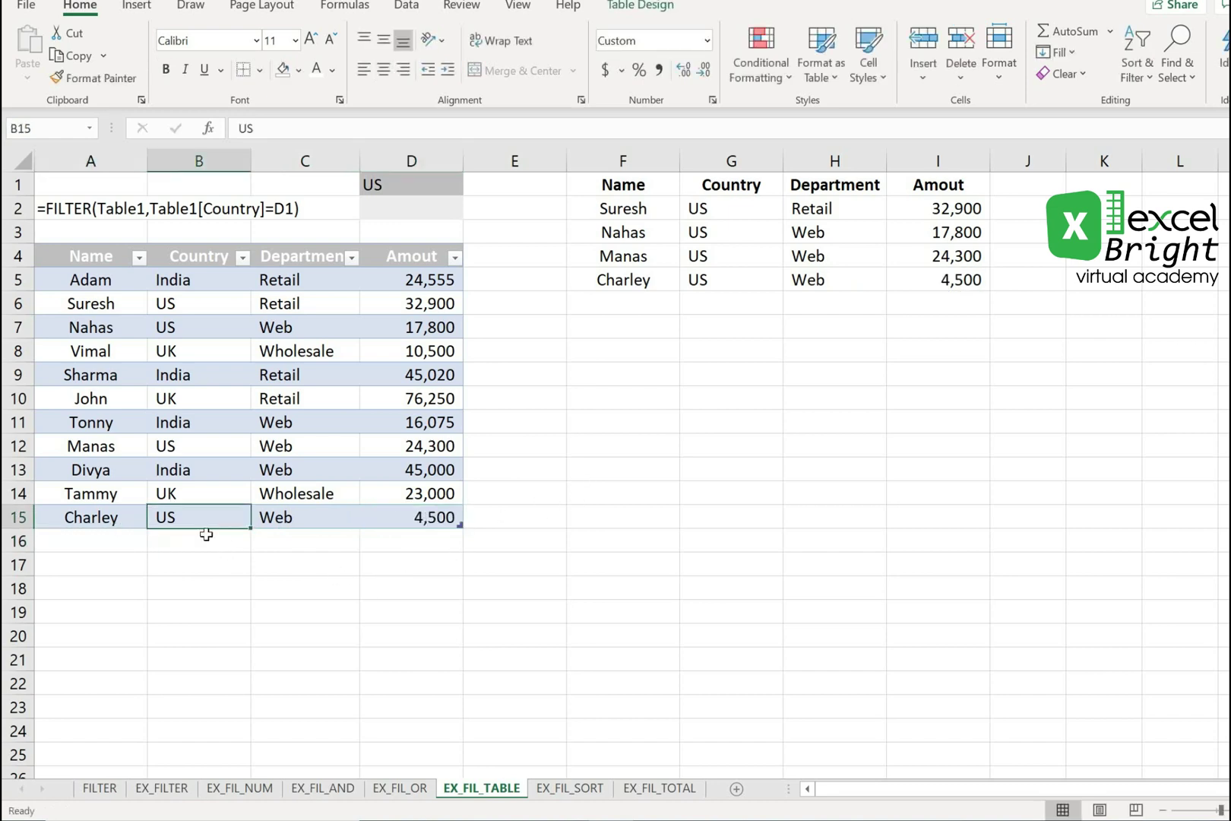
pyautogui.click(78, 523)
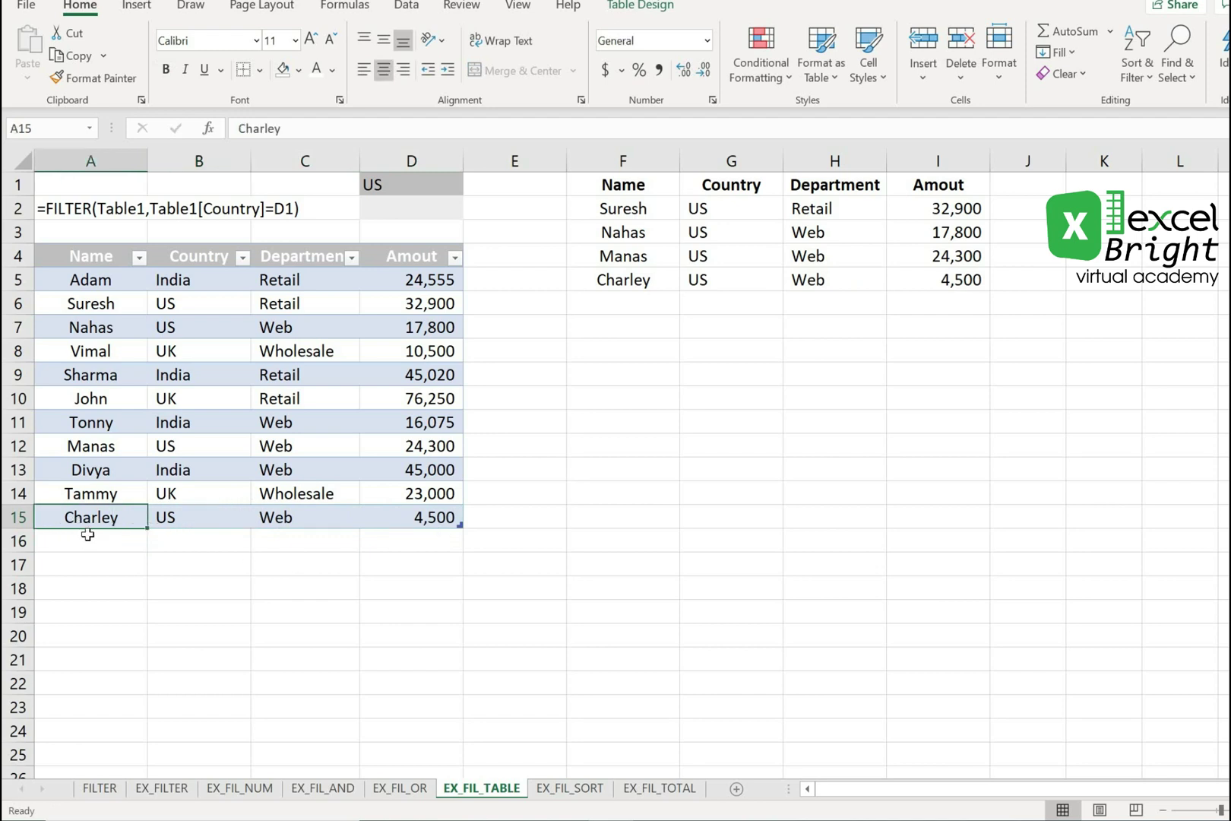
pyautogui.click(97, 541)
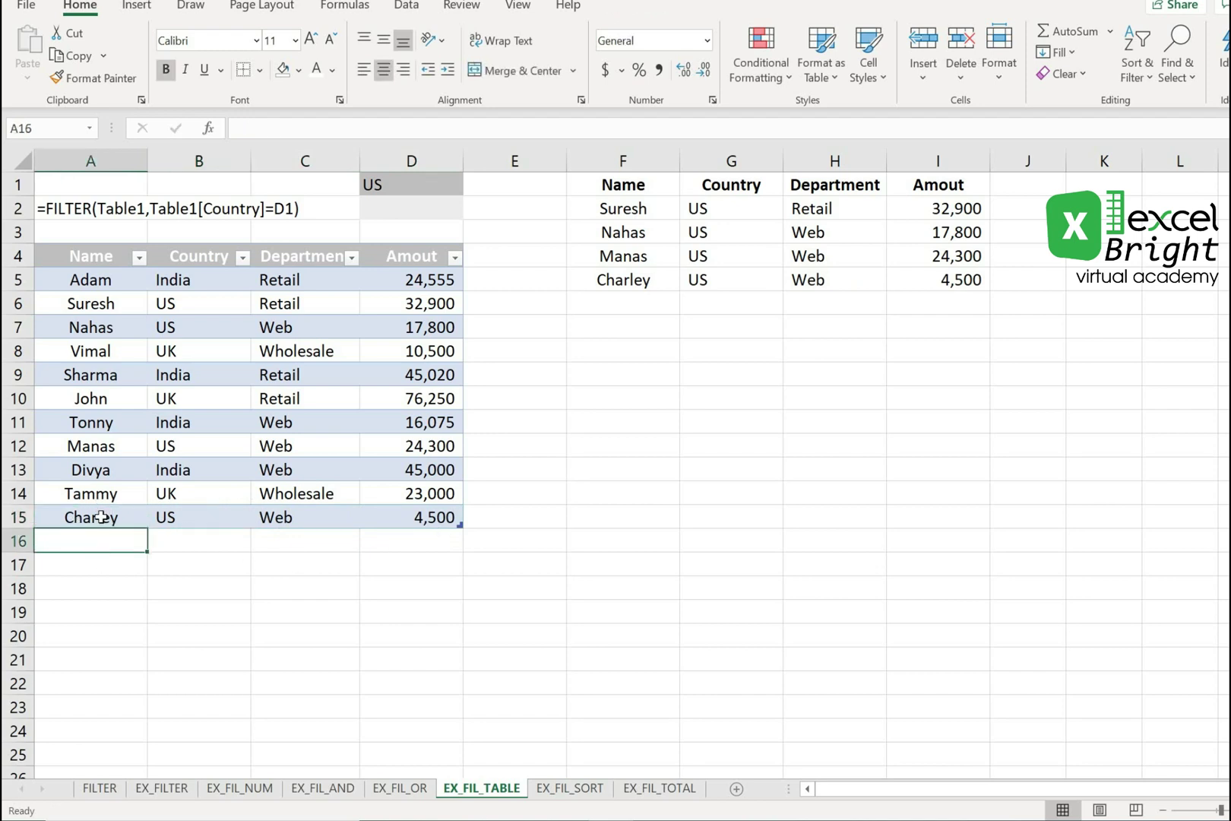
pyautogui.moveTo(112, 514); pyautogui.dragTo(448, 304)
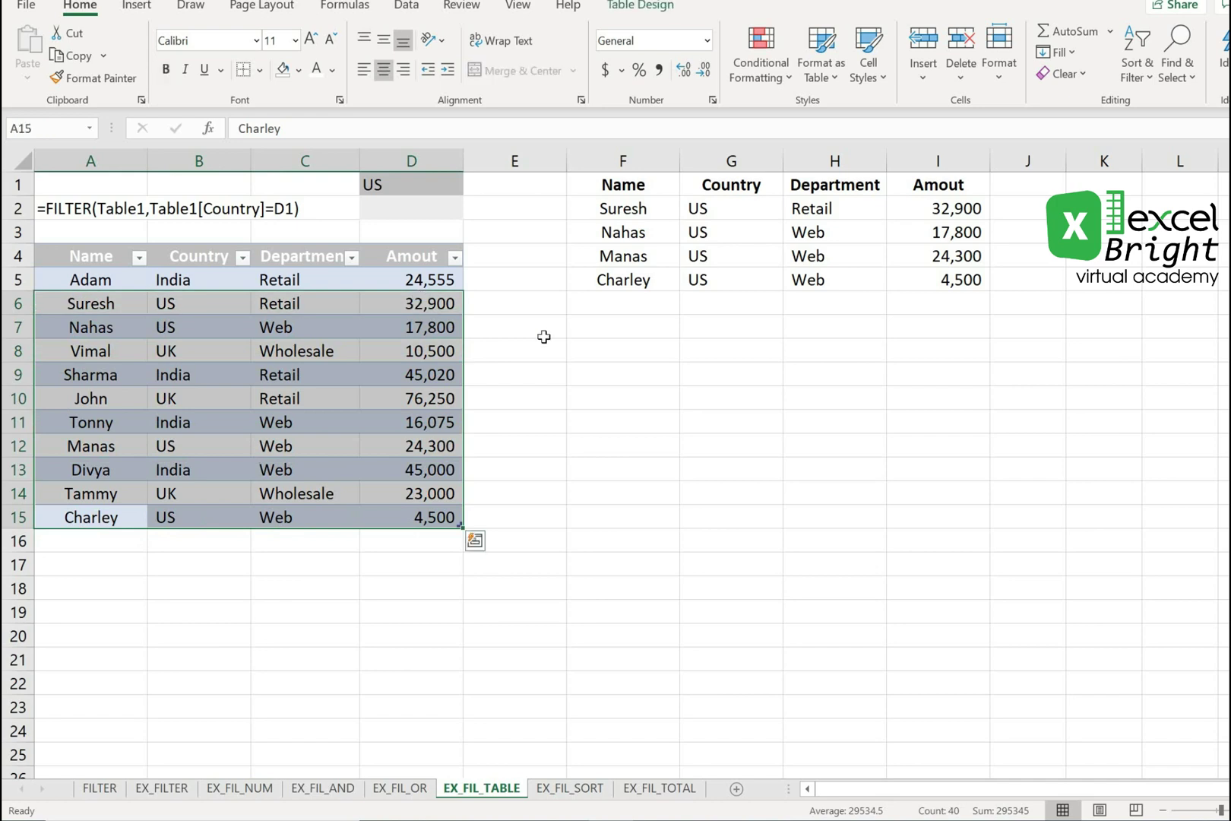
pyautogui.moveTo(660, 194); pyautogui.dragTo(933, 279)
pyautogui.click(932, 280)
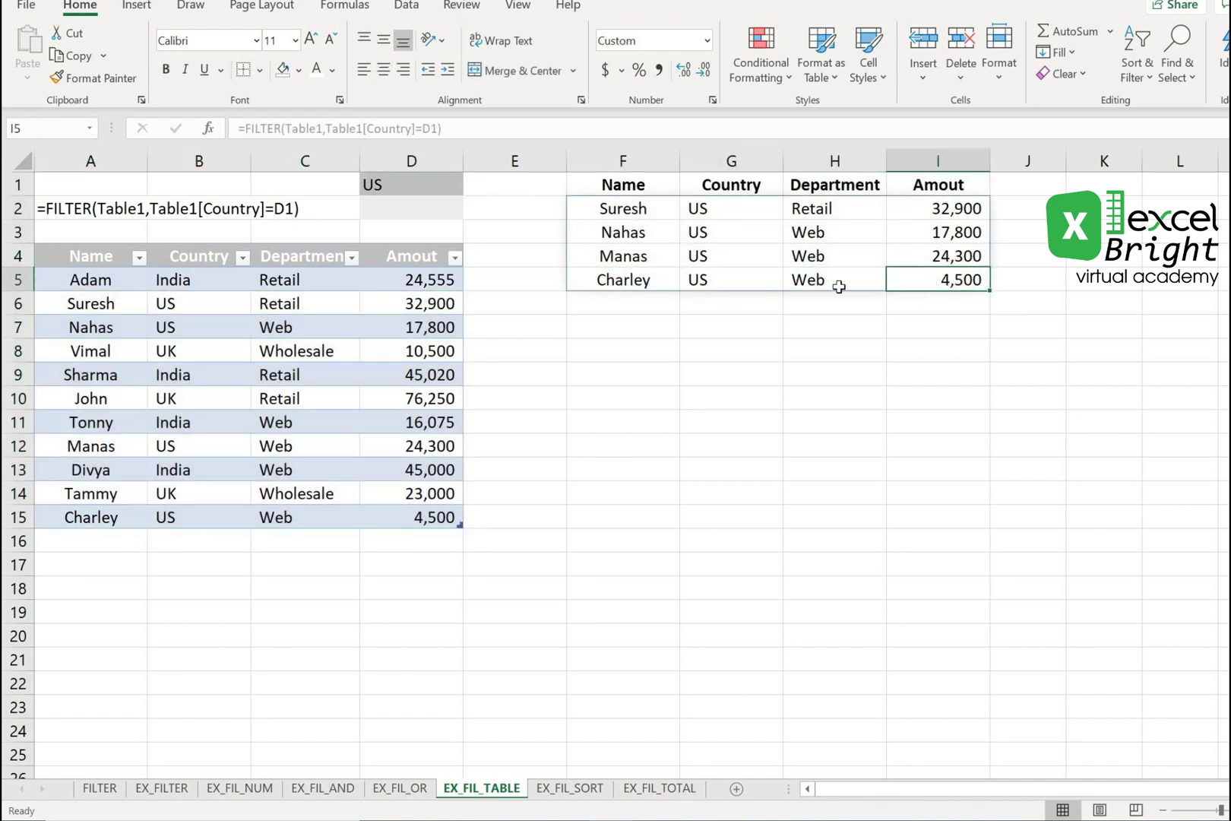
# Step: Switch the country criterion in D1 to India and finally to UK
pyautogui.click(405, 185)
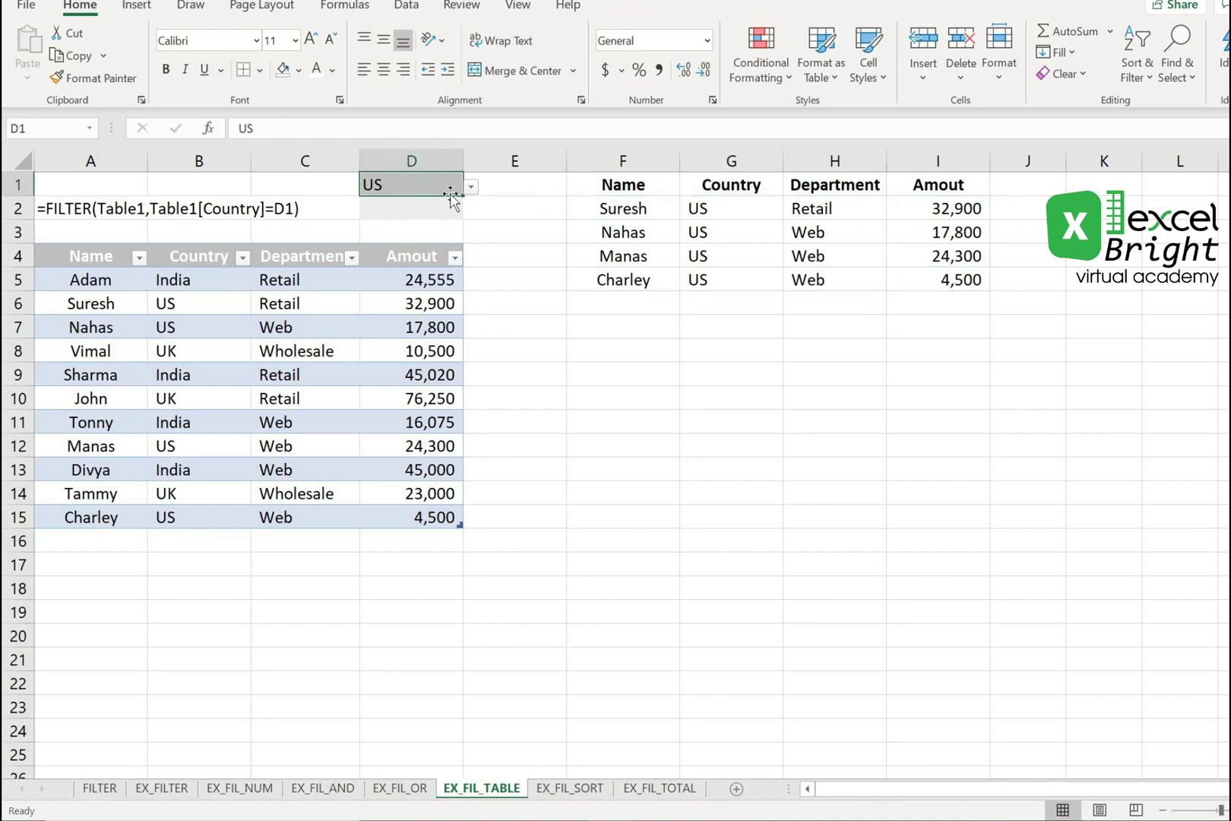
pyautogui.click(471, 186)
pyautogui.click(364, 203)
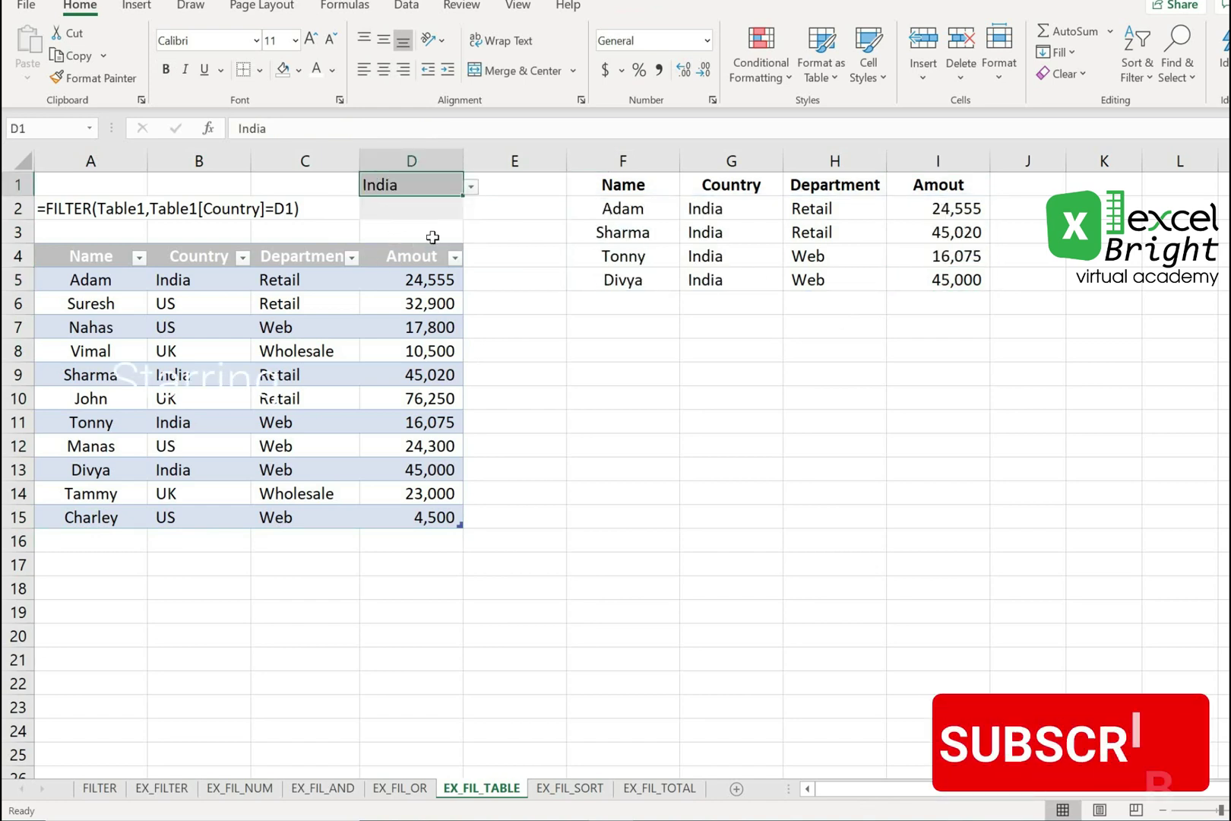
pyautogui.click(471, 187)
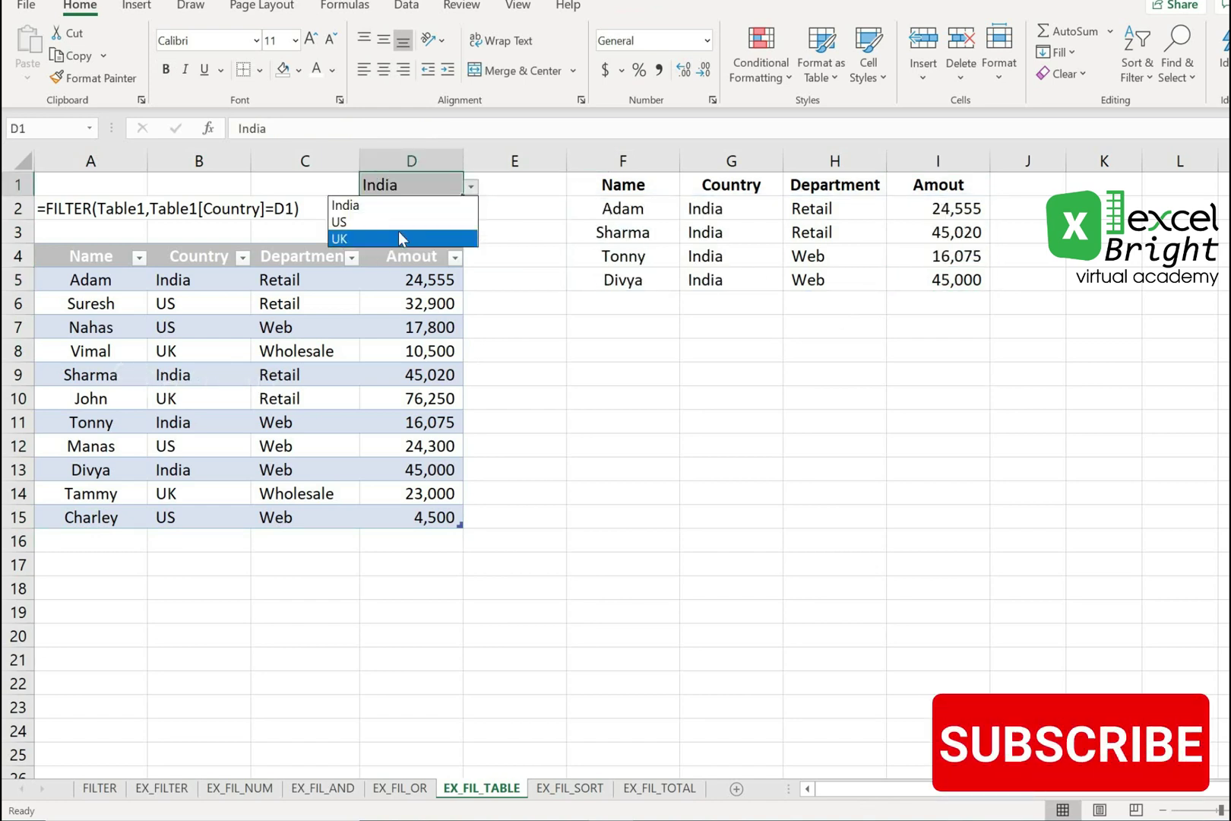
pyautogui.click(395, 236)
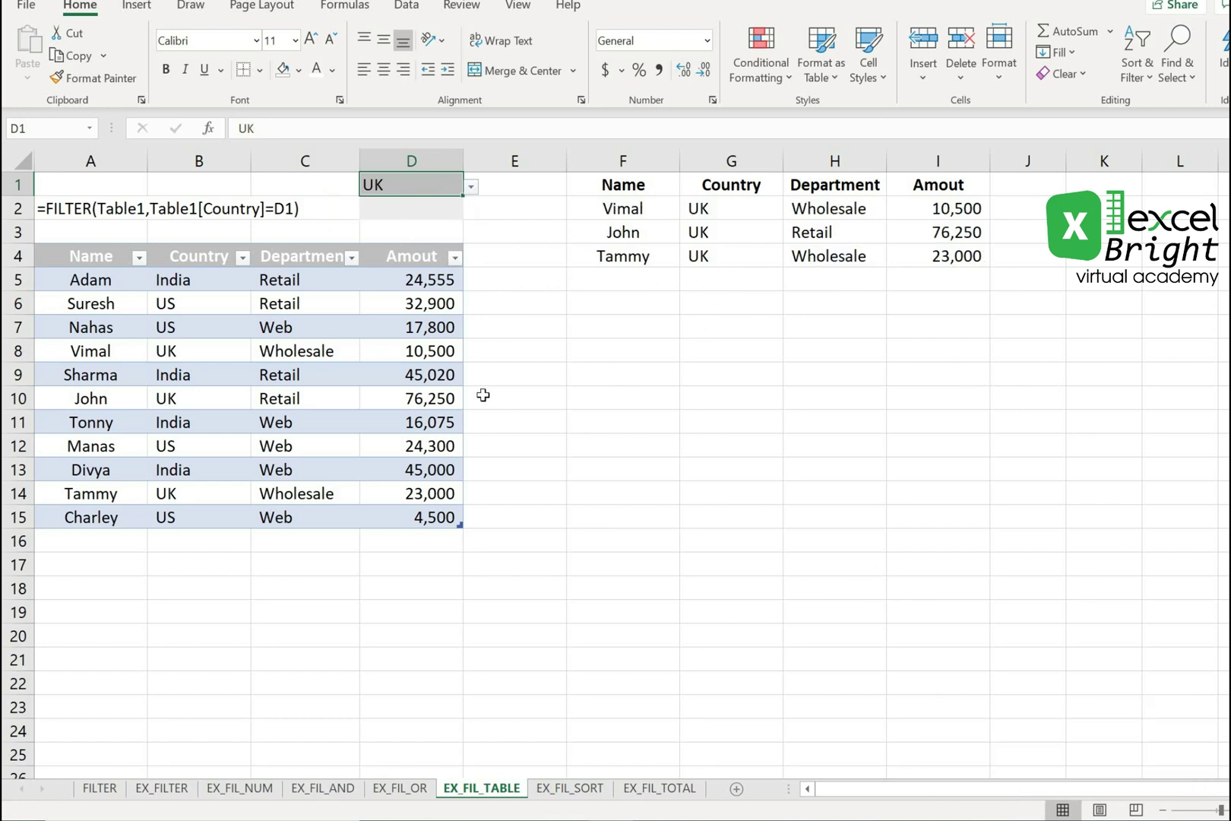
# Step: On the EX_FIL_SORT sheet, enter =FILTER(Table13,Table13[Country]=E1) in F2 to extract the records matching the country in E1
pyautogui.click(557, 792)
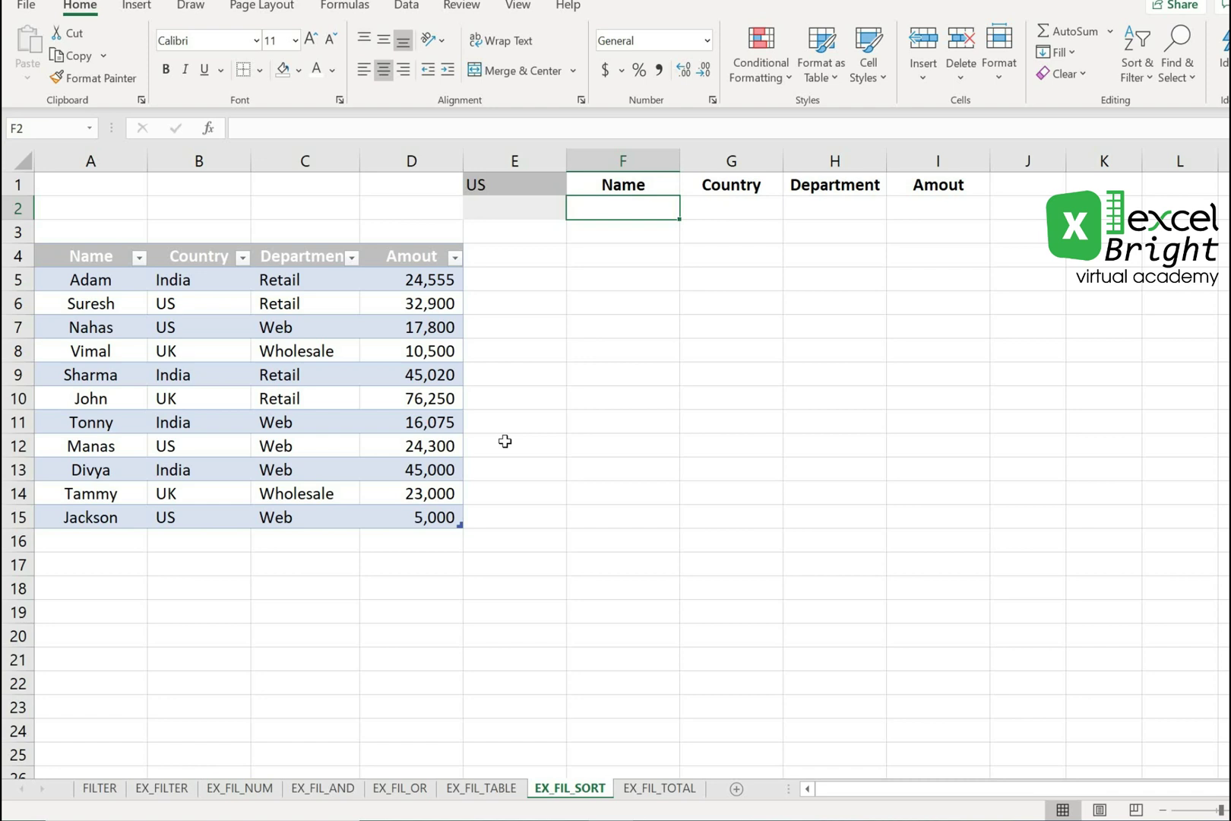
pyautogui.write('=')
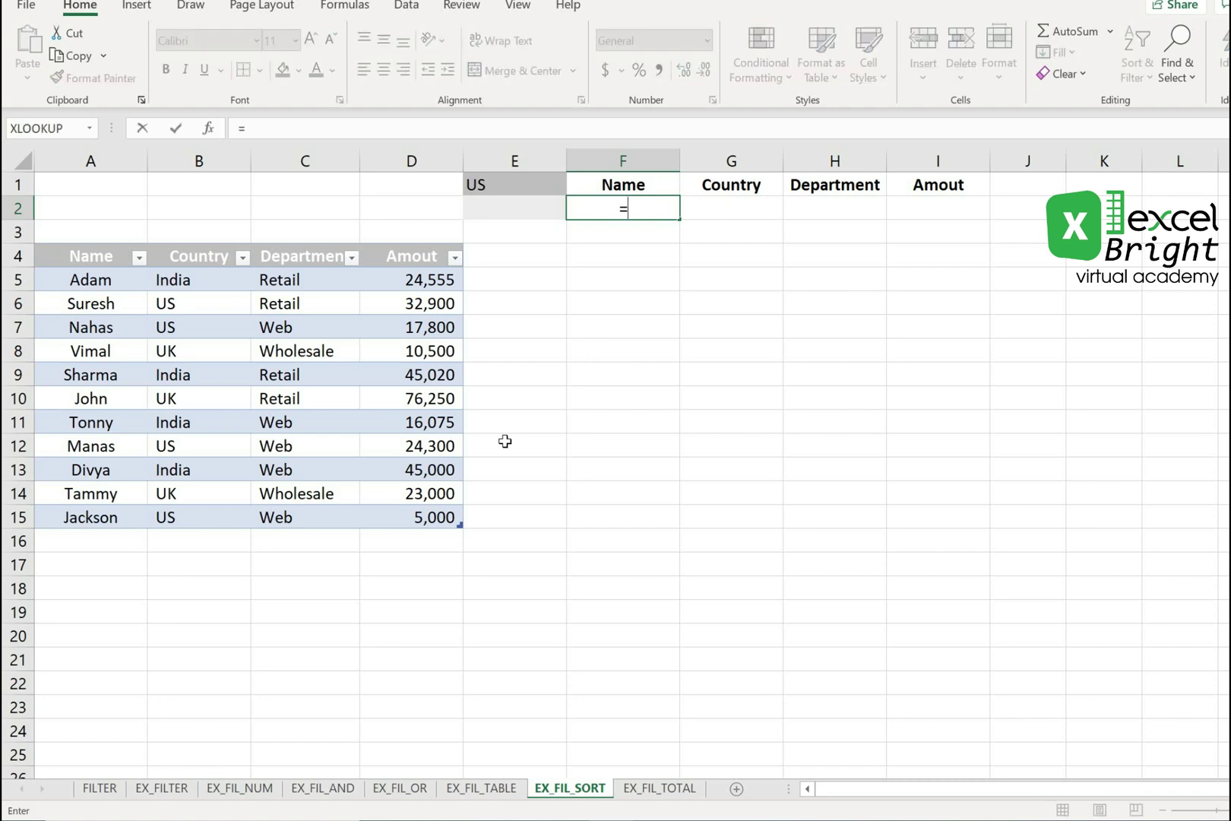
pyautogui.write('fil')
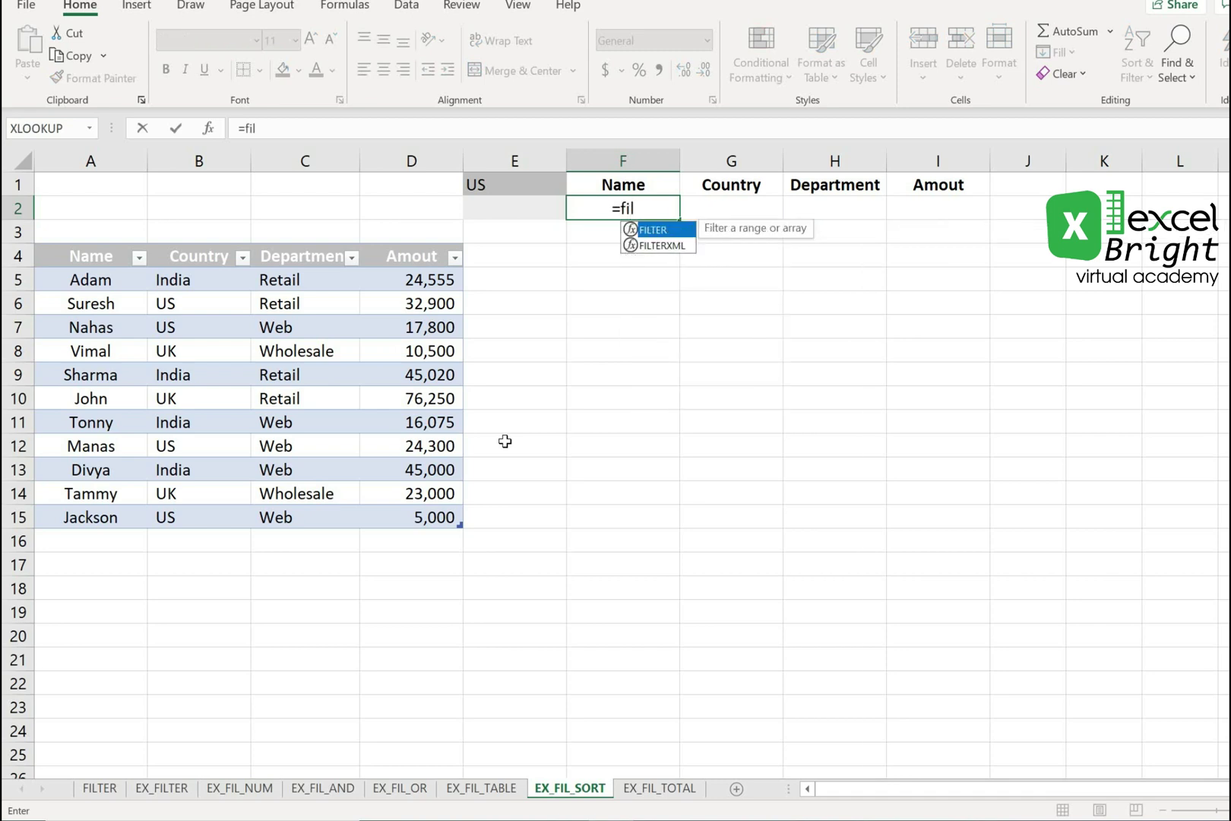
pyautogui.press('Tab')
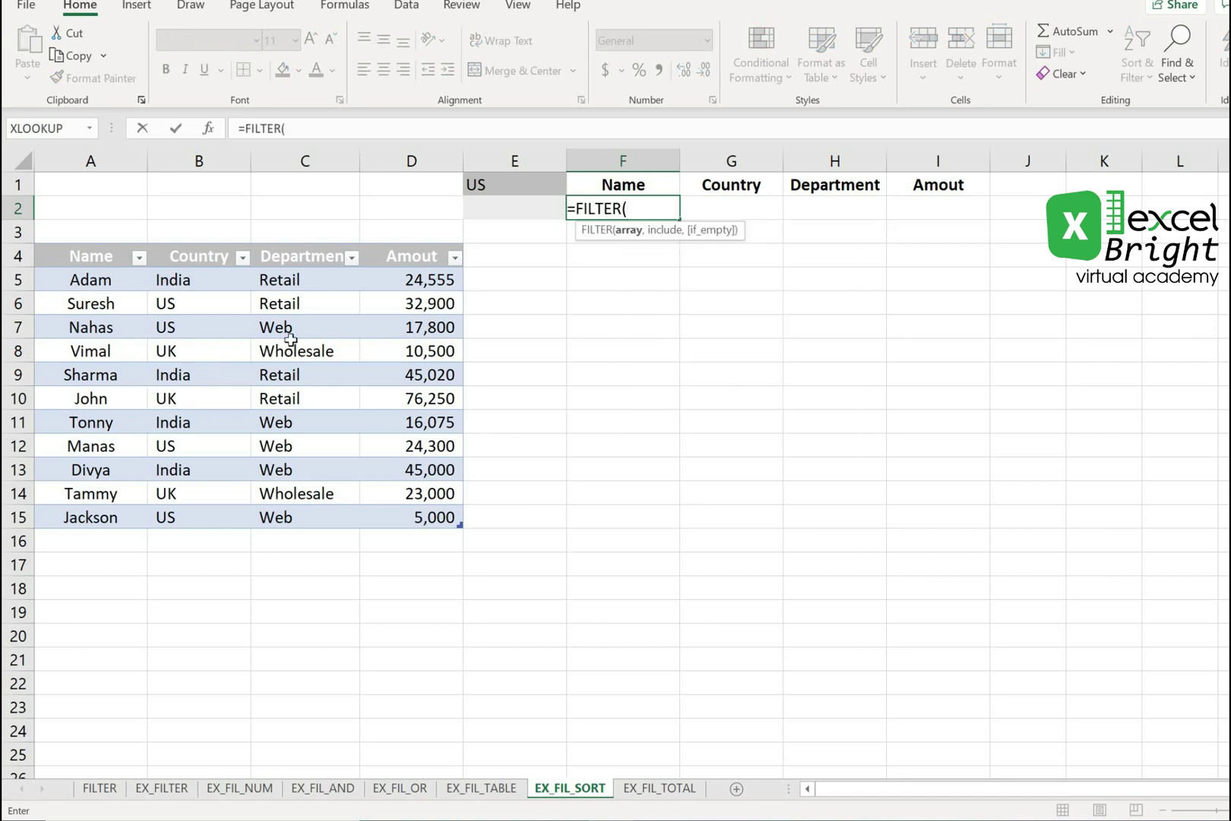
pyautogui.moveTo(98, 283); pyautogui.dragTo(365, 470)
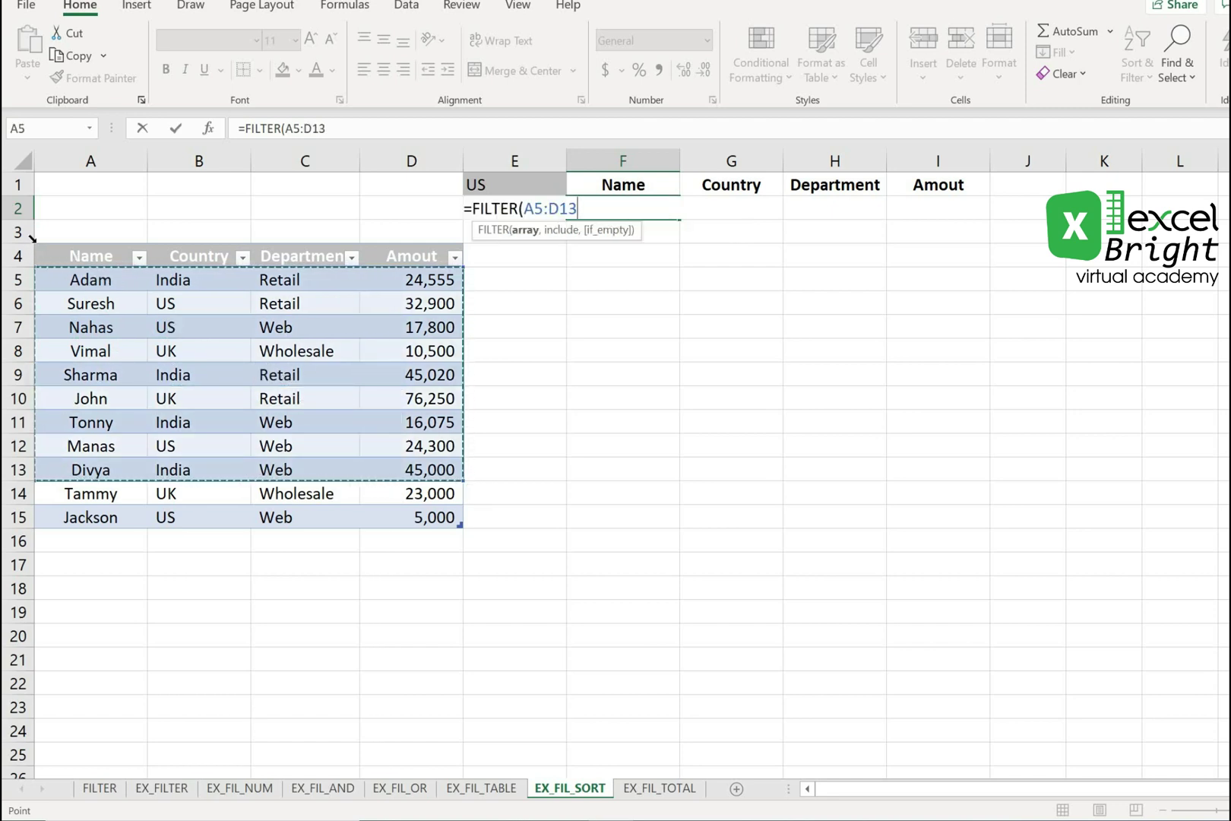
pyautogui.click(31, 239)
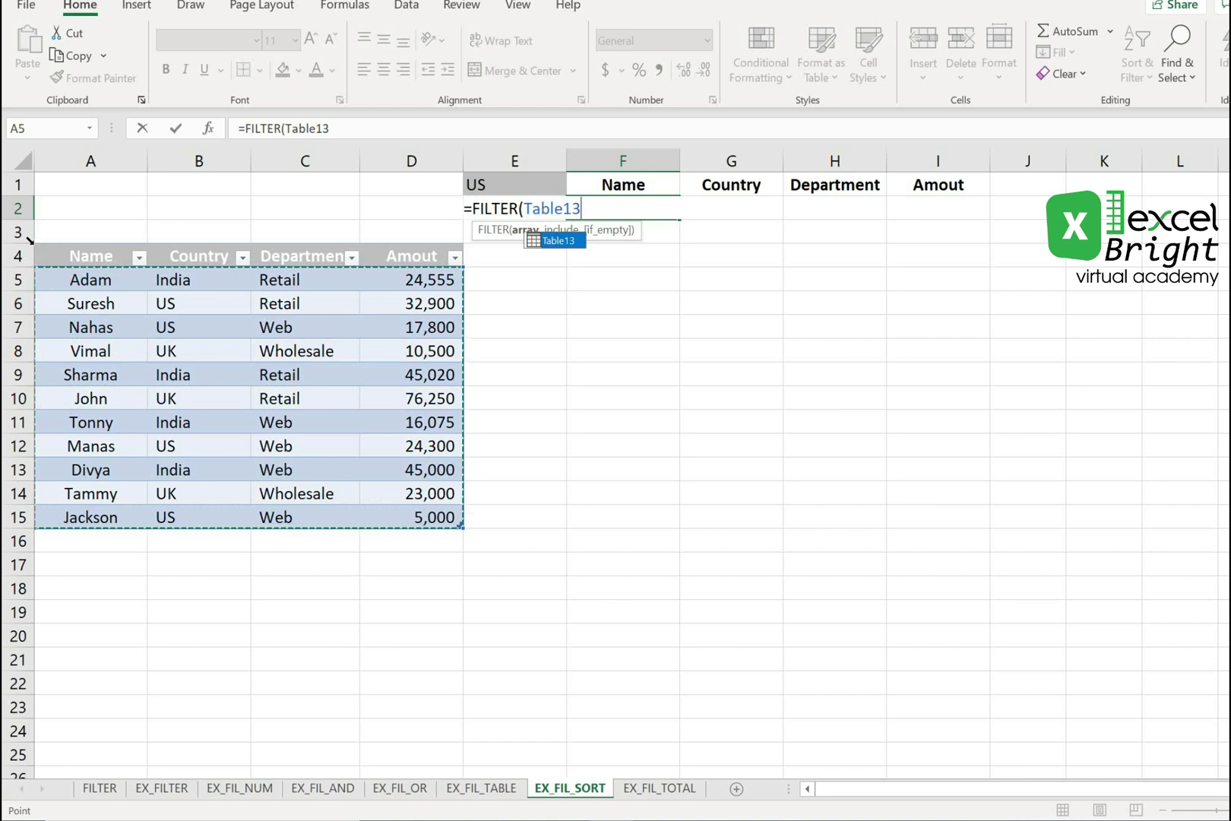
pyautogui.write(',')
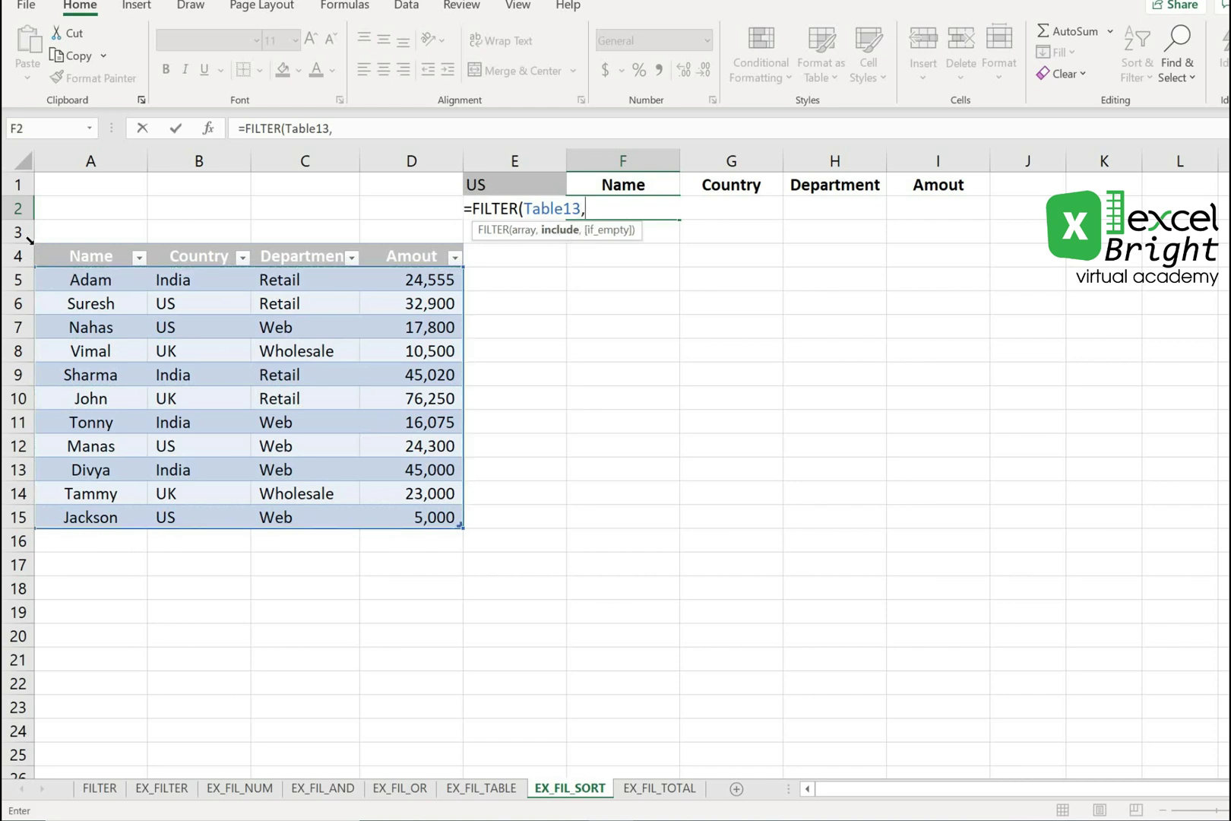
pyautogui.click(194, 243)
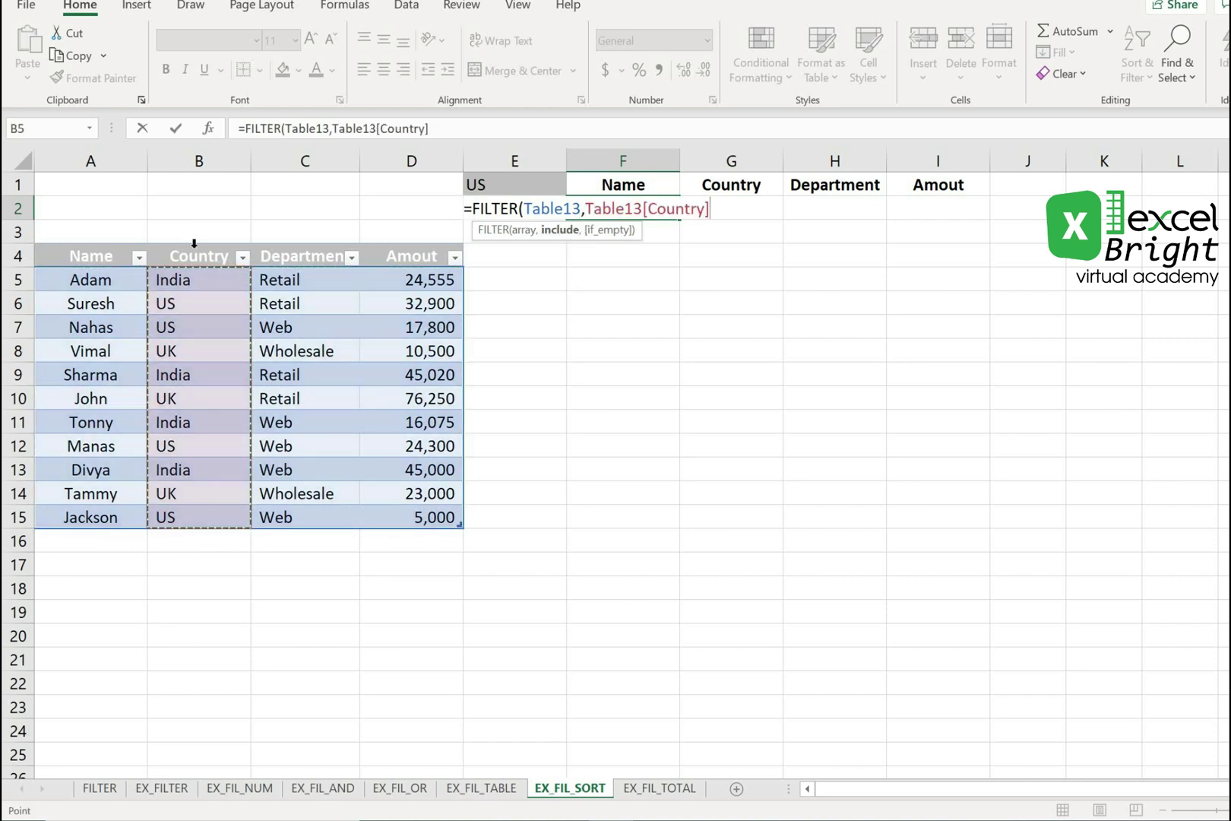
pyautogui.write('=')
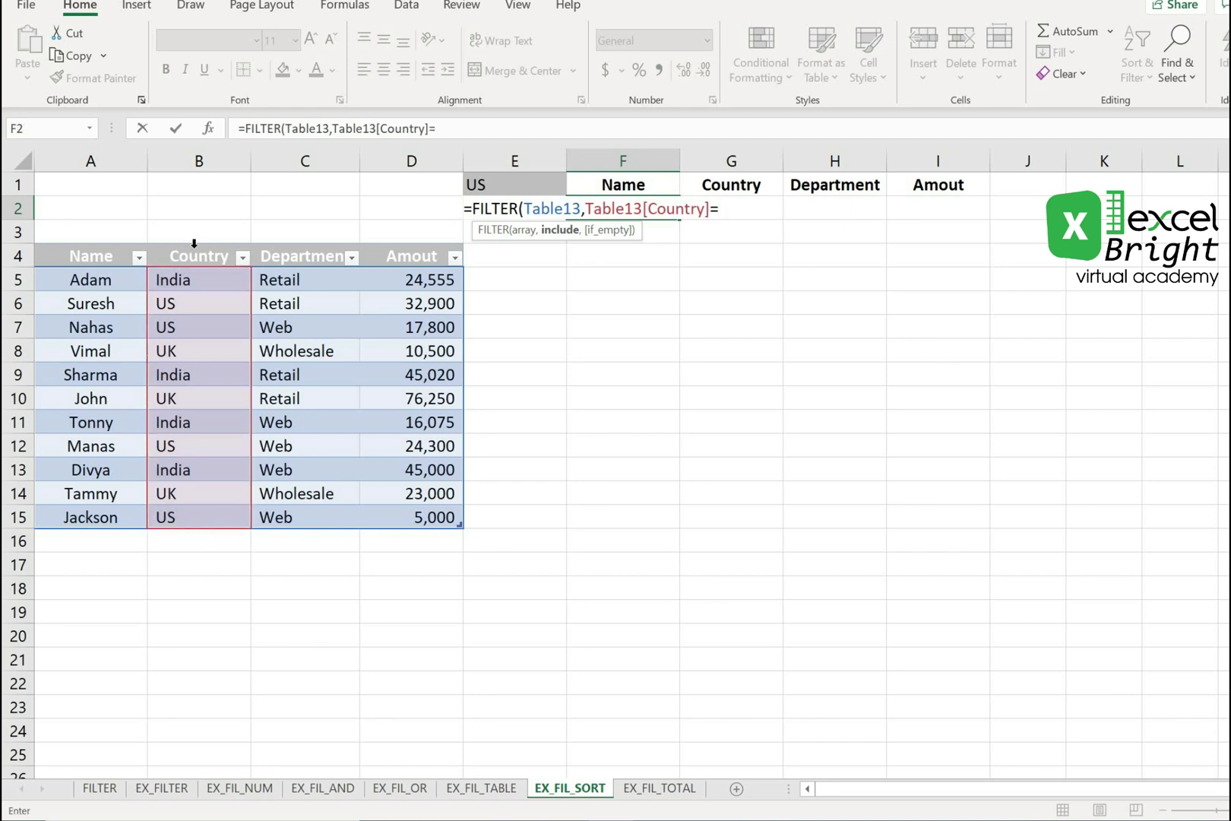
pyautogui.click(519, 186)
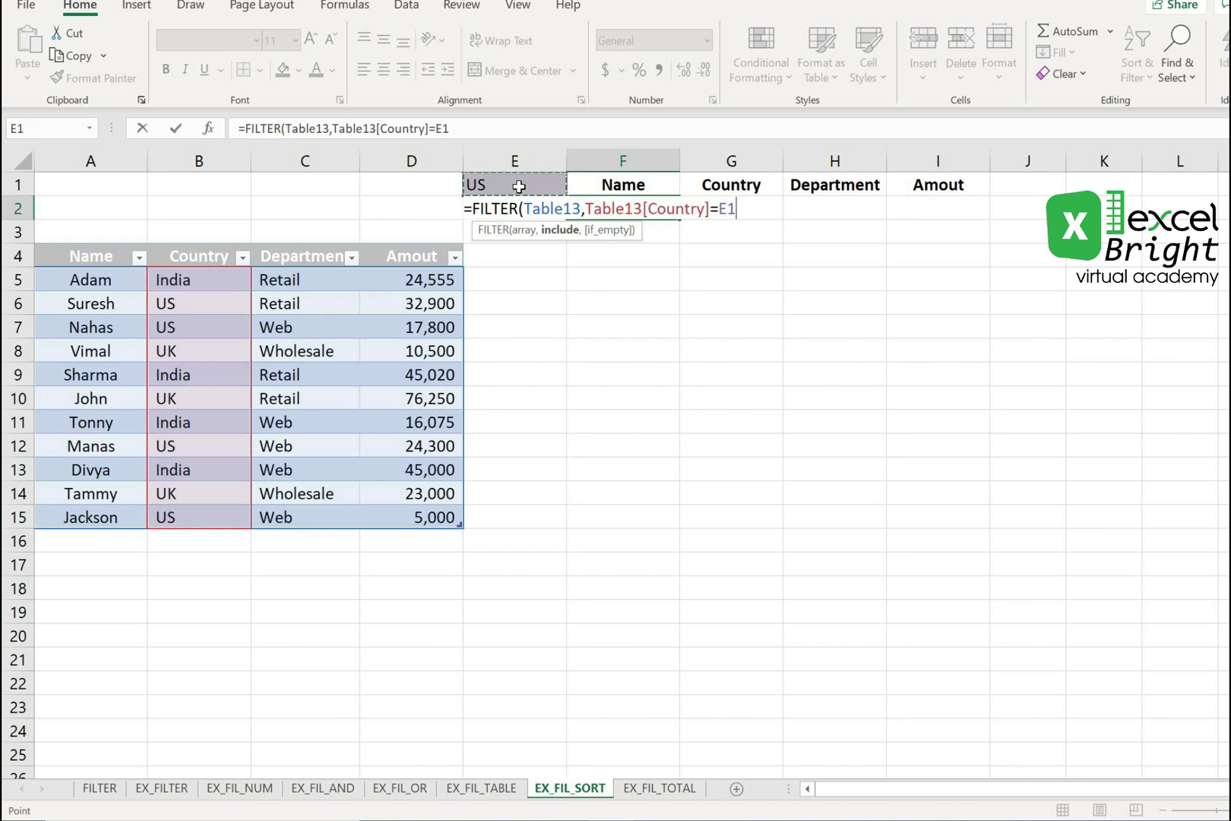
pyautogui.write(')')
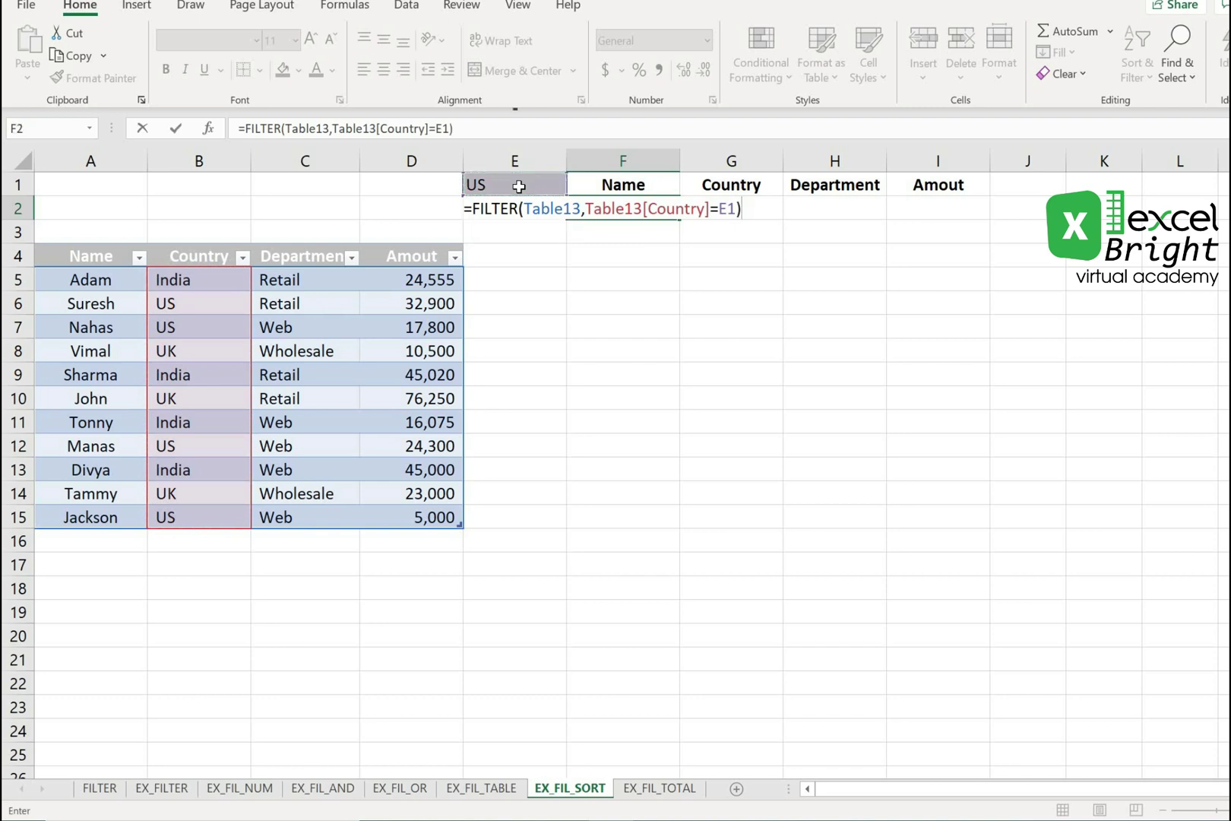
pyautogui.press('Return')
pyautogui.press('Up')
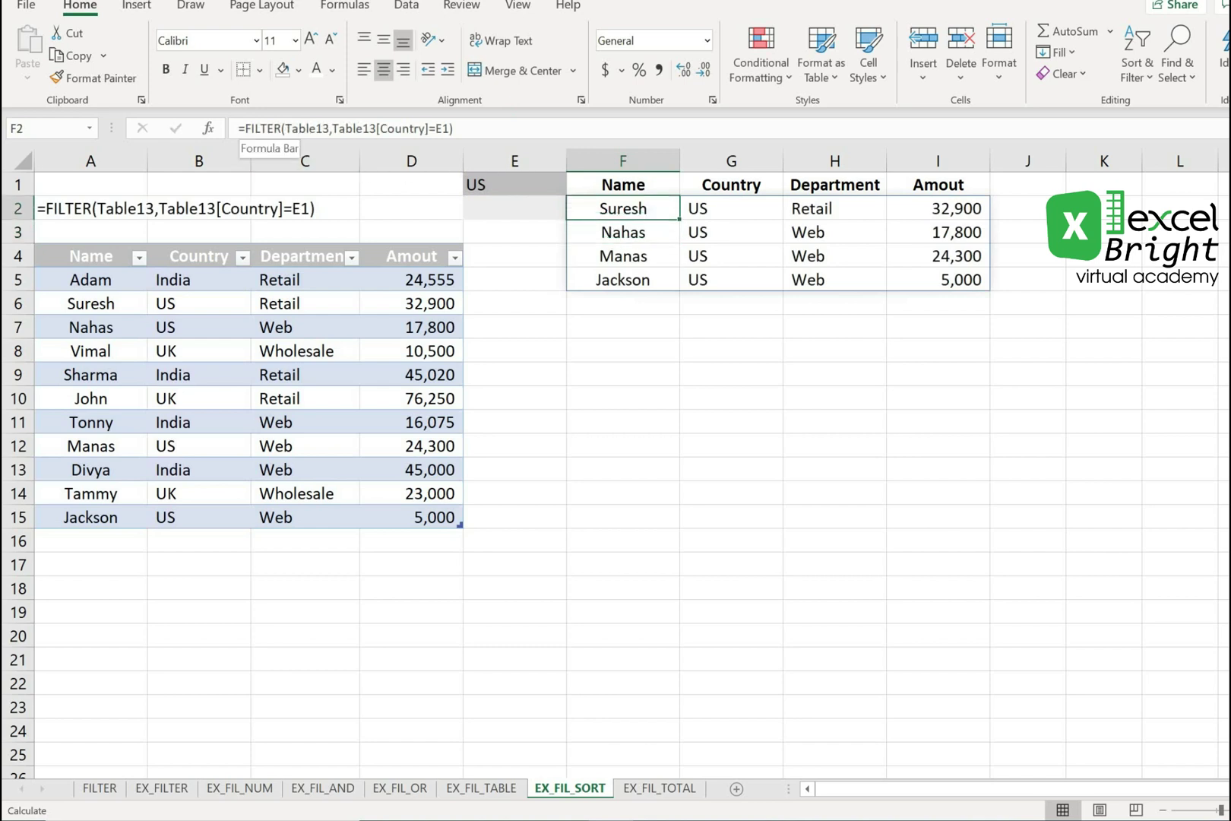
# Step: Examine the order of the amounts in the filtered results in I2:I5
pyautogui.moveTo(931, 213); pyautogui.dragTo(947, 270)
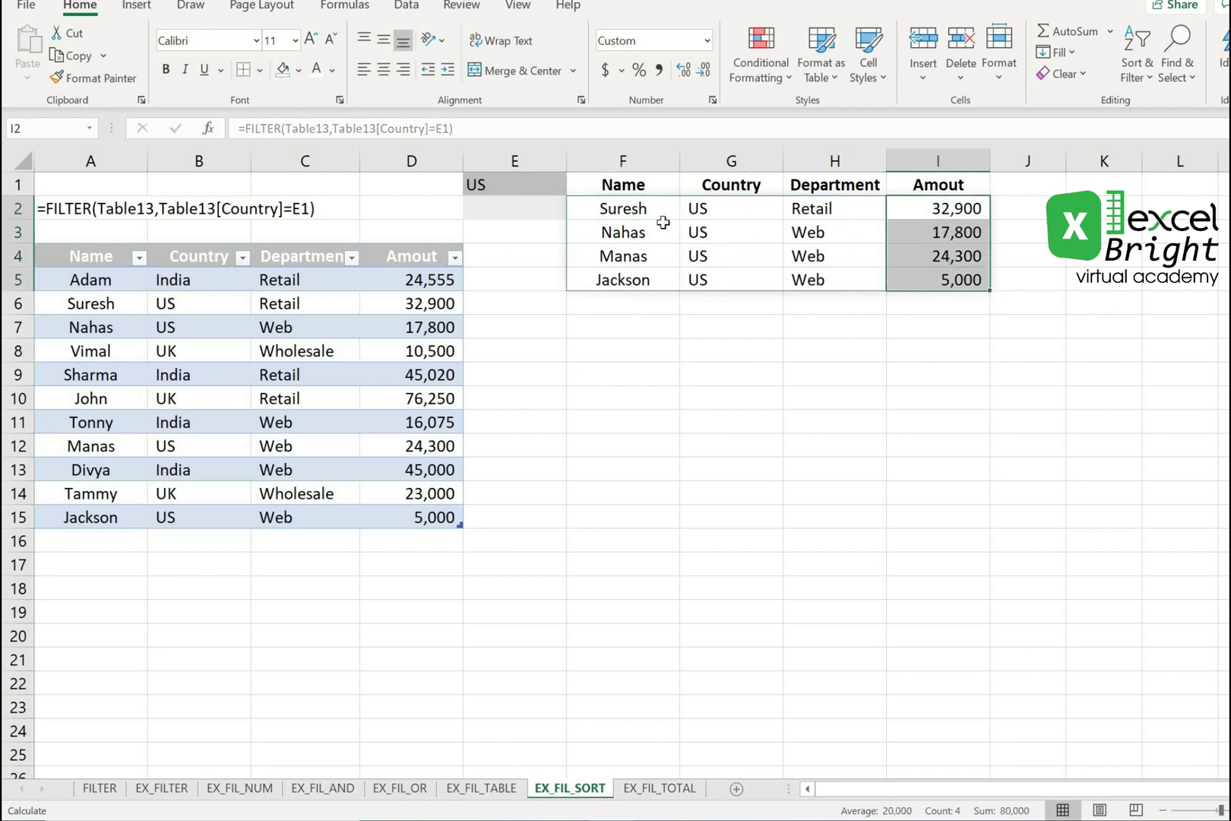
pyautogui.moveTo(648, 211); pyautogui.dragTo(893, 273)
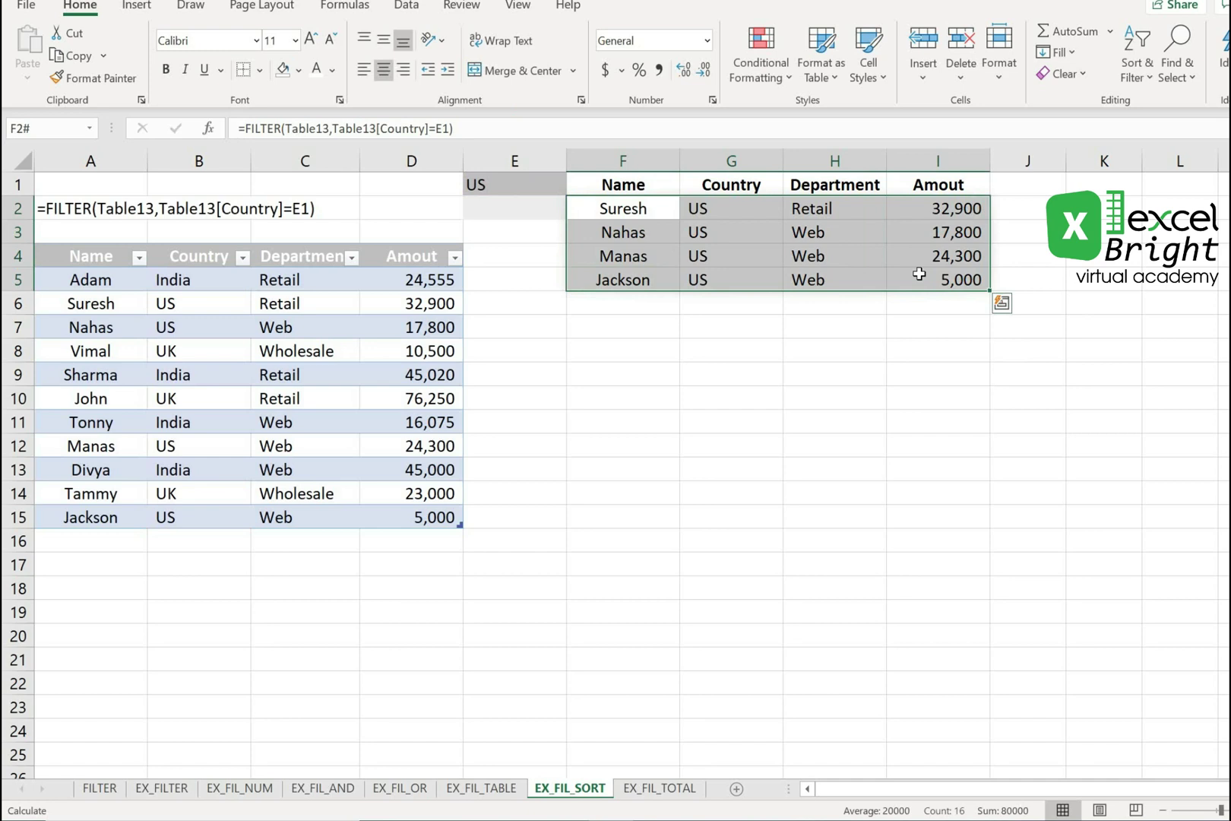
pyautogui.click(934, 216)
pyautogui.click(944, 232)
pyautogui.click(948, 257)
pyautogui.click(940, 281)
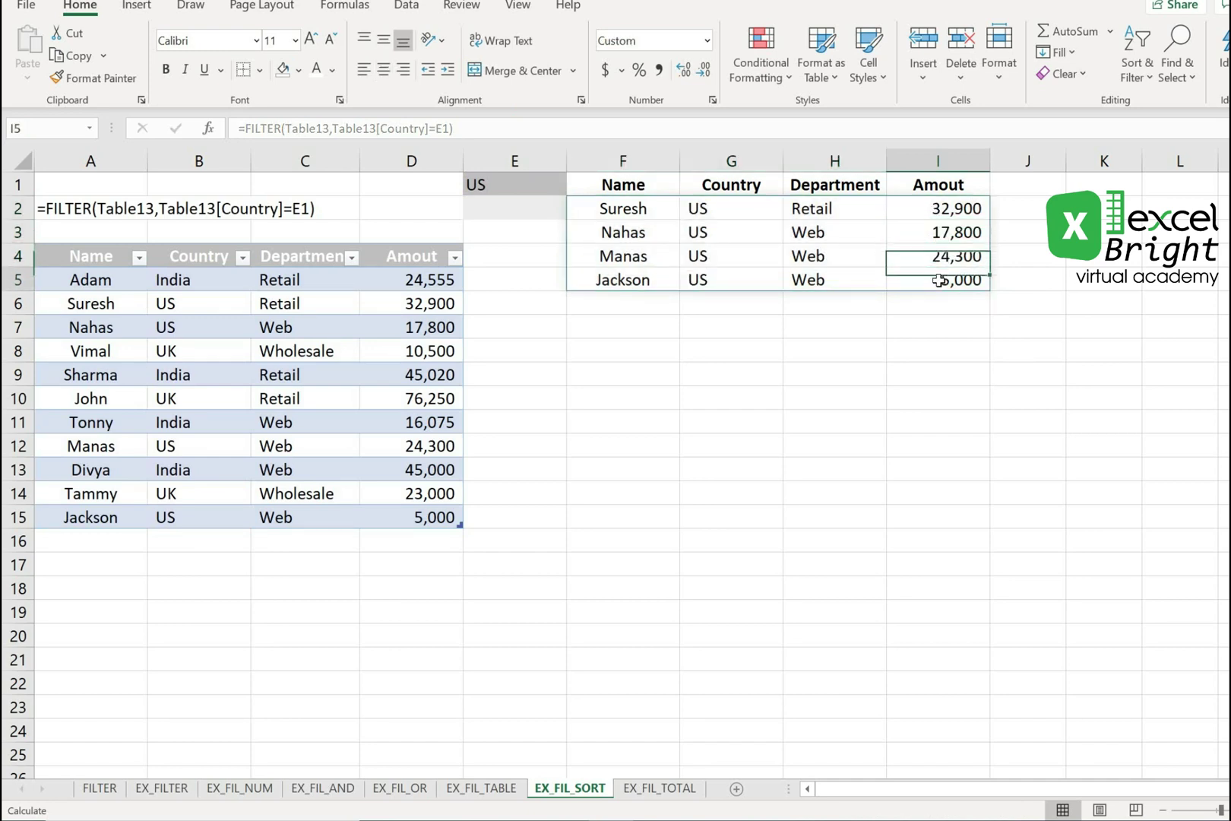
# Step: Wrap the FILTER formula in F2 in SORT with sort index 4 to order the results by amount
pyautogui.click(619, 211)
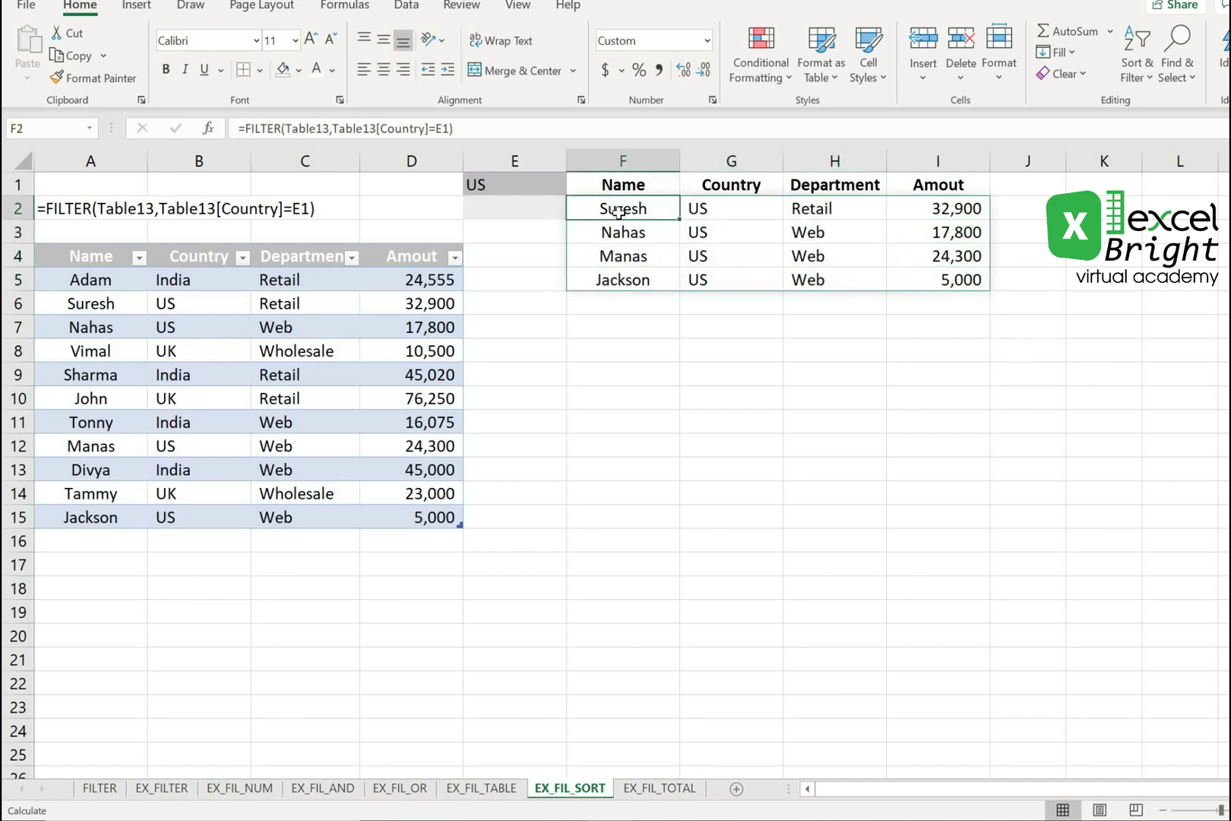
pyautogui.press('F2')
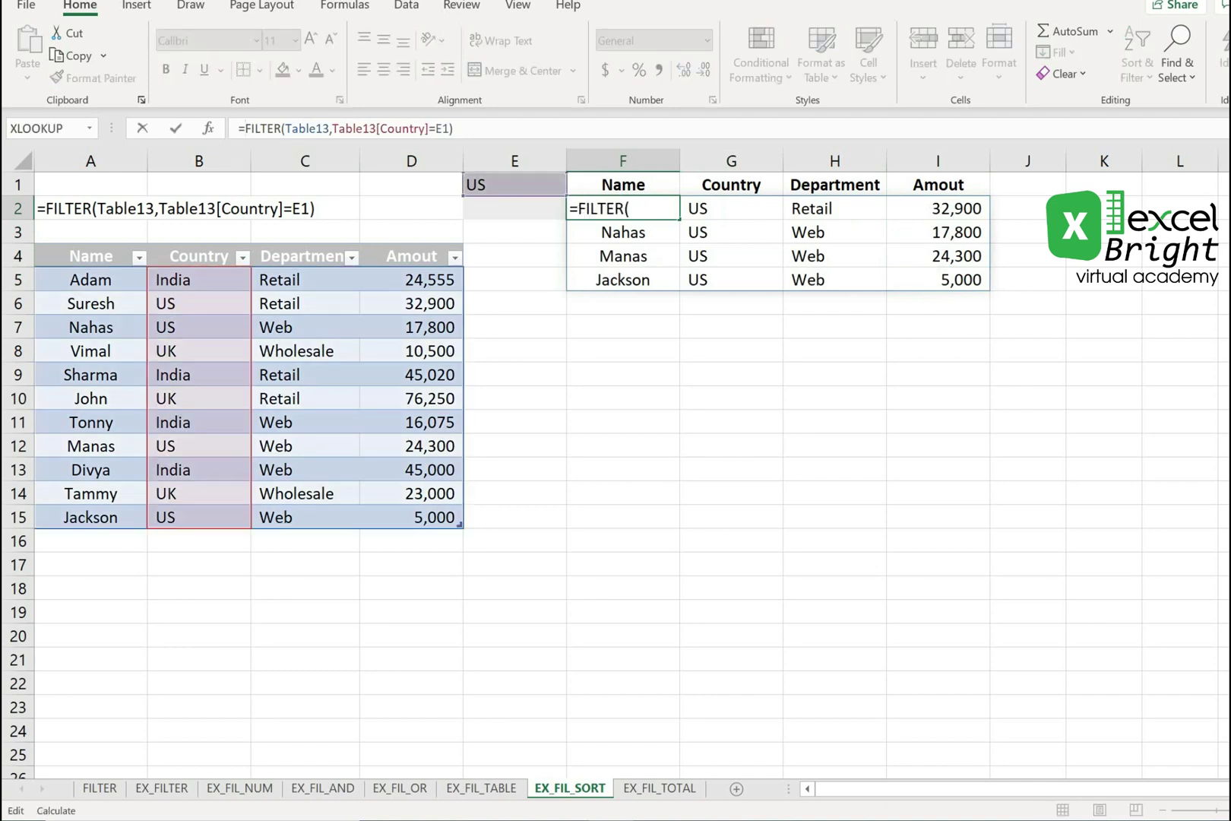
pyautogui.write('sor')
pyautogui.write('t(')
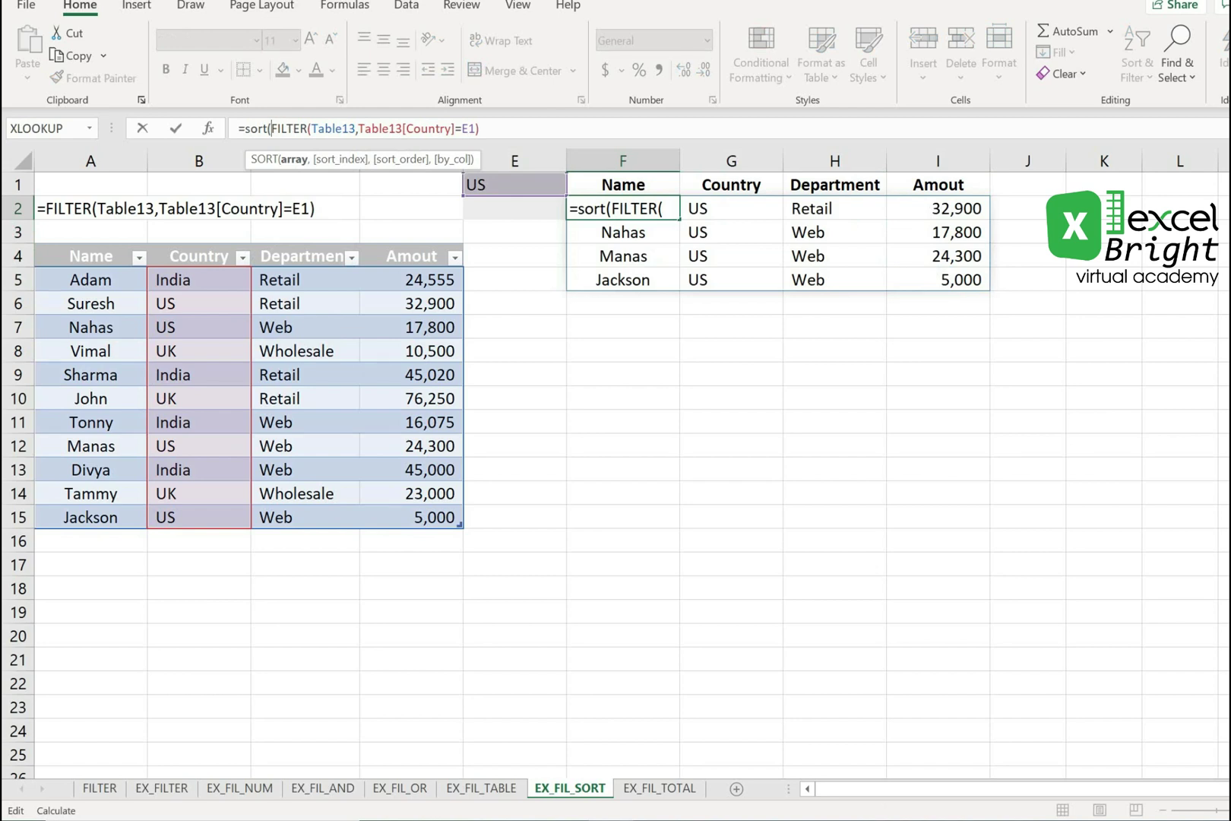
pyautogui.press('End')
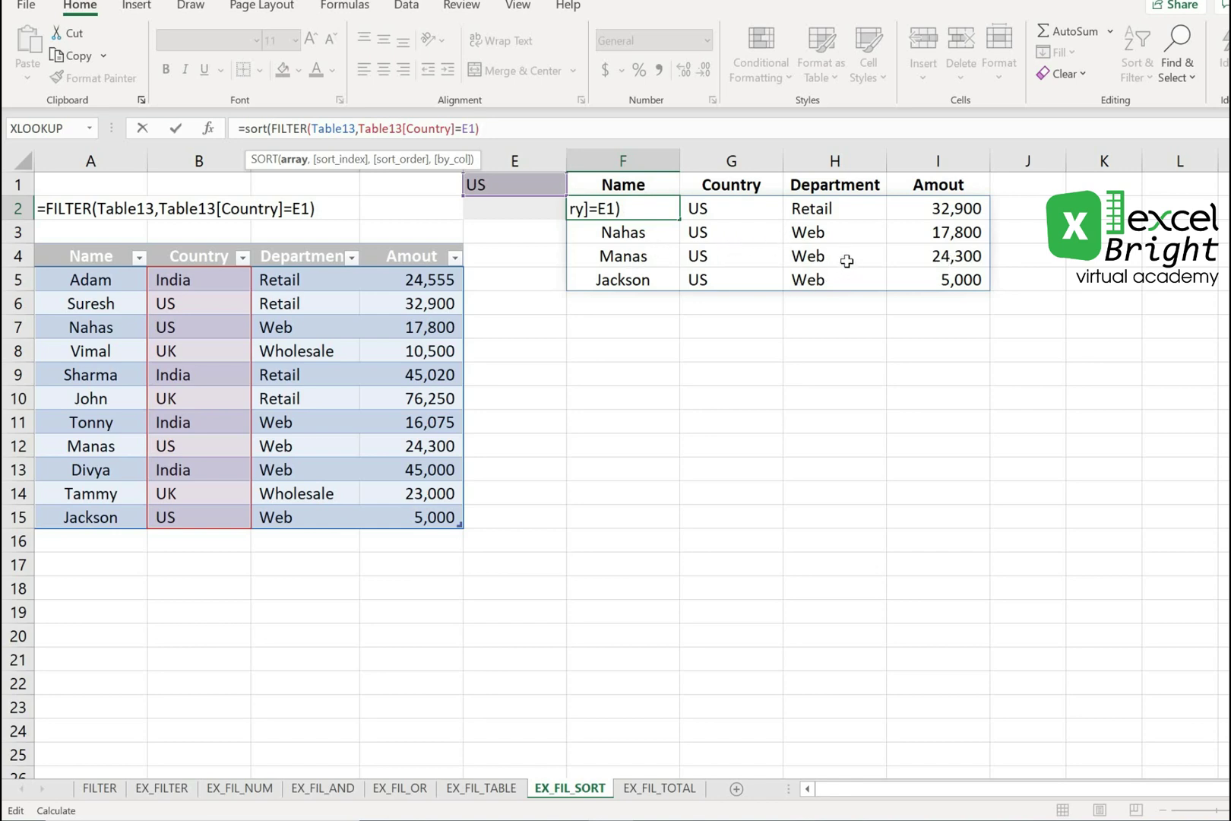
pyautogui.write(',')
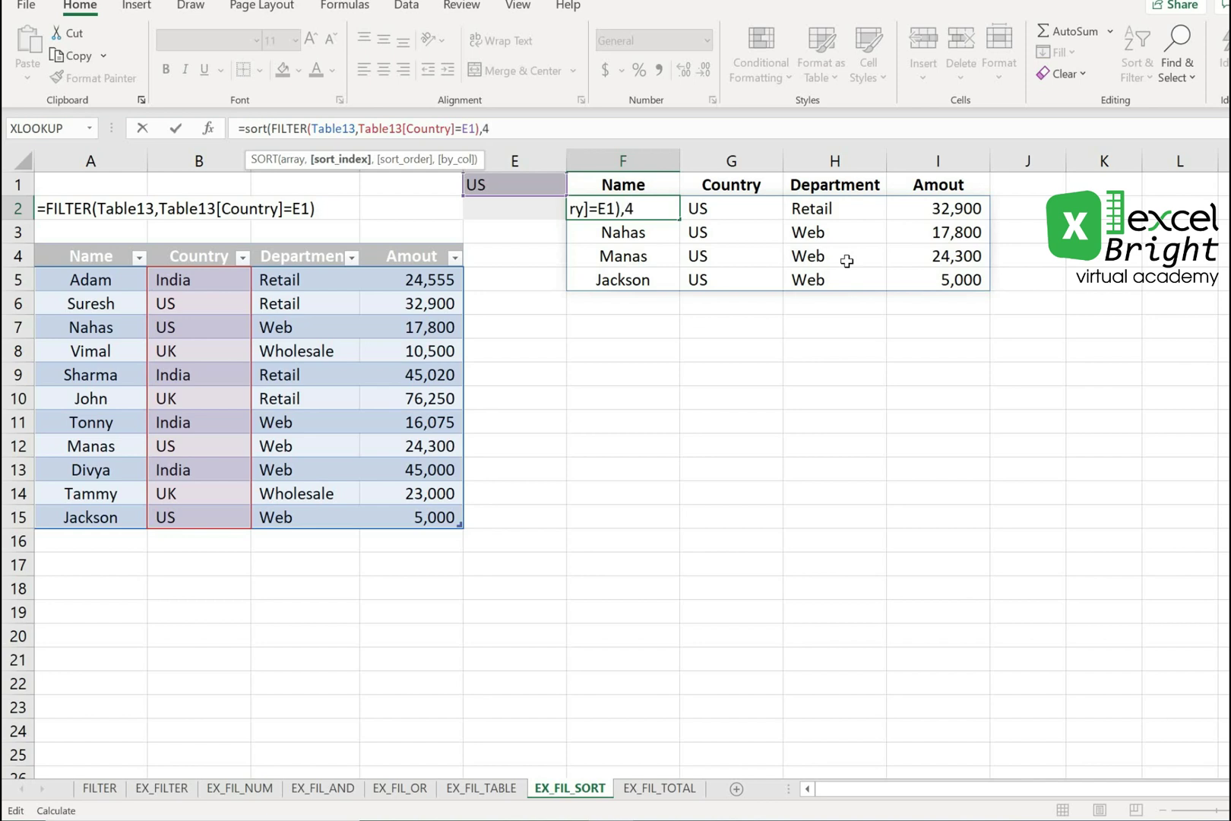
pyautogui.write('4)')
pyautogui.press('Return')
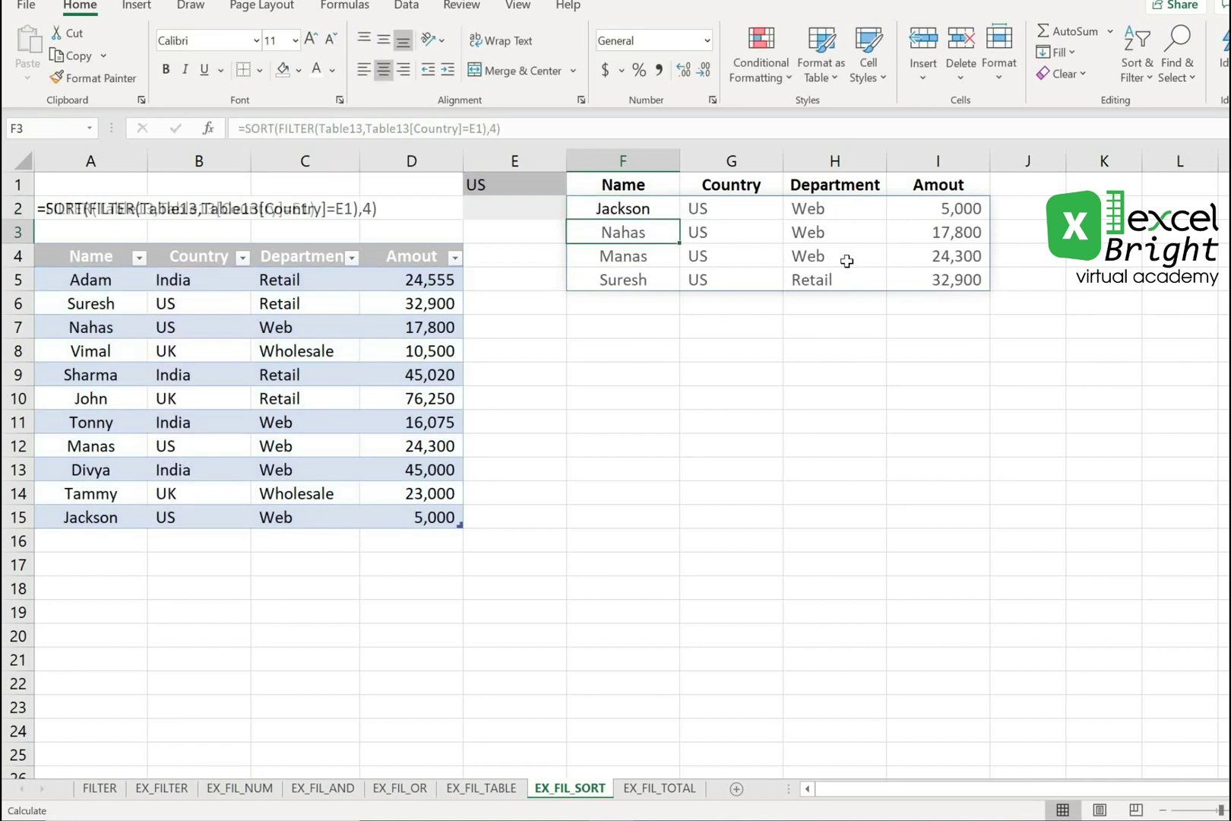
# Step: Check the sort order of the amounts in I2:I5 one by one
pyautogui.click(964, 209)
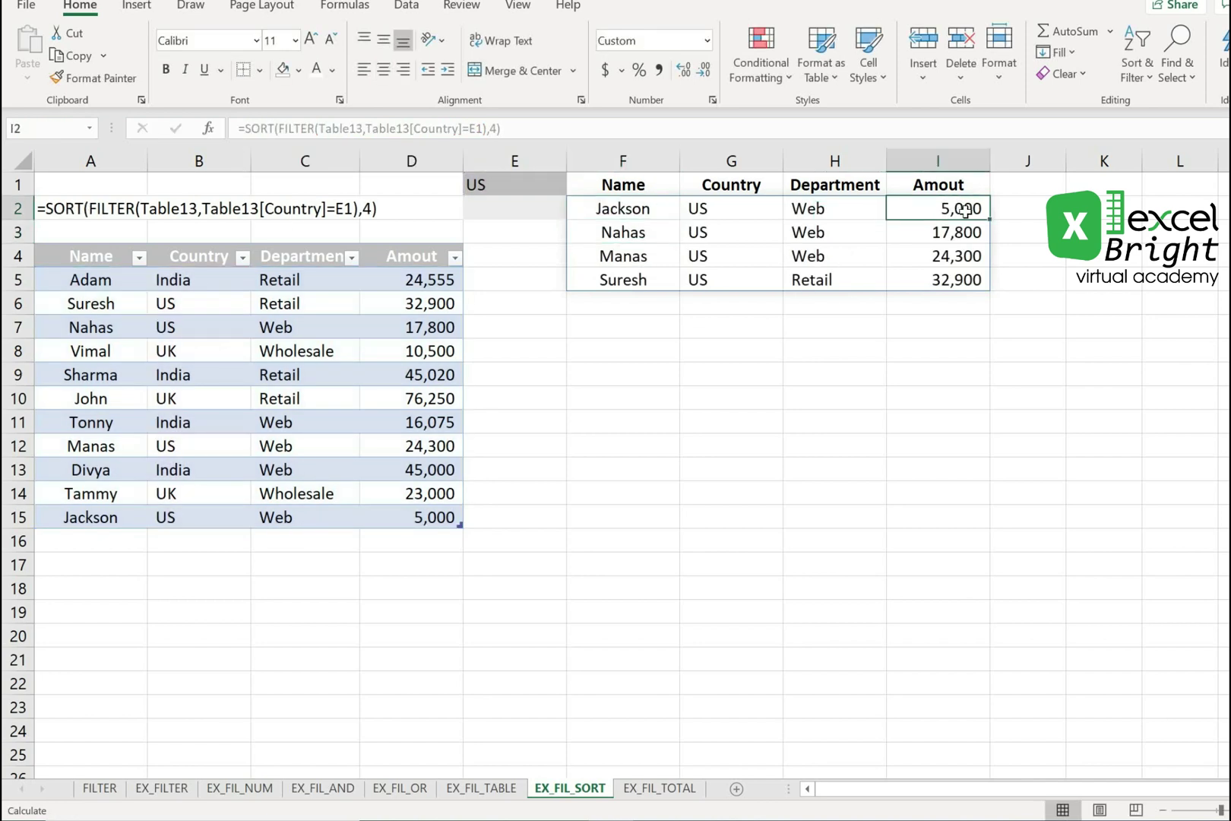
pyautogui.click(969, 231)
pyautogui.click(957, 261)
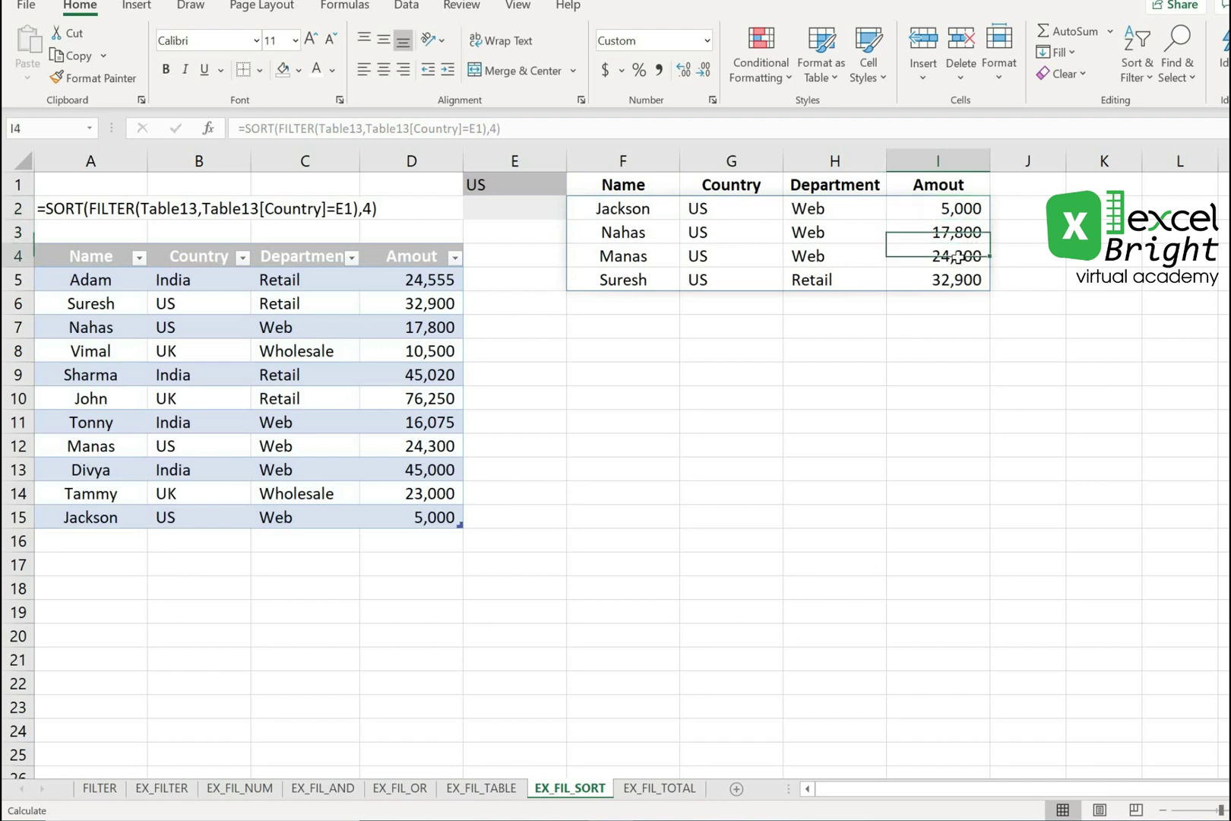
pyautogui.click(954, 281)
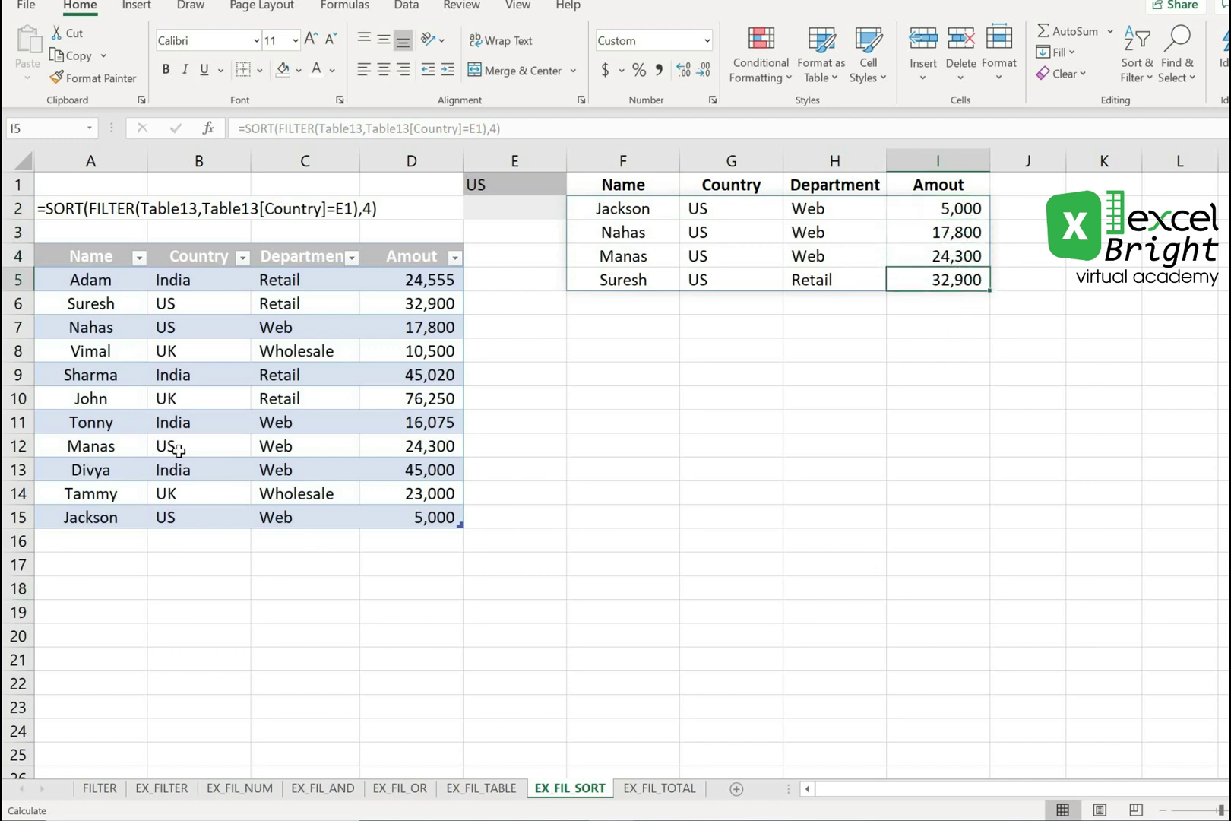
# Step: Test the sorted FILTER formula by setting the country criterion in E1 to India and then back to US
pyautogui.click(487, 184)
pyautogui.click(573, 187)
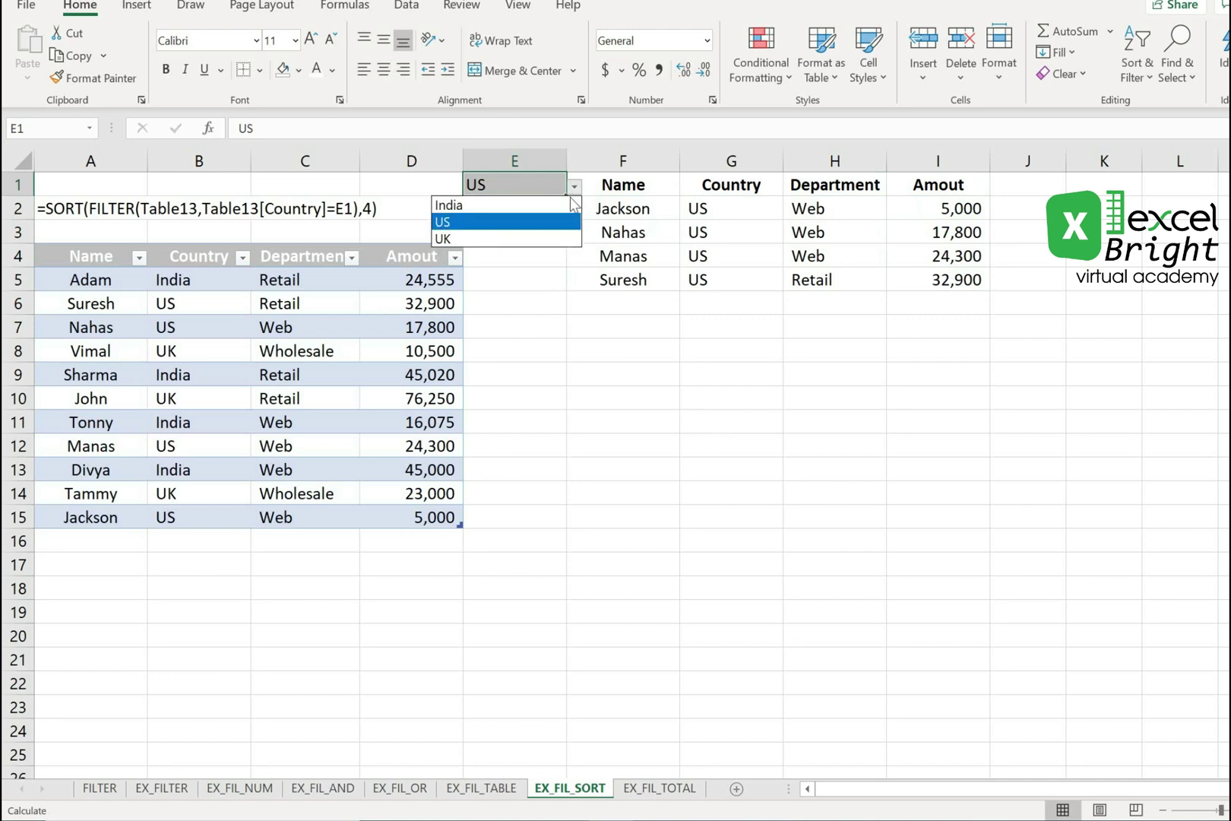
pyautogui.click(509, 207)
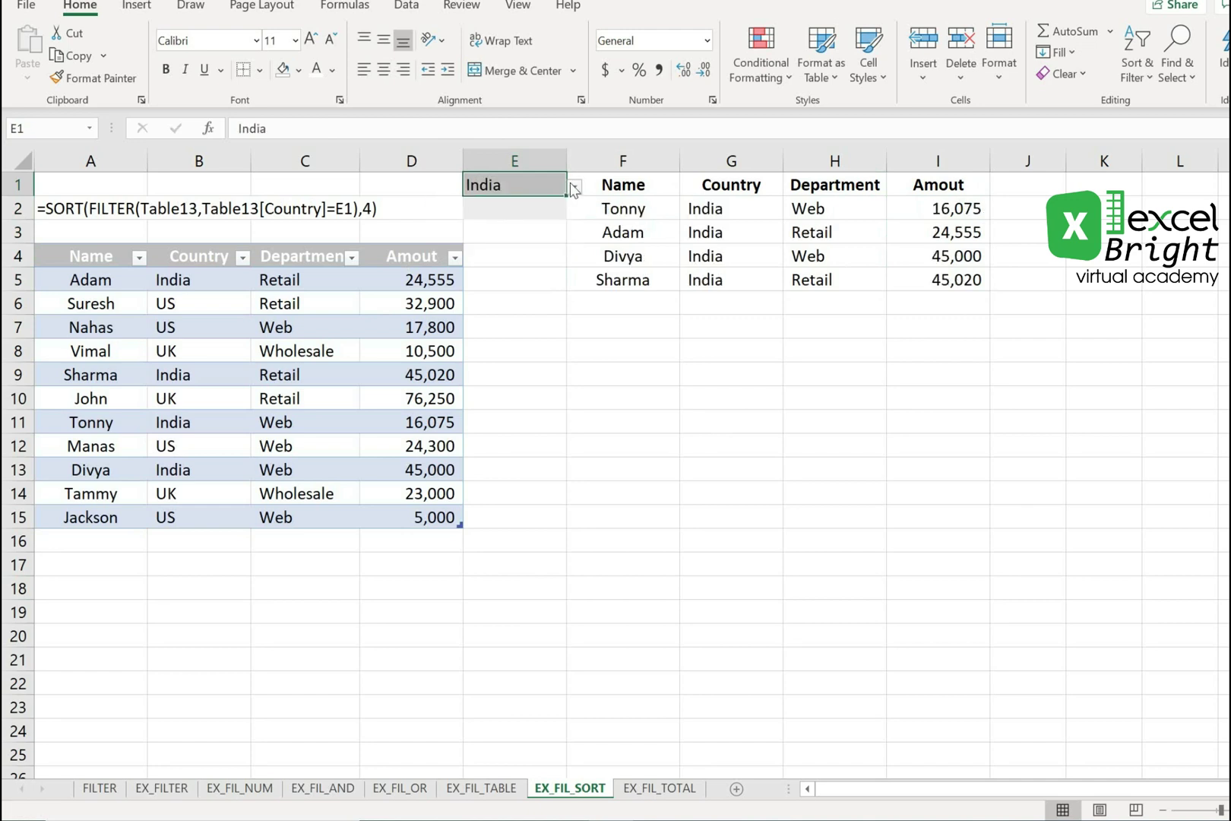
pyautogui.click(573, 188)
pyautogui.click(481, 223)
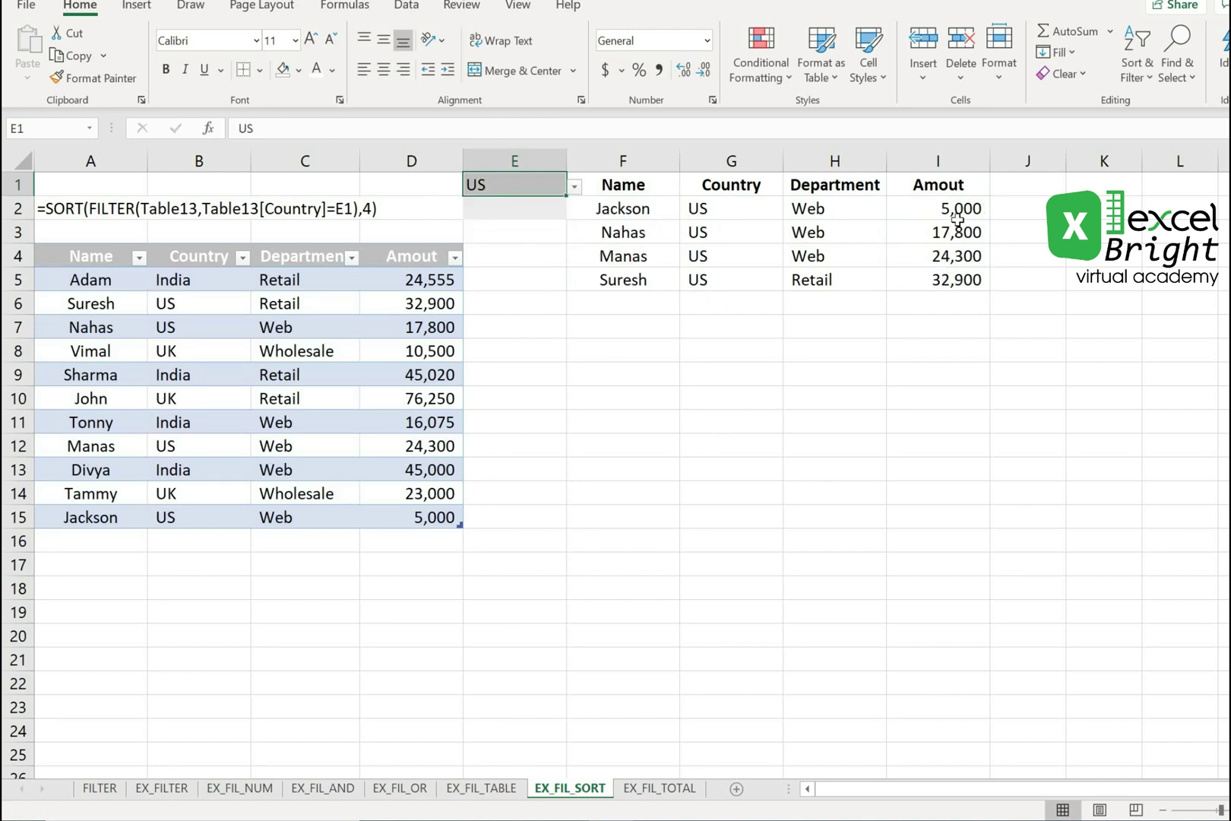
# Step: Review the amount, department, country and name columns of the sorted results in F2:I5
pyautogui.moveTo(958, 213); pyautogui.dragTo(958, 279)
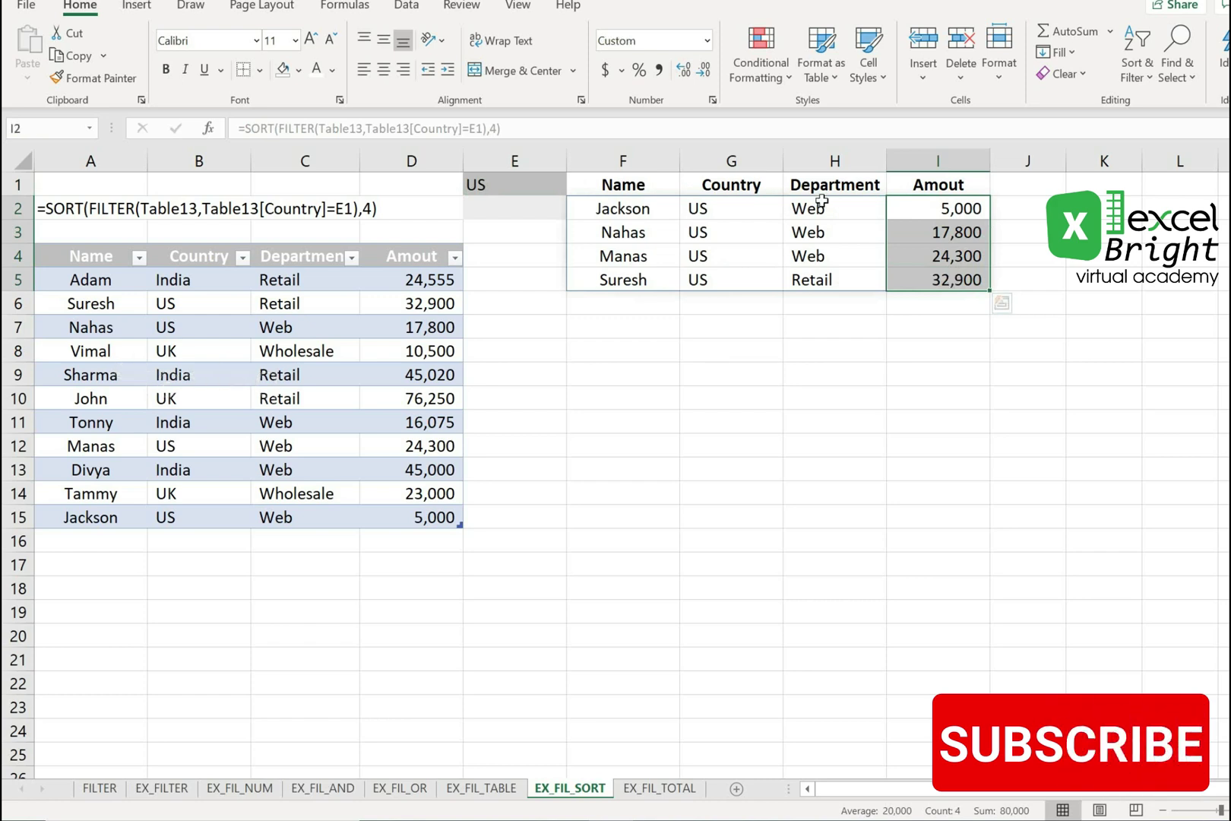
pyautogui.moveTo(820, 200); pyautogui.dragTo(818, 281)
pyautogui.moveTo(723, 209); pyautogui.dragTo(726, 259)
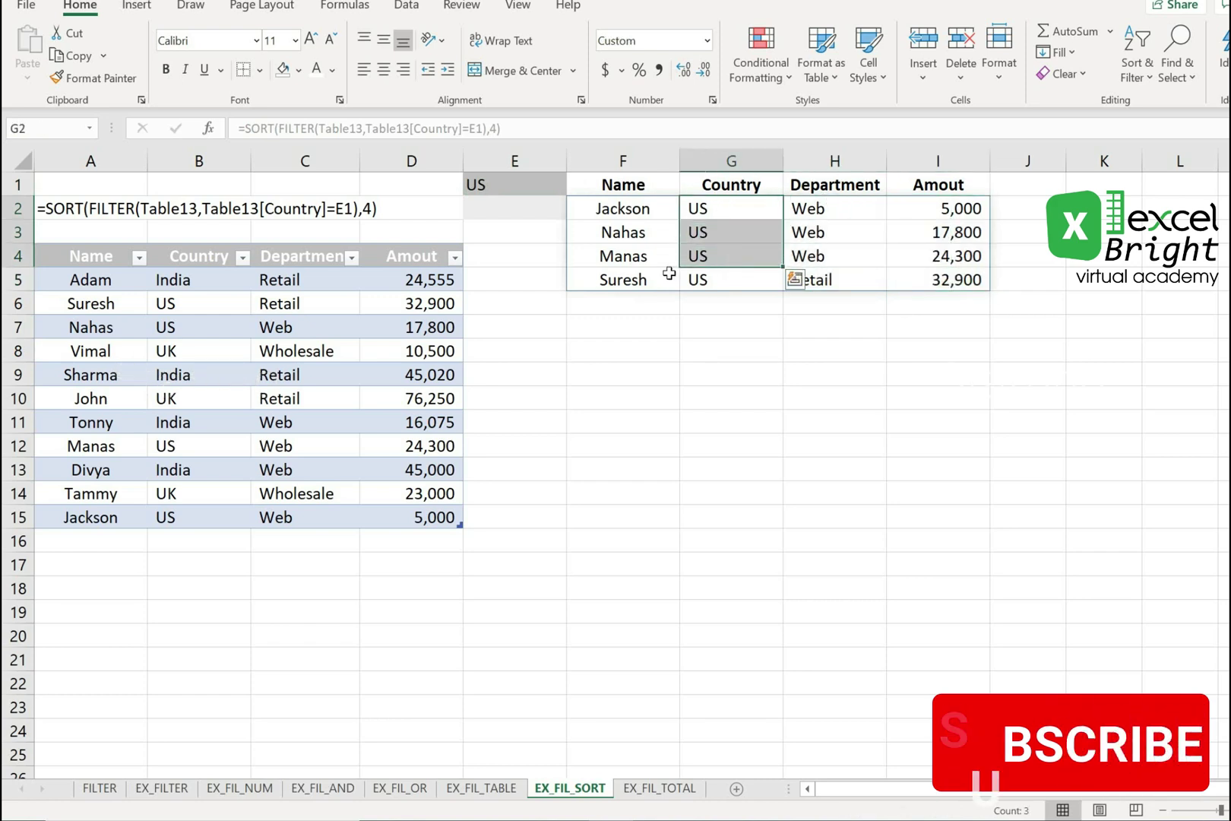
pyautogui.click(598, 253)
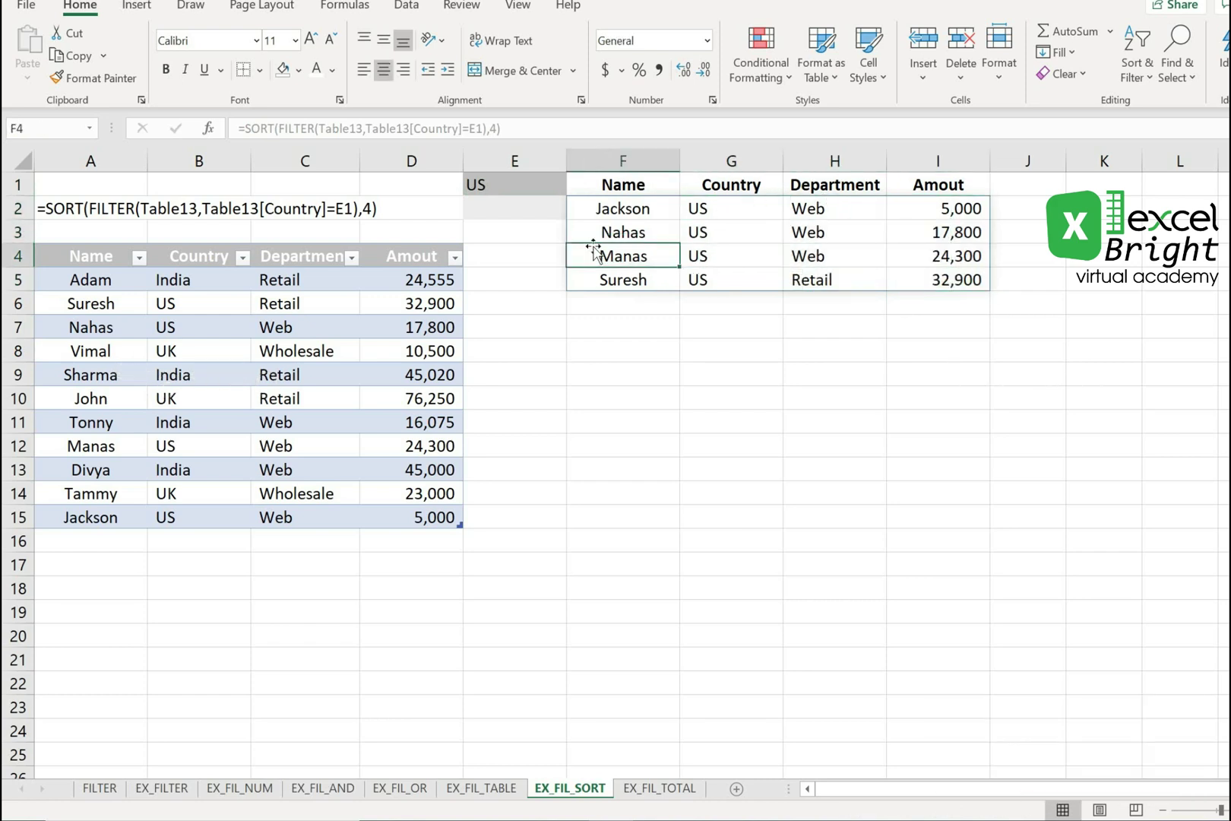
pyautogui.click(600, 440)
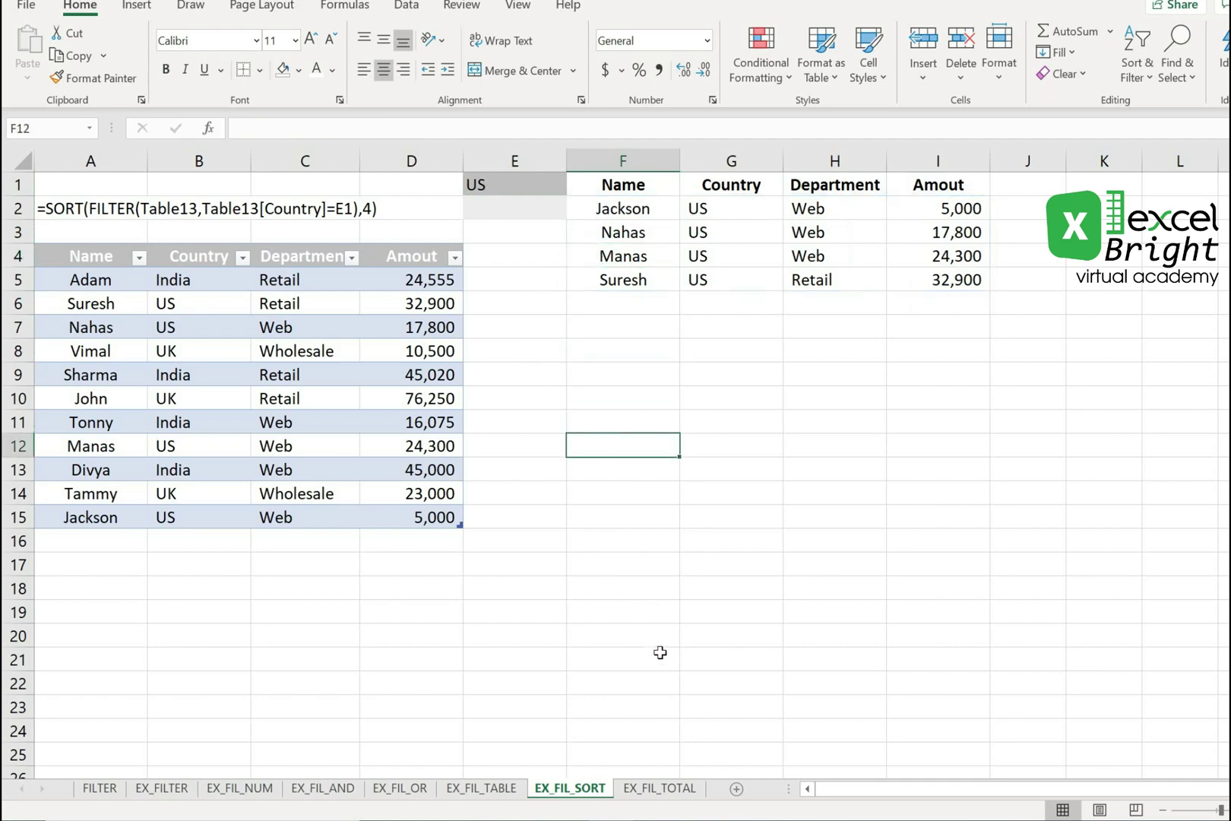
# Step: Switch to the EX_FIL_TOTAL sheet and examine the Total row beneath the filtered results and the source data's last rows
pyautogui.click(658, 788)
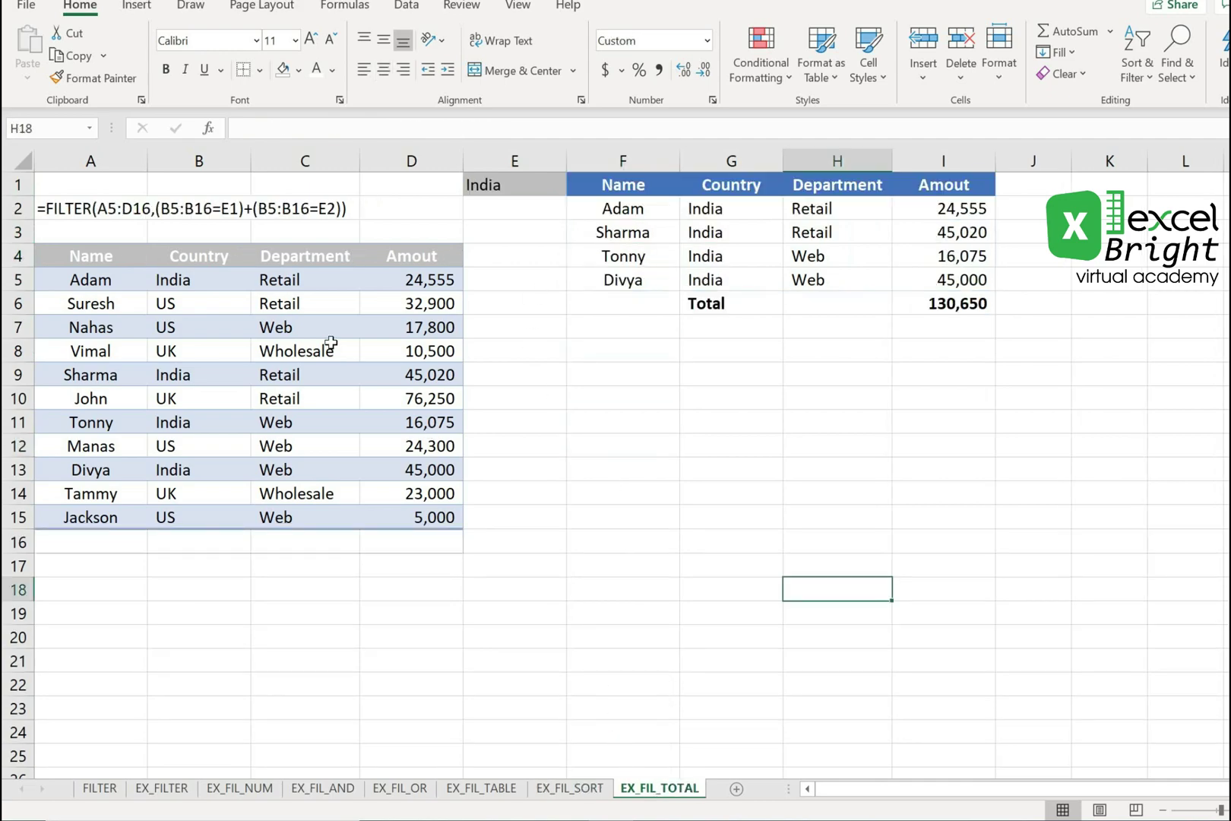
pyautogui.click(548, 355)
pyautogui.click(717, 306)
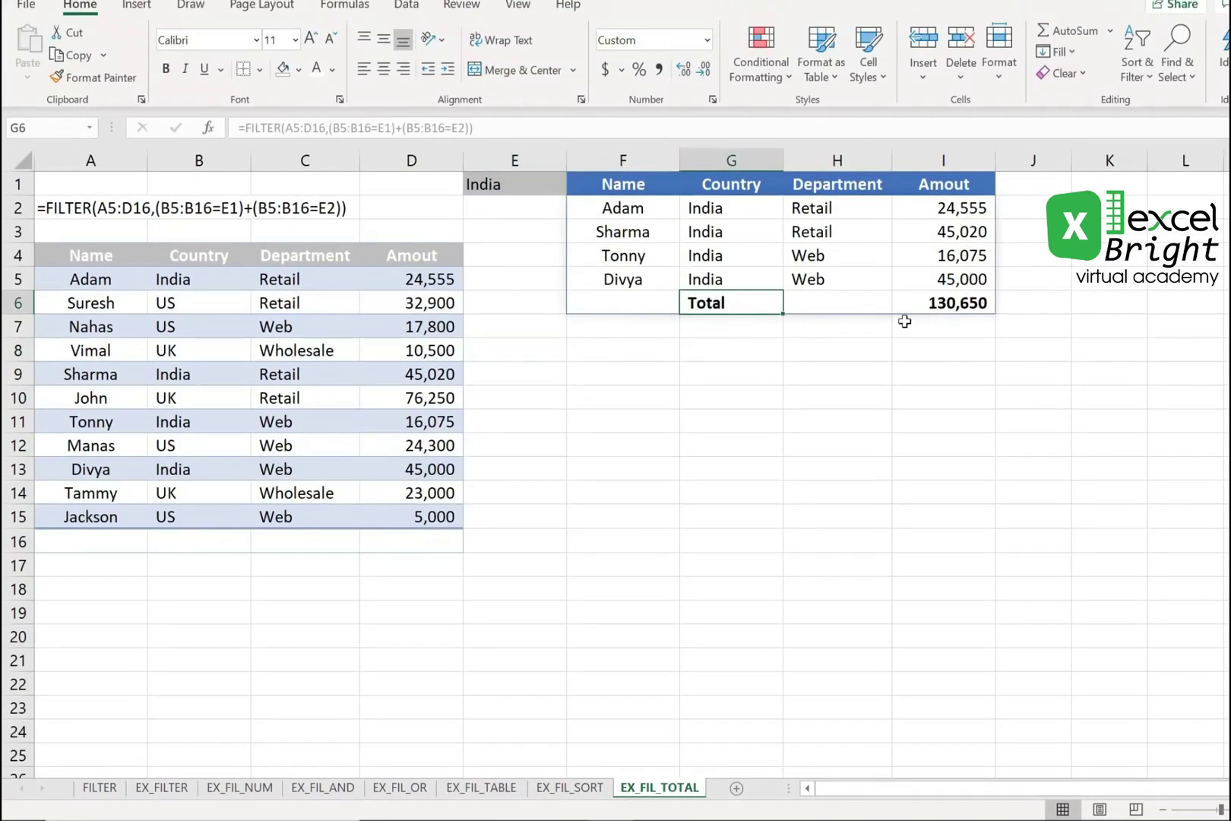
pyautogui.click(964, 306)
pyautogui.click(808, 414)
pyautogui.click(734, 304)
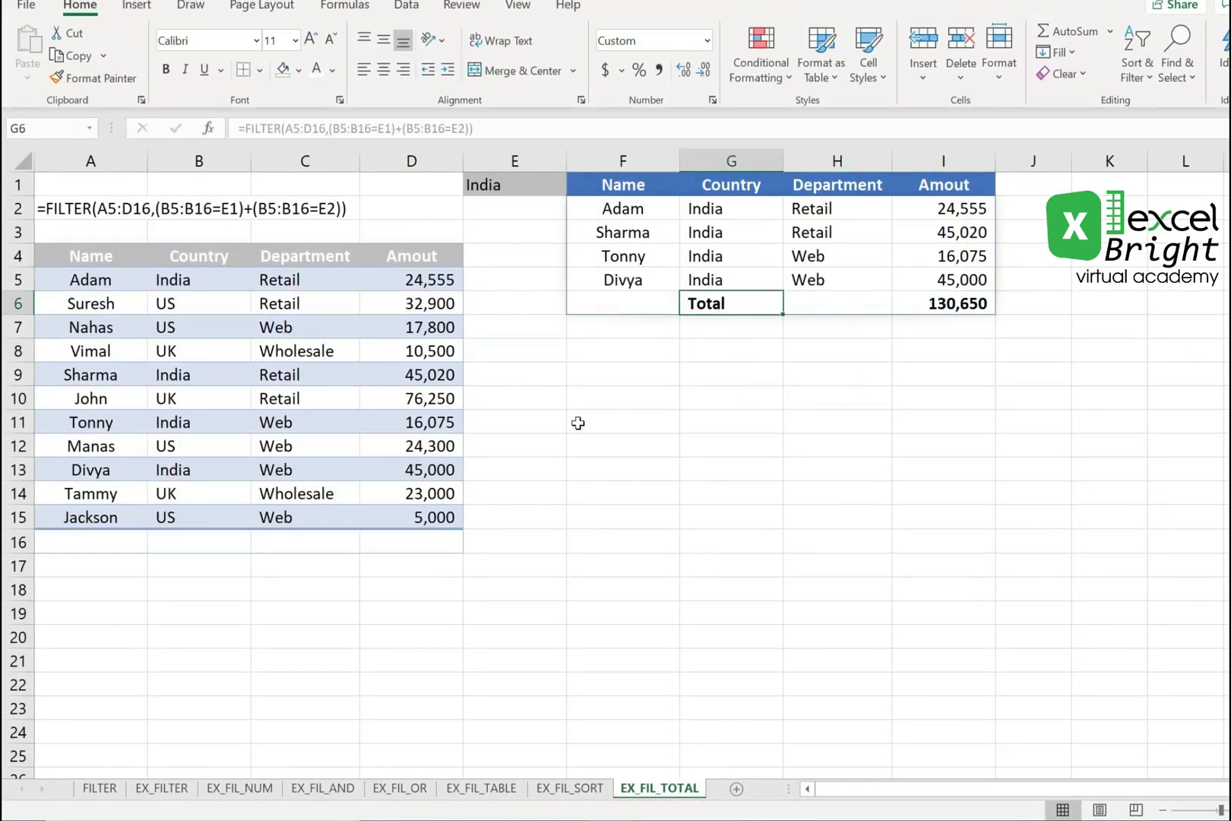
pyautogui.click(442, 543)
pyautogui.click(290, 579)
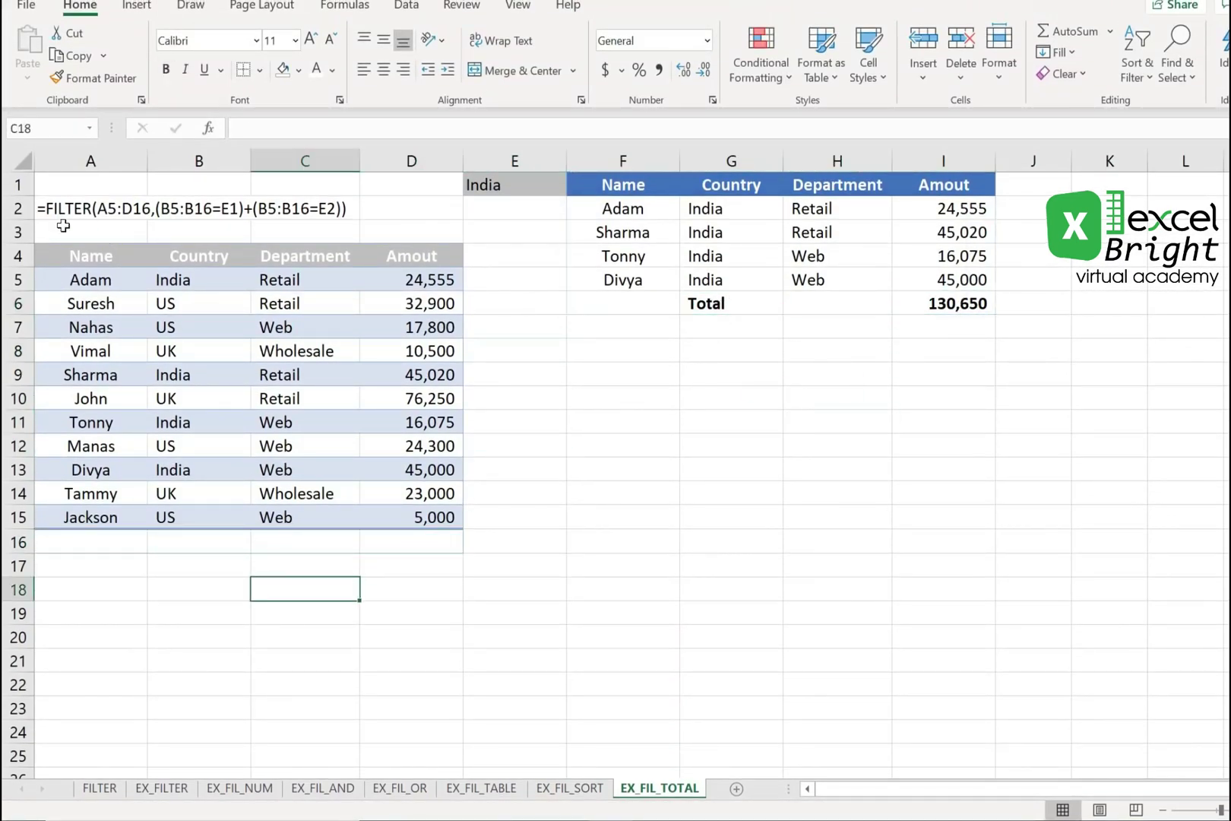
# Step: Examine the hidden total formula in D16, the country criterion in E1 and the filtered results with their Total row
pyautogui.click(448, 544)
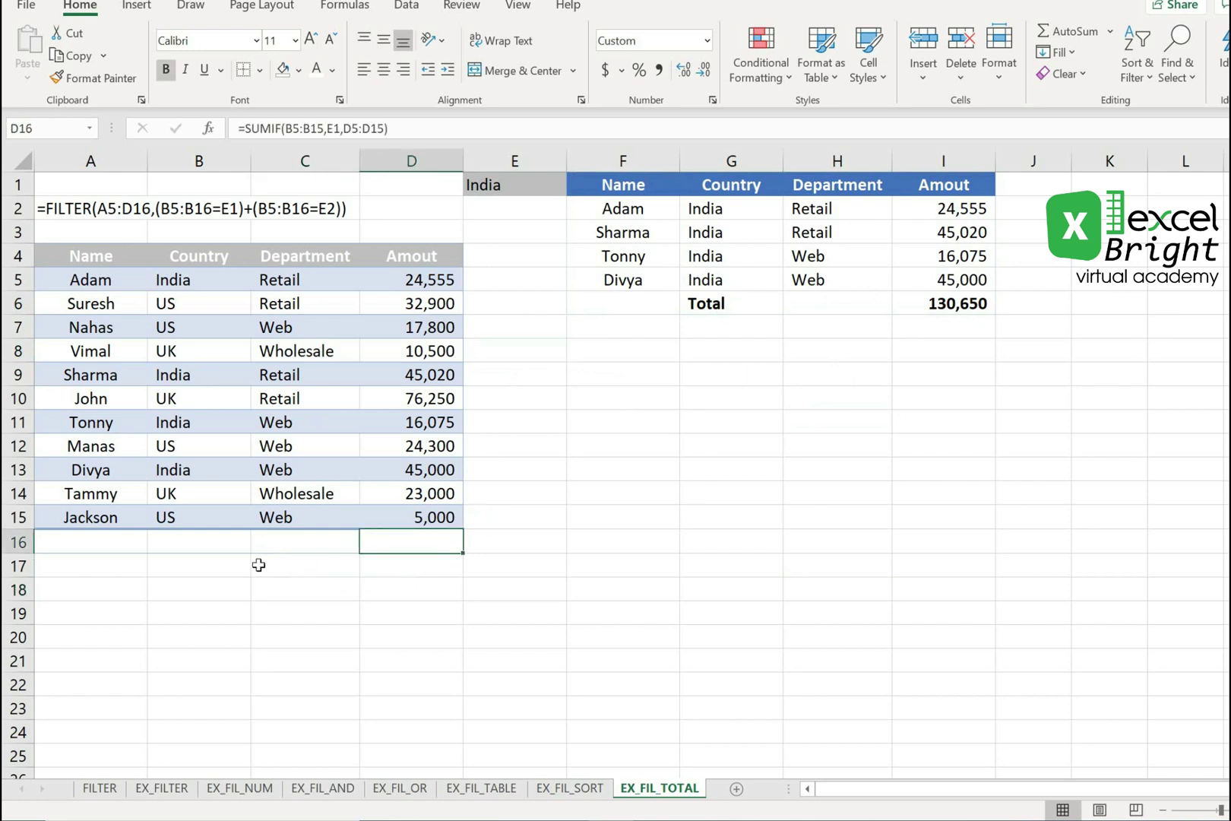
pyautogui.click(346, 565)
pyautogui.click(509, 185)
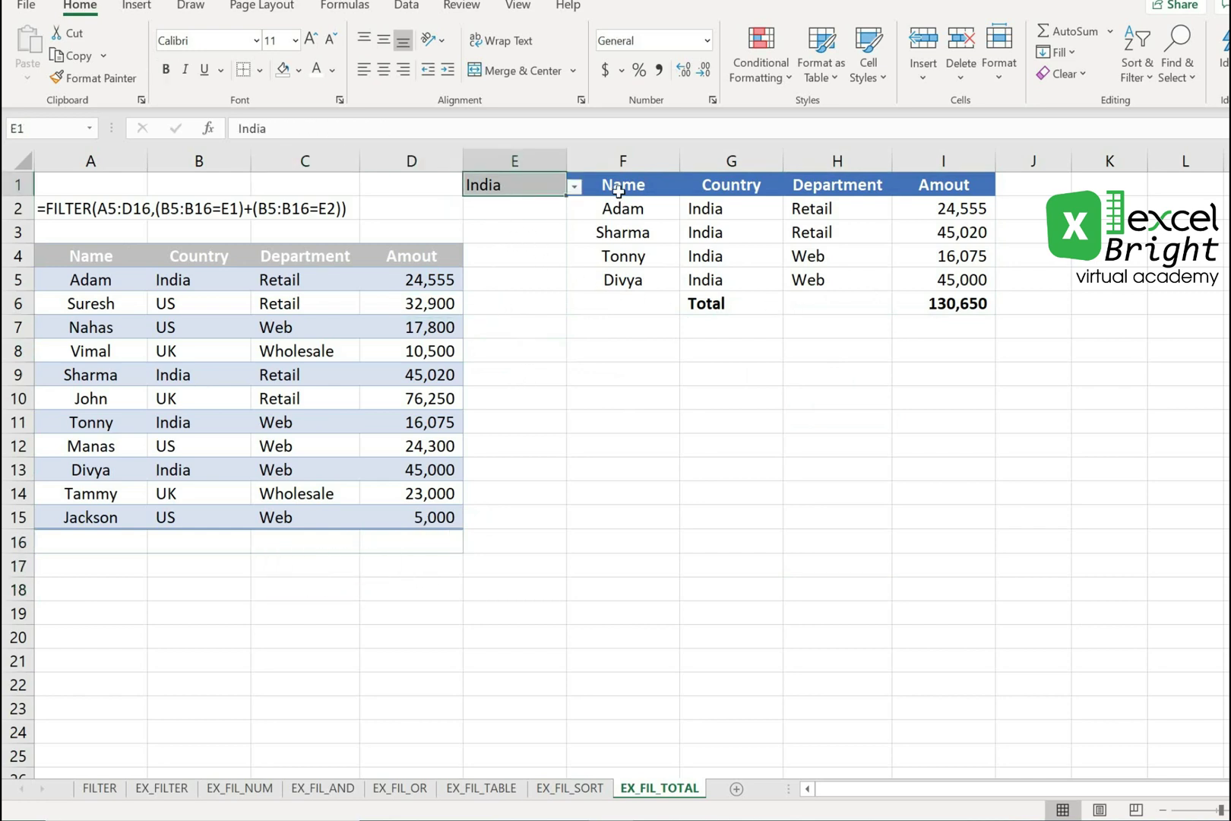
pyautogui.moveTo(621, 185); pyautogui.dragTo(940, 307)
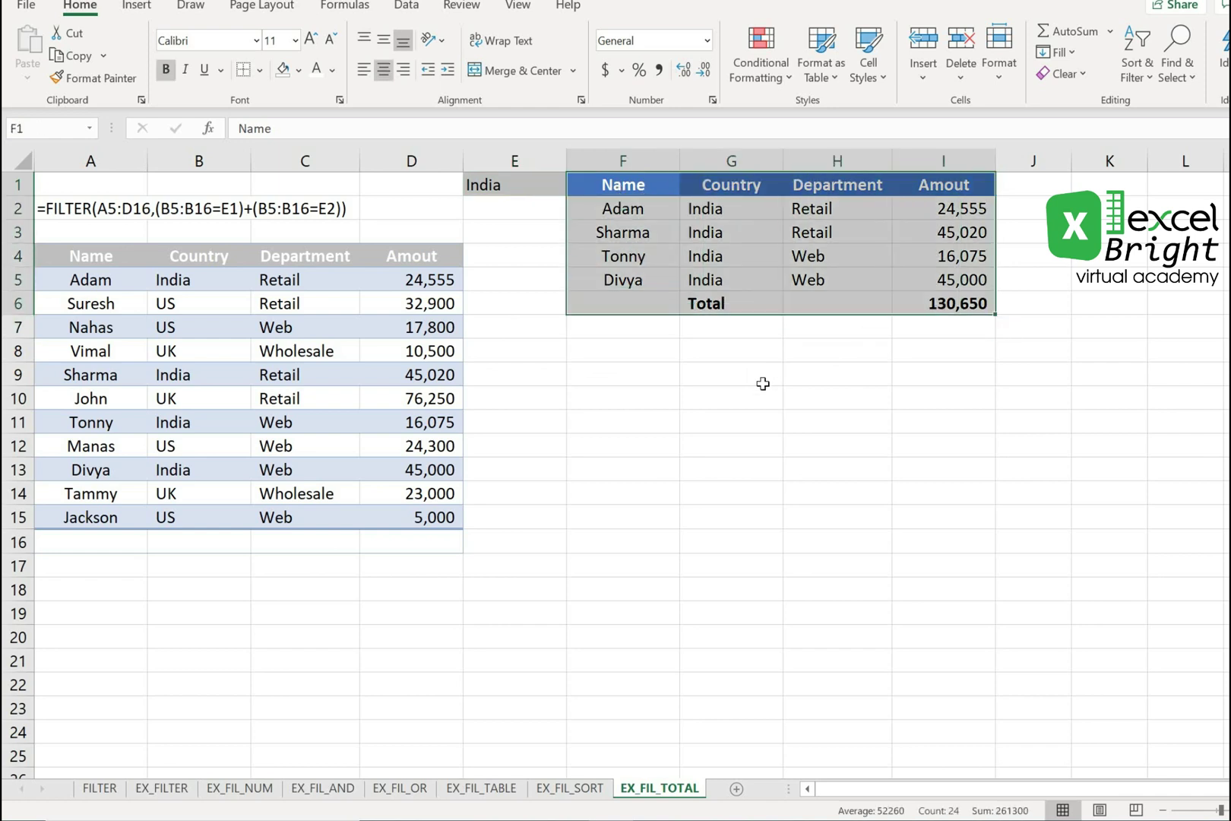
pyautogui.click(757, 391)
pyautogui.moveTo(636, 190); pyautogui.dragTo(885, 316)
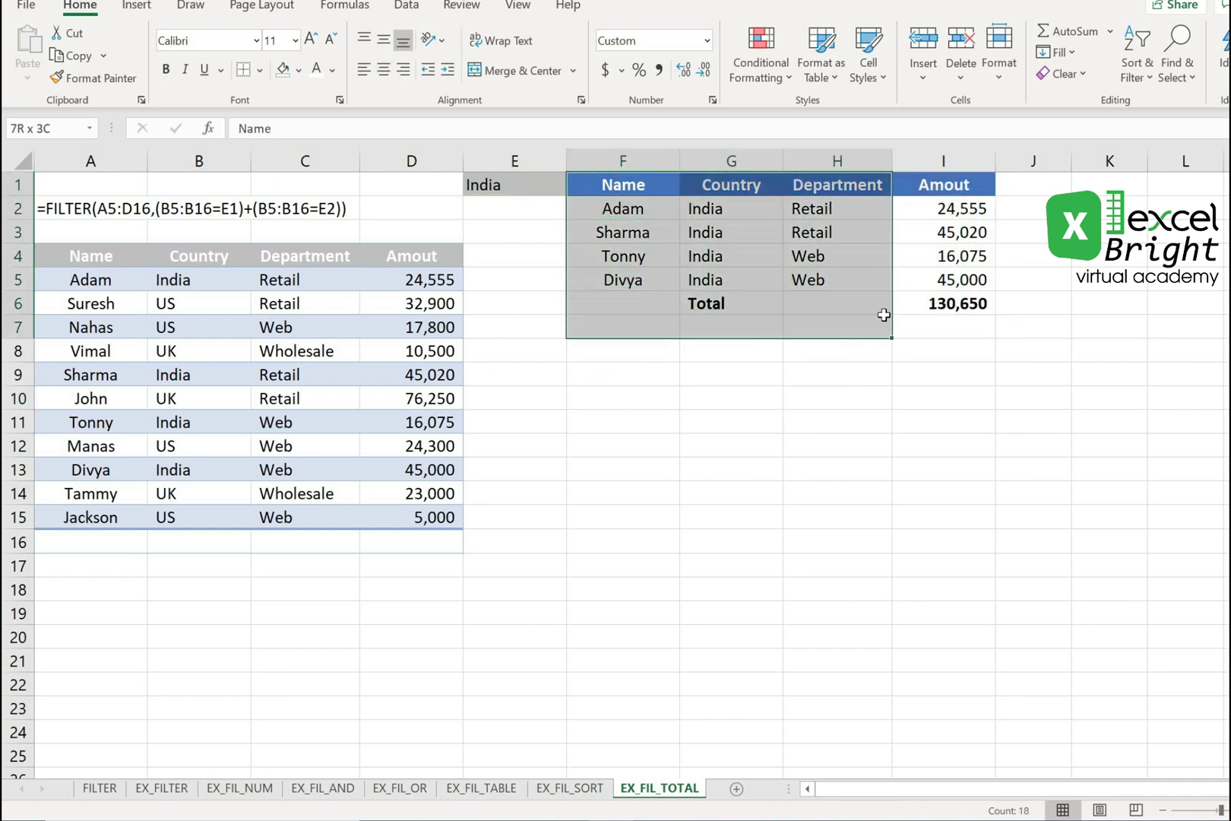
pyautogui.click(648, 509)
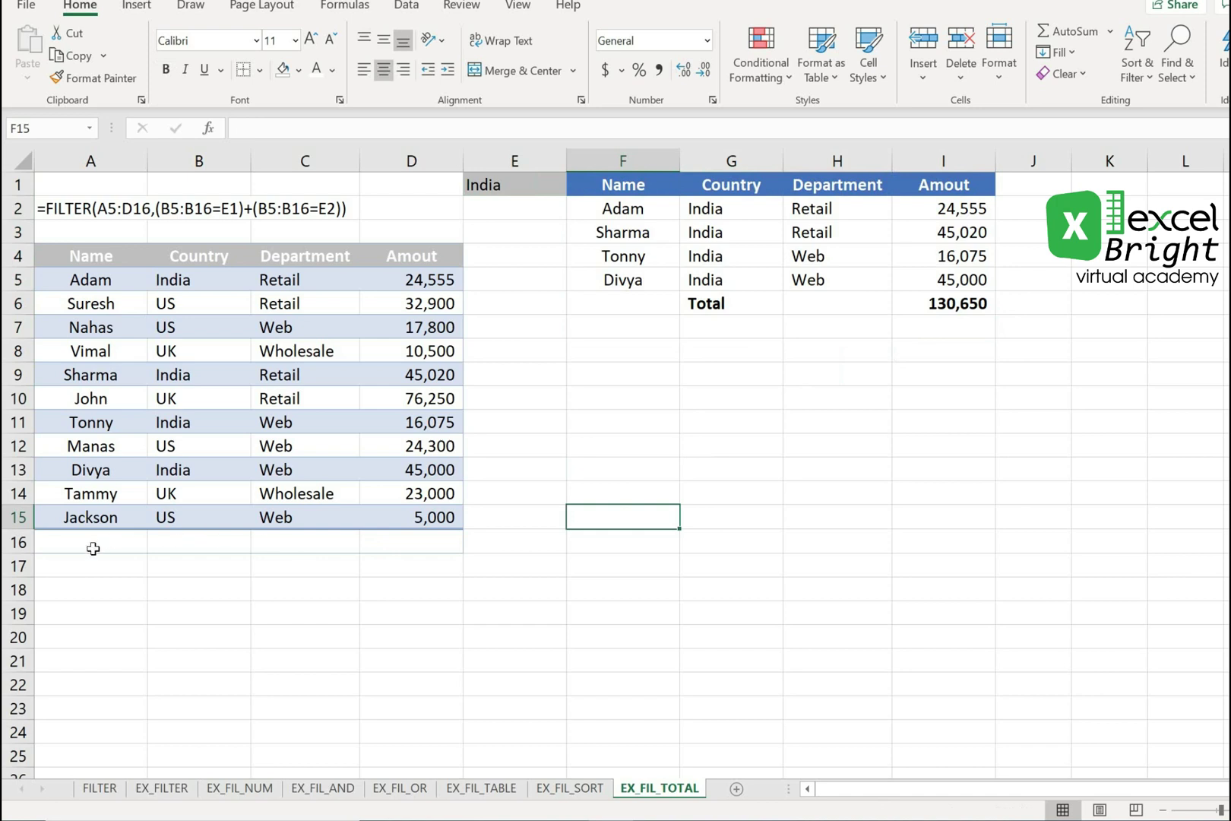
# Step: Reveal the hidden Total row in A16:D16 by setting its font color to Automatic
pyautogui.moveTo(52, 546); pyautogui.dragTo(418, 533)
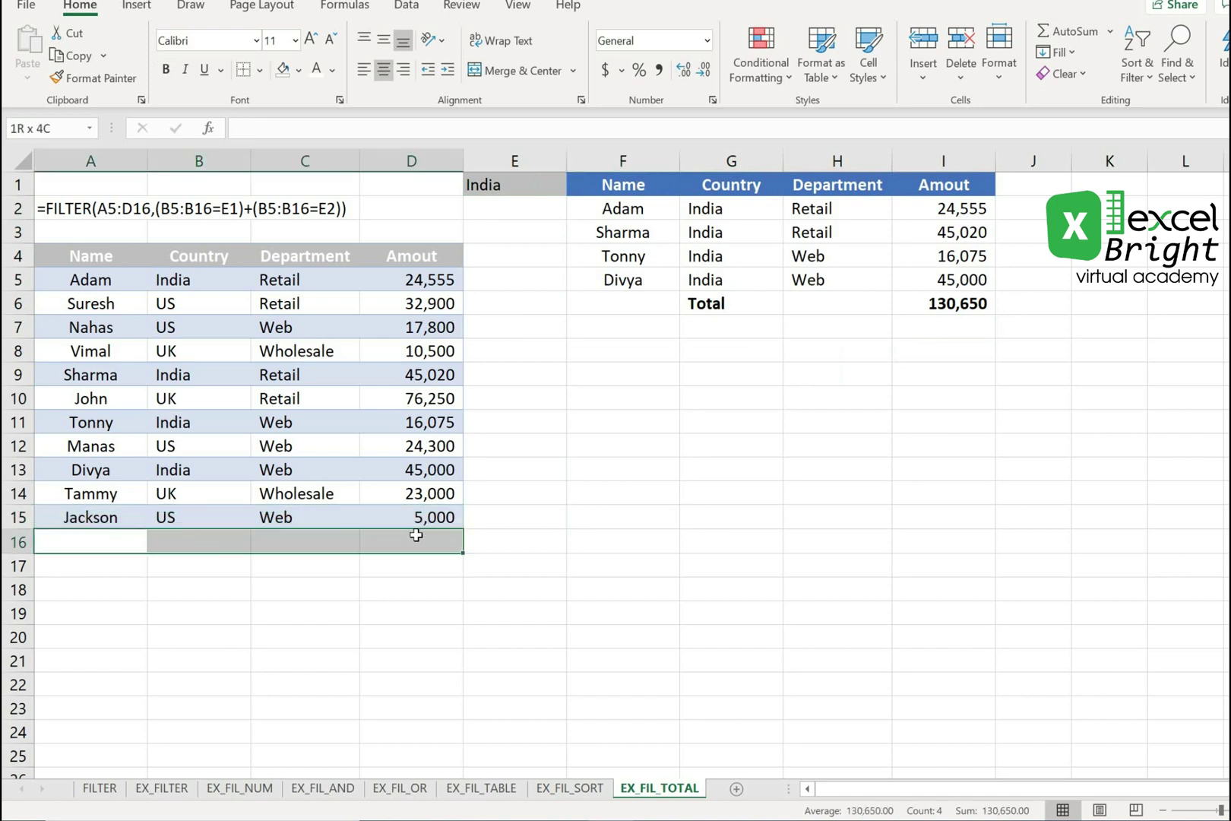
pyautogui.click(332, 70)
pyautogui.click(326, 96)
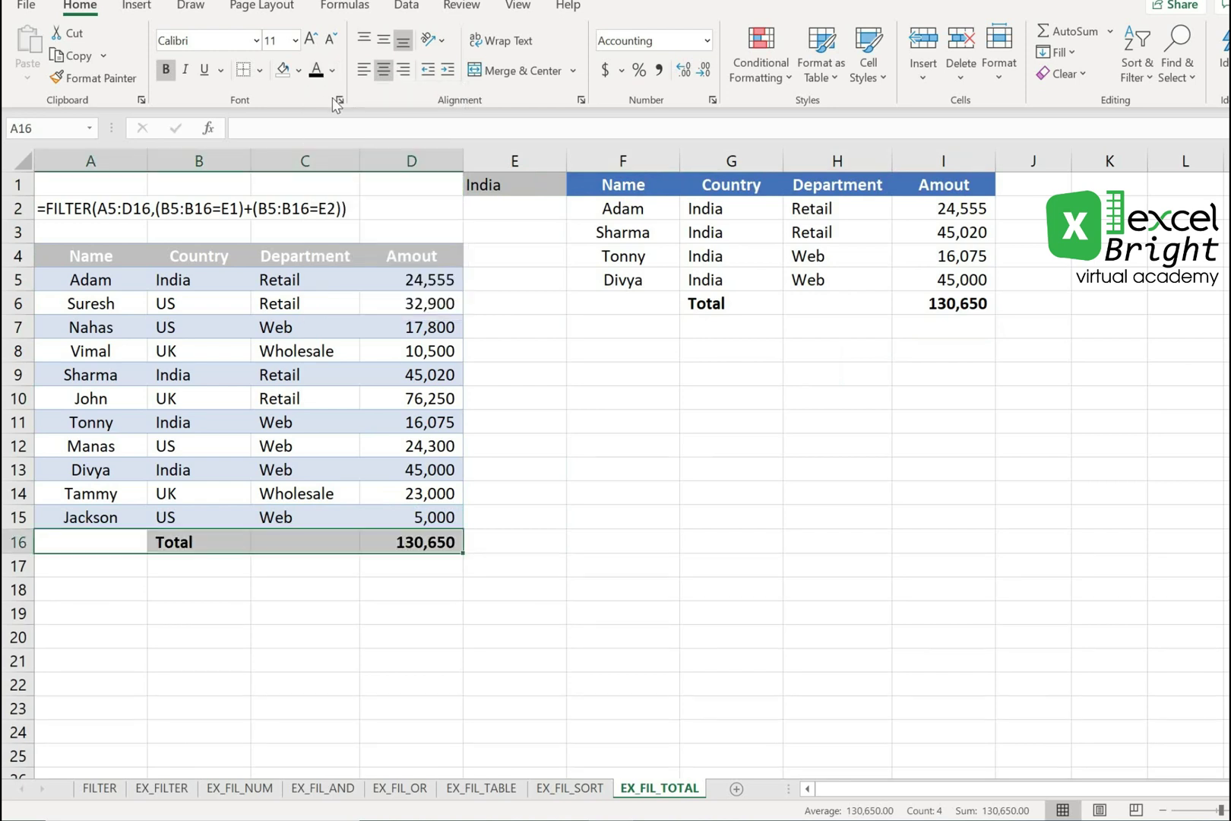
pyautogui.click(460, 663)
# Step: Inspect the SUMIF formula in D16 and compare the source's Total row with the one in the filtered results
pyautogui.click(419, 544)
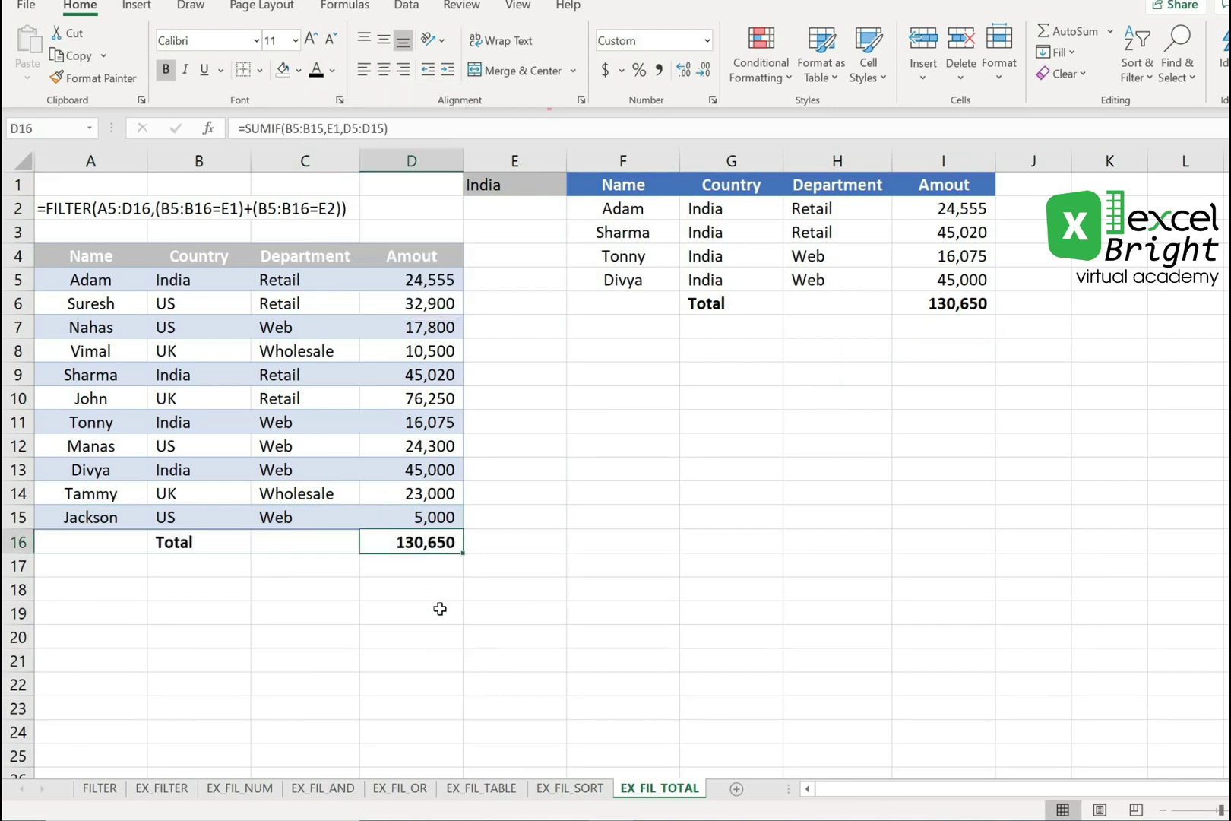
pyautogui.click(418, 570)
pyautogui.click(407, 541)
pyautogui.press('F2')
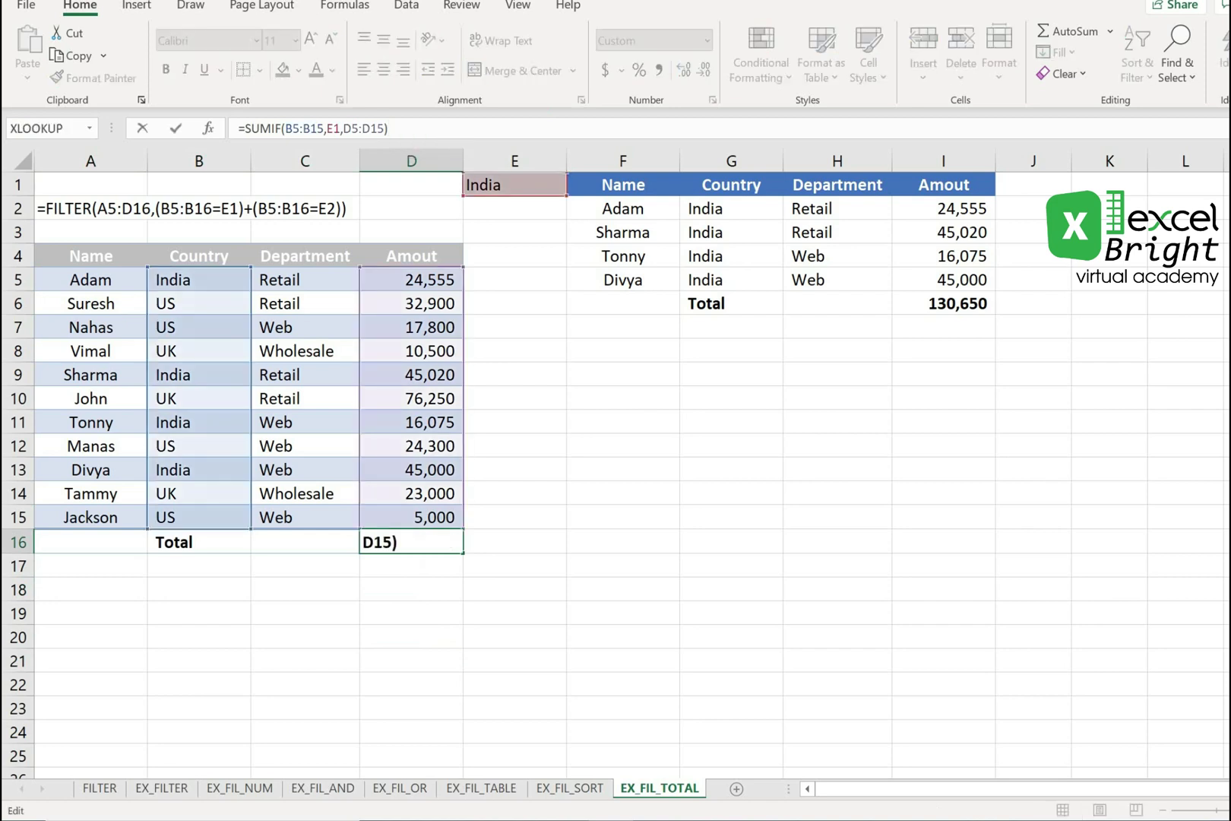
pyautogui.press('Escape')
pyautogui.click(200, 541)
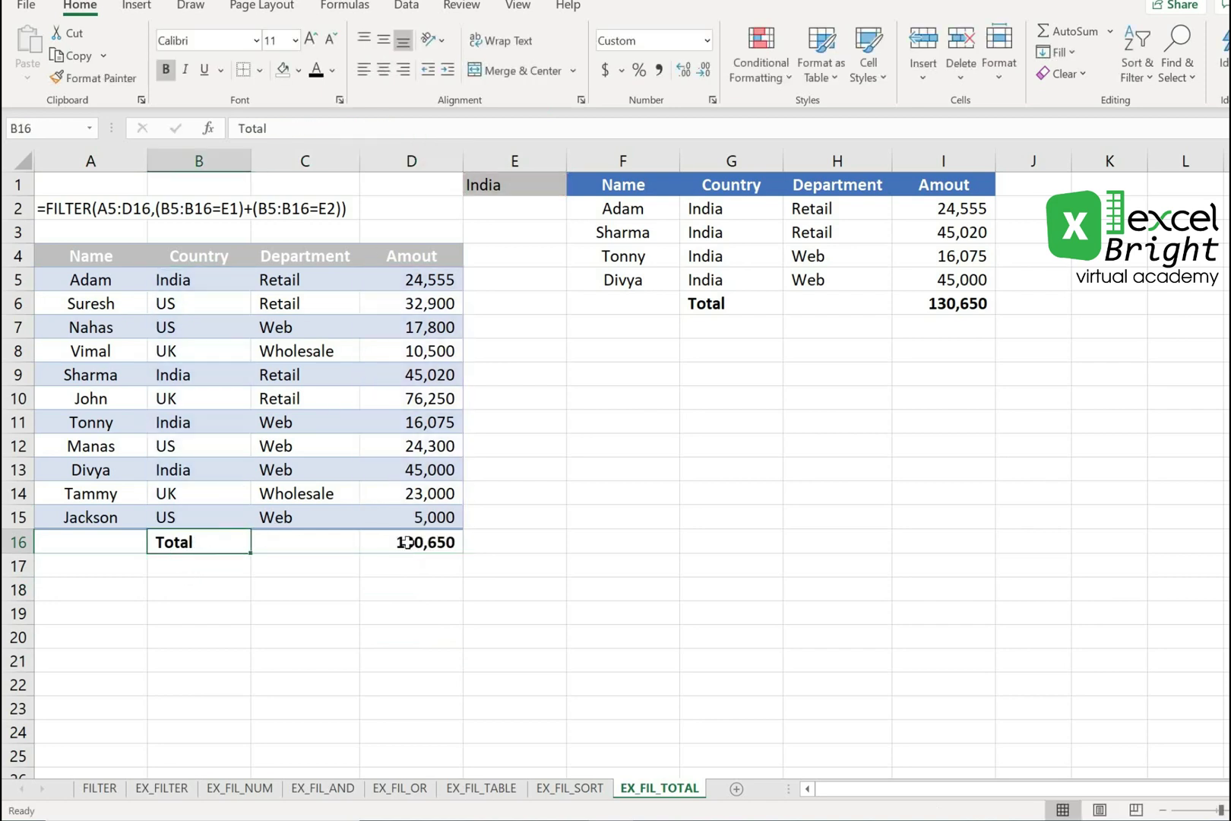
pyautogui.click(745, 301)
pyautogui.click(945, 312)
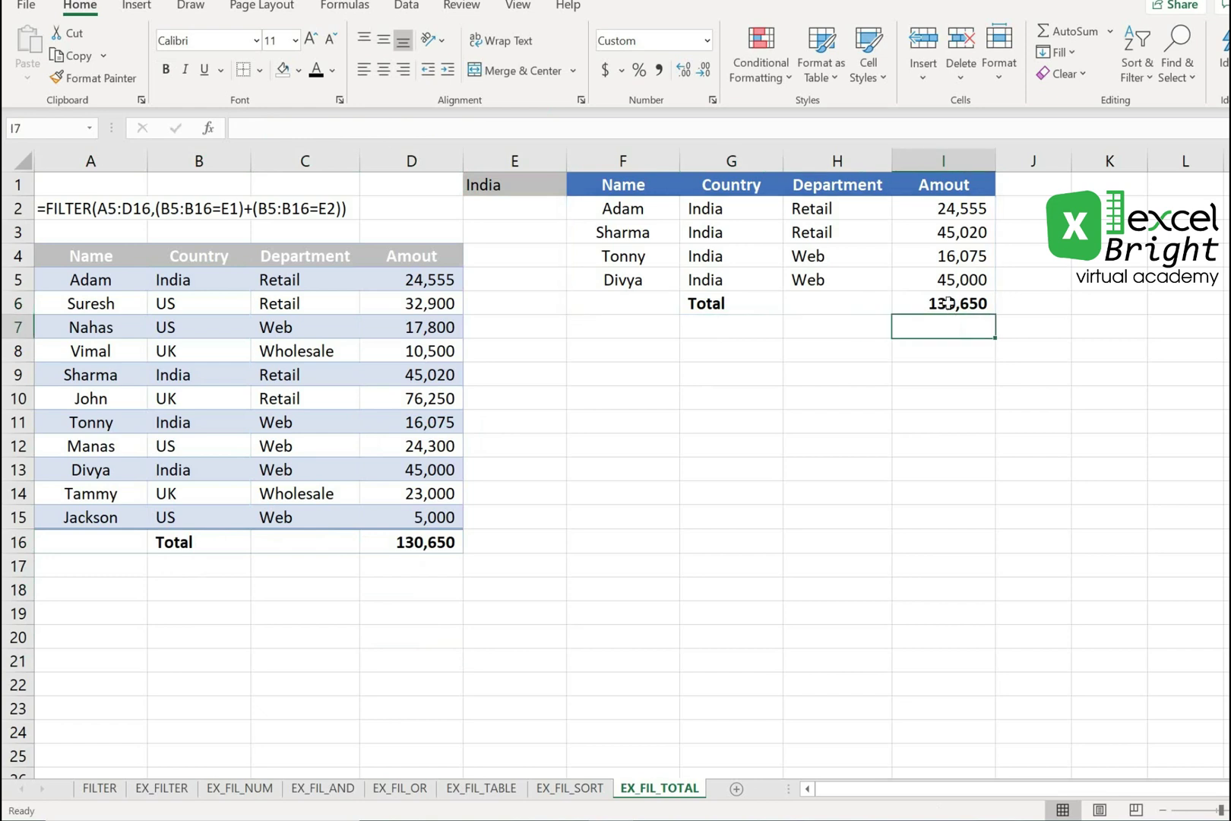
# Step: Set the country criterion in E1 to US and check the Total row in F6:I6
pyautogui.click(498, 185)
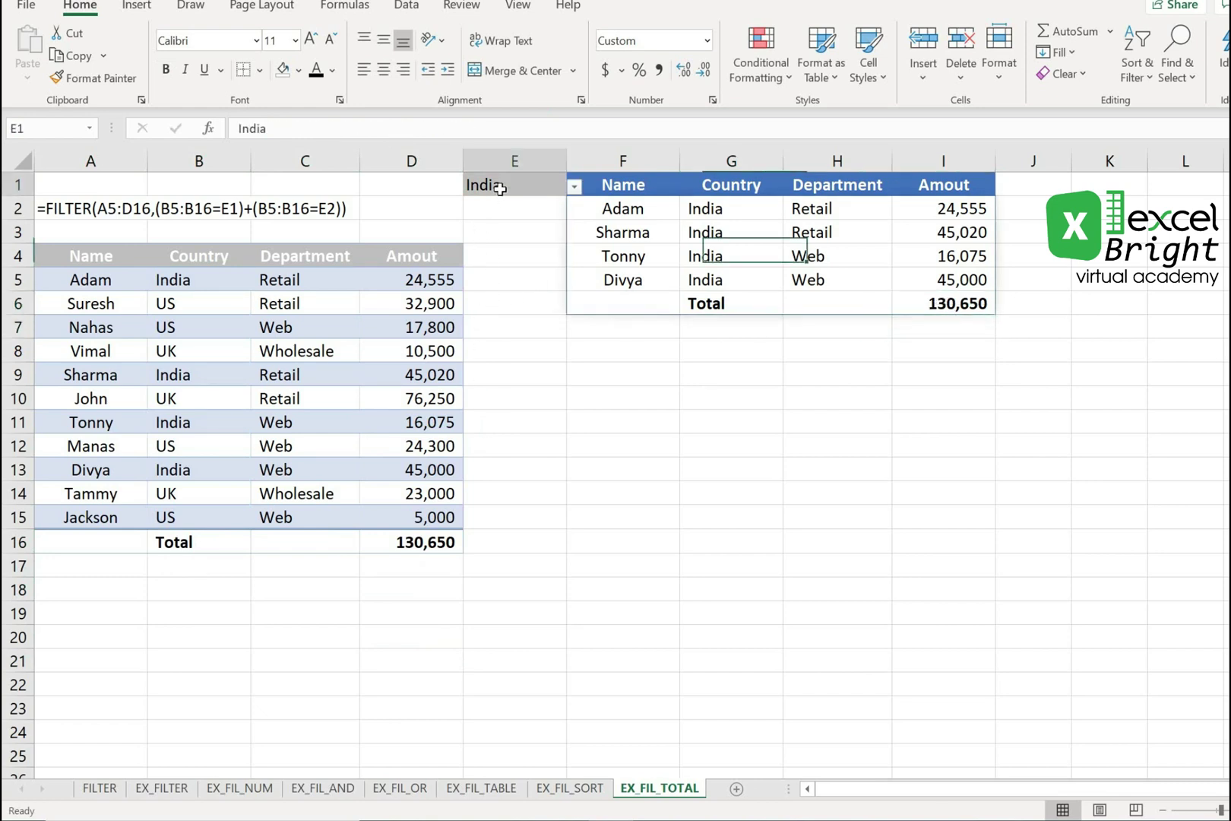
pyautogui.click(573, 187)
pyautogui.click(505, 221)
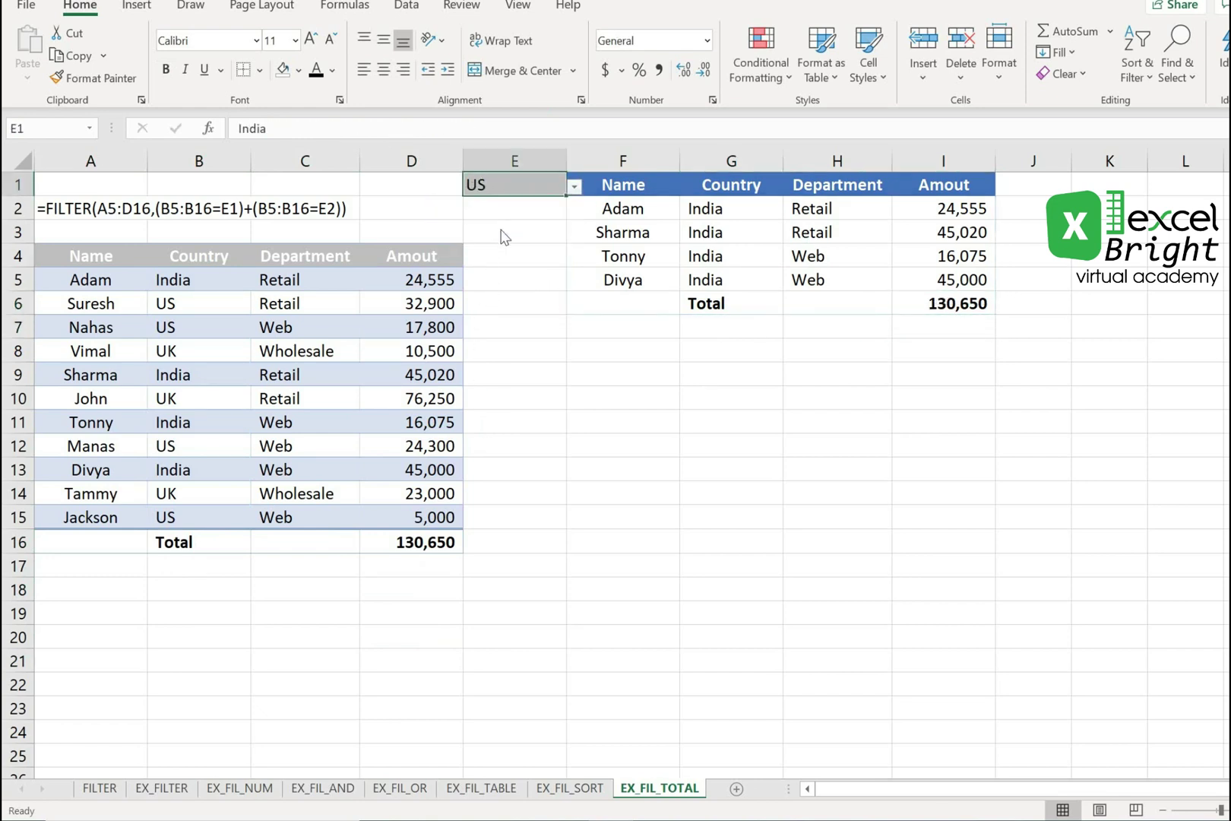
pyautogui.moveTo(637, 305); pyautogui.dragTo(925, 309)
pyautogui.click(874, 399)
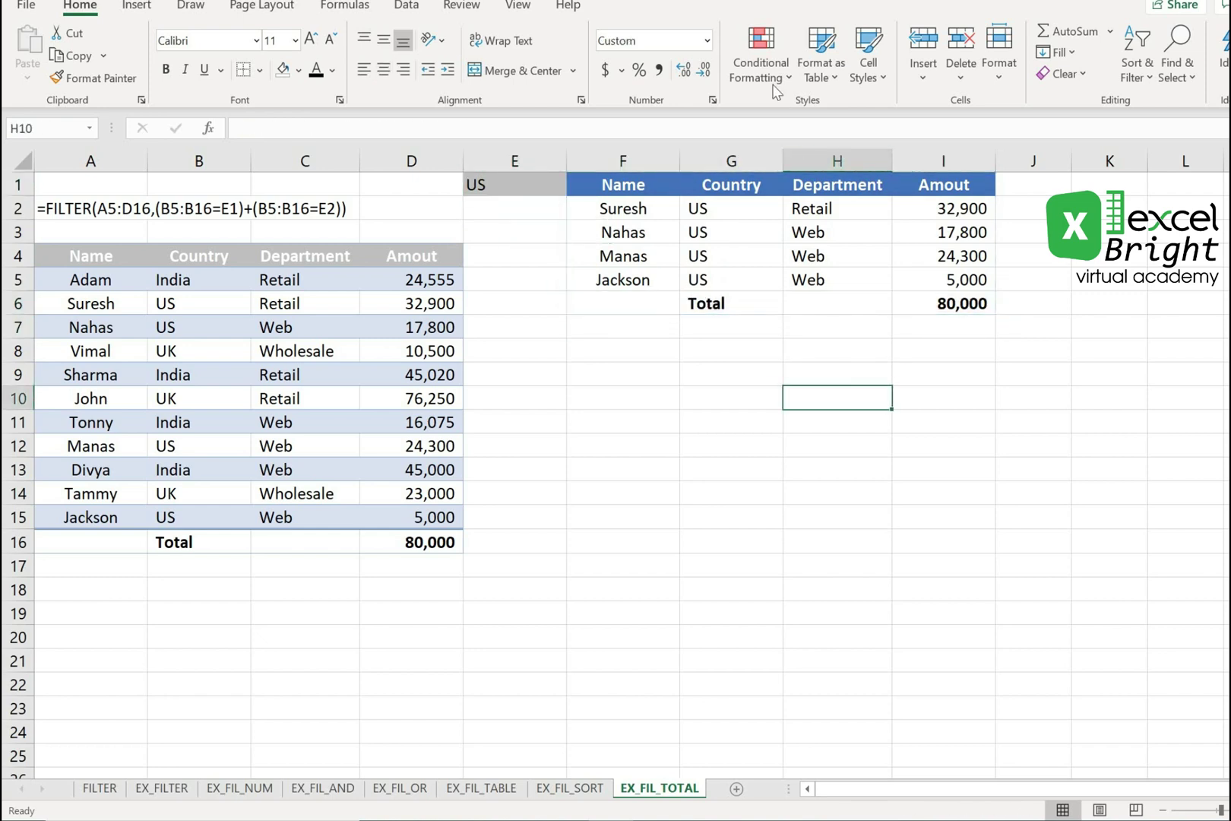
# Step: Preview an Equal To highlight rule with Light Red Fill with Dark Red Text on the total amount in I6 and cancel it
pyautogui.click(919, 312)
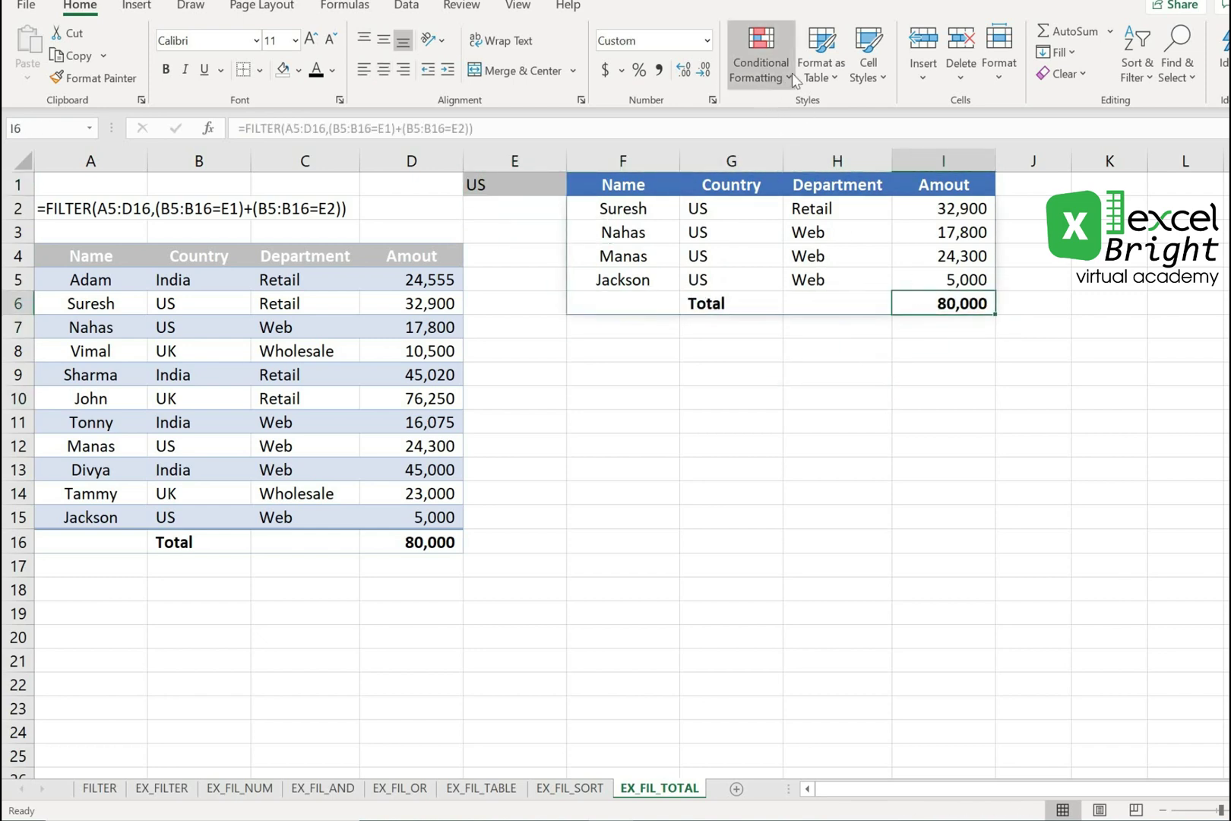
pyautogui.click(760, 57)
pyautogui.moveTo(844, 119)
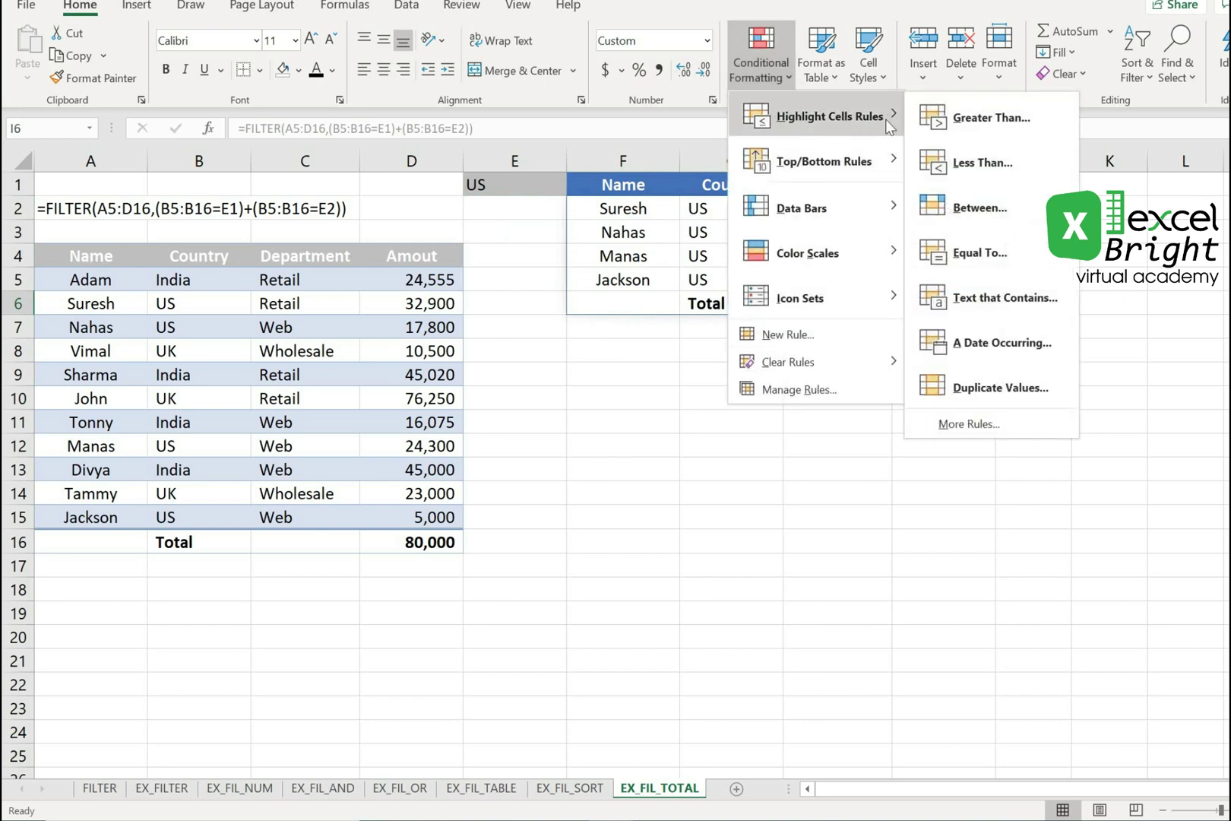
pyautogui.click(990, 266)
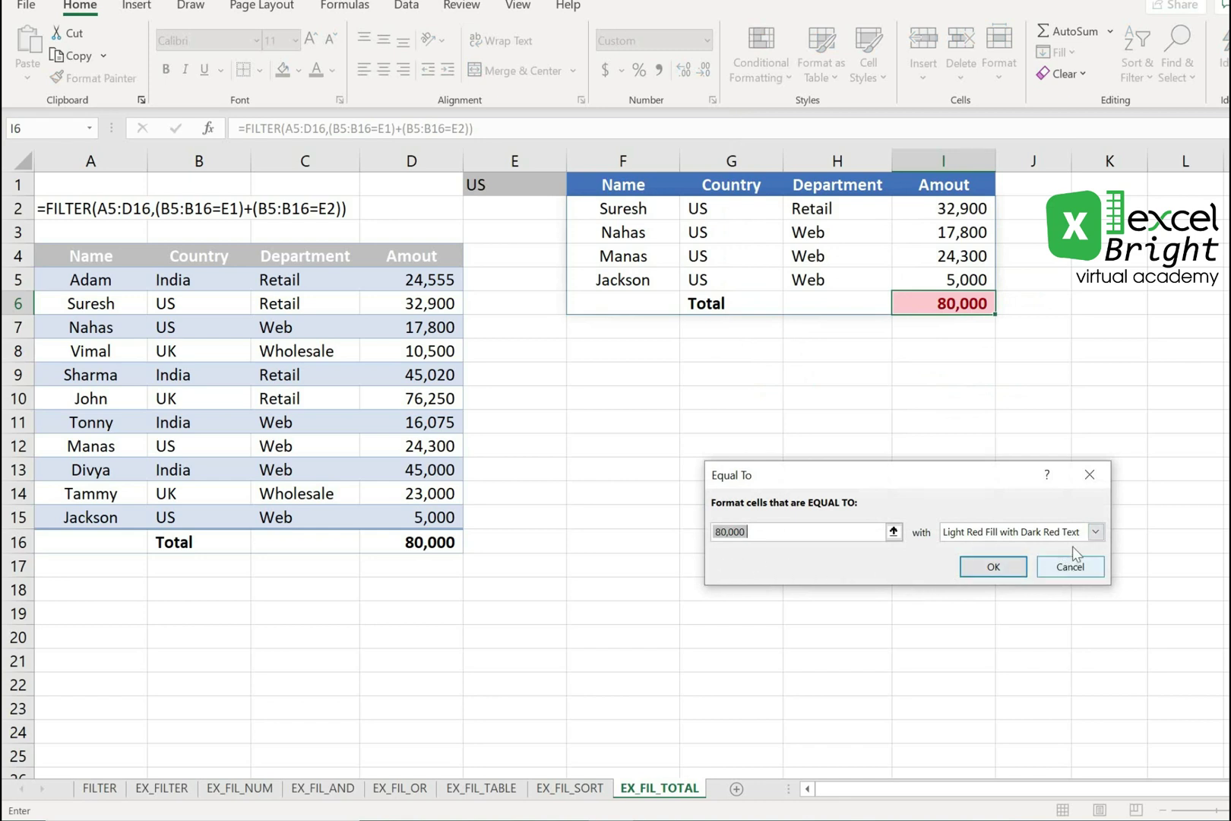
pyautogui.click(1070, 566)
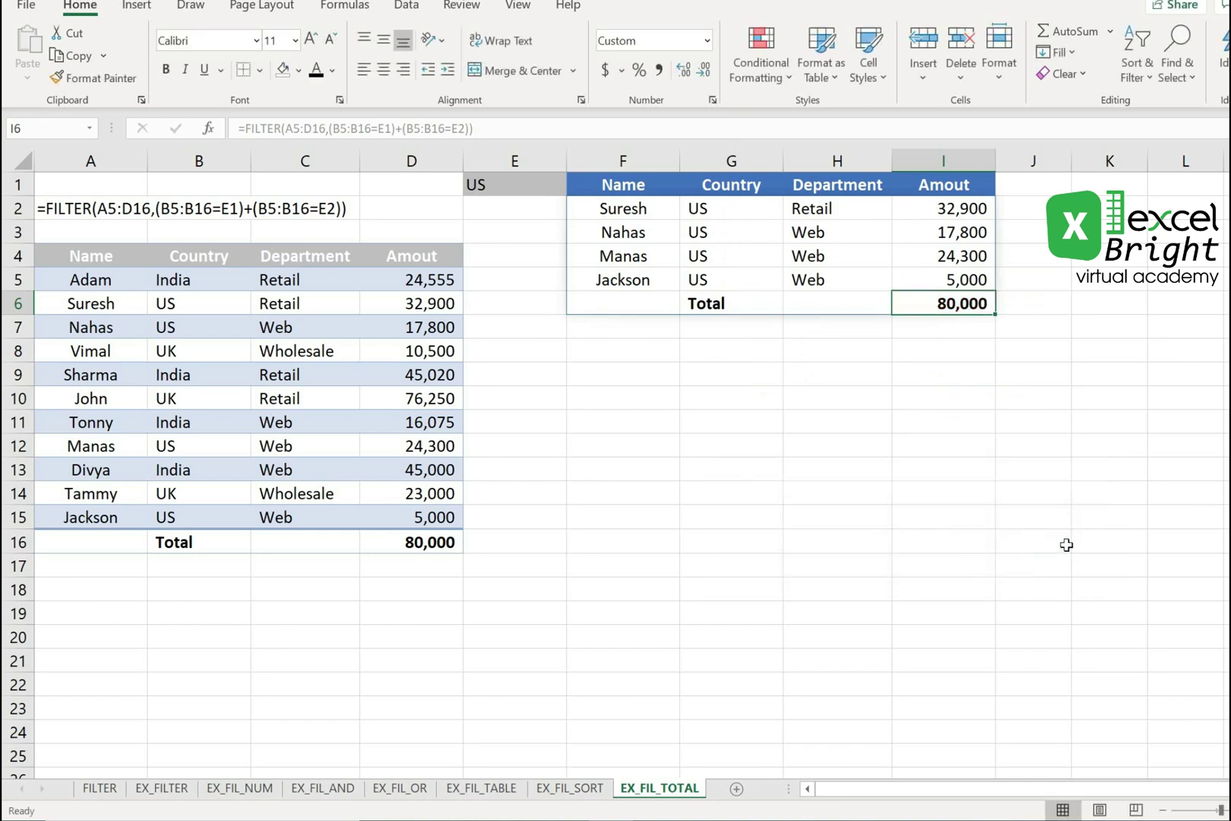
# Step: Open a Text That Contains highlight rule for the Total label in G6 and cancel it
pyautogui.click(937, 390)
pyautogui.click(722, 307)
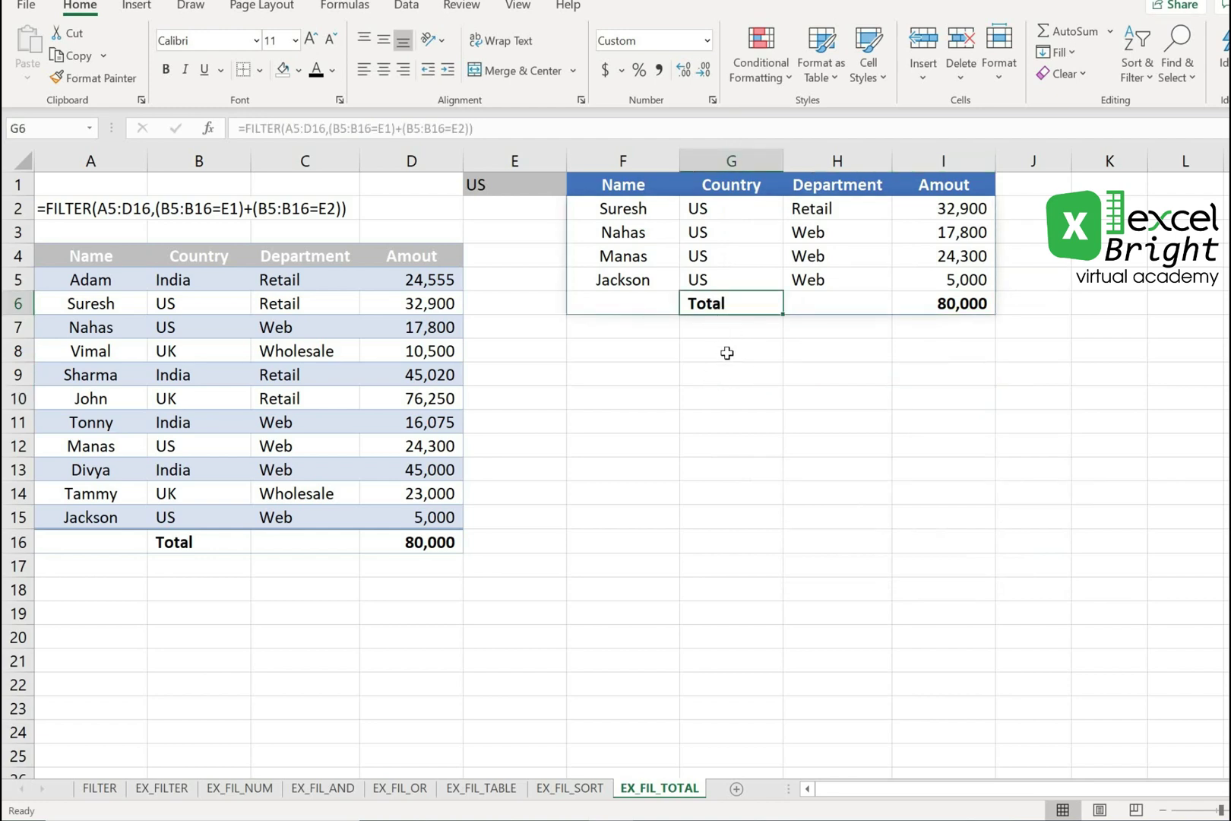
pyautogui.click(761, 67)
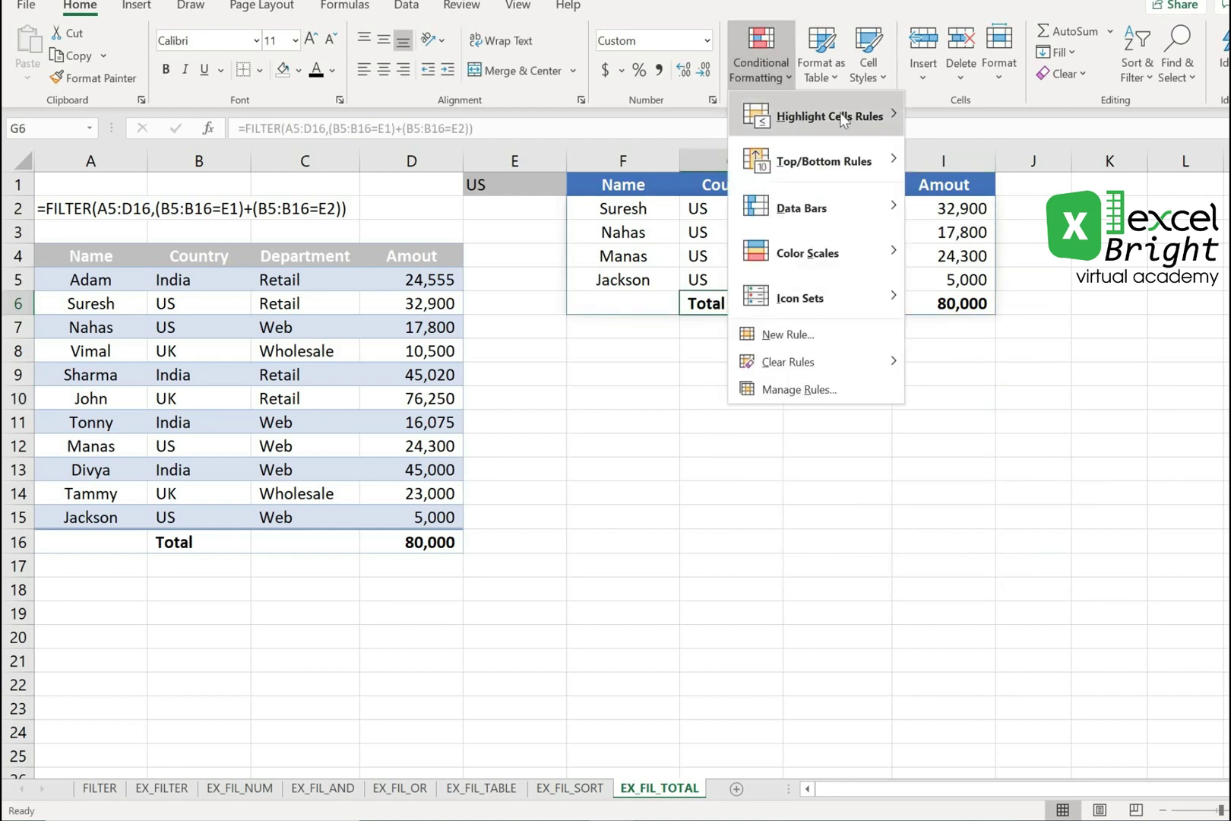
pyautogui.moveTo(843, 120)
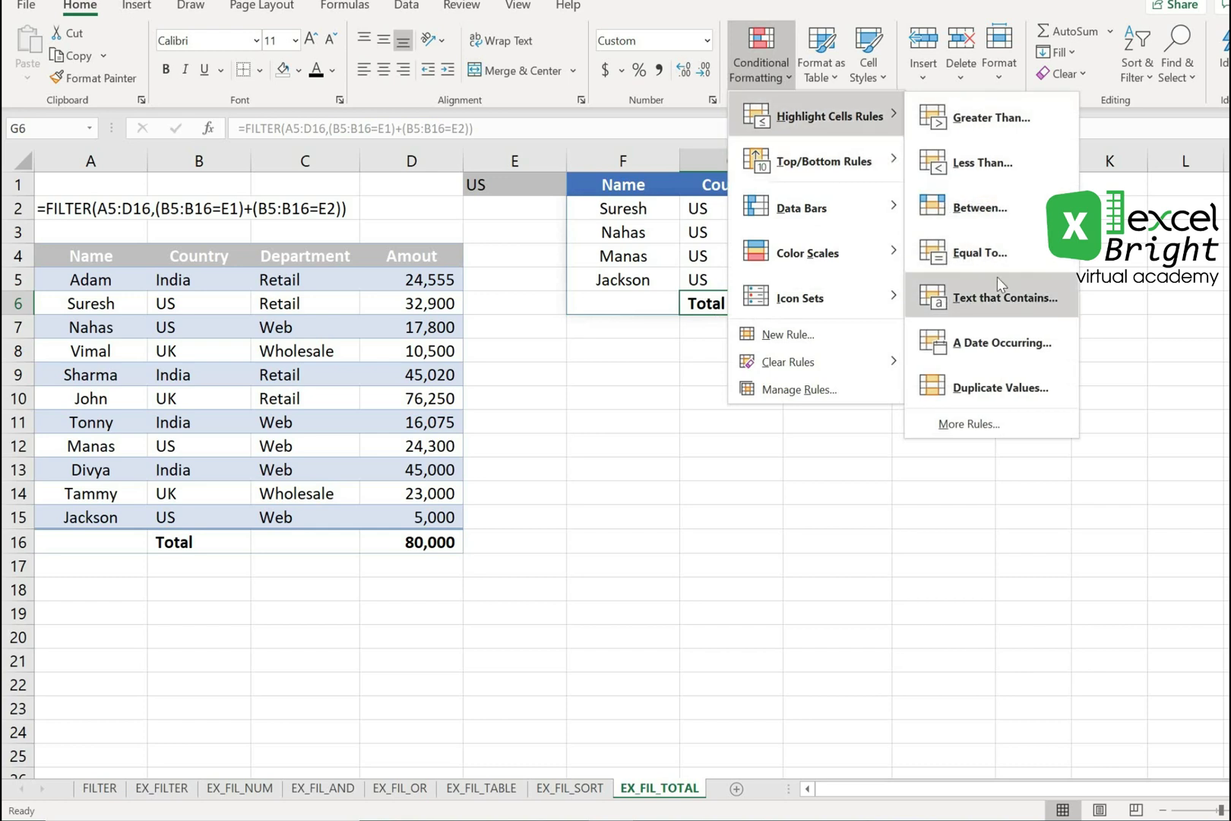
pyautogui.click(1002, 305)
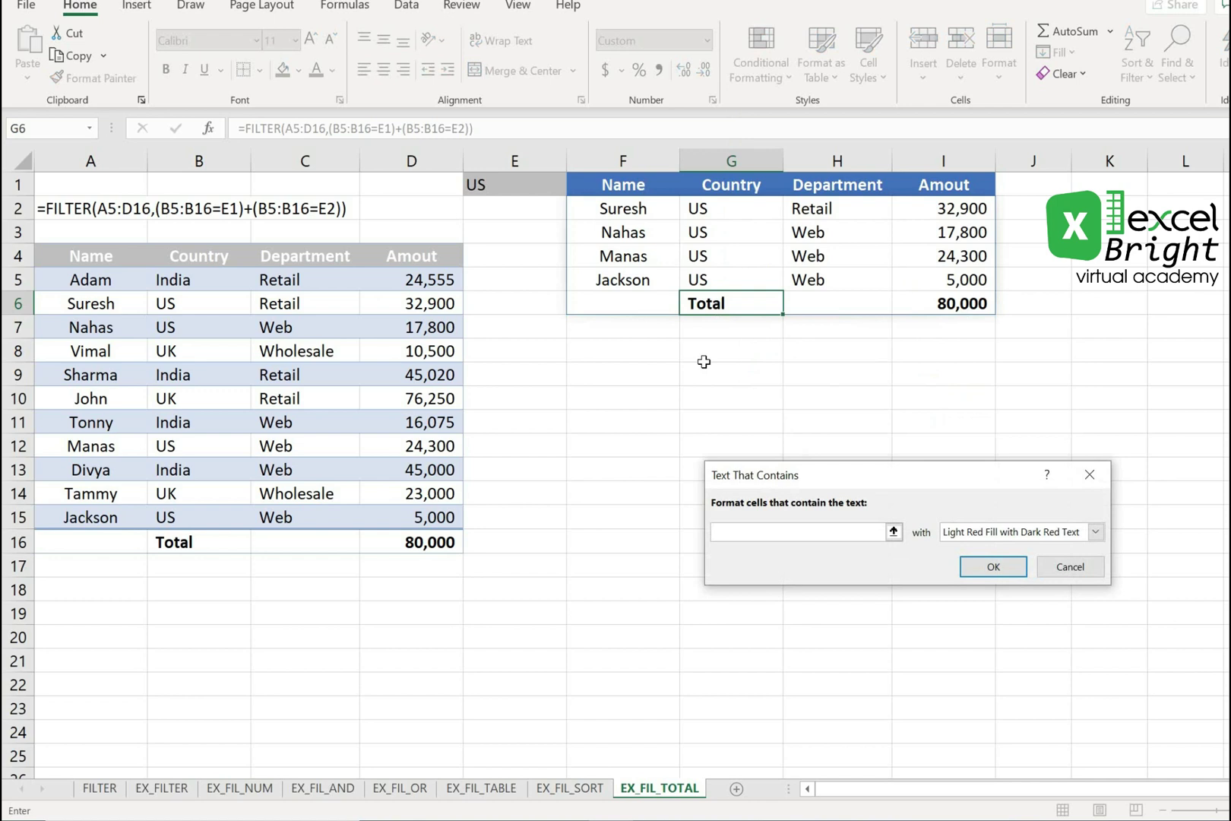
pyautogui.press('Escape')
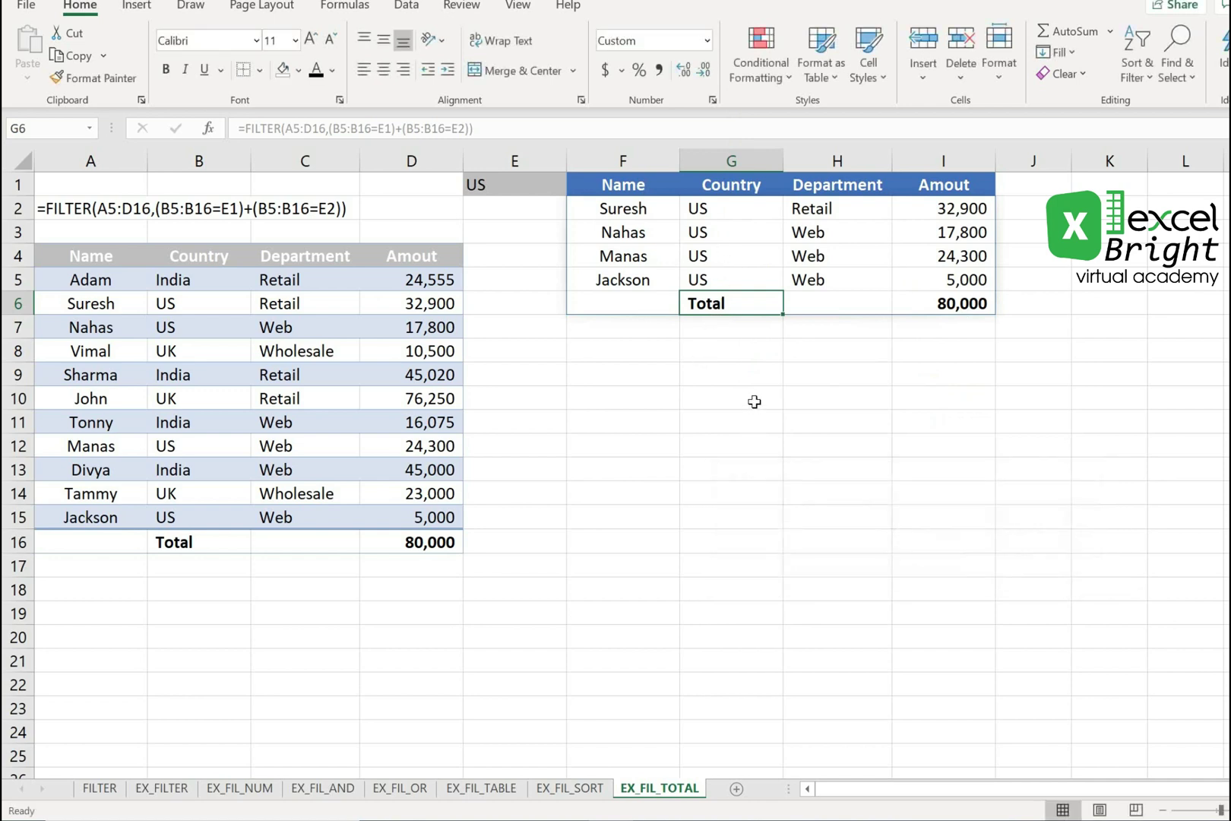
# Step: Examine the results' Total row, including its blank cells F6 and H6, and the displayed FILTER formula in A2
pyautogui.click(879, 341)
pyautogui.moveTo(725, 307); pyautogui.dragTo(912, 305)
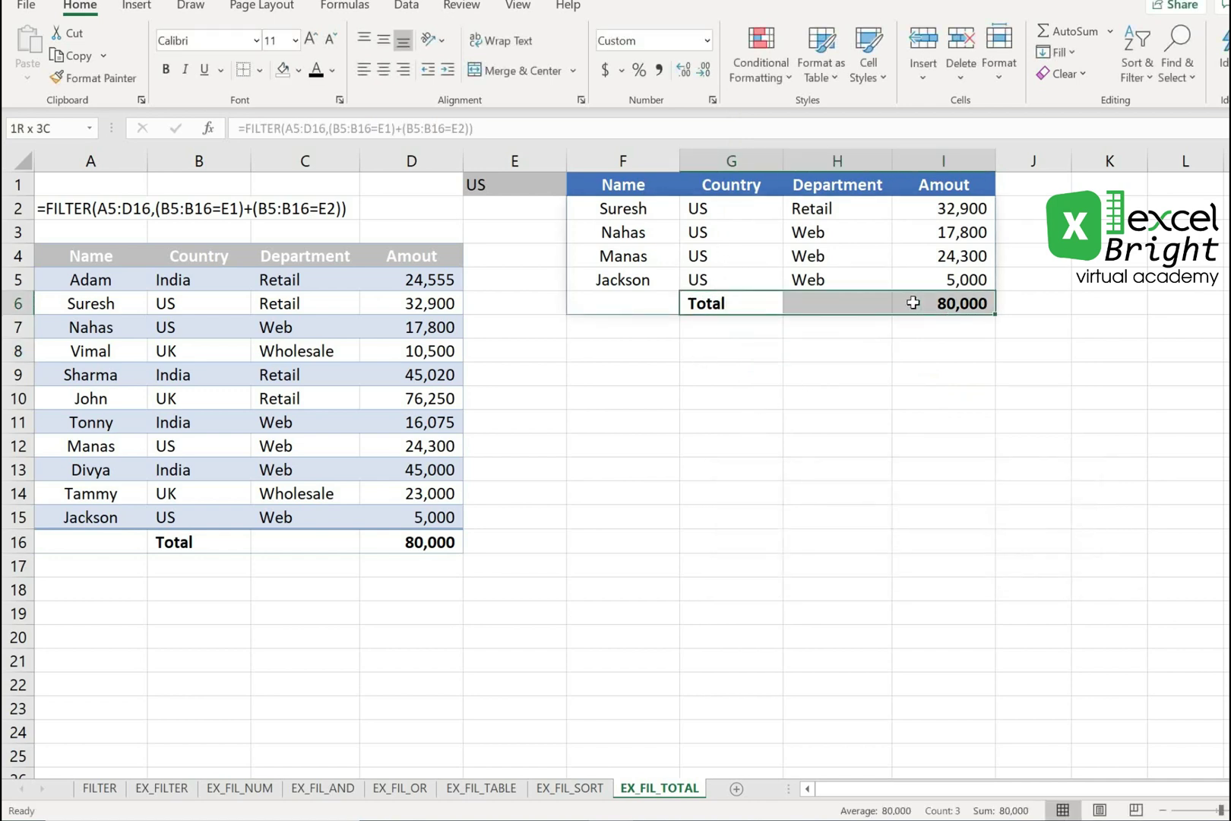
pyautogui.click(793, 406)
pyautogui.click(48, 213)
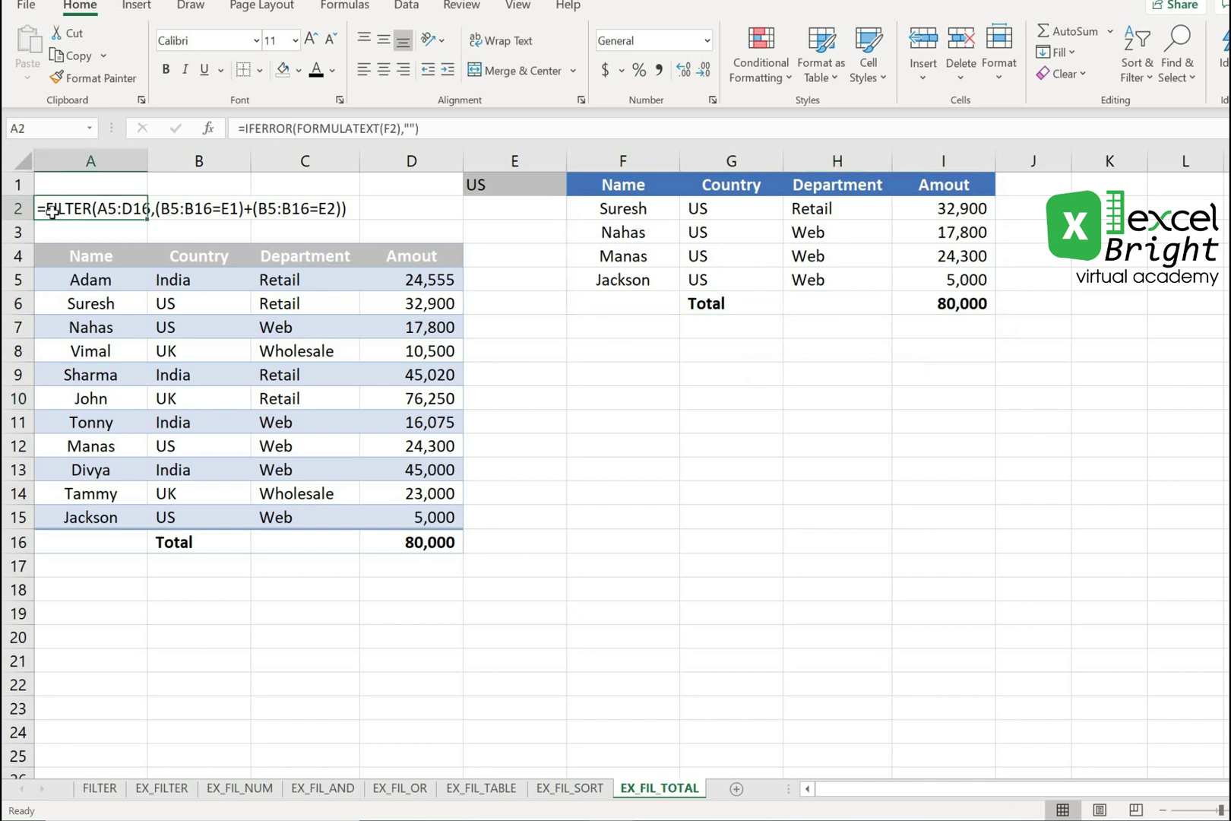
pyautogui.click(643, 305)
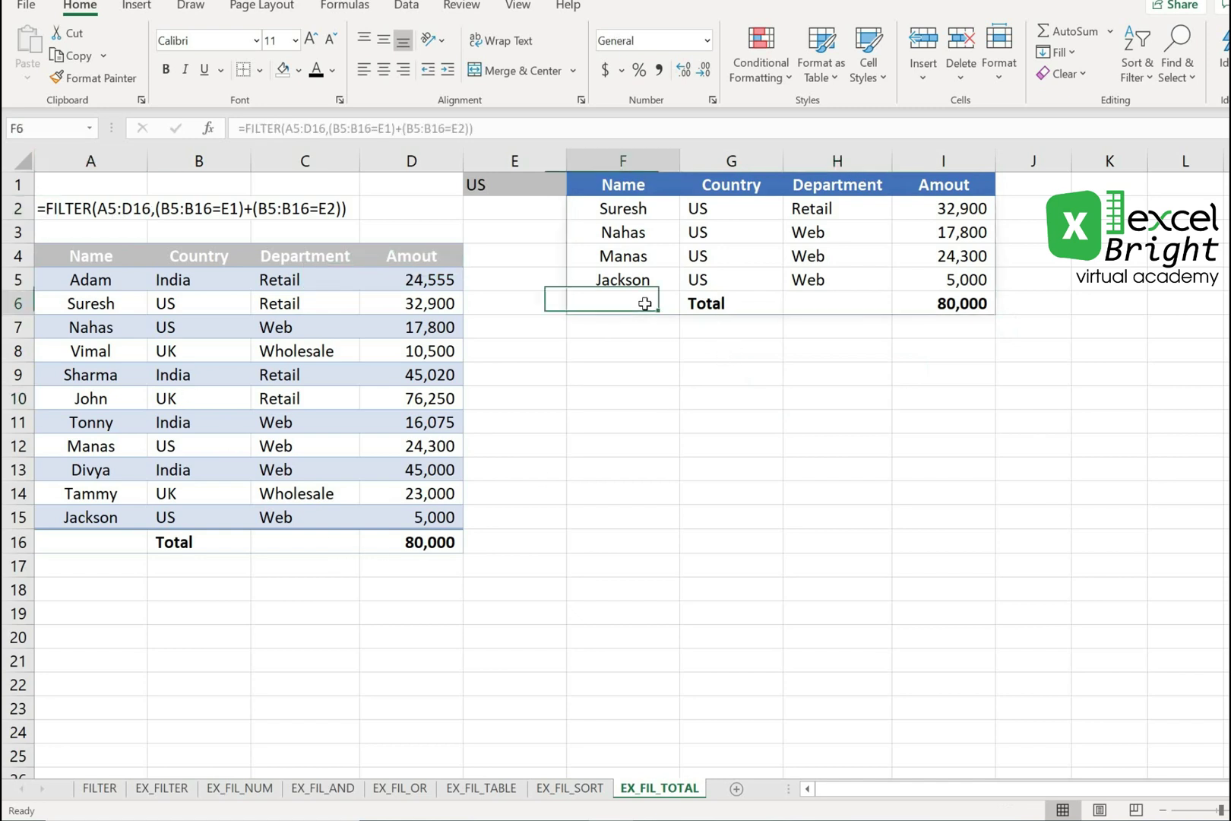
pyautogui.click(841, 303)
pyautogui.click(624, 311)
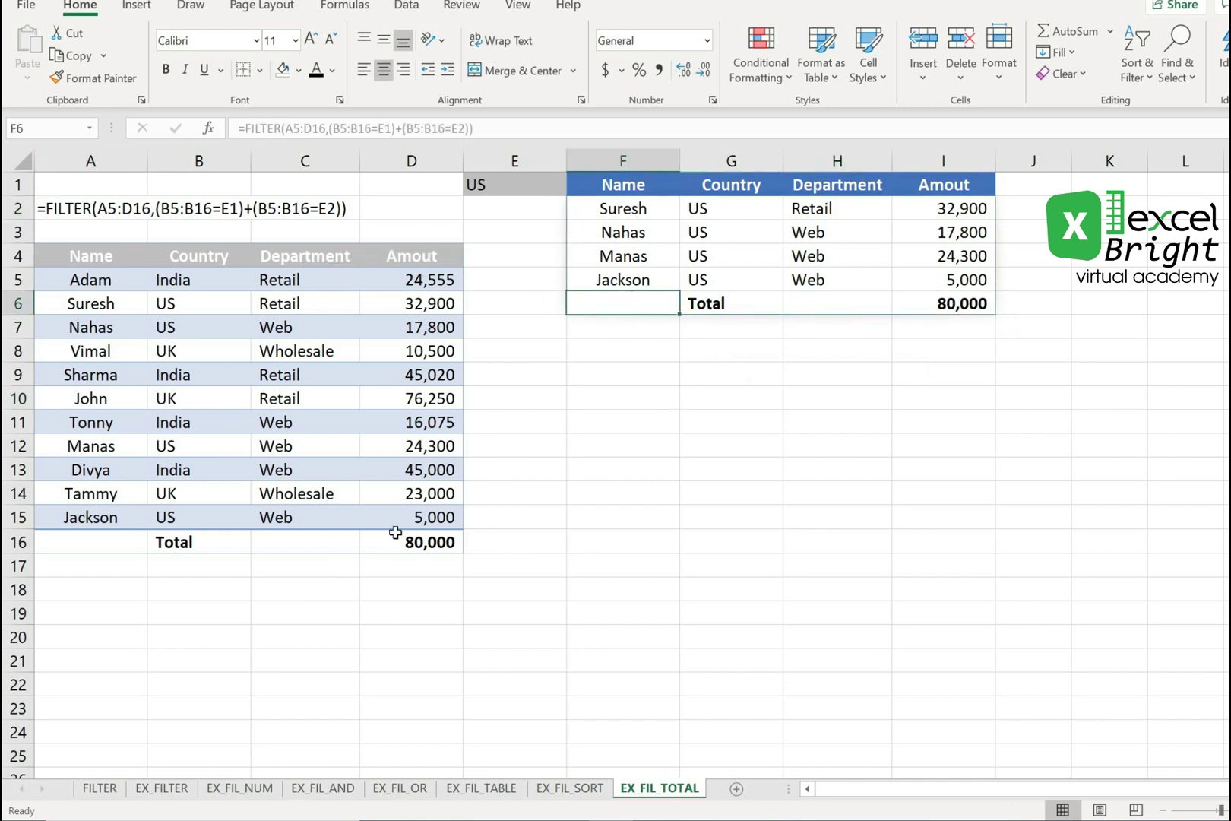
# Step: Check the blank cells in the source's Total row, clear A16 and refill it with a blank space
pyautogui.click(275, 545)
pyautogui.click(115, 542)
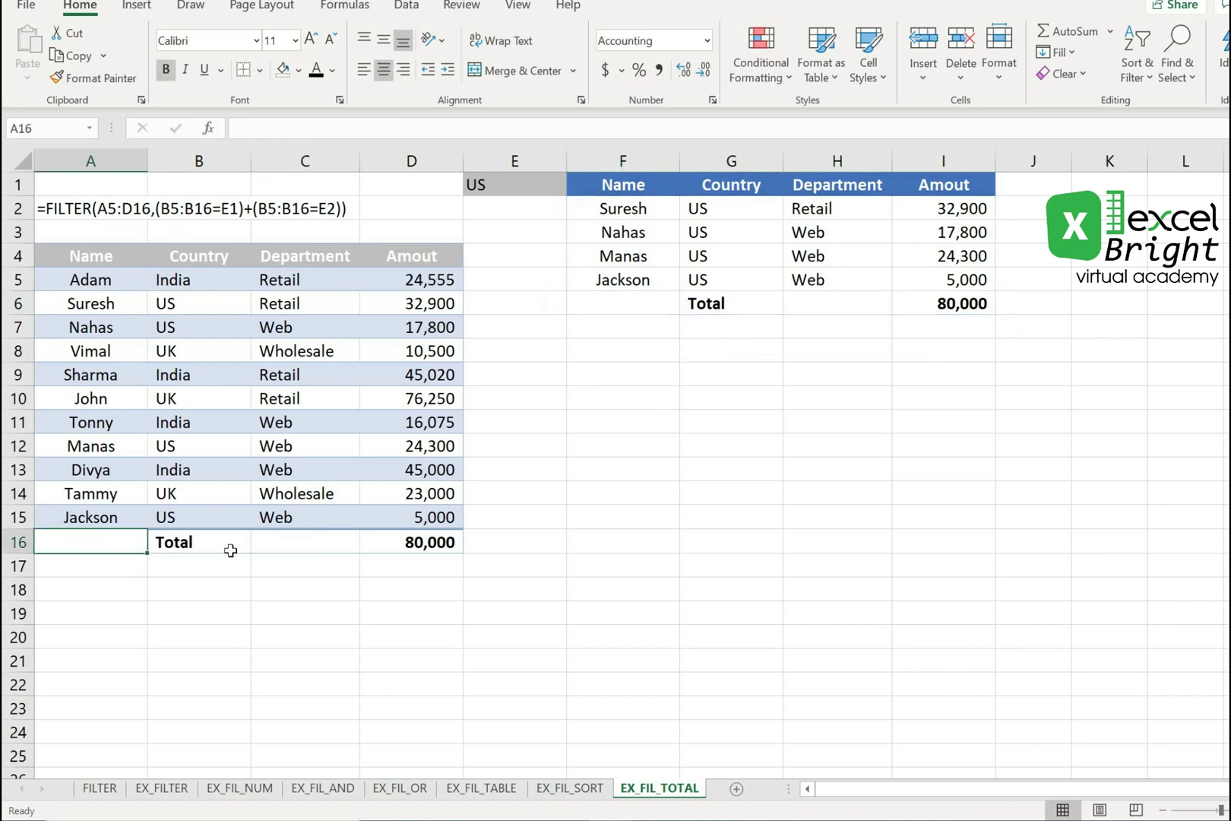
pyautogui.click(291, 544)
pyautogui.click(120, 541)
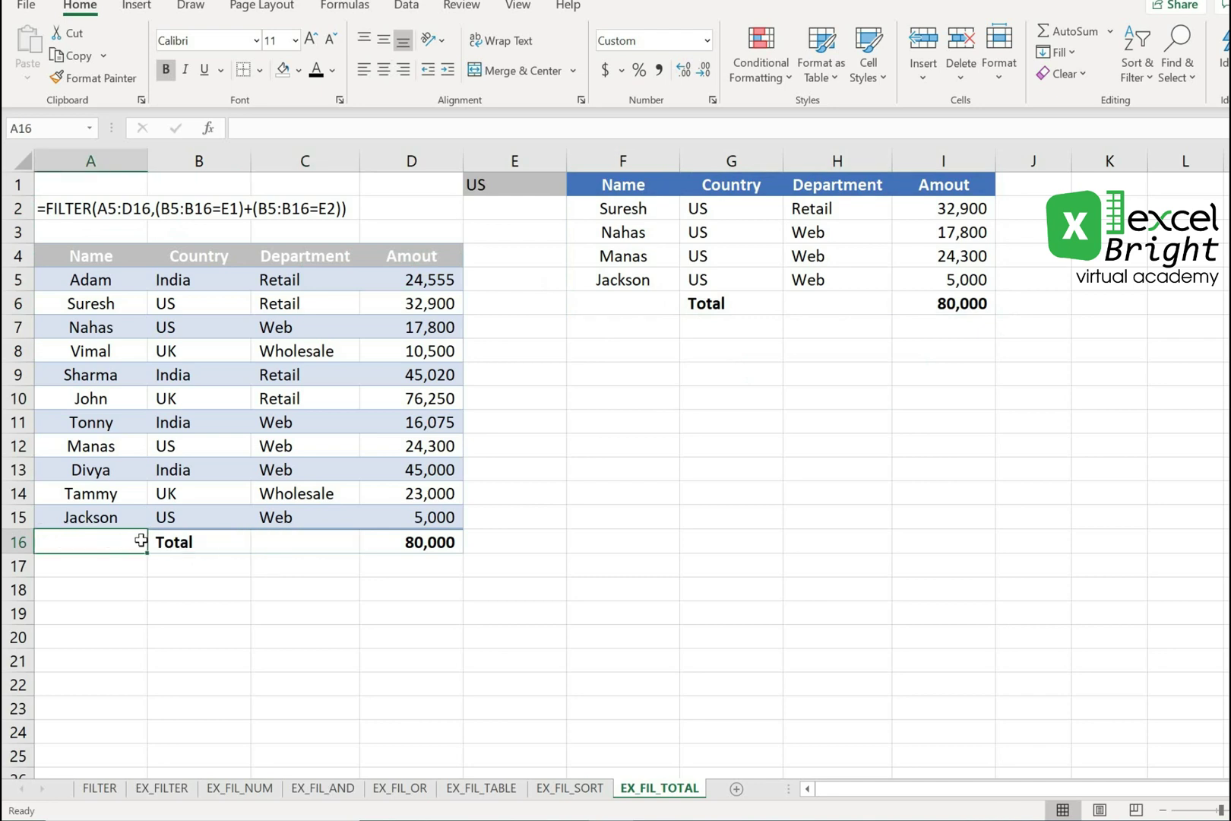
pyautogui.press('Delete')
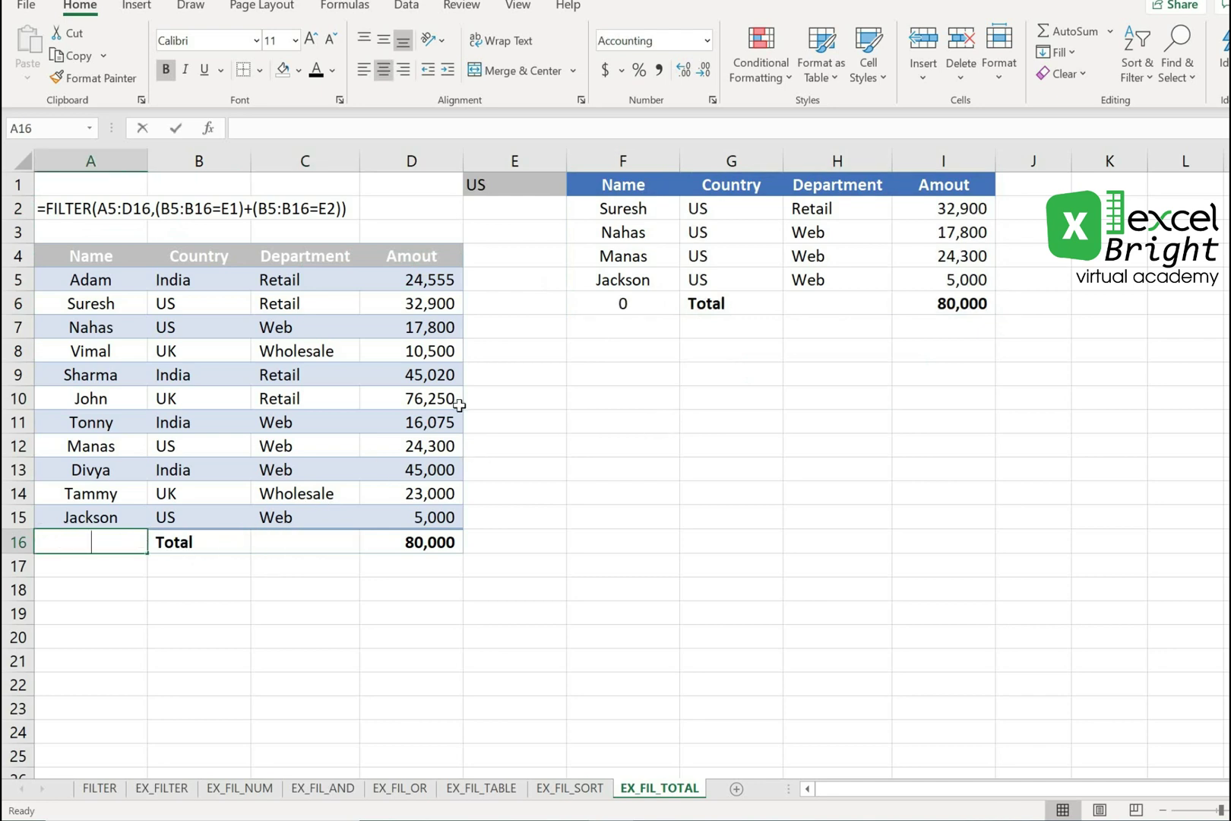
pyautogui.press('Return')
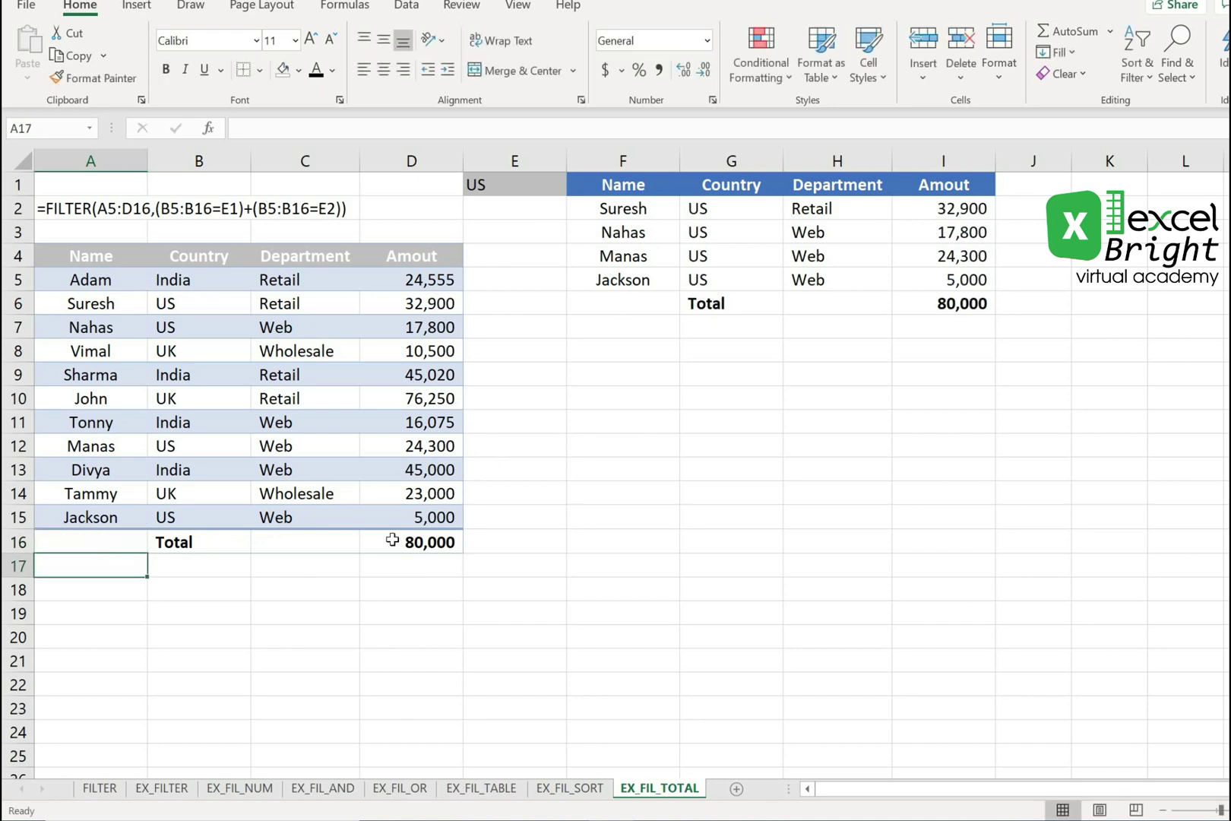
# Step: Hide the source's Total row by setting the font color of A16:D16 to white
pyautogui.click(392, 539)
pyautogui.moveTo(140, 537); pyautogui.dragTo(410, 541)
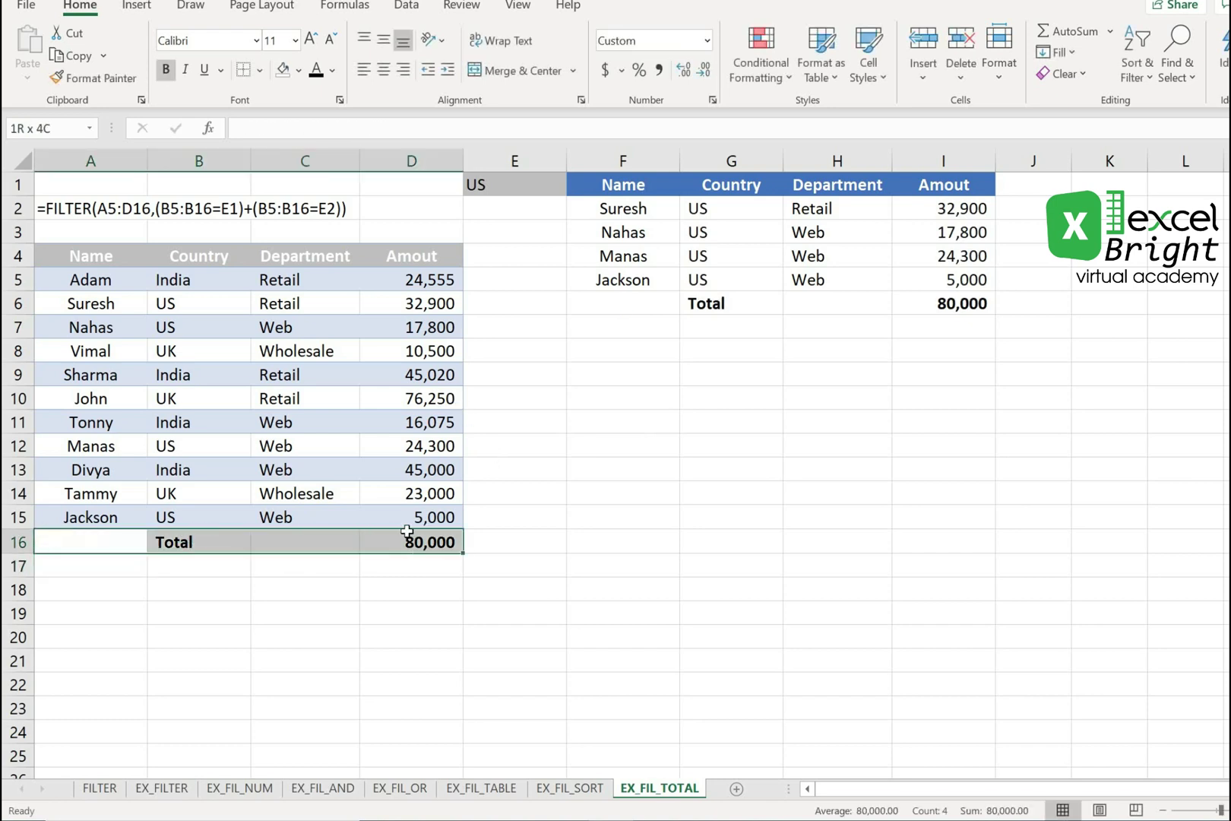
pyautogui.click(333, 75)
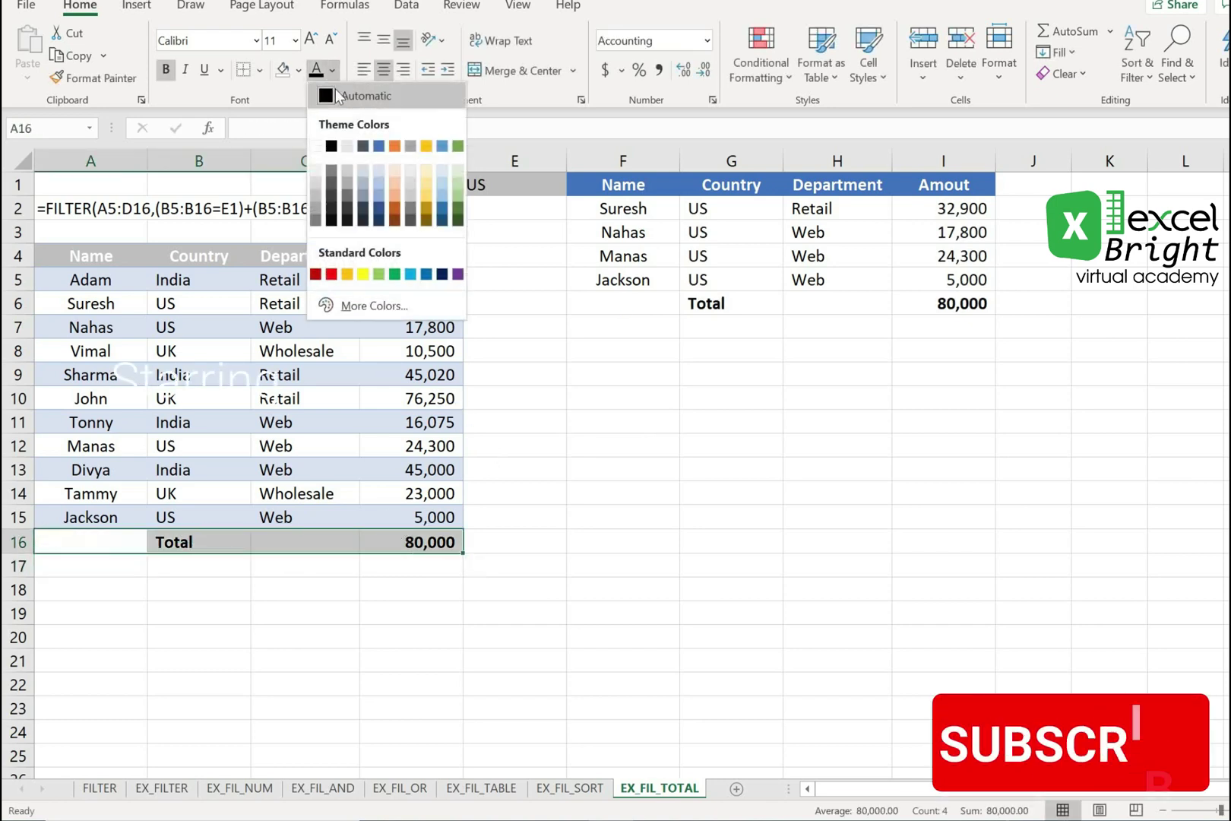
pyautogui.click(317, 147)
pyautogui.click(524, 523)
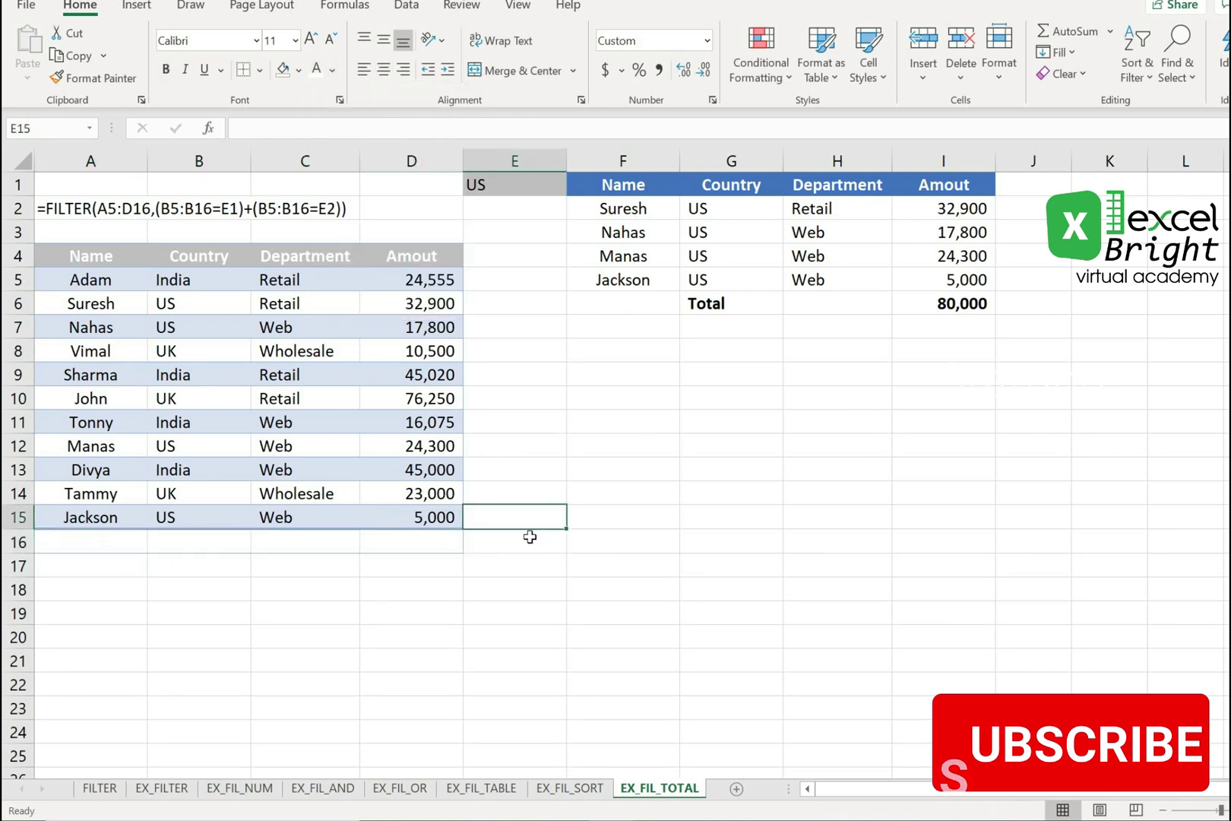
pyautogui.click(430, 608)
pyautogui.click(697, 418)
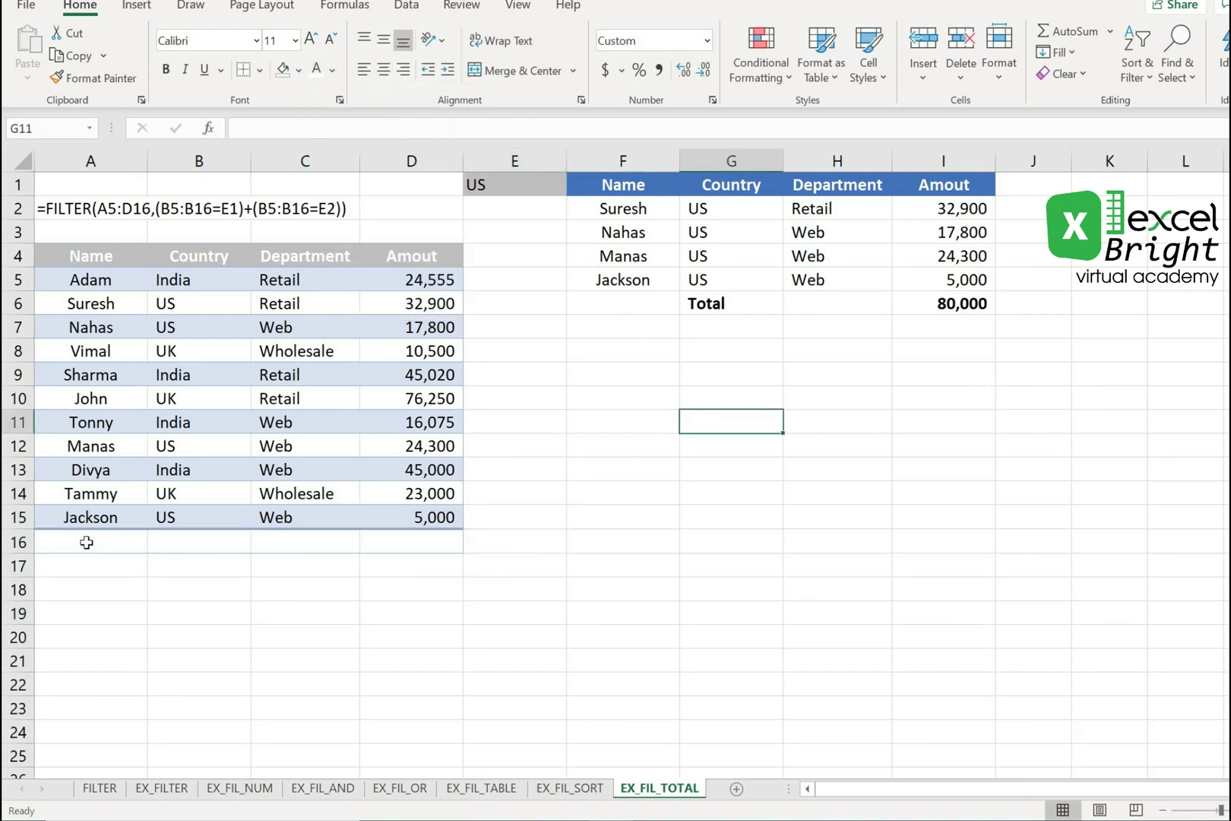
# Step: Review the source data with its hidden last row and the Total label and amount beneath the filtered results
pyautogui.moveTo(86, 542); pyautogui.dragTo(393, 333)
pyautogui.click(384, 475)
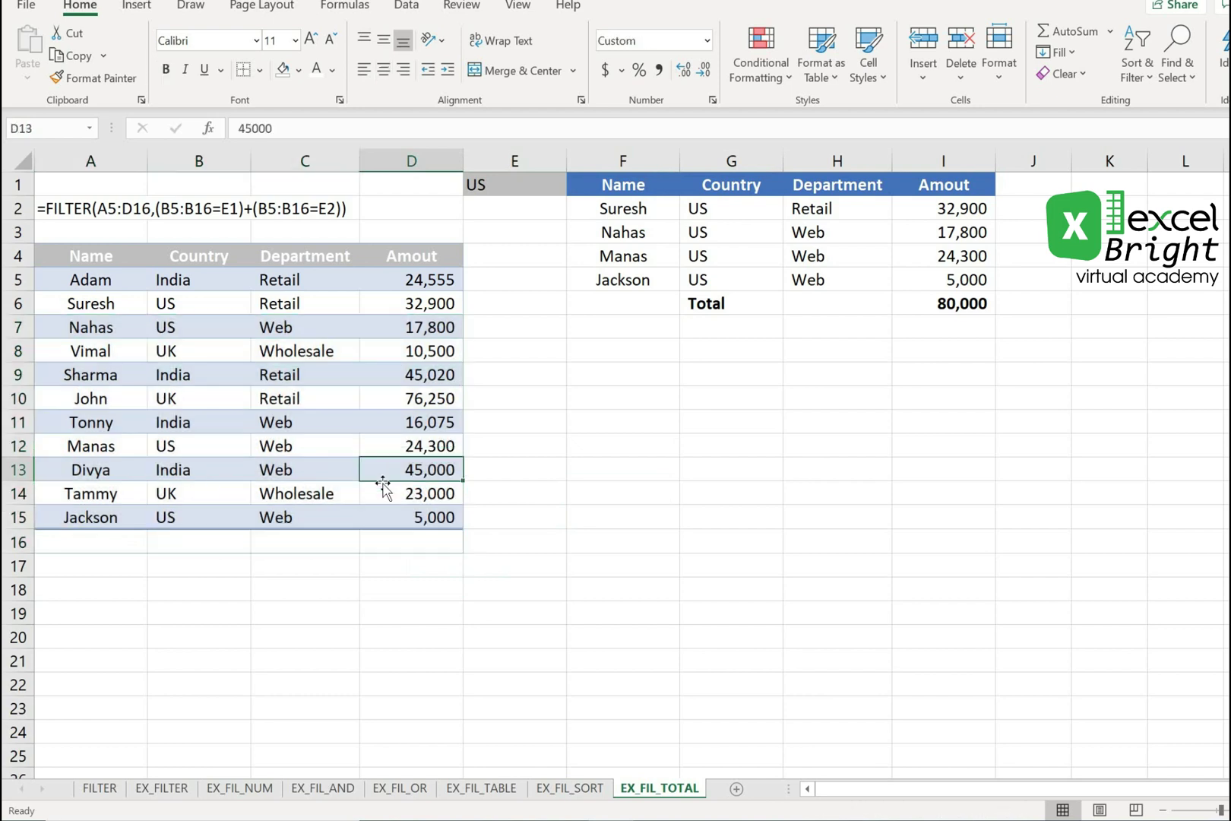
pyautogui.click(878, 287)
pyautogui.click(750, 304)
pyautogui.click(941, 304)
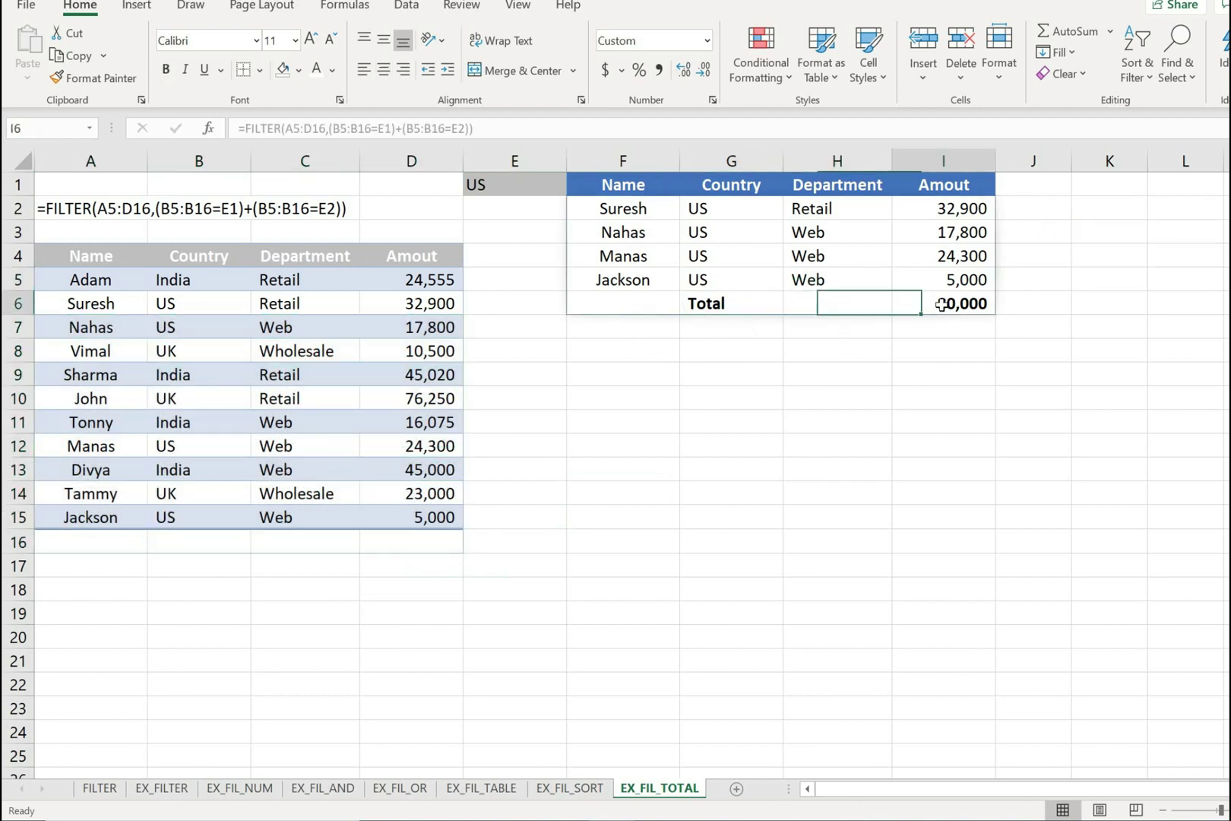
pyautogui.click(844, 418)
pyautogui.click(791, 305)
# Step: Set the country criterion in E1 to India and check the filtered results with their Total row
pyautogui.click(521, 190)
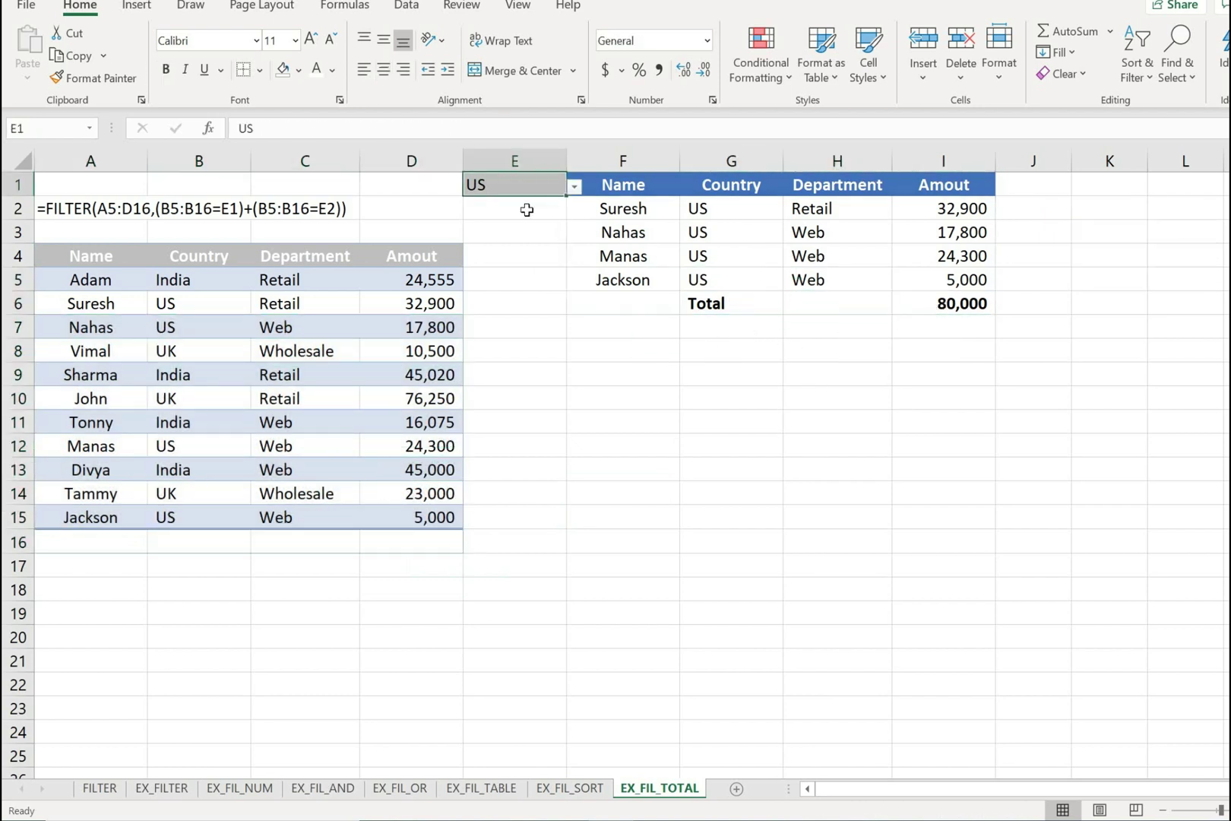
pyautogui.click(575, 186)
pyautogui.click(494, 204)
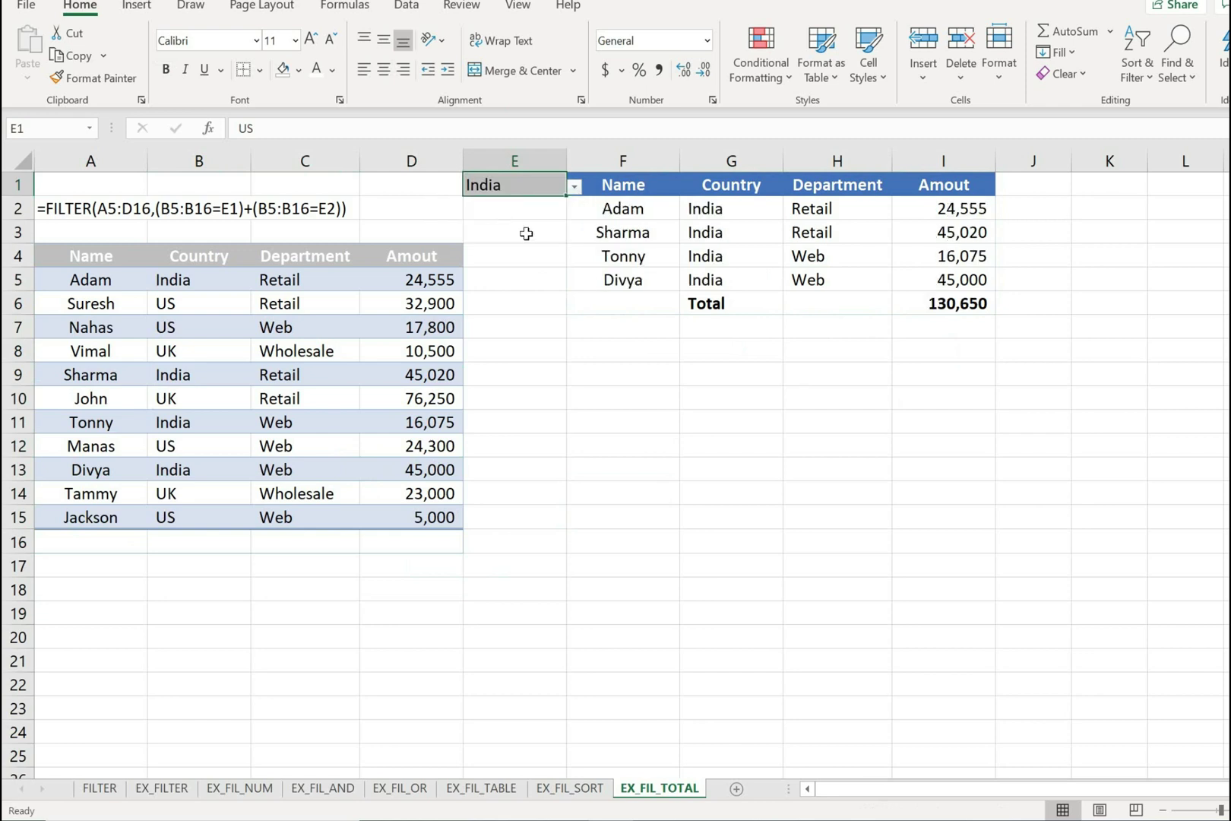
pyautogui.moveTo(646, 301); pyautogui.dragTo(940, 185)
pyautogui.click(731, 392)
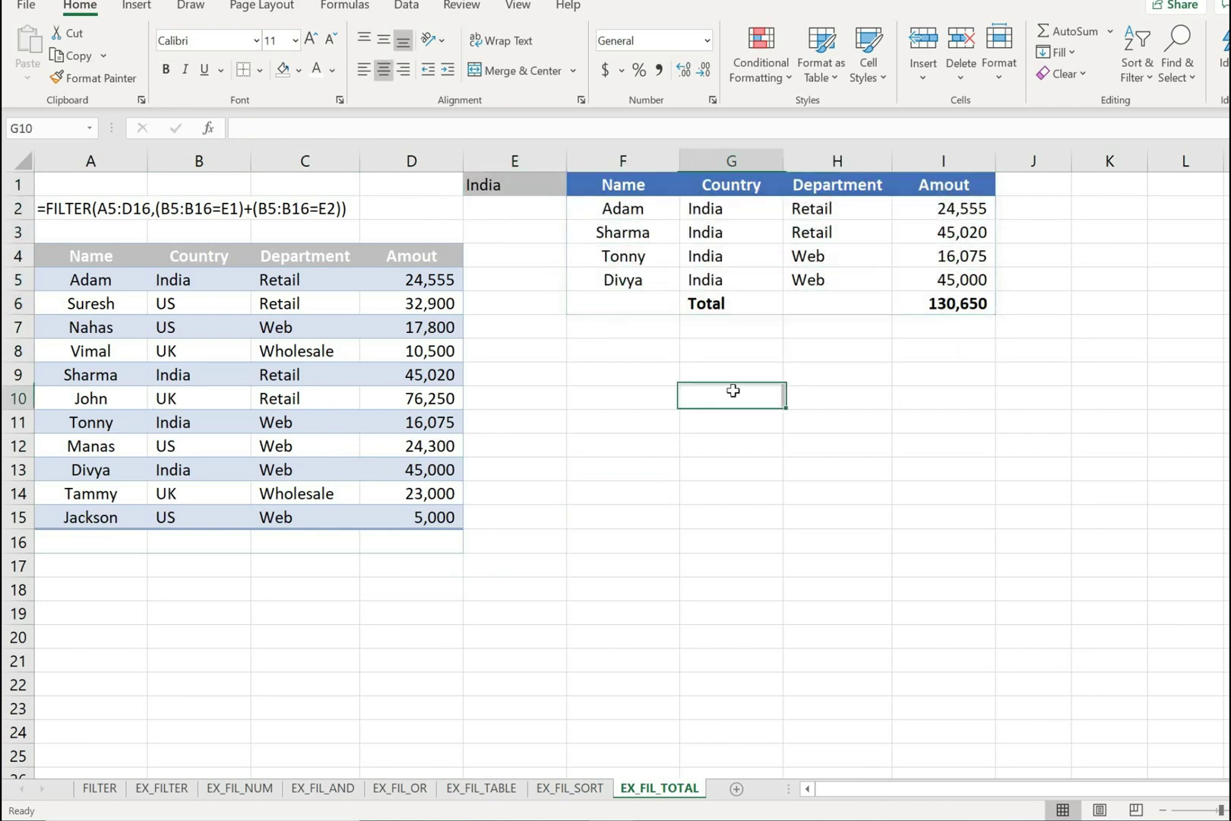